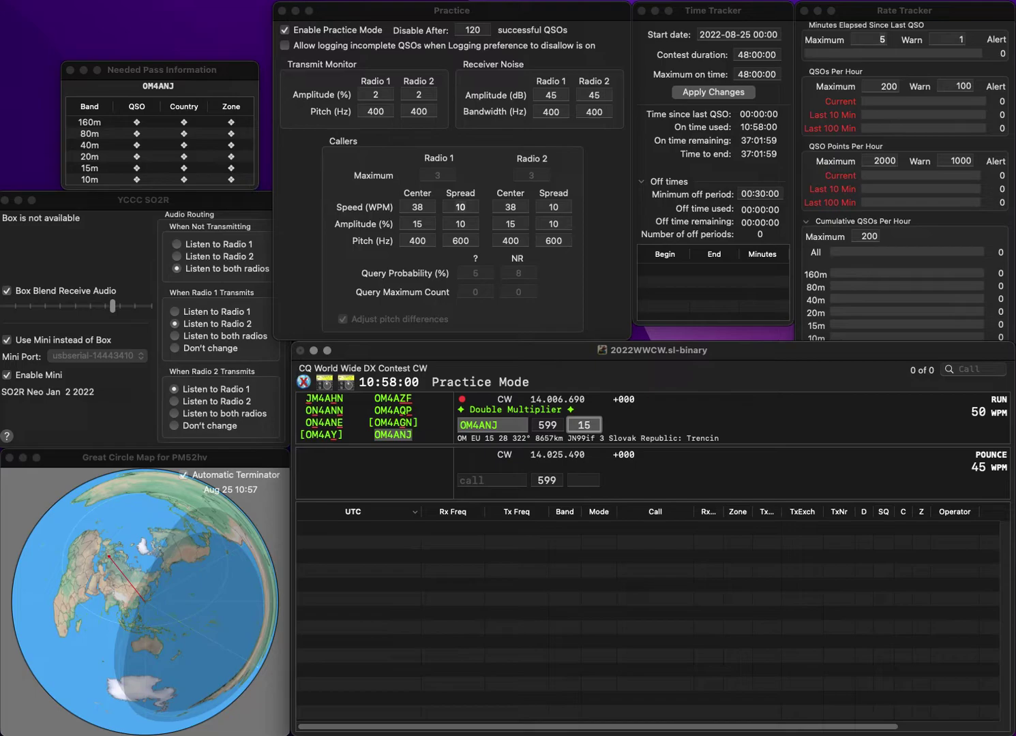
pyautogui.press('Return')
pyautogui.write('DG2')
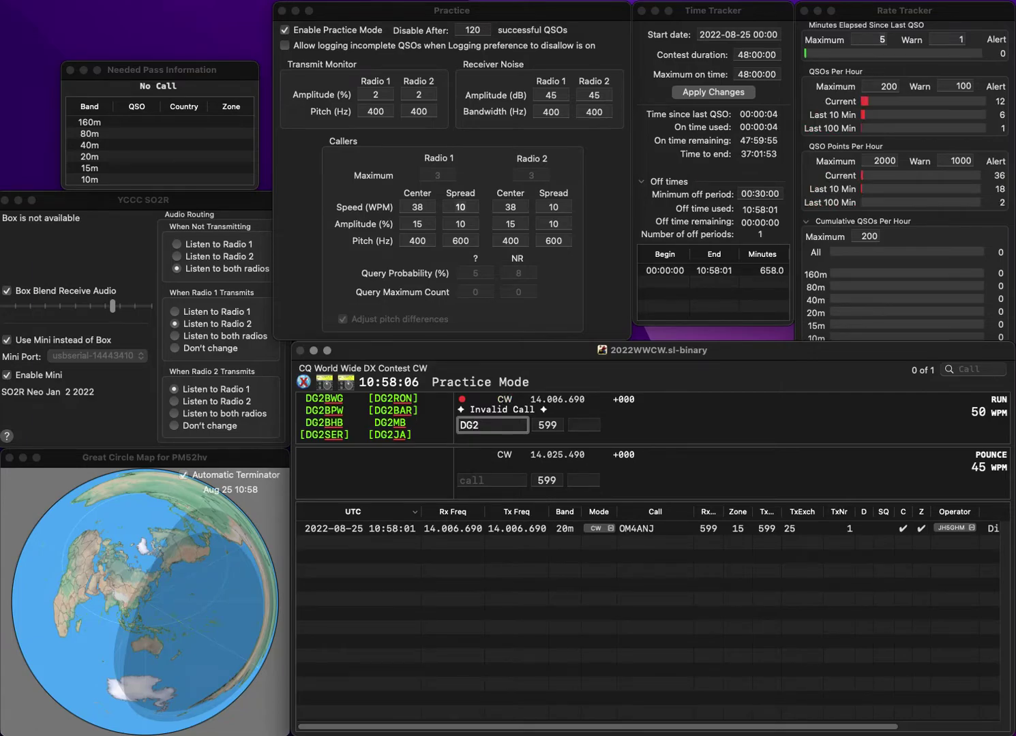
pyautogui.write('ASC')
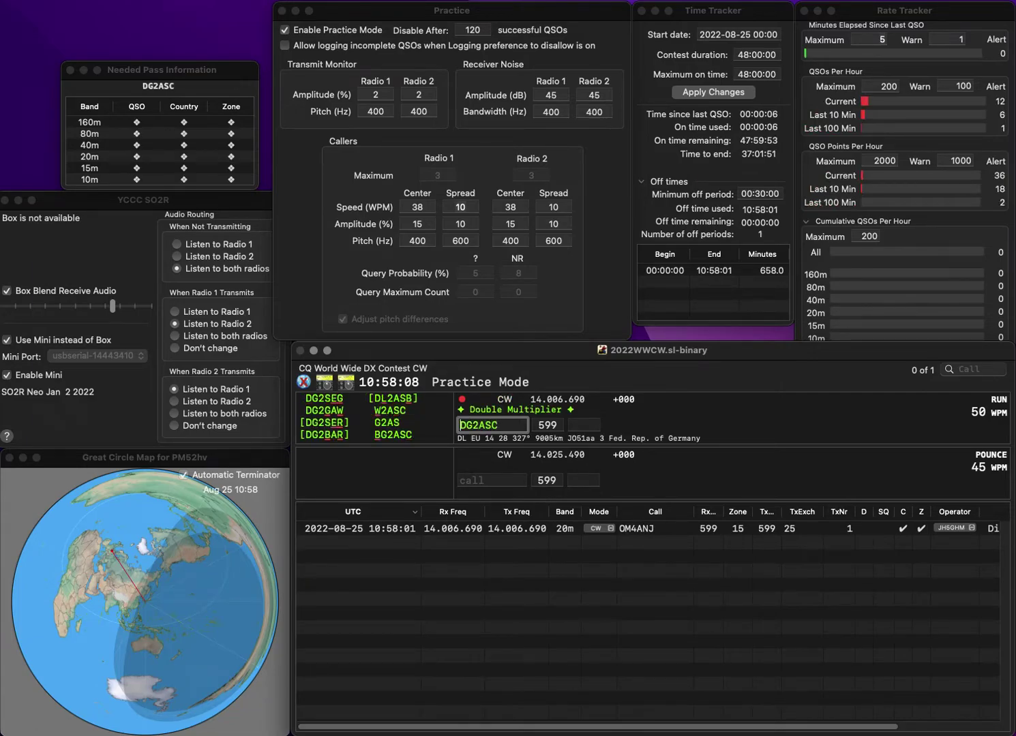
pyautogui.click(461, 425)
pyautogui.press('BackSpace')
pyautogui.write('B')
pyautogui.press('Return')
pyautogui.write('24')
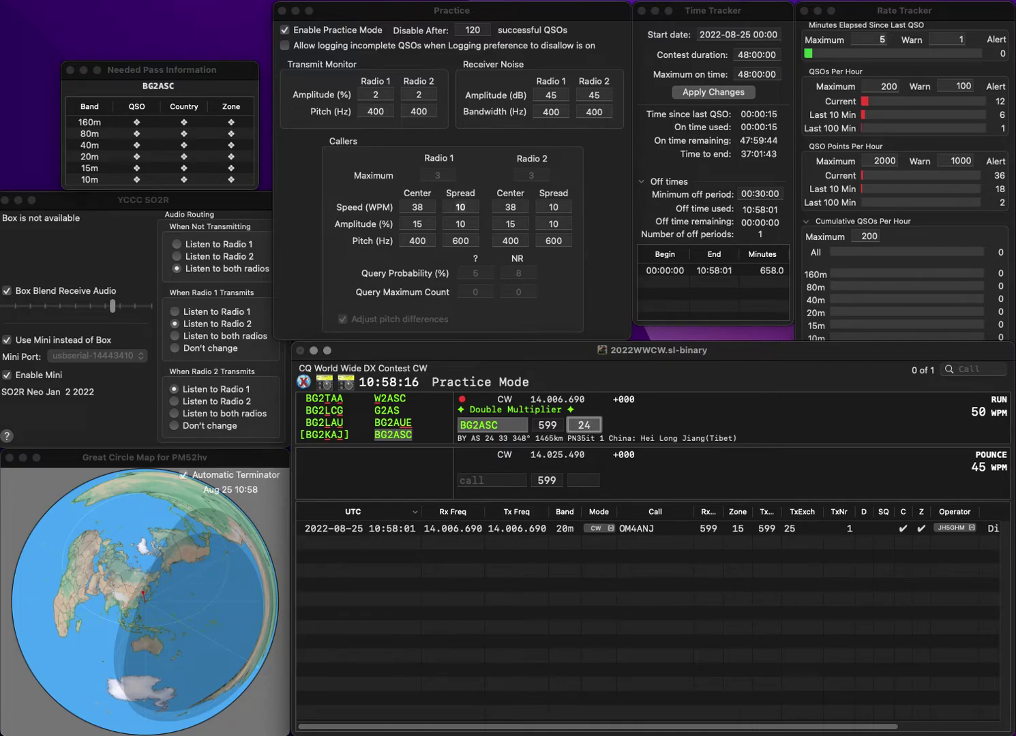
pyautogui.press('Return')
pyautogui.write('IU0PX')
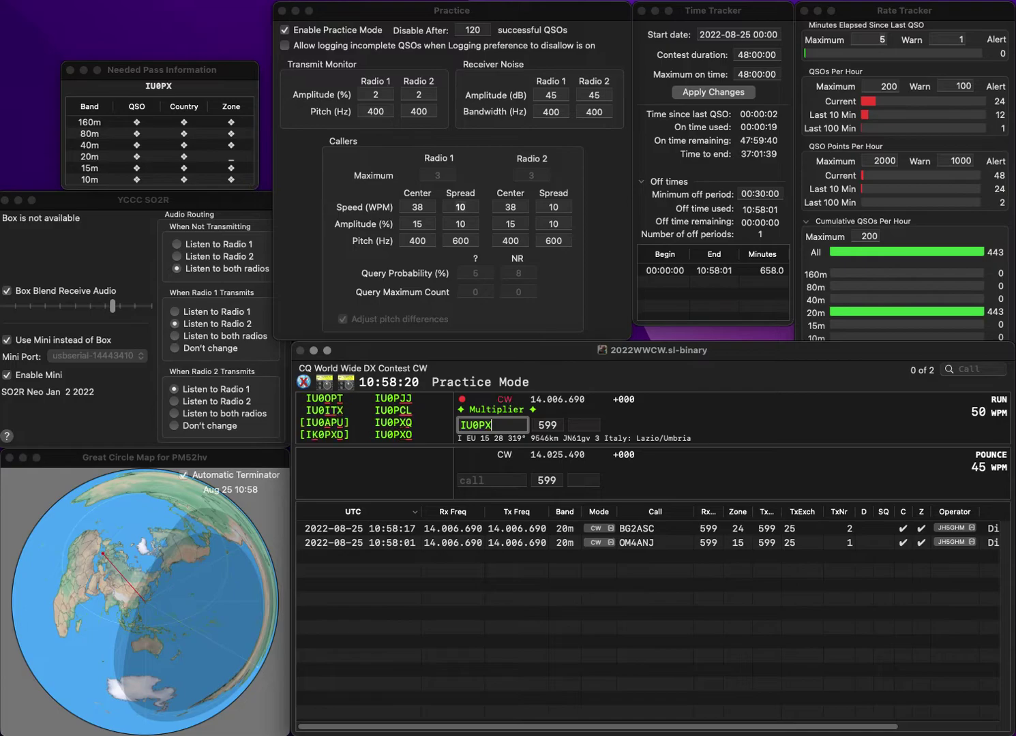
pyautogui.write('Q')
pyautogui.press('space')
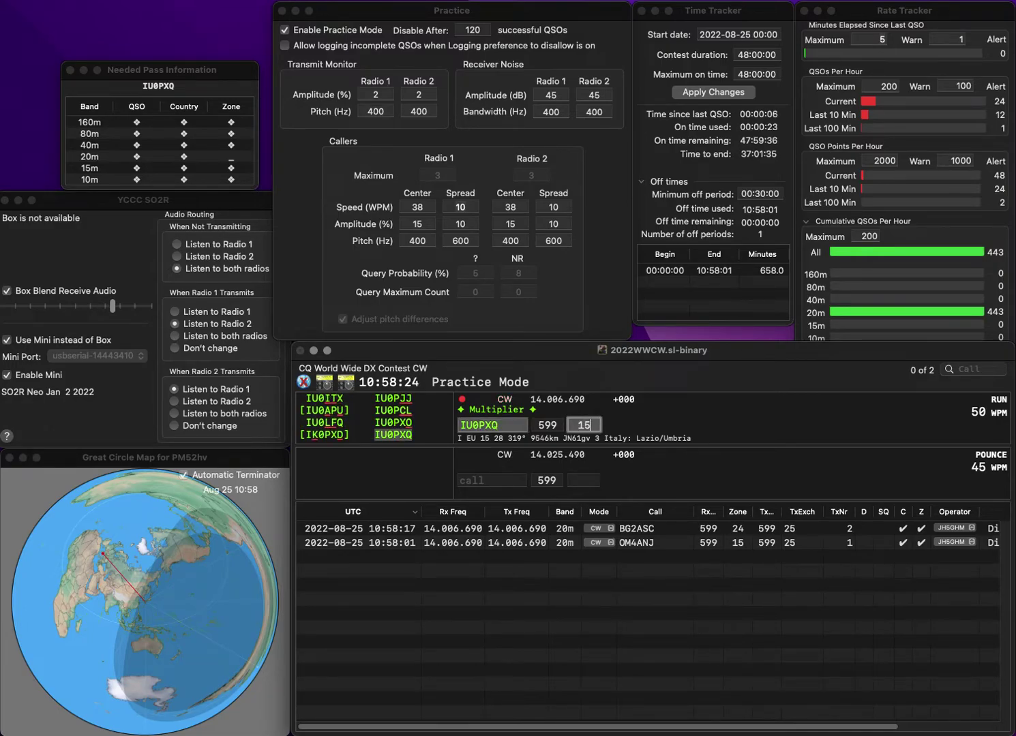
pyautogui.press('Return')
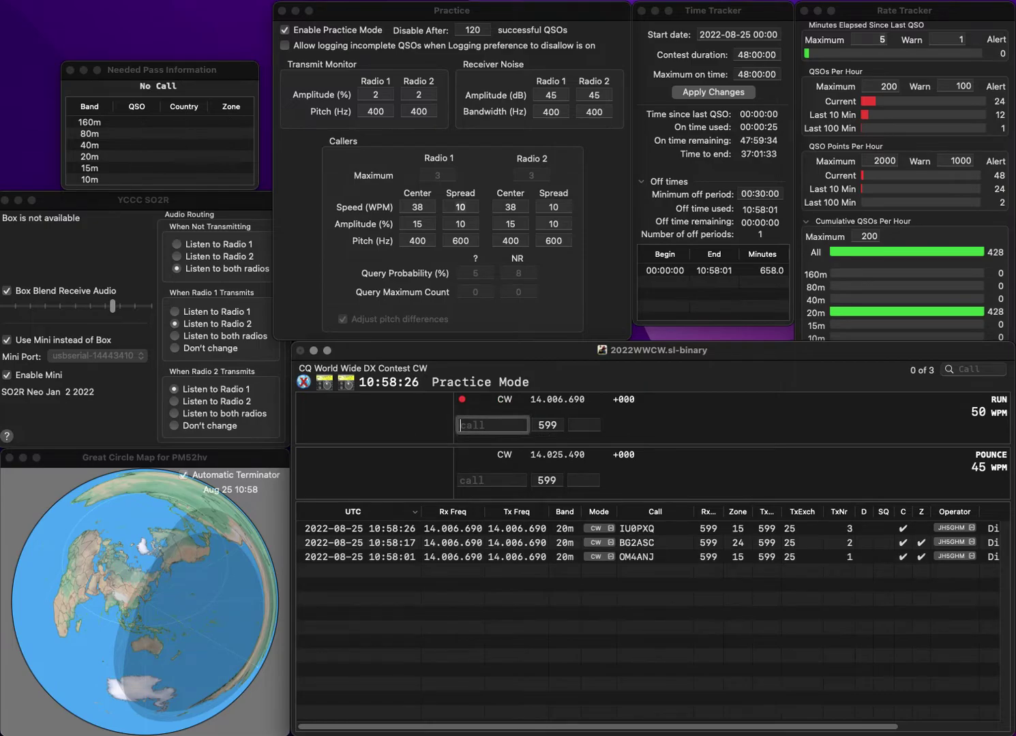
pyautogui.write('H')
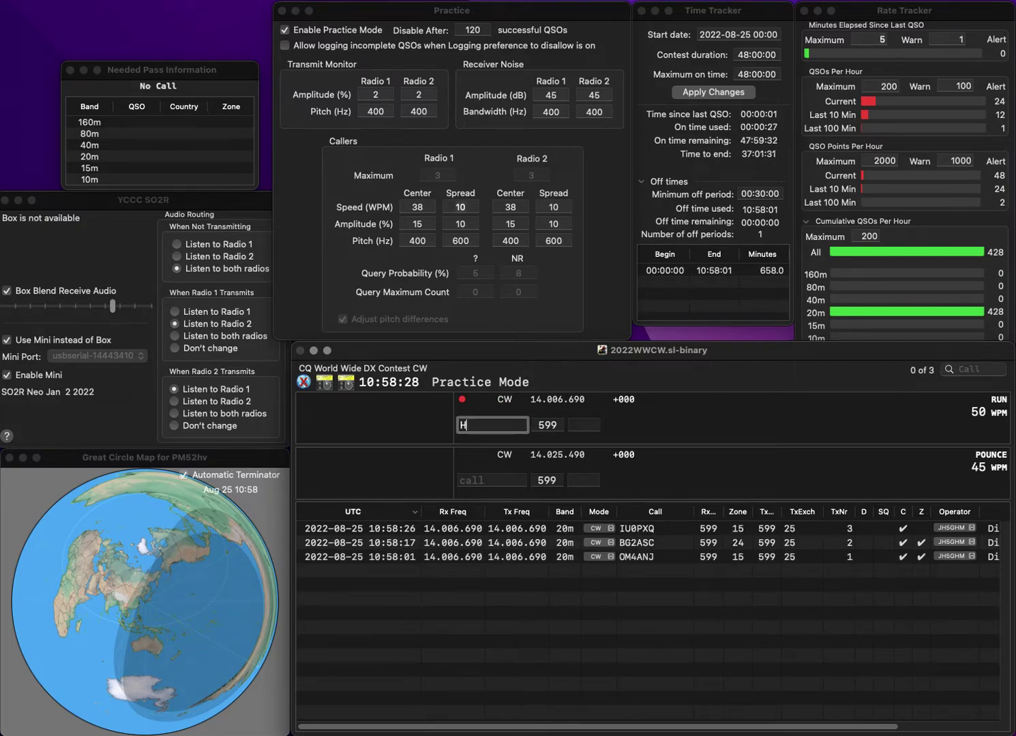
pyautogui.write('9DSS')
pyautogui.press('Home')
pyautogui.write('B')
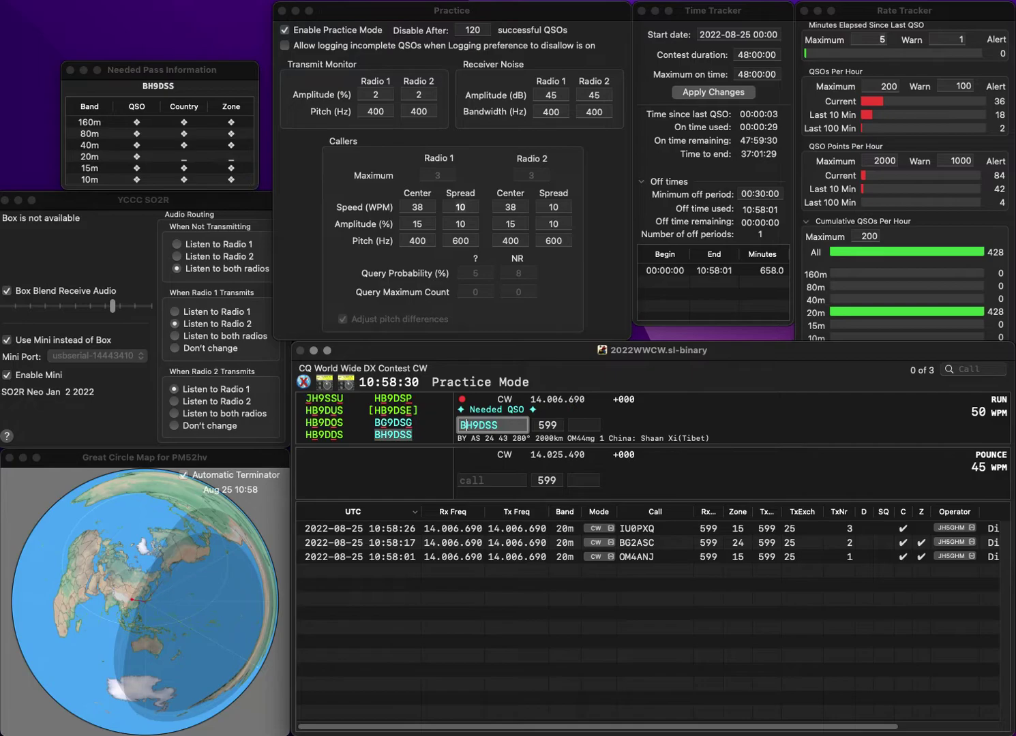
pyautogui.press('Tab')
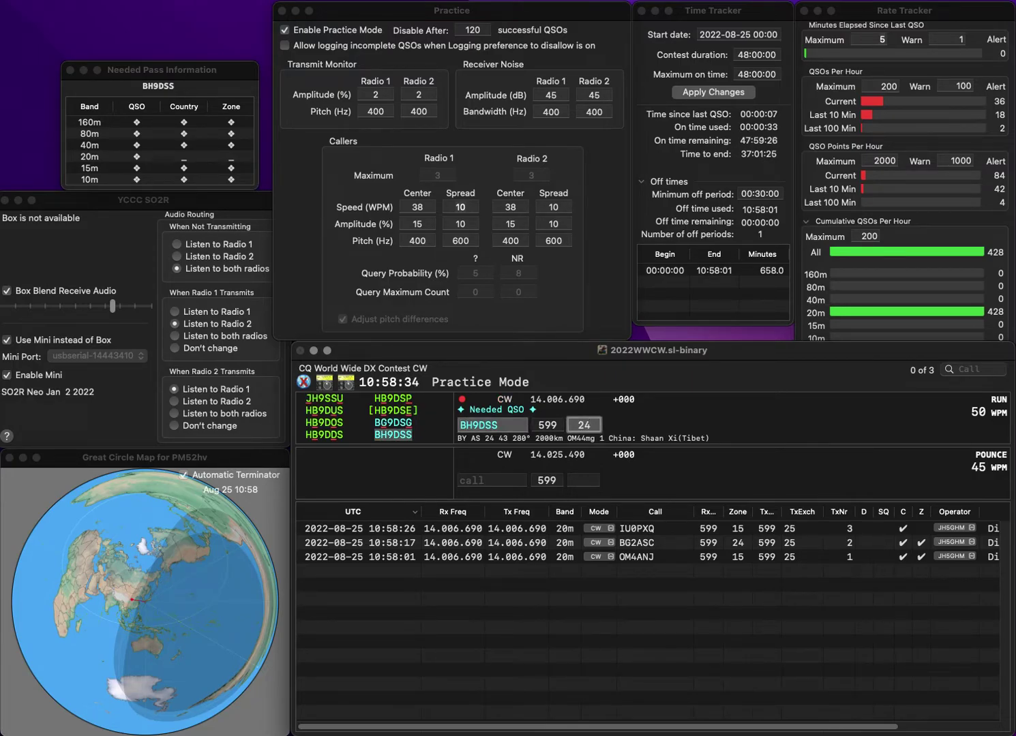
pyautogui.press('Return')
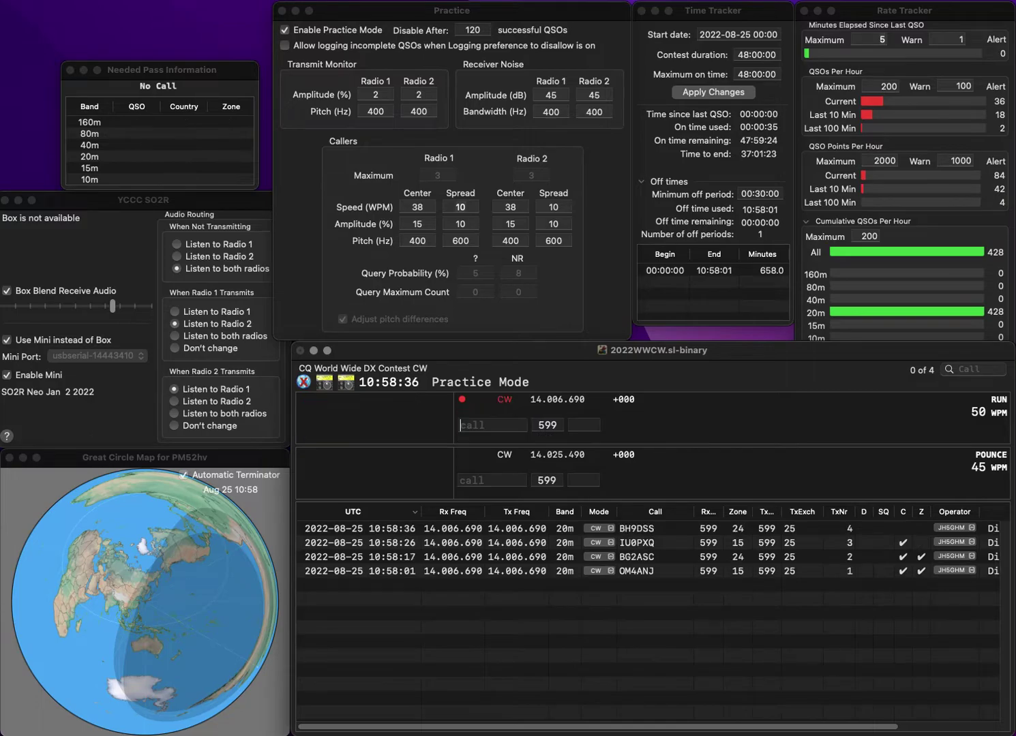
pyautogui.write('JJ')
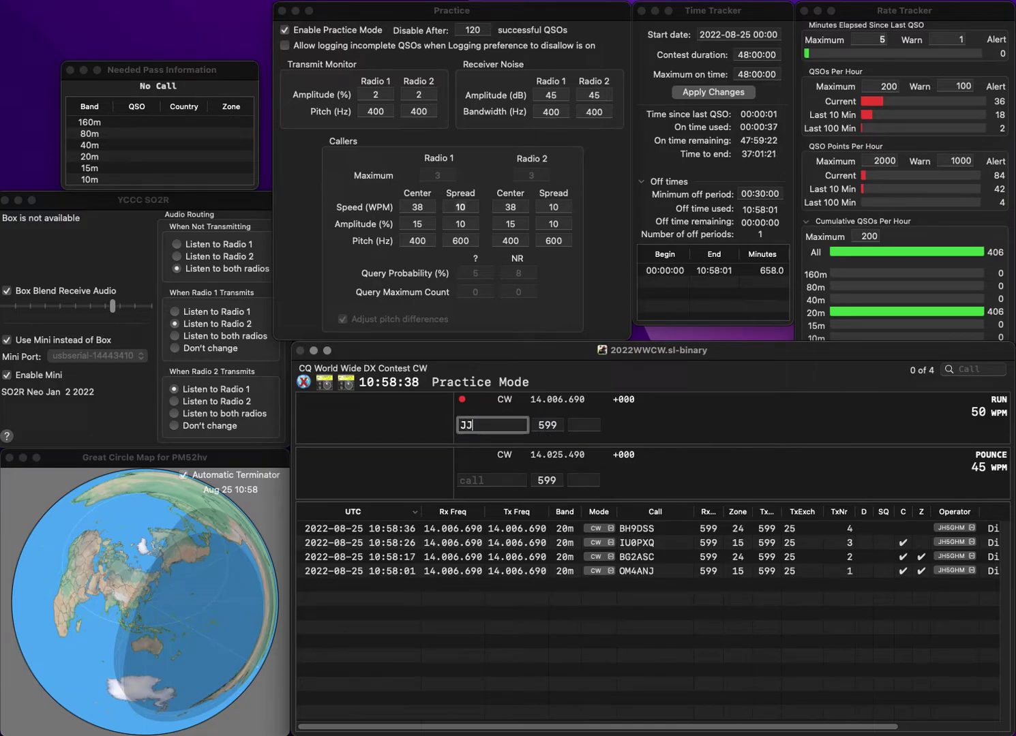
pyautogui.write('1RXF')
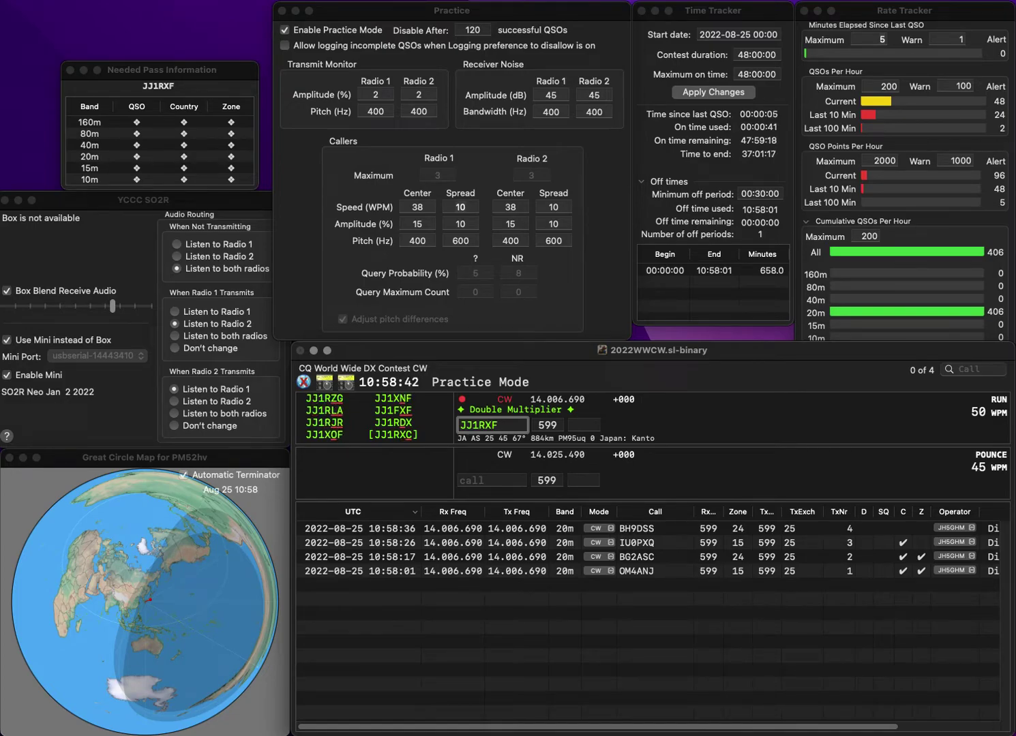
pyautogui.click(485, 425)
pyautogui.write('F')
pyautogui.press('Delete')
pyautogui.write('X')
pyautogui.press('Delete')
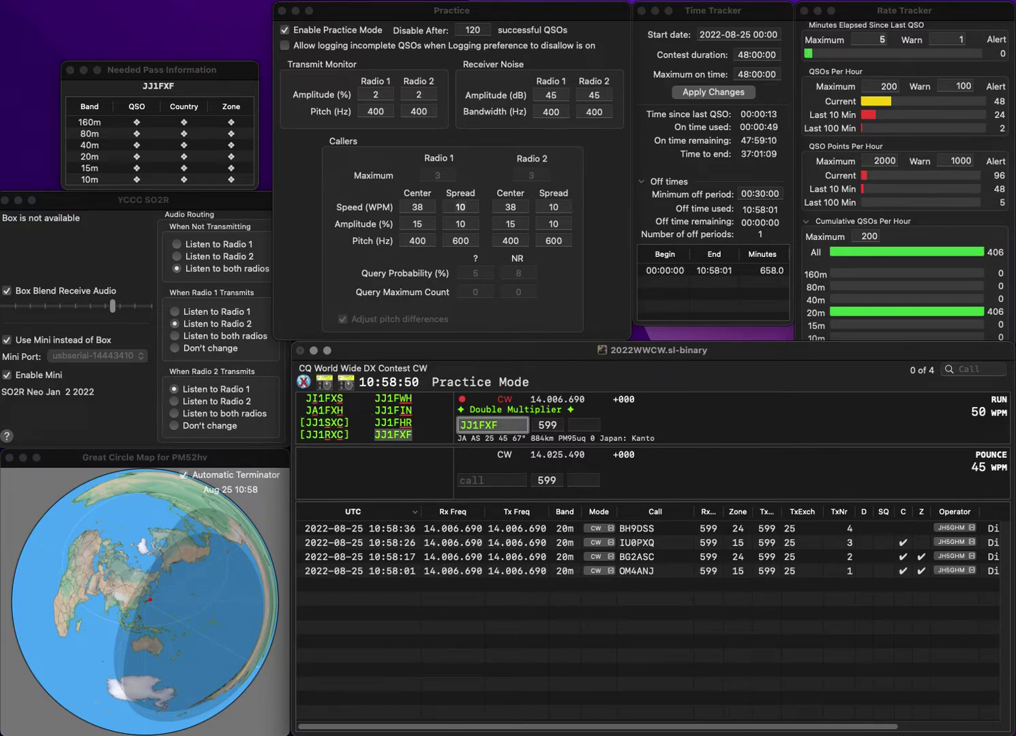
pyautogui.press('Tab')
pyautogui.write('25')
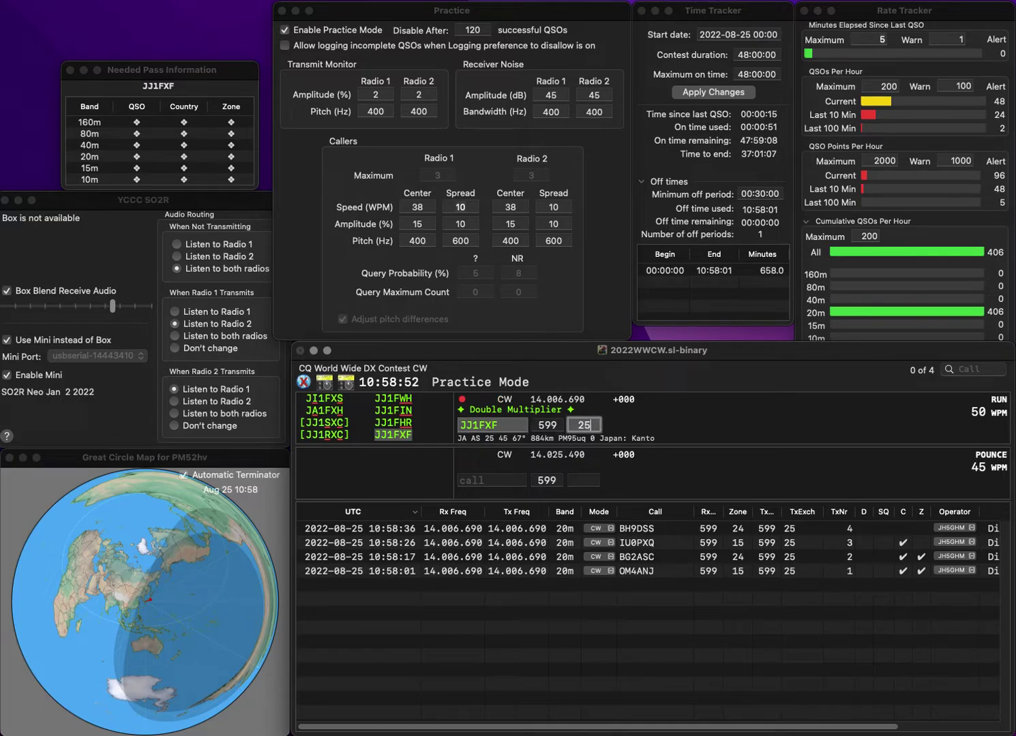
pyautogui.press('Return')
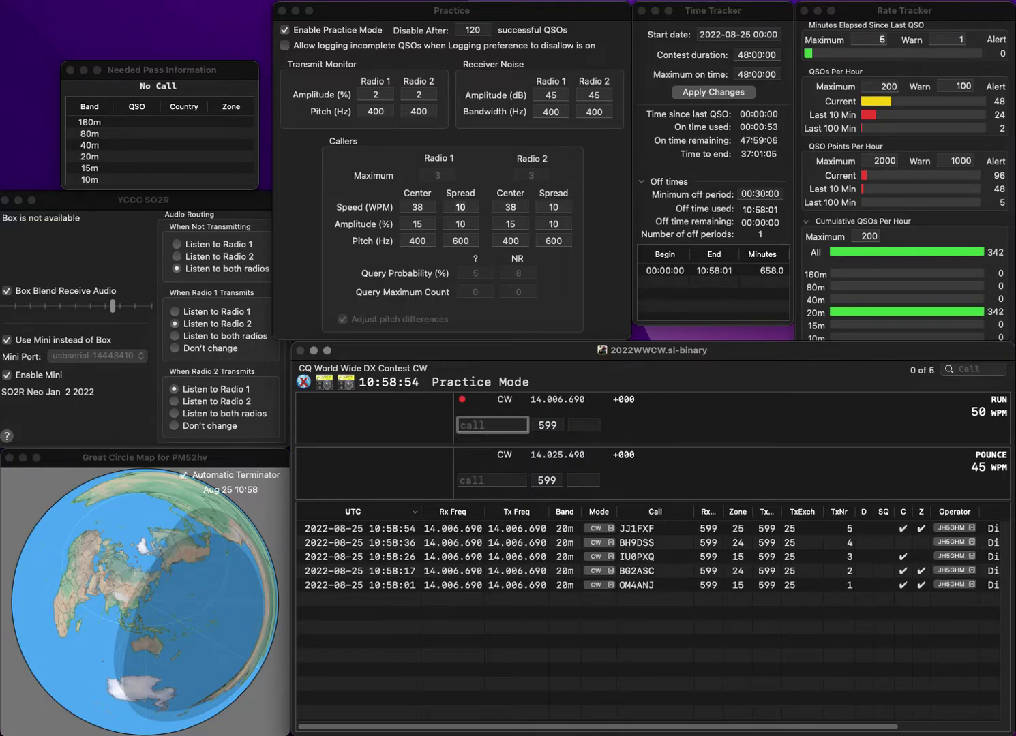
pyautogui.write('N6YEL')
pyautogui.press('space')
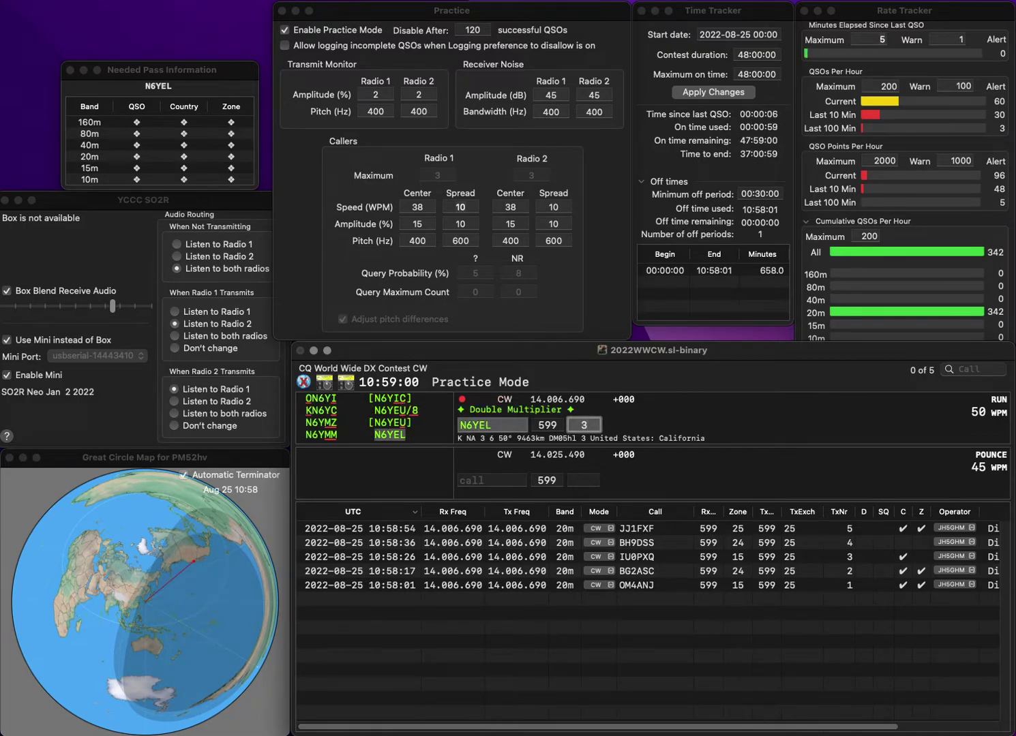
pyautogui.press('Return')
pyautogui.write('RA4SCG')
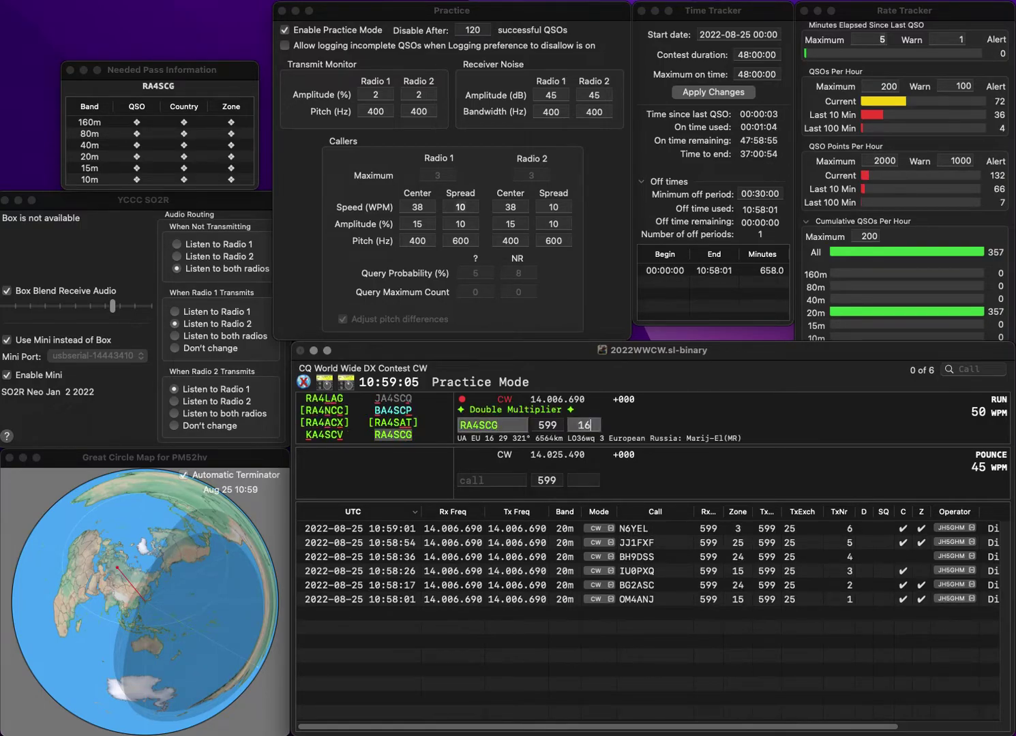
pyautogui.press('space')
pyautogui.write('16')
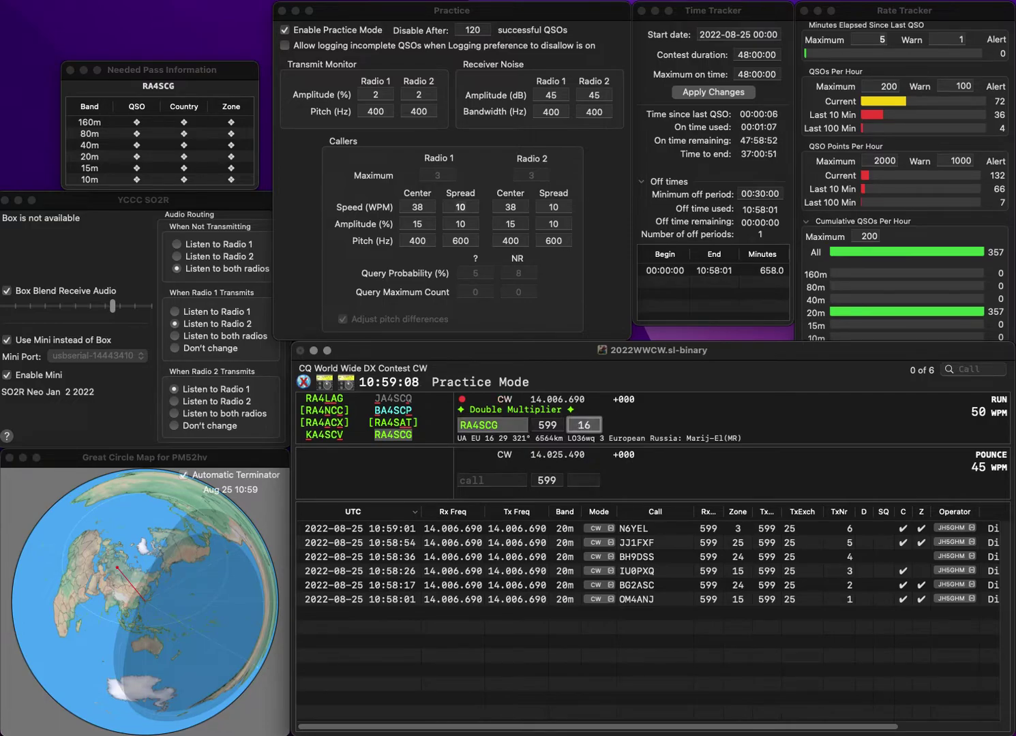
pyautogui.press('Return')
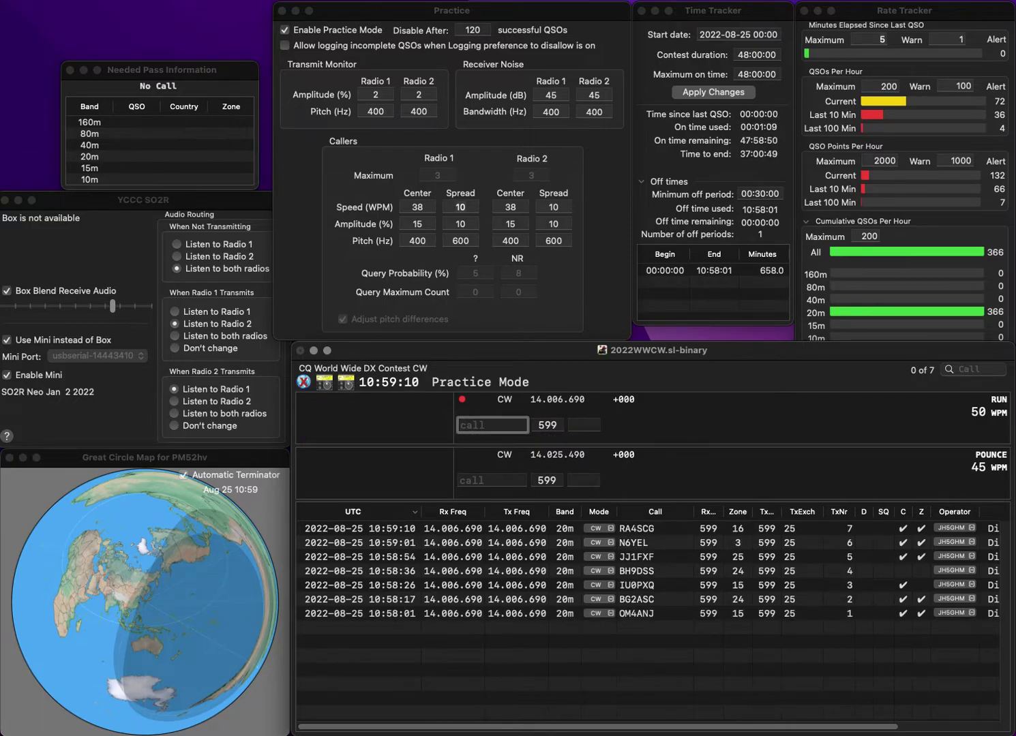
pyautogui.write('N3KA')
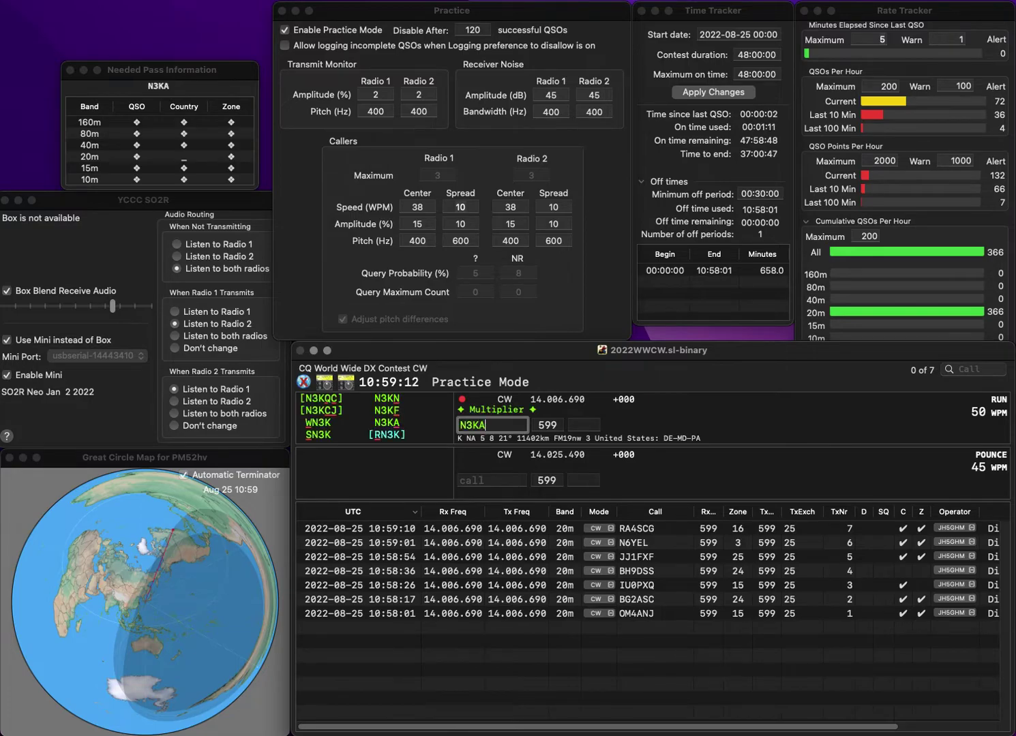
pyautogui.write('E')
pyautogui.press('space')
pyautogui.write('5')
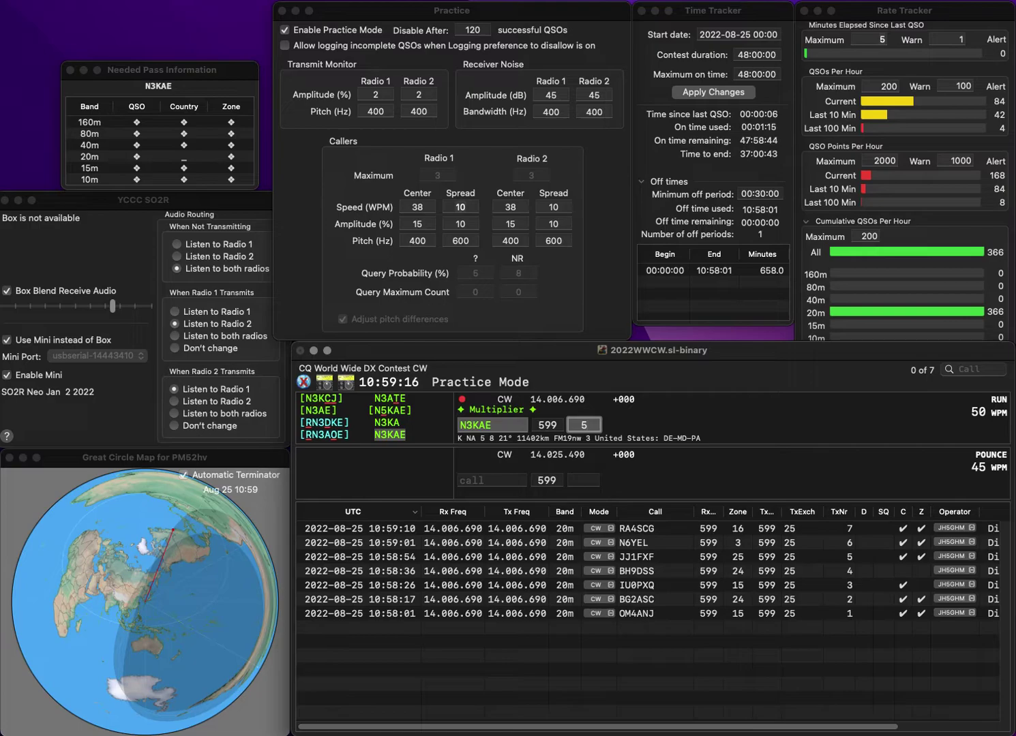
pyautogui.press('Return')
# Log a run contact with NA8Q, with report 599 and zone 4
pyautogui.write('NA8Q')
pyautogui.press('space')
pyautogui.write('4')
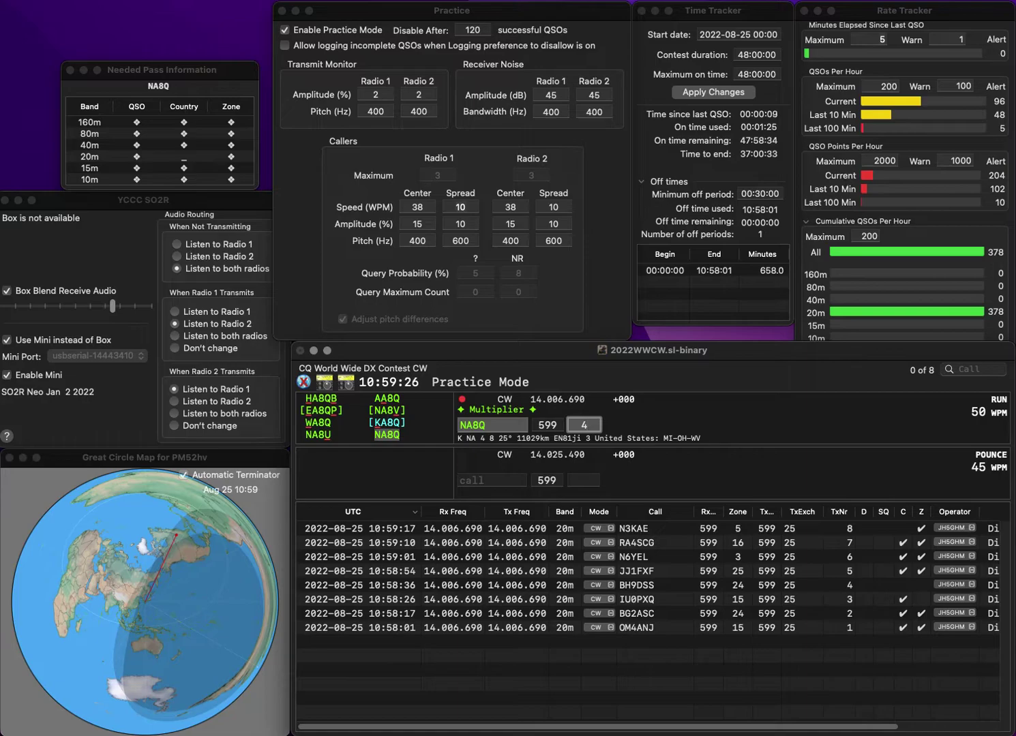
pyautogui.press('Return')
pyautogui.write('0K1DW')
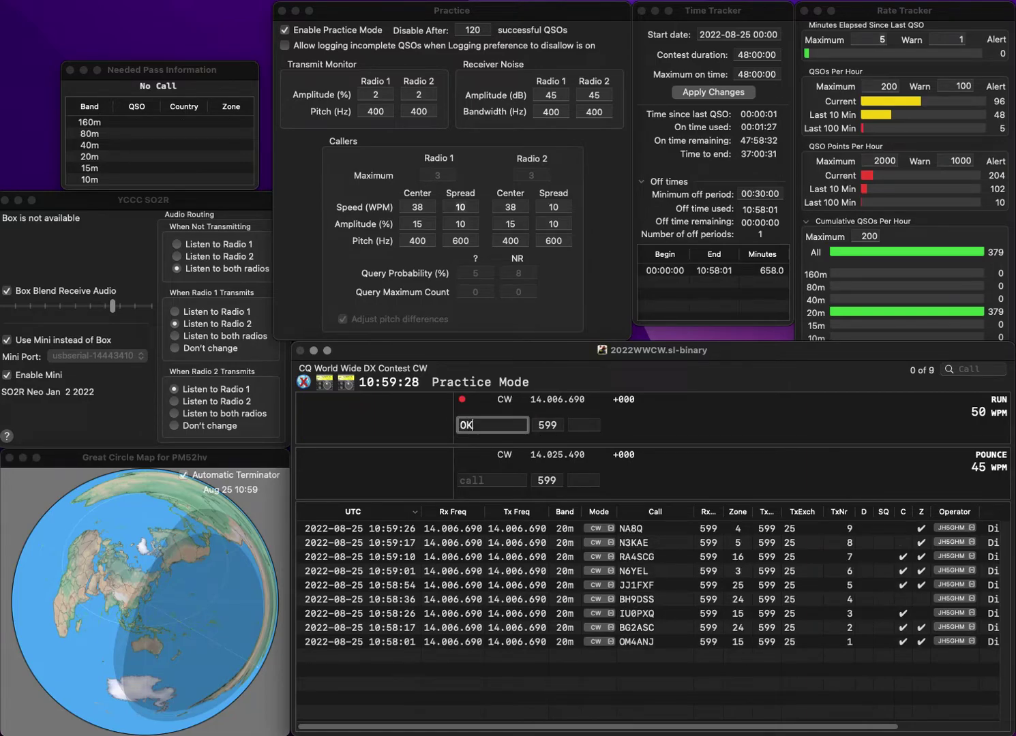
pyautogui.write('C')
pyautogui.press('space')
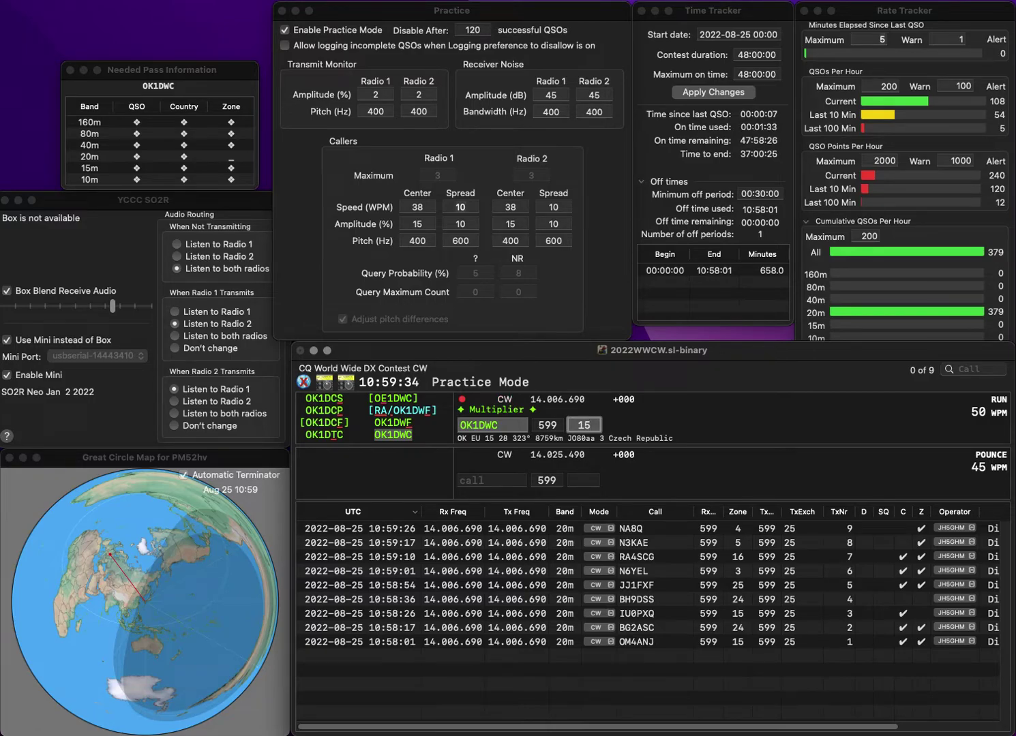
pyautogui.press('Return')
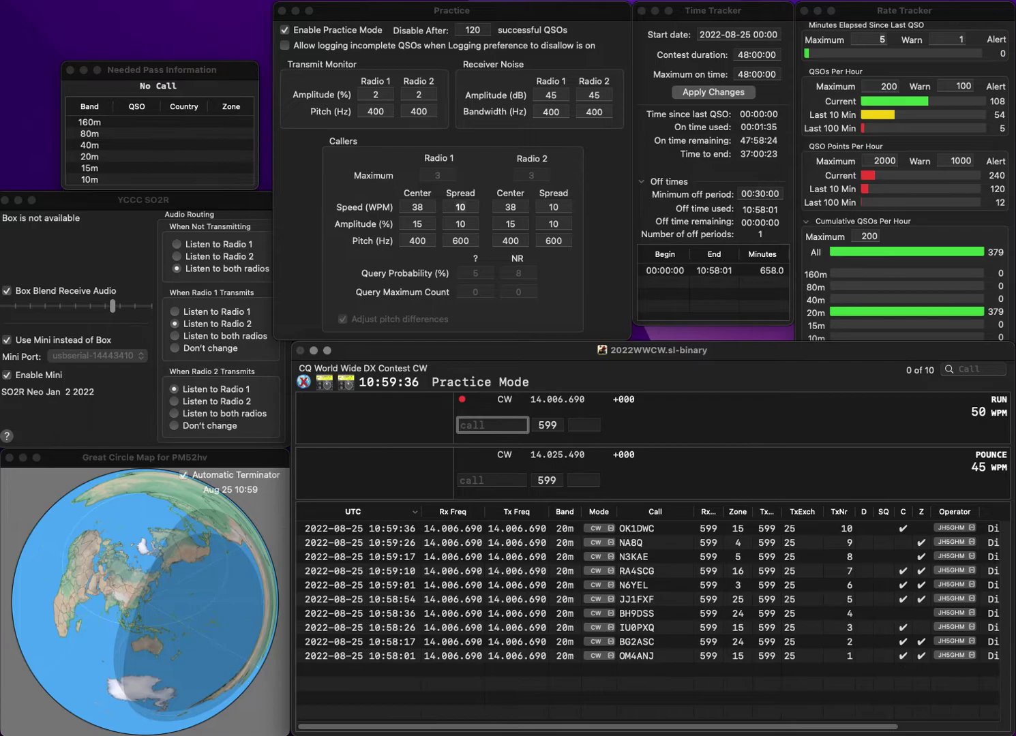
# Enter the partial call 9WQ on the run radio, complete it to N9WQ and log the contact with zone 4
pyautogui.write('9WQ')
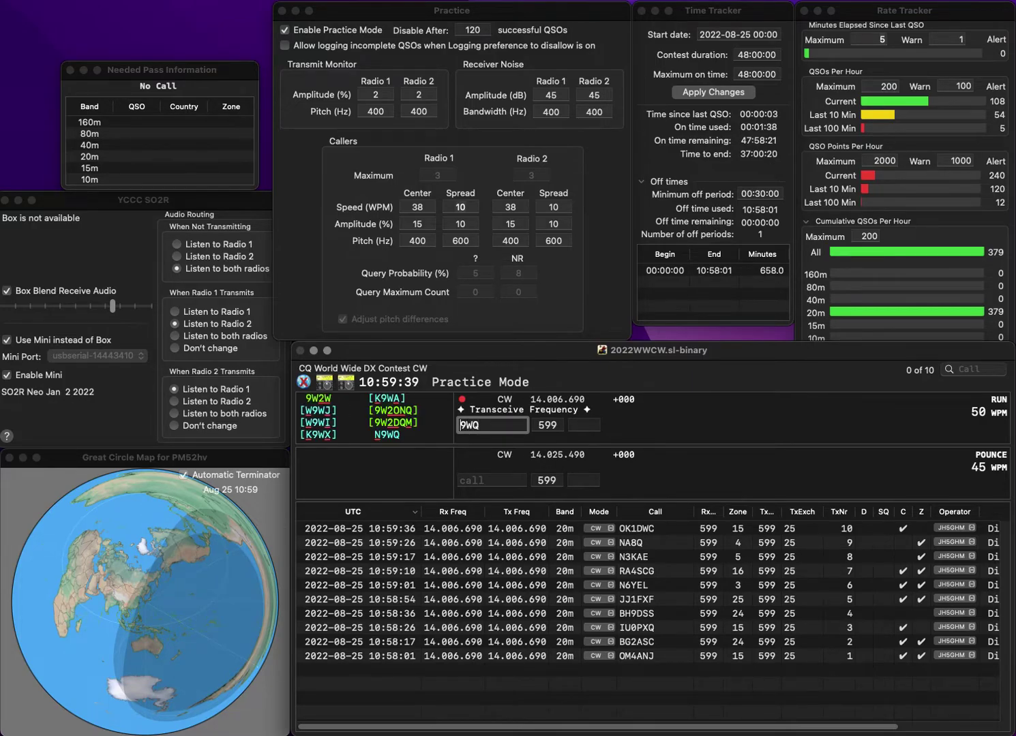
pyautogui.press('Up')
pyautogui.write('N')
pyautogui.press('space')
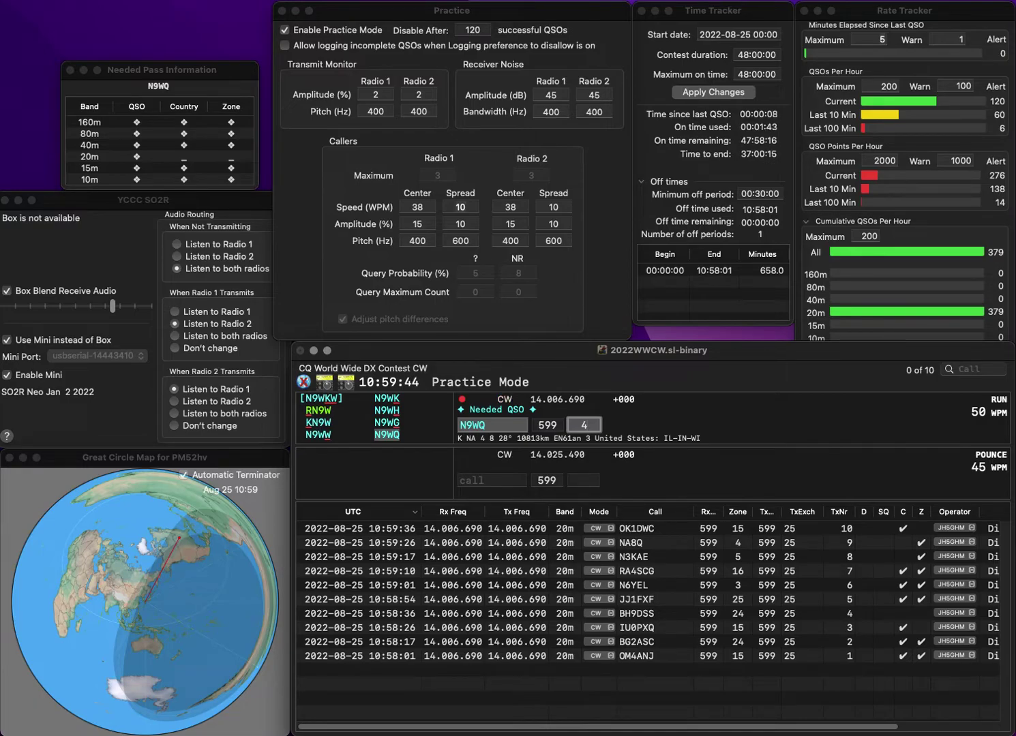
pyautogui.press('Return')
pyautogui.write('RV7M')
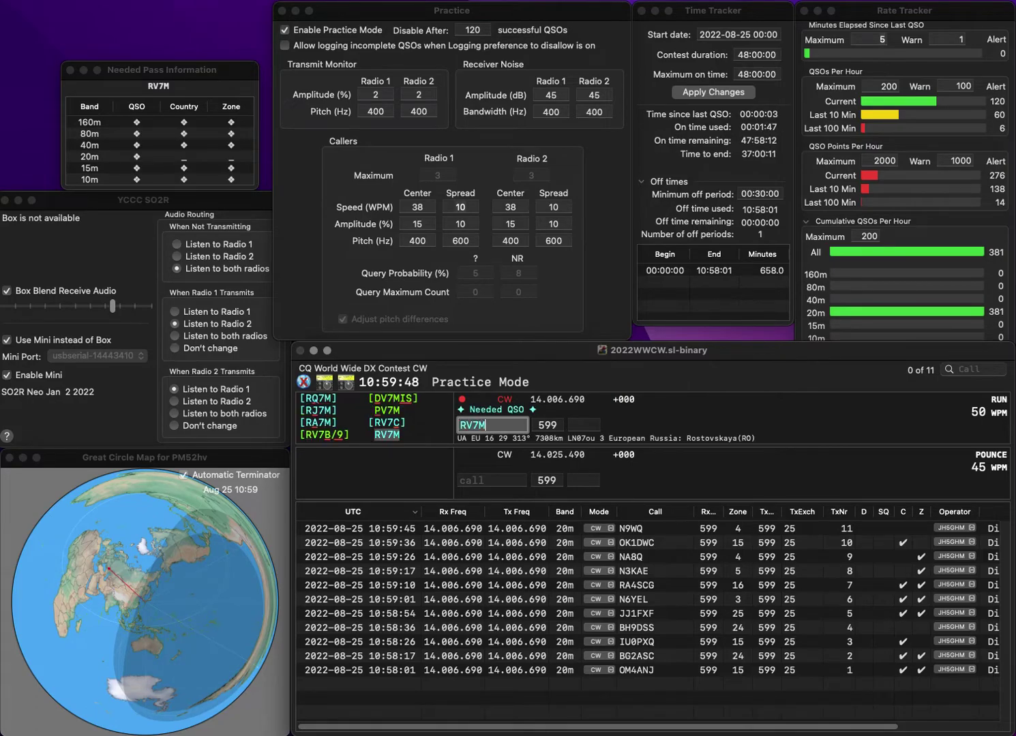
pyautogui.press('space')
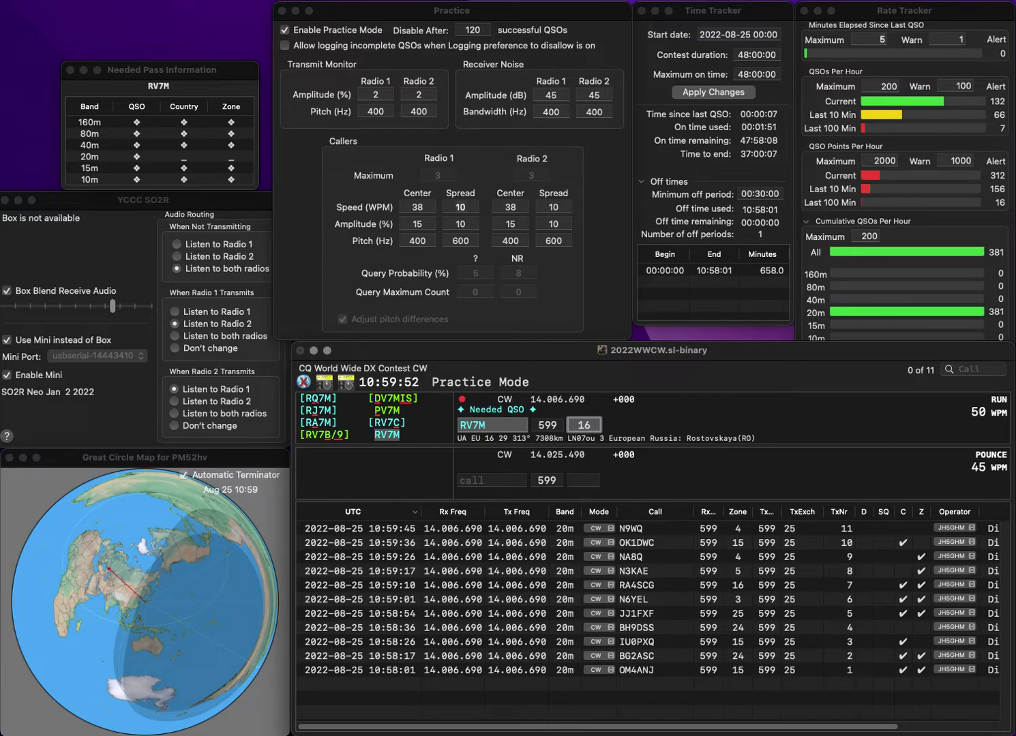
pyautogui.press('Return')
pyautogui.write('NA7OM')
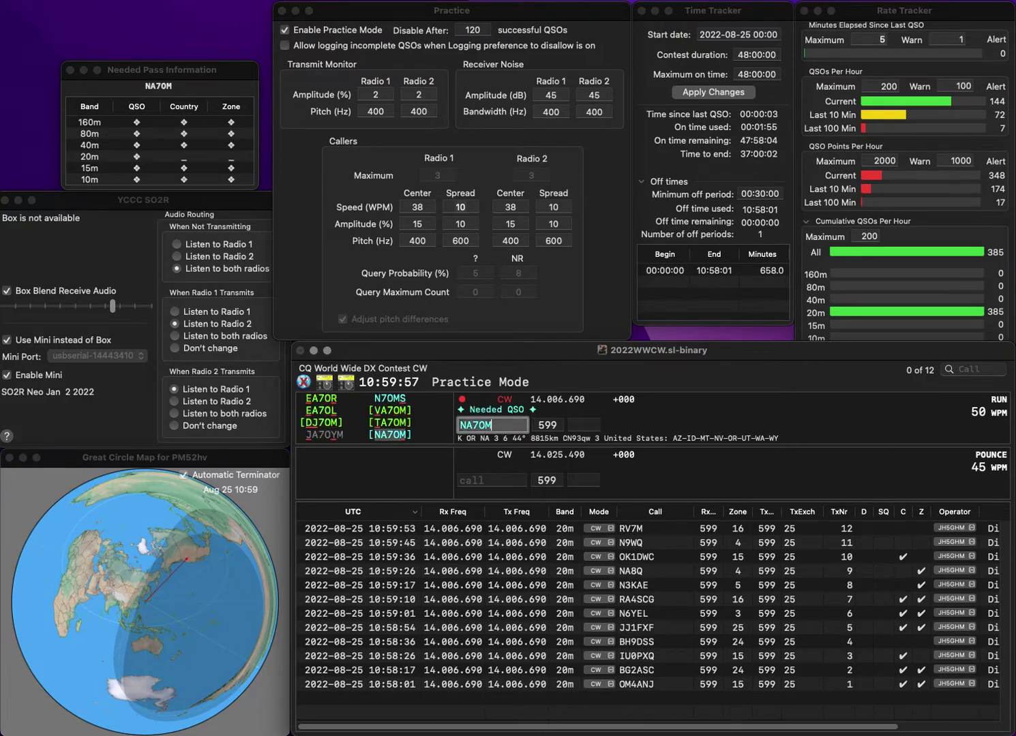
pyautogui.press('Tab')
pyautogui.write('3')
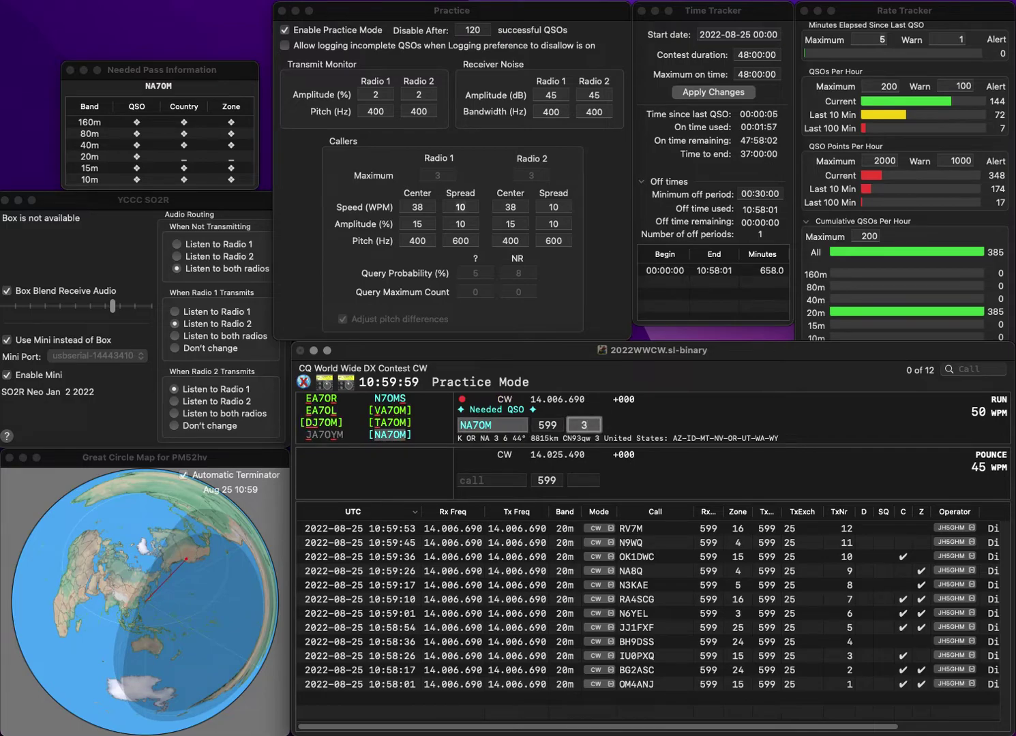
pyautogui.press('Return')
pyautogui.write('N9BSV')
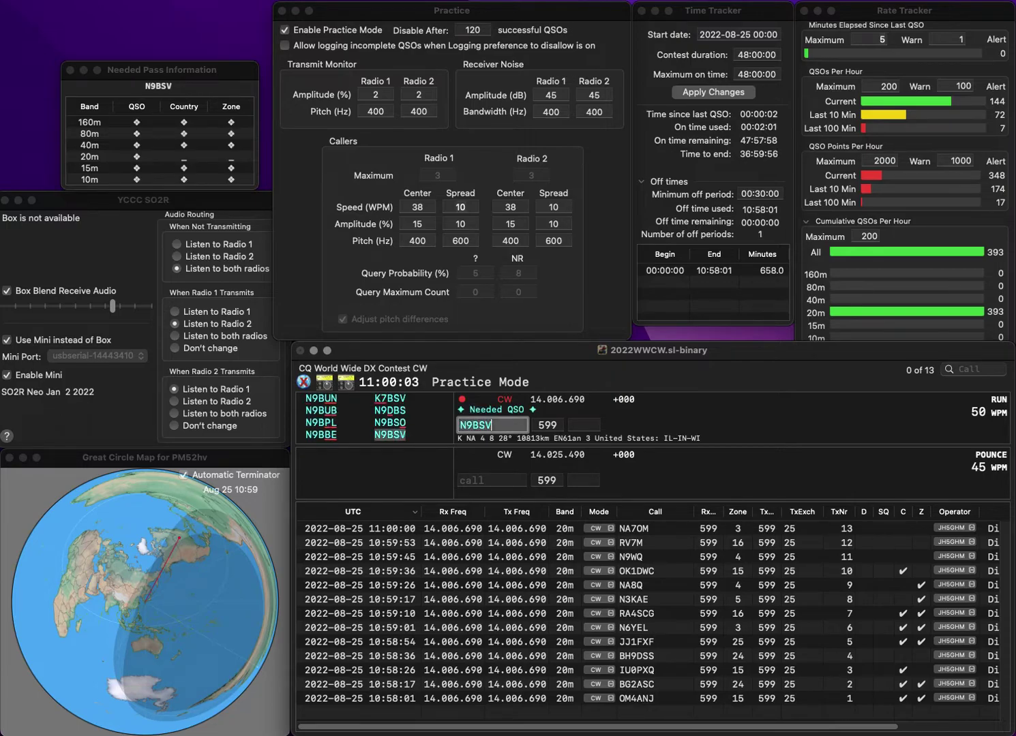
pyautogui.press('space')
pyautogui.write('4')
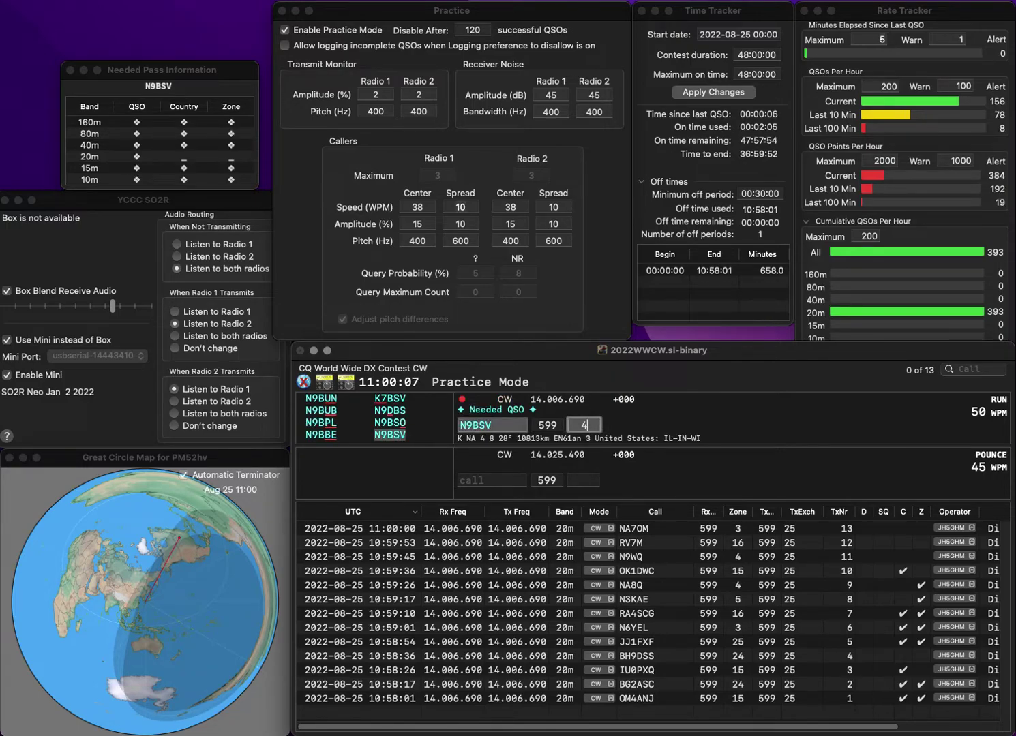
pyautogui.press('Return')
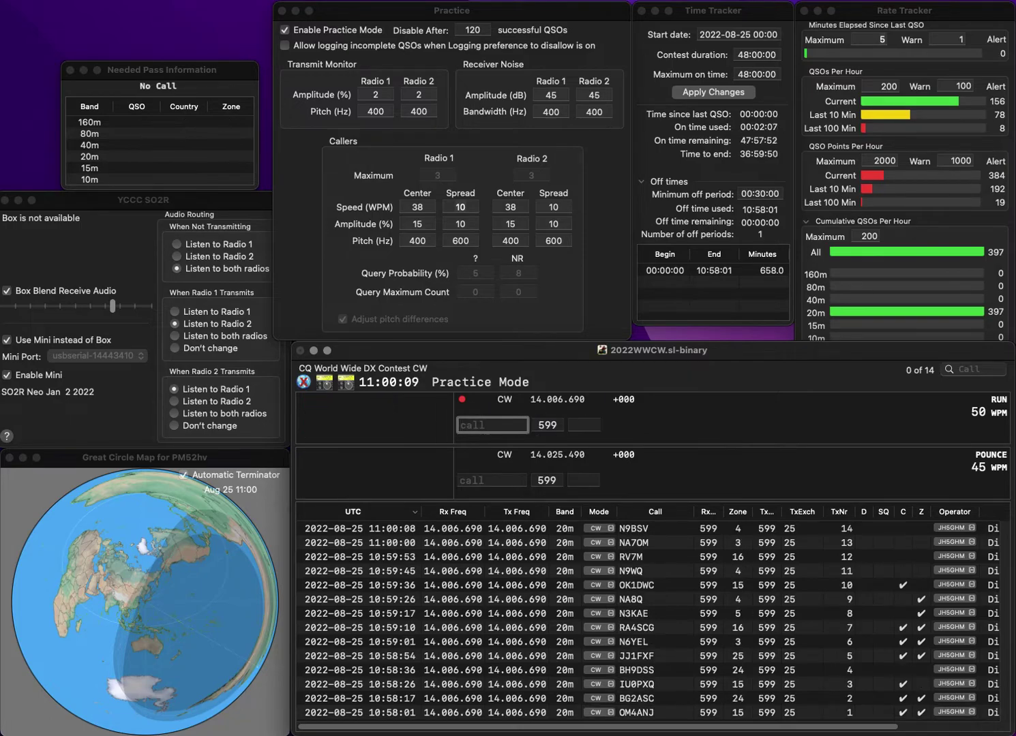
pyautogui.write('W1GF')
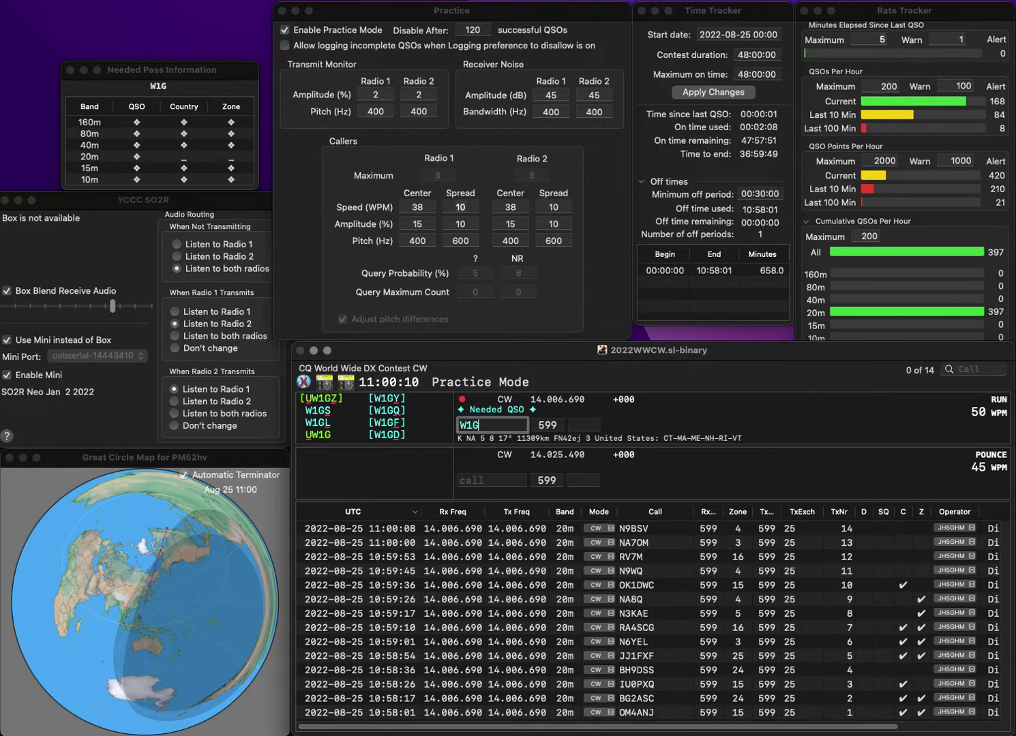
pyautogui.press('space')
pyautogui.write('5')
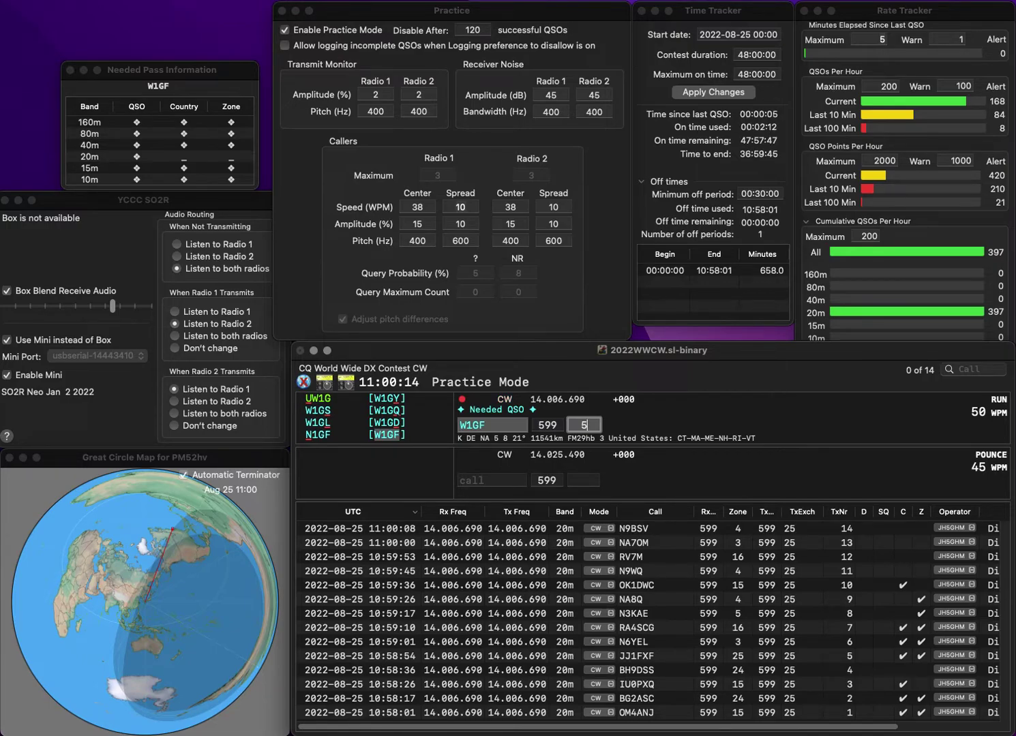
pyautogui.press('Return')
pyautogui.write('N4USG')
pyautogui.press('space')
pyautogui.write('5')
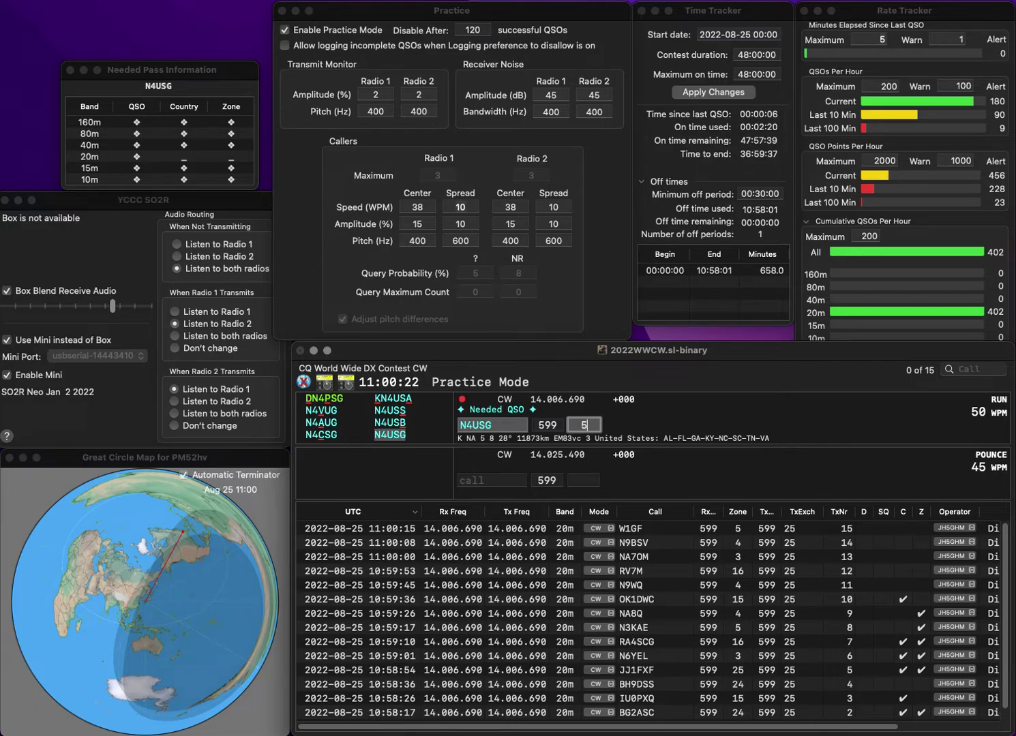
pyautogui.press('Return')
pyautogui.write('W')
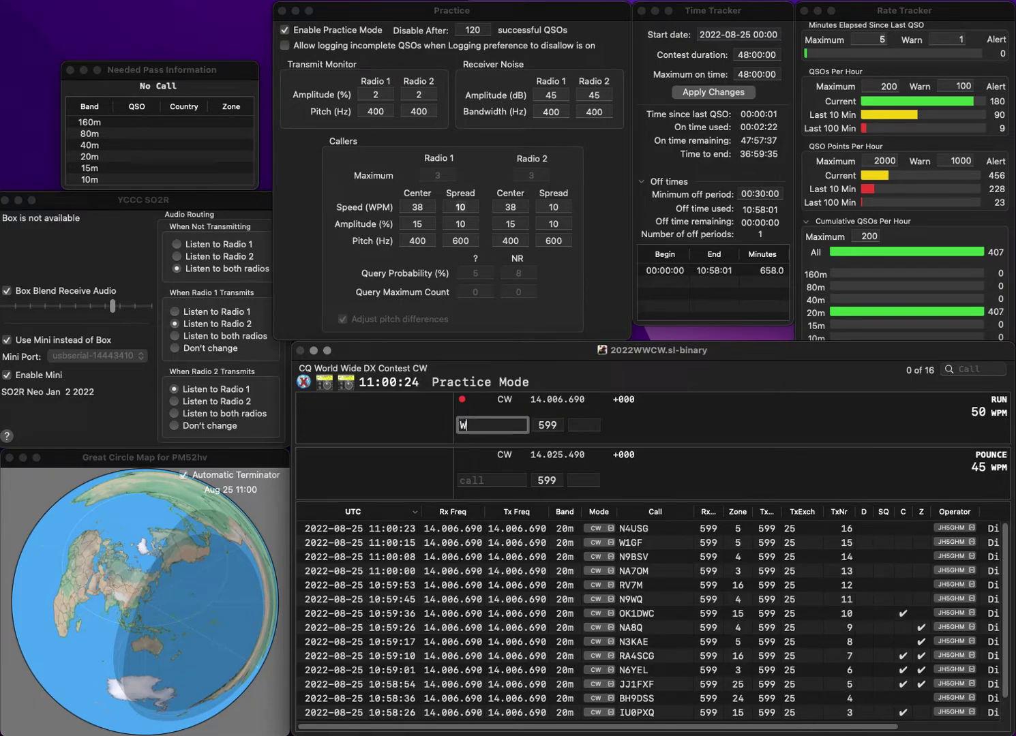
pyautogui.write('8RJL')
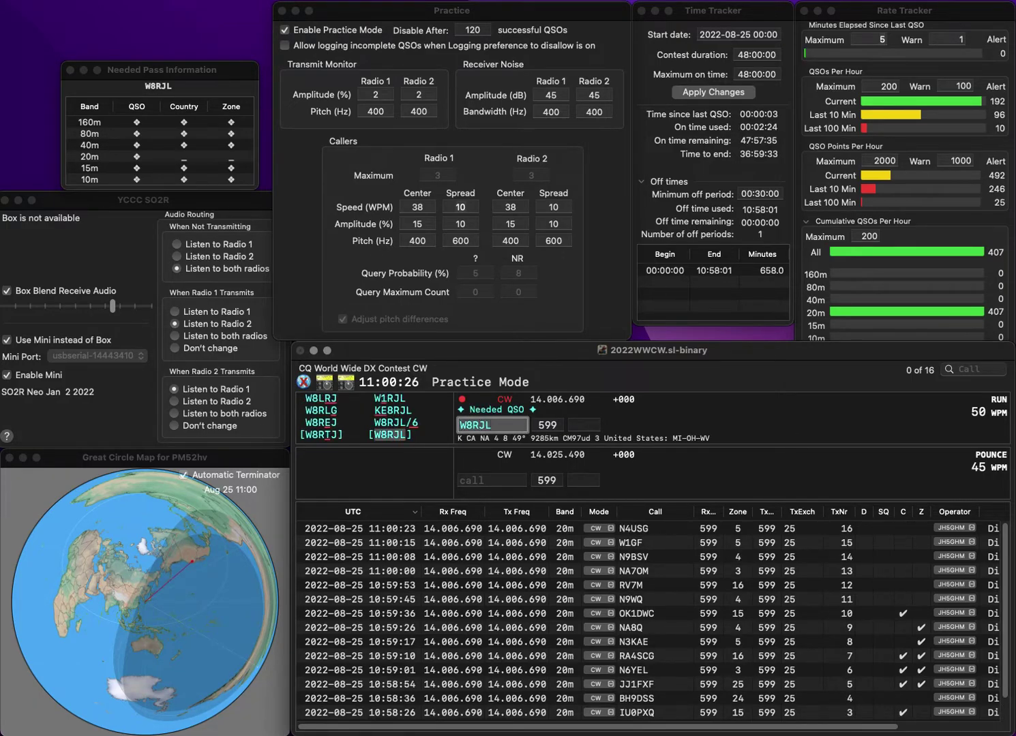
pyautogui.press('space')
pyautogui.write('4')
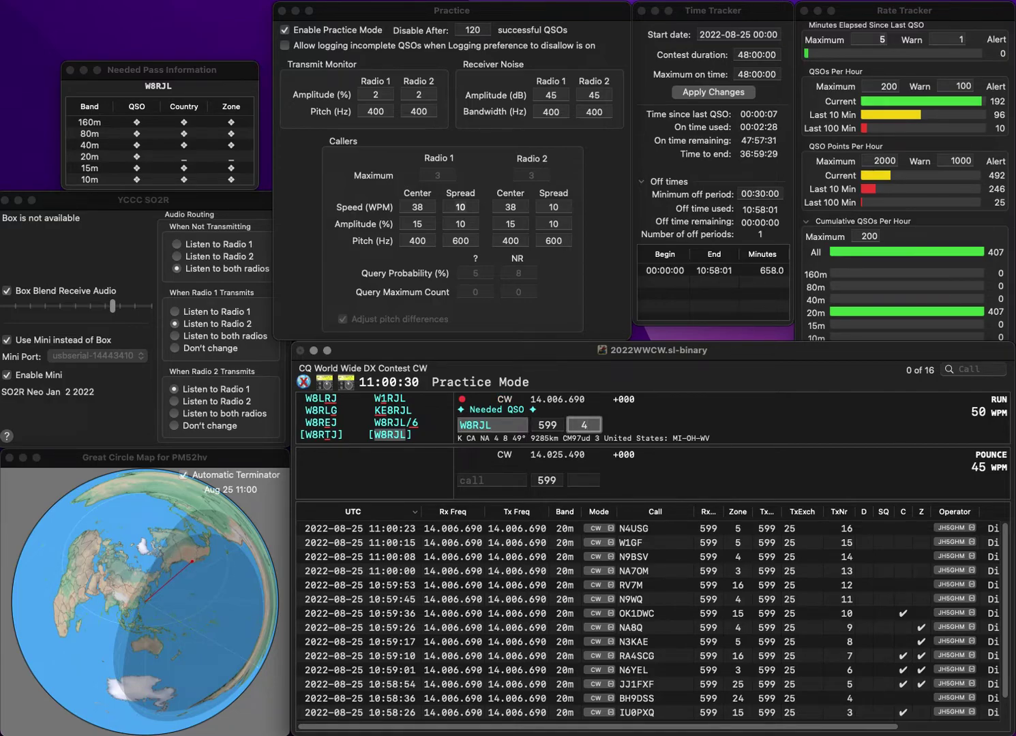
pyautogui.press('Return')
pyautogui.write('VE')
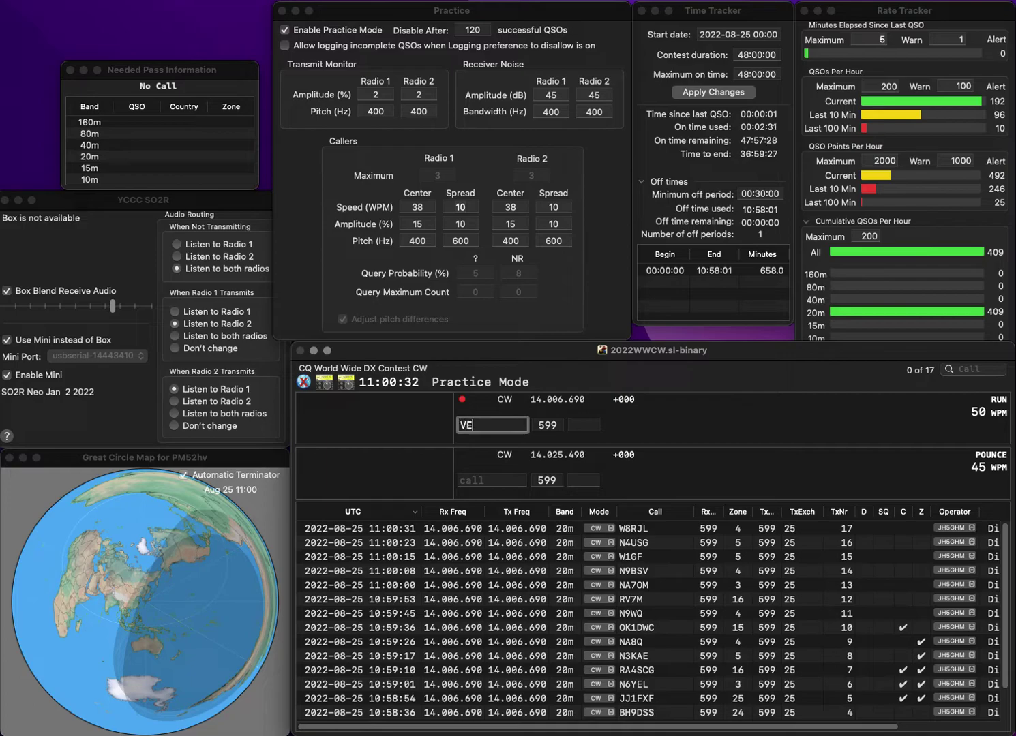
pyautogui.write('3HEU')
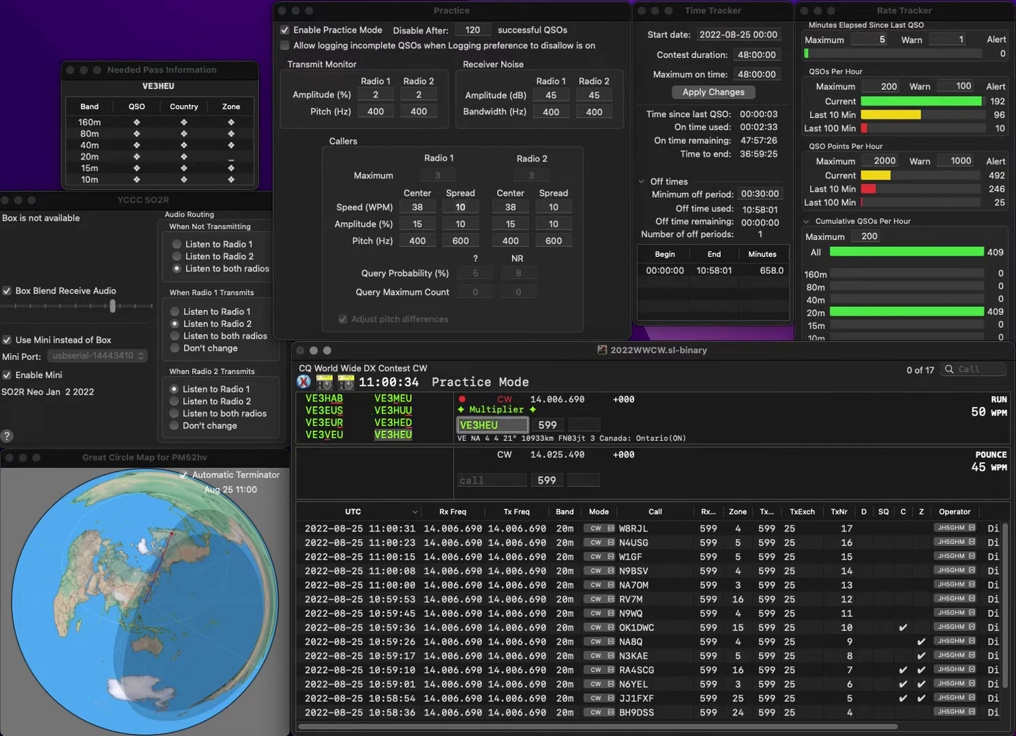
pyautogui.press('Tab')
pyautogui.write('4')
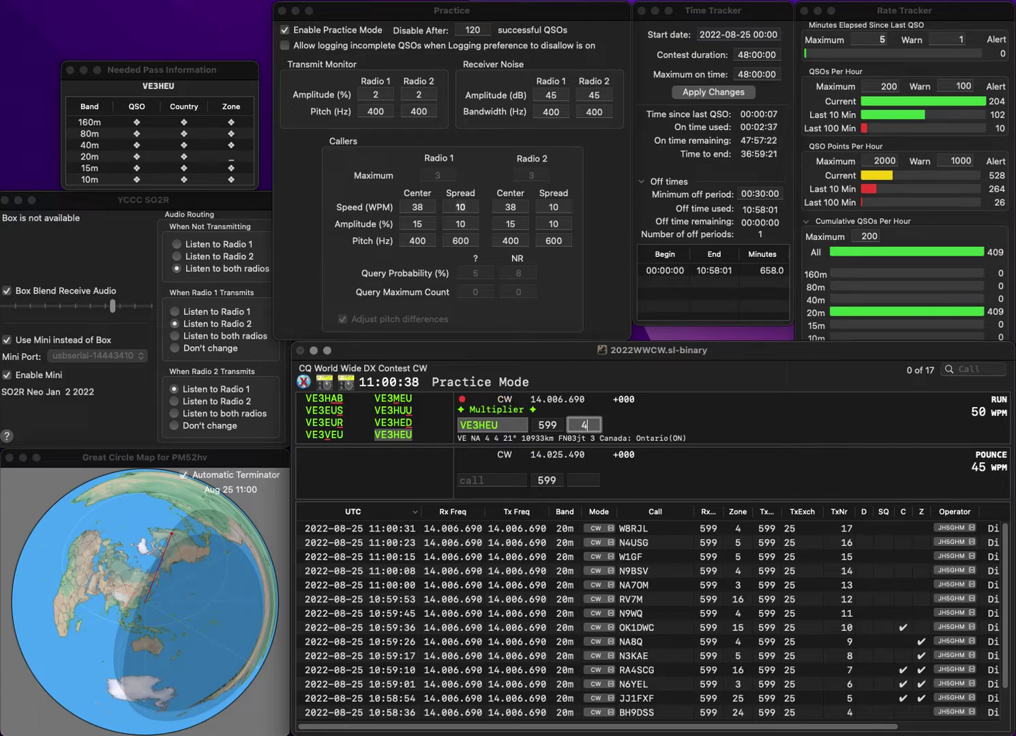
pyautogui.press('Return')
# Log two run contacts with report 599: W3CFE with zone 5 and OM5MX with zone 15
pyautogui.write('W3')
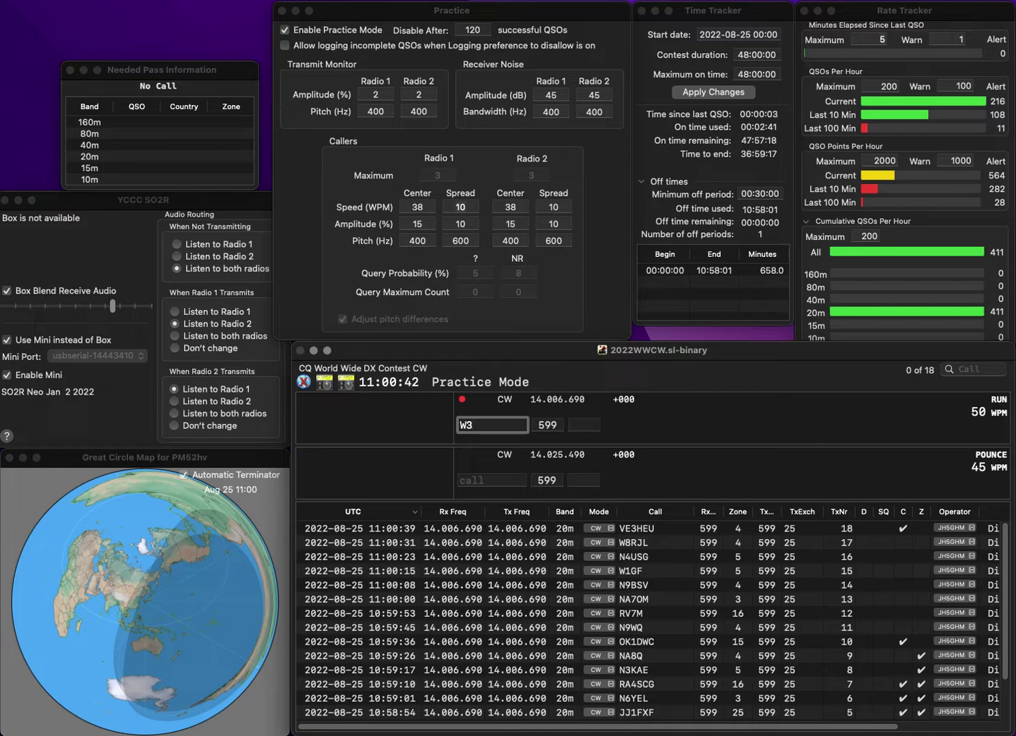
pyautogui.write('CFE')
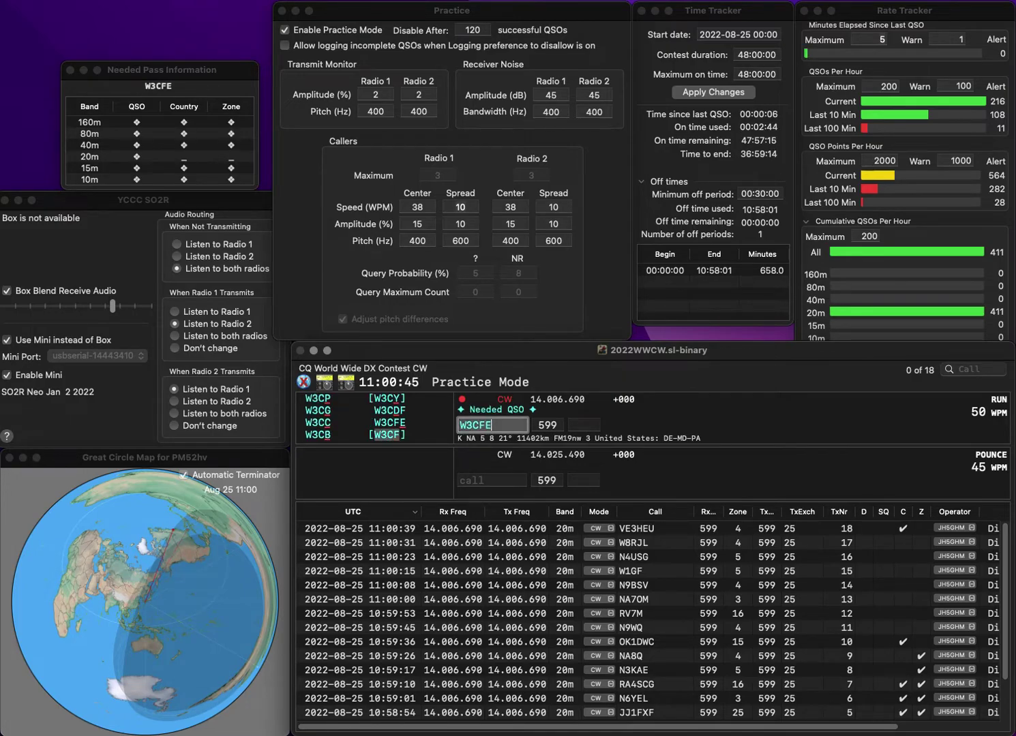
pyautogui.press('space')
pyautogui.write('5')
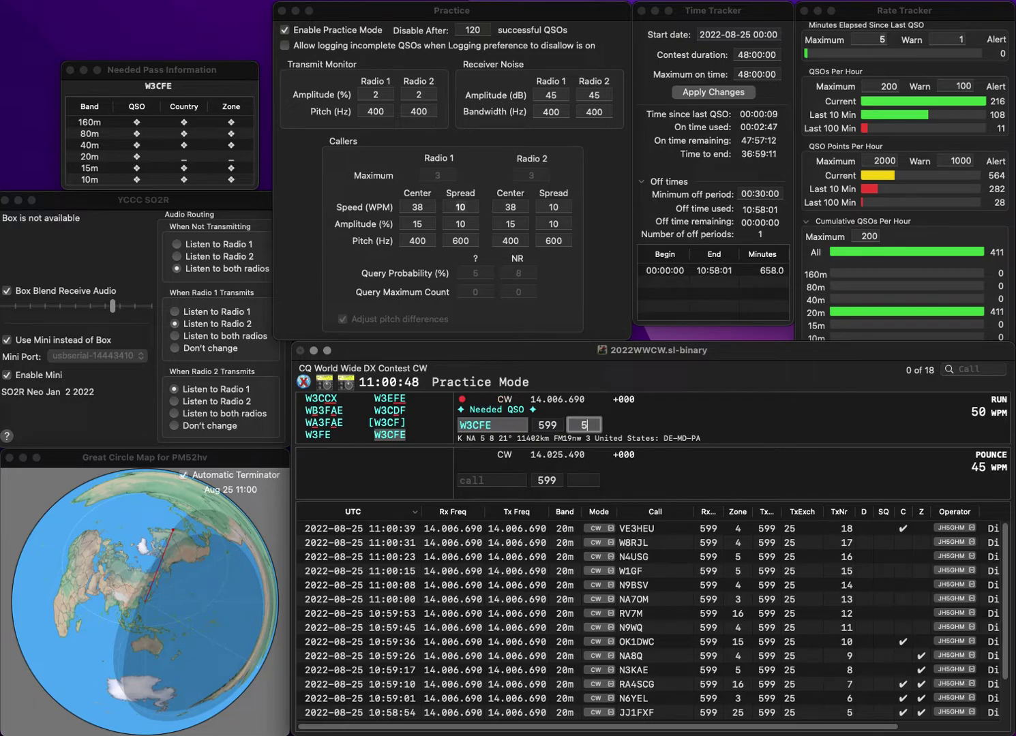
pyautogui.press('Return')
pyautogui.write('OM5MX')
pyautogui.press('space')
pyautogui.write('15')
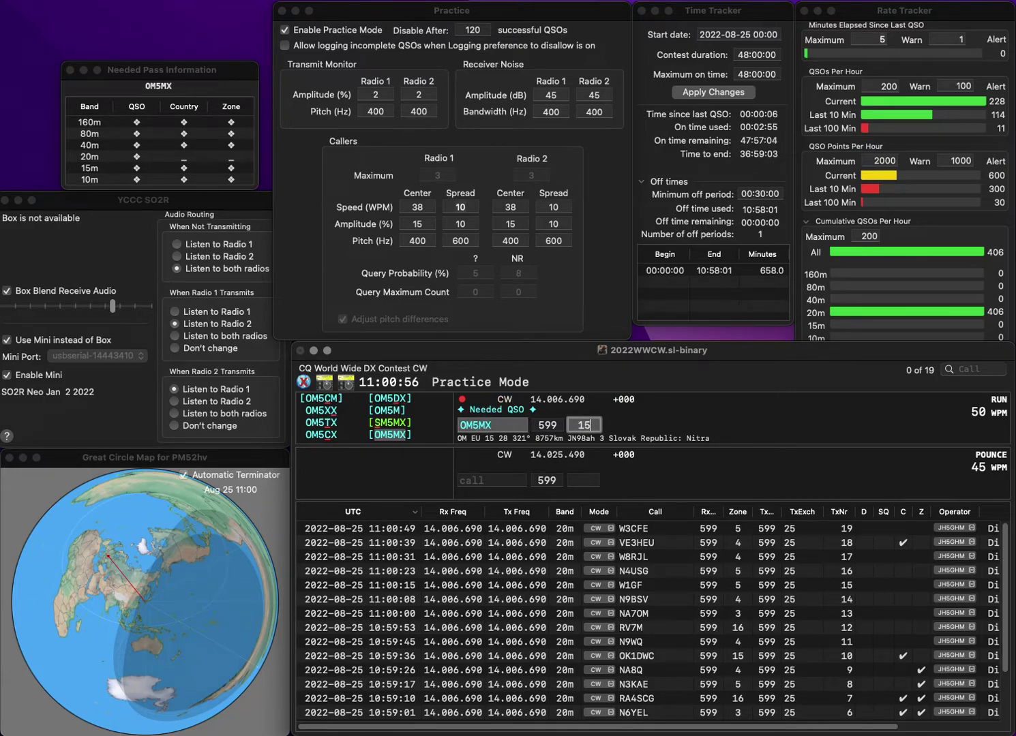
pyautogui.press('Return')
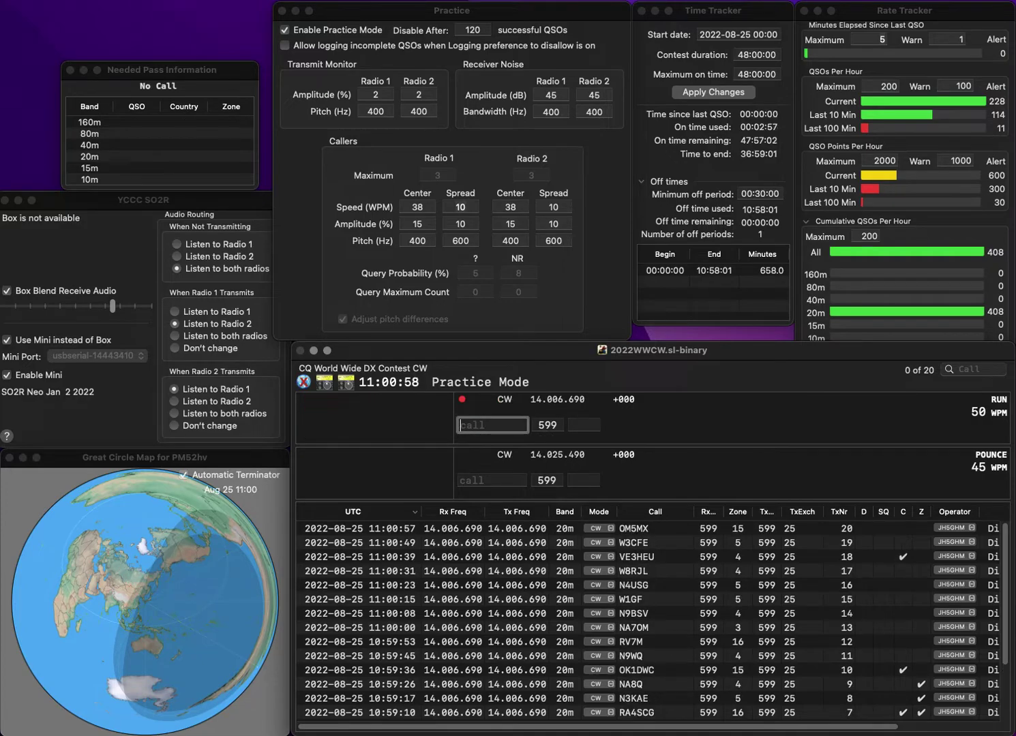
pyautogui.write('UW7RWA')
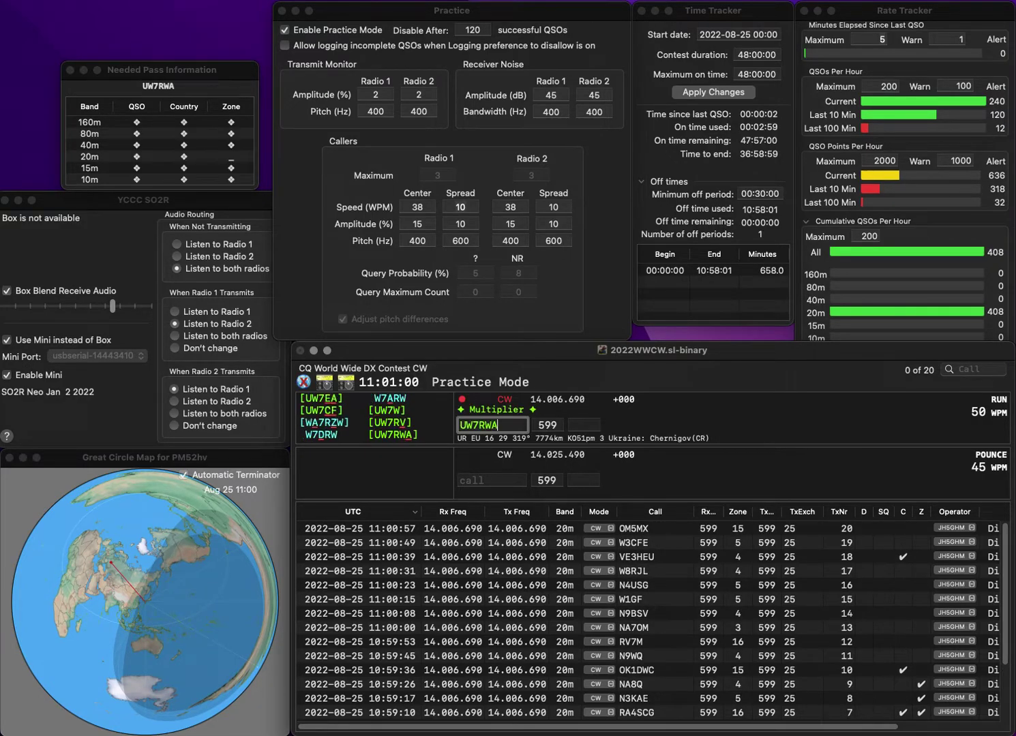
pyautogui.press('Return')
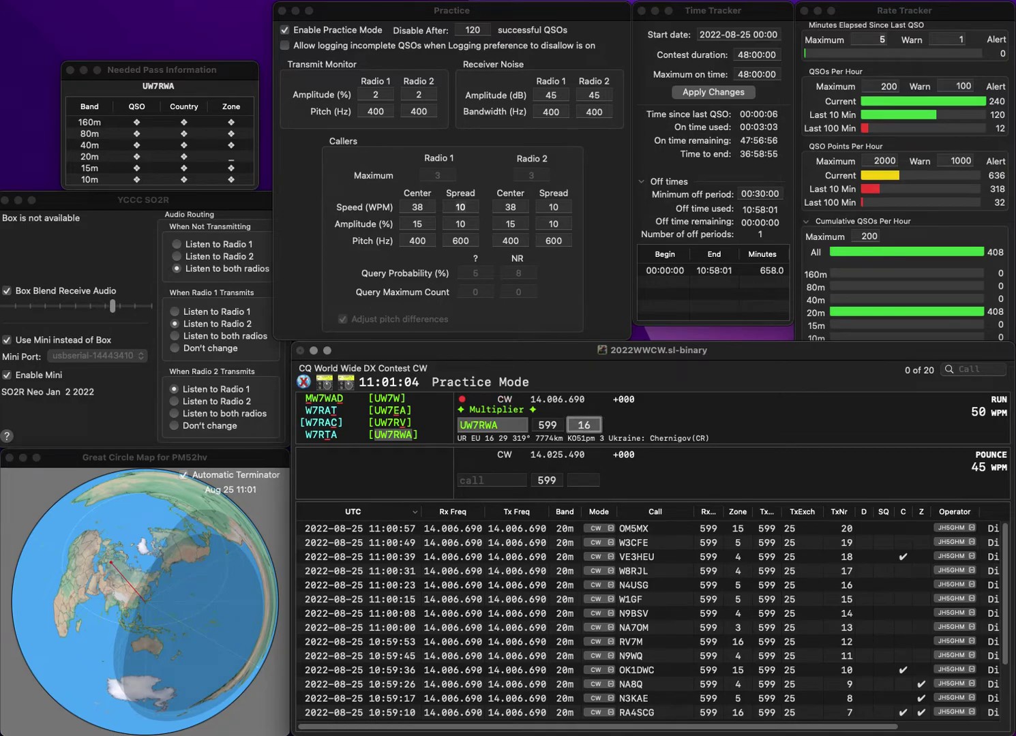
pyautogui.press('Return')
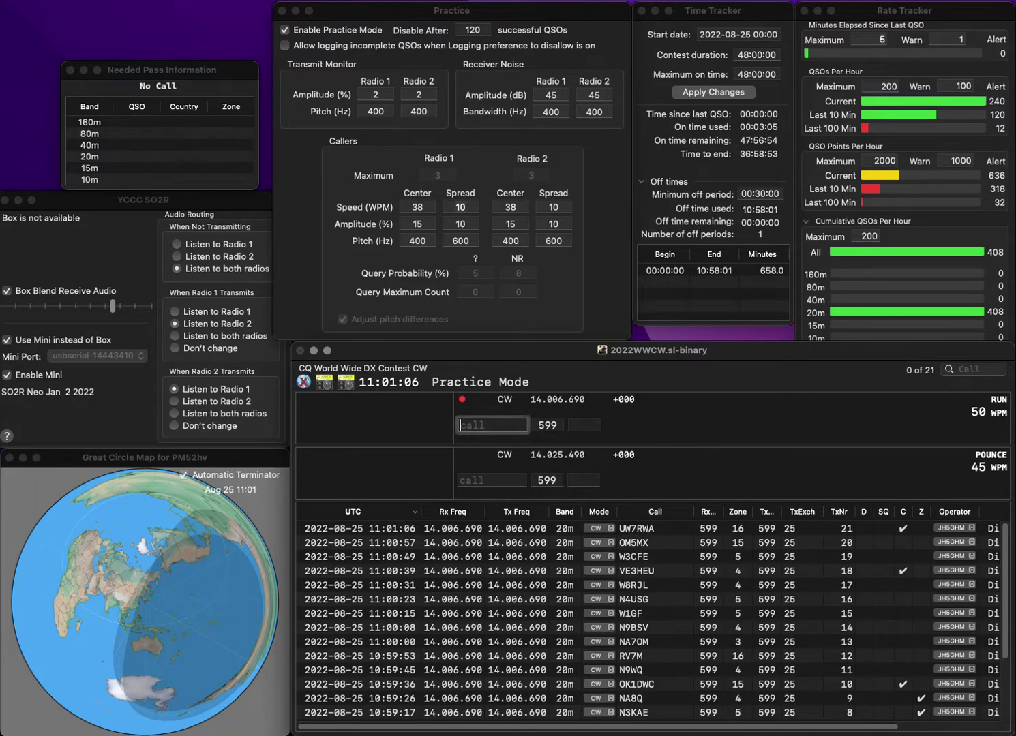
# Enter the call RM4A on the run radio, correct it to RO4A and log the contact with zone 16
pyautogui.write('RM4A')
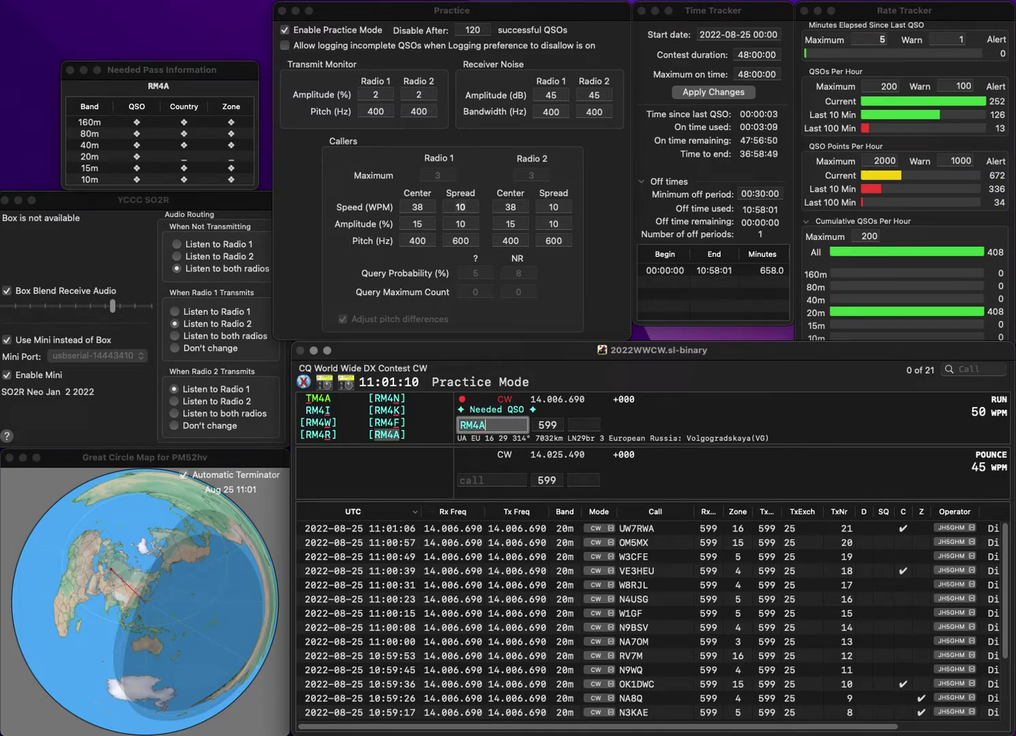
pyautogui.press('BackSpace')
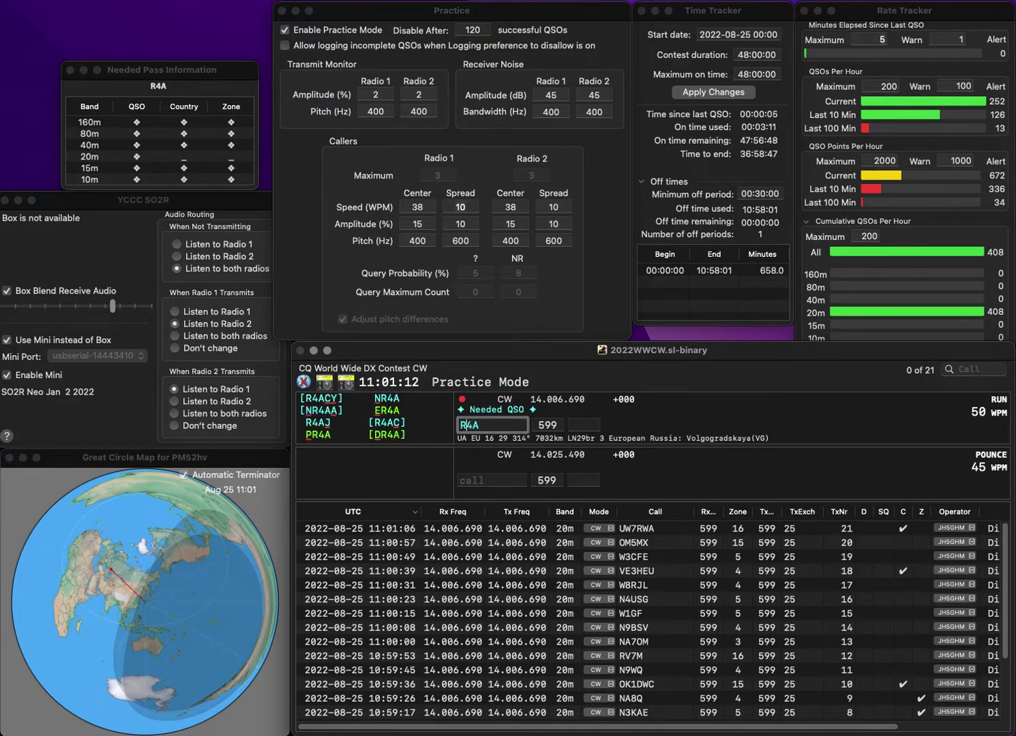
pyautogui.write('O')
pyautogui.press('Return')
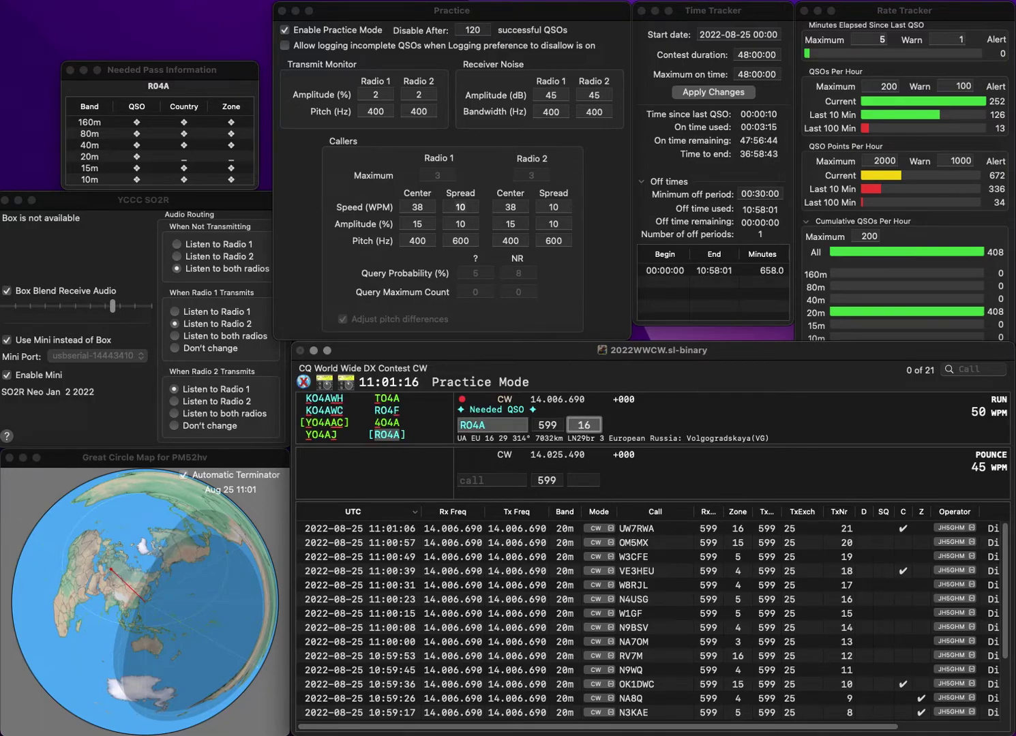
pyautogui.press('Return')
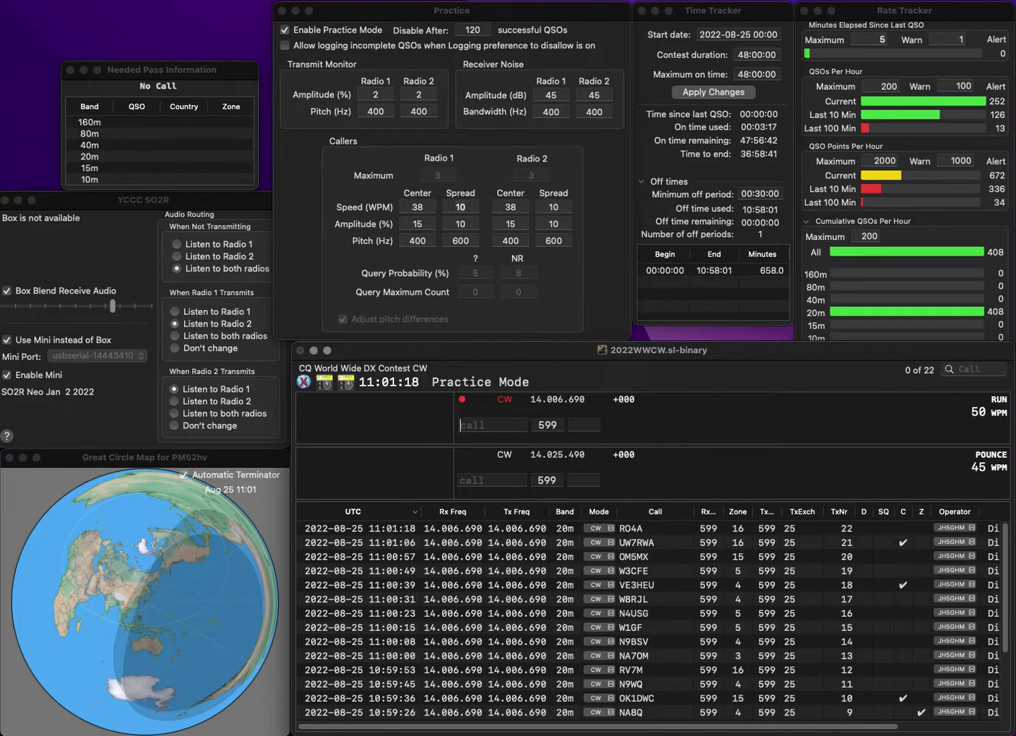
# Log two run contacts with report 599: SP6DVP with zone 15 and OM2RA with zone 15
pyautogui.write('6')
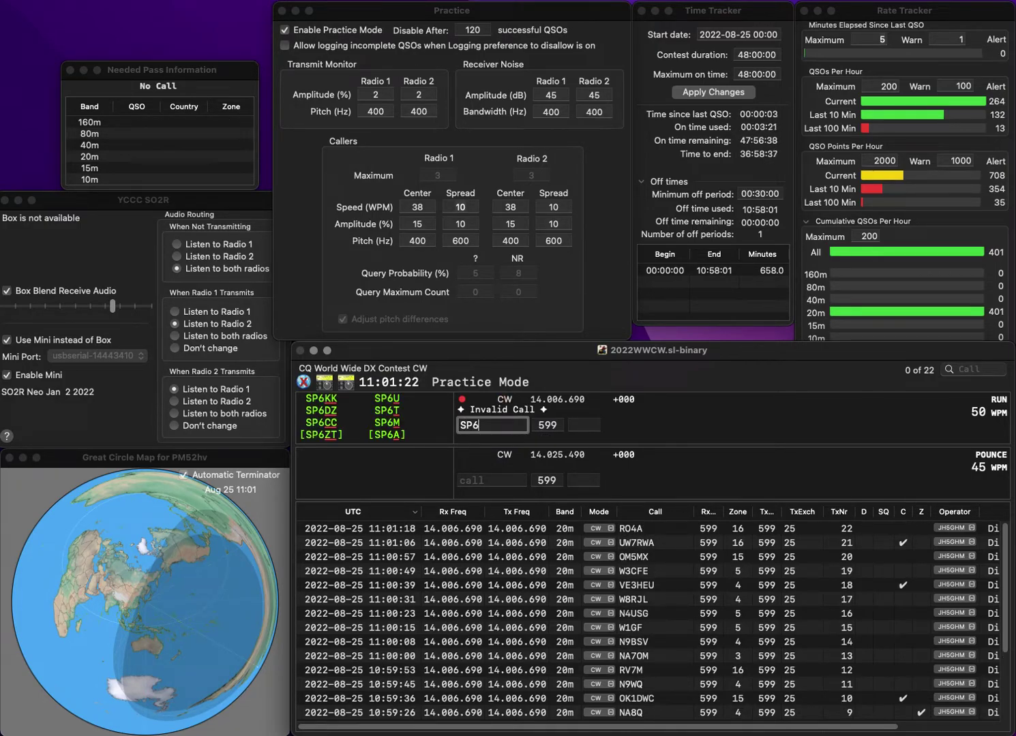
pyautogui.write('DVP')
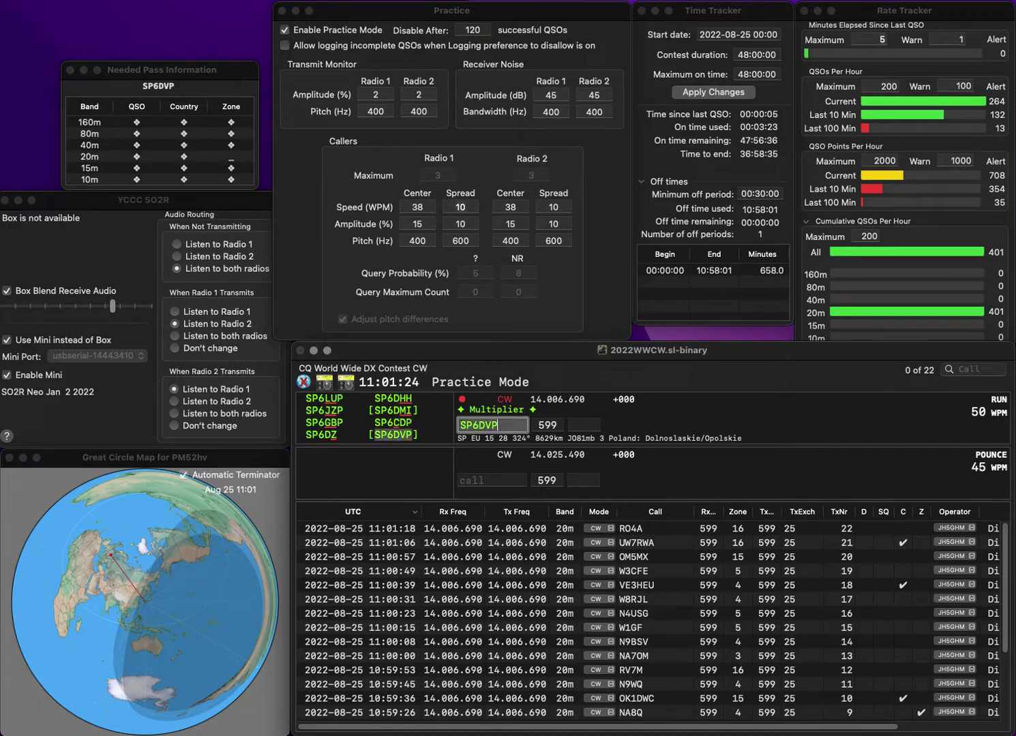
pyautogui.press('Tab')
pyautogui.write('15')
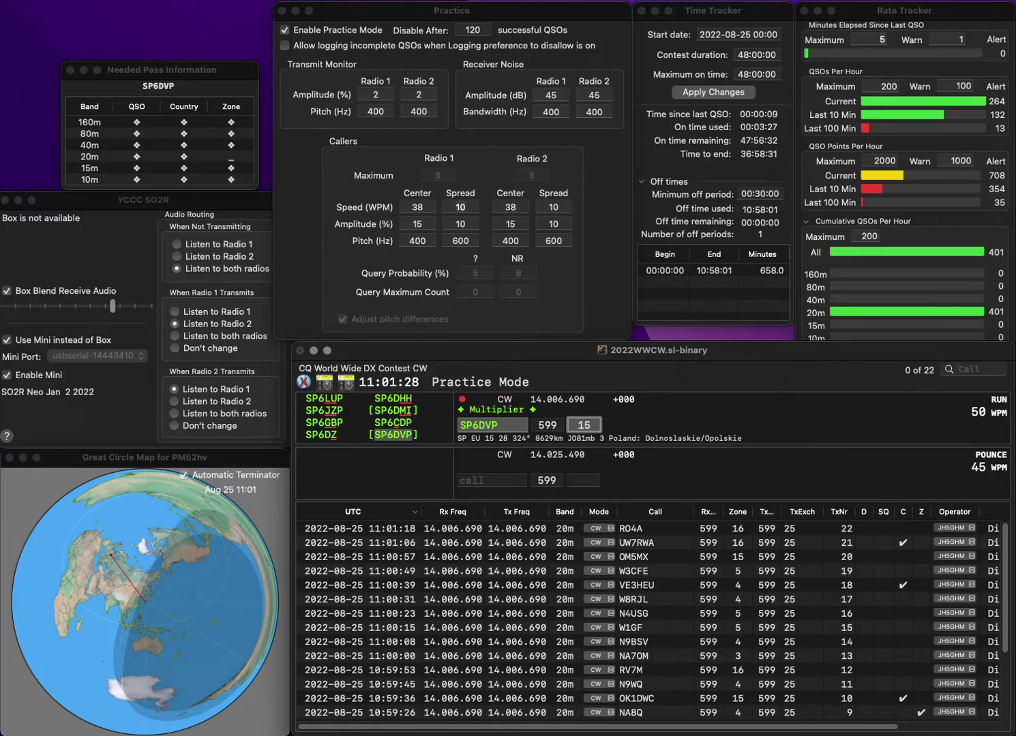
pyautogui.press('Return')
pyautogui.write('OM2RA')
pyautogui.press('Tab')
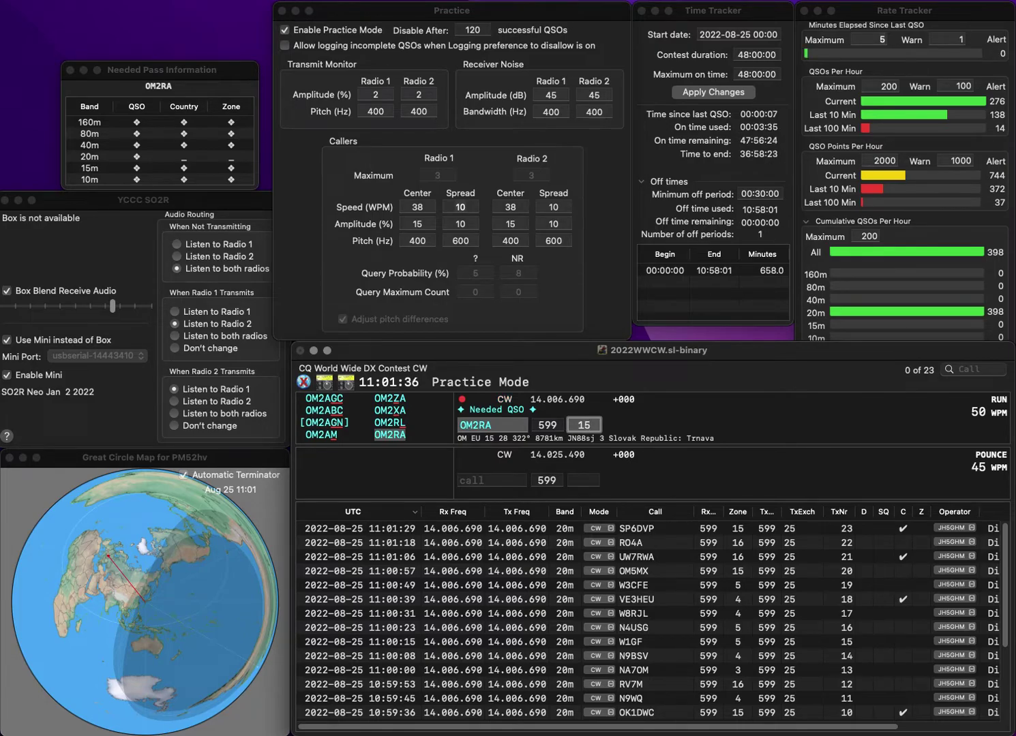
pyautogui.press('Return')
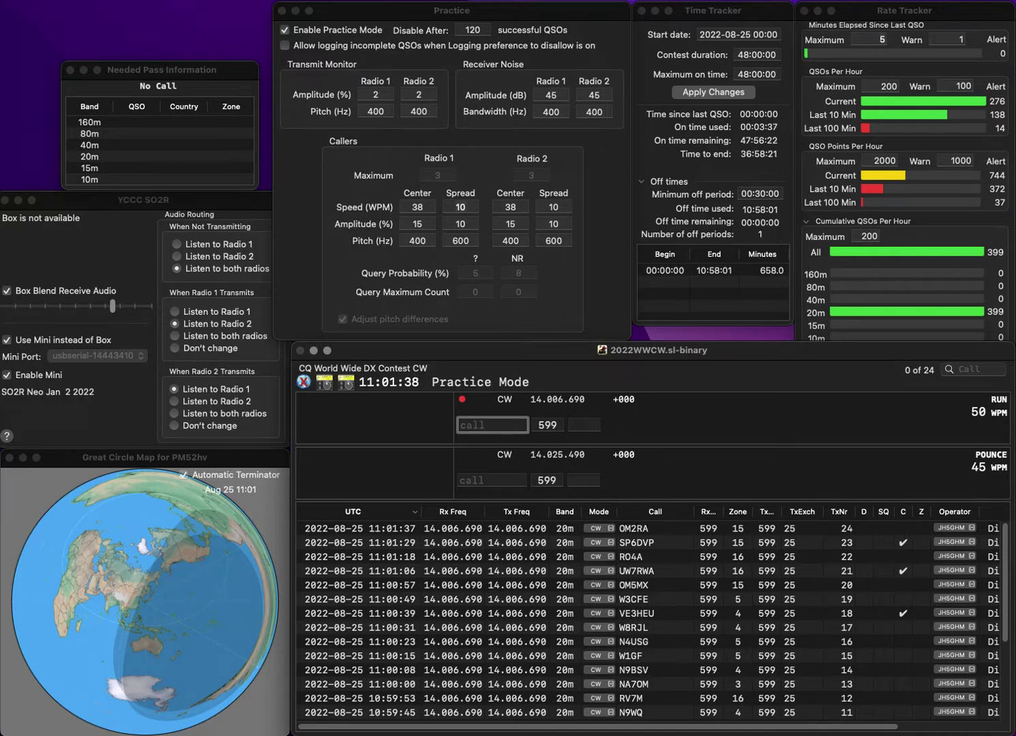
pyautogui.write('N1HPR')
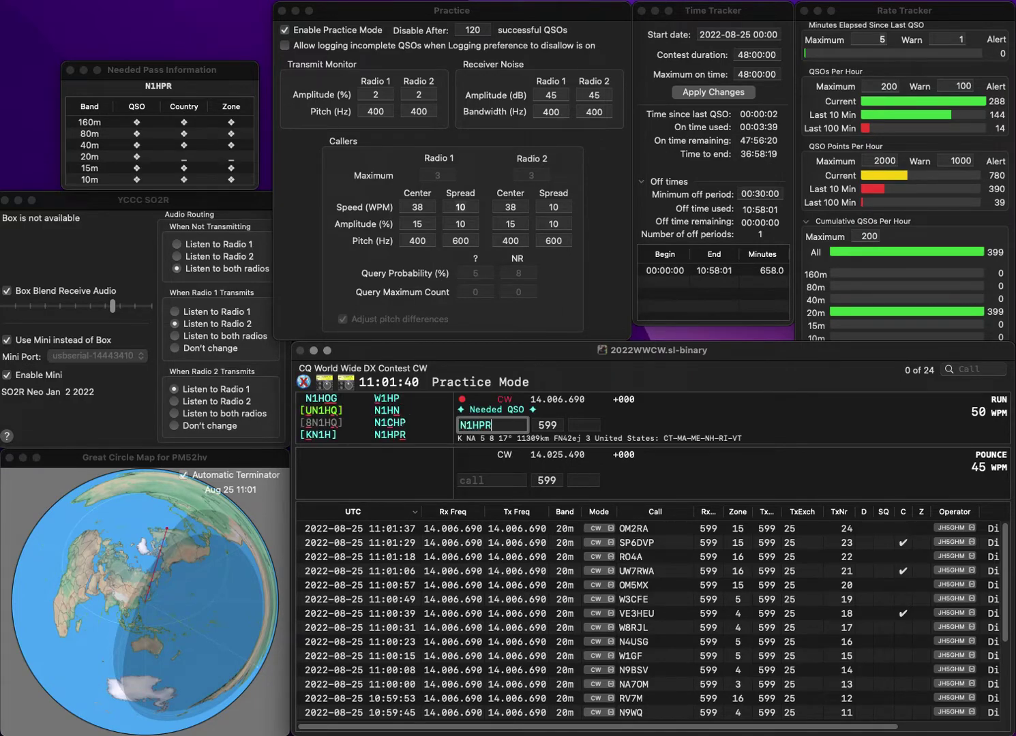
pyautogui.press('Return')
pyautogui.write('5')
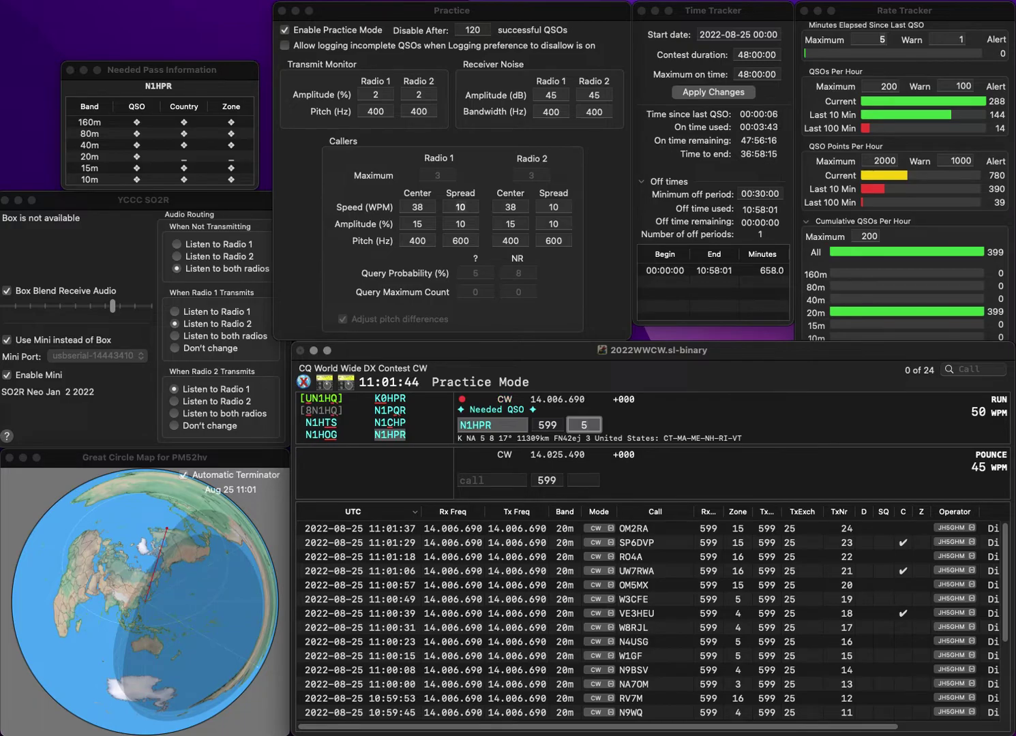
pyautogui.press('Return')
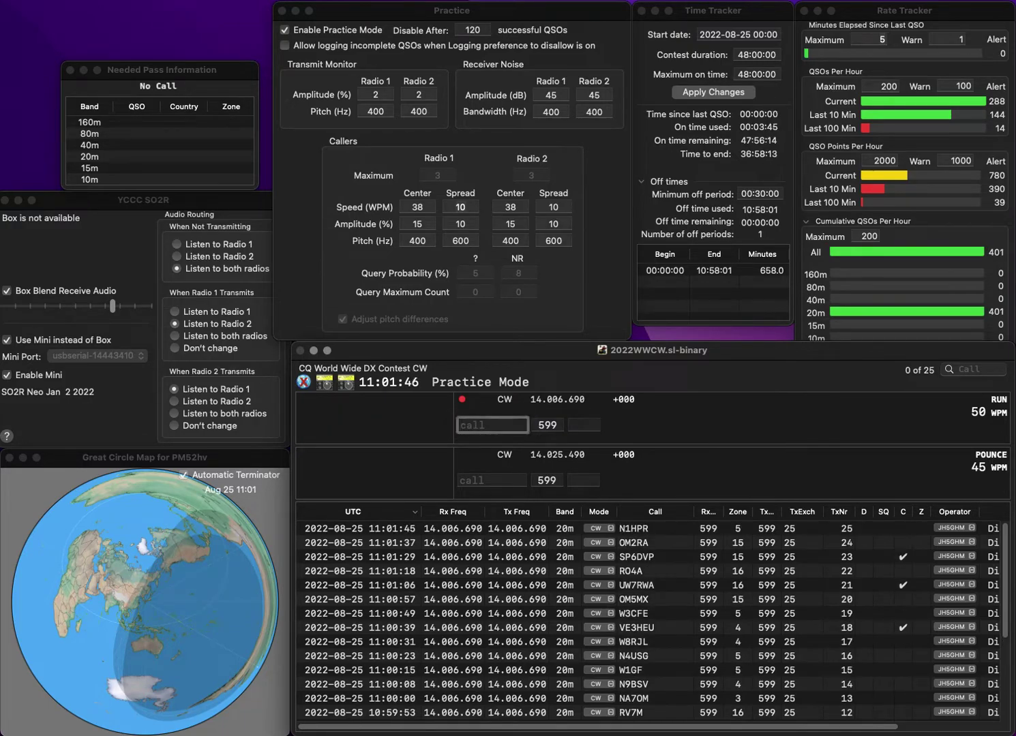
pyautogui.write('OH1MA')
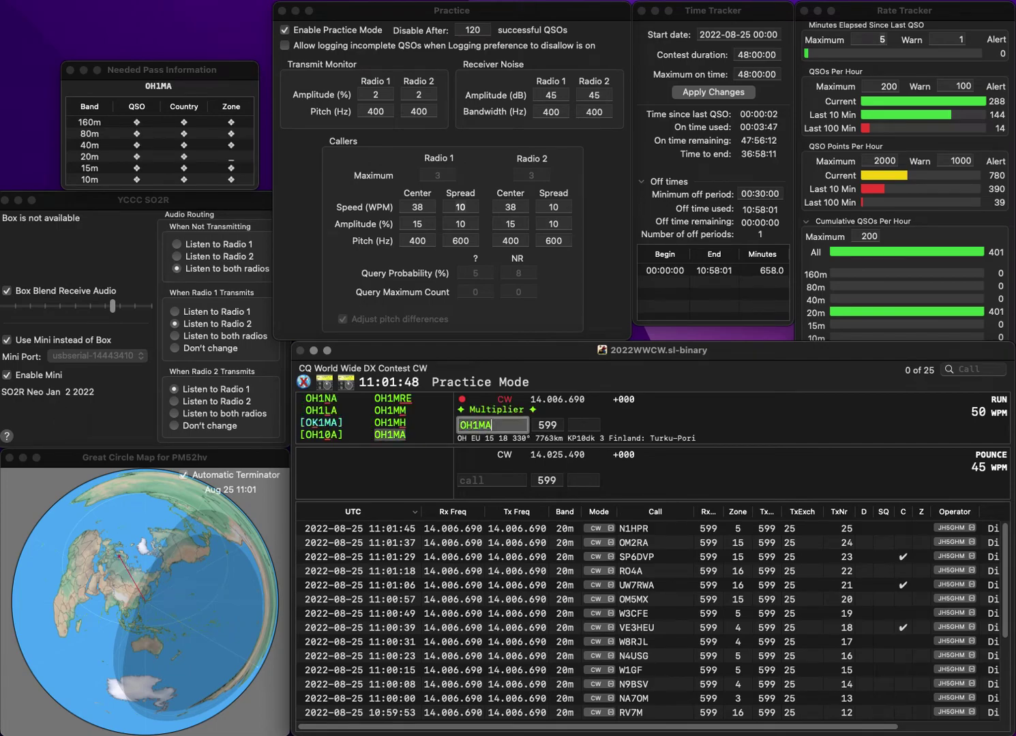
pyautogui.press('space')
pyautogui.write('15')
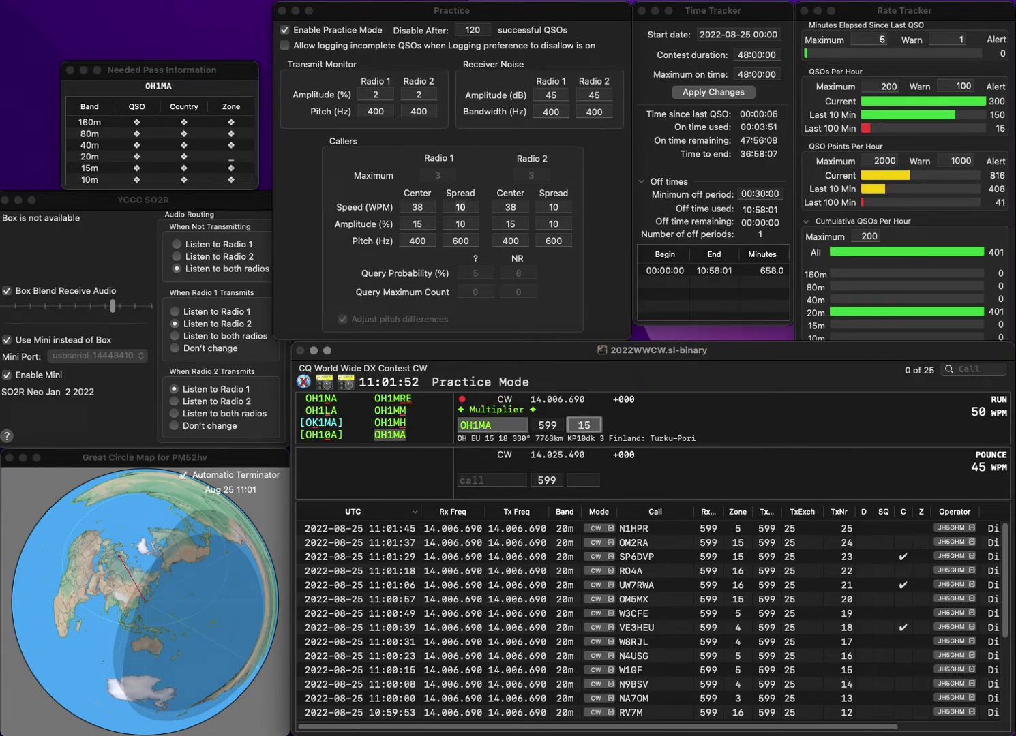
pyautogui.press('Return')
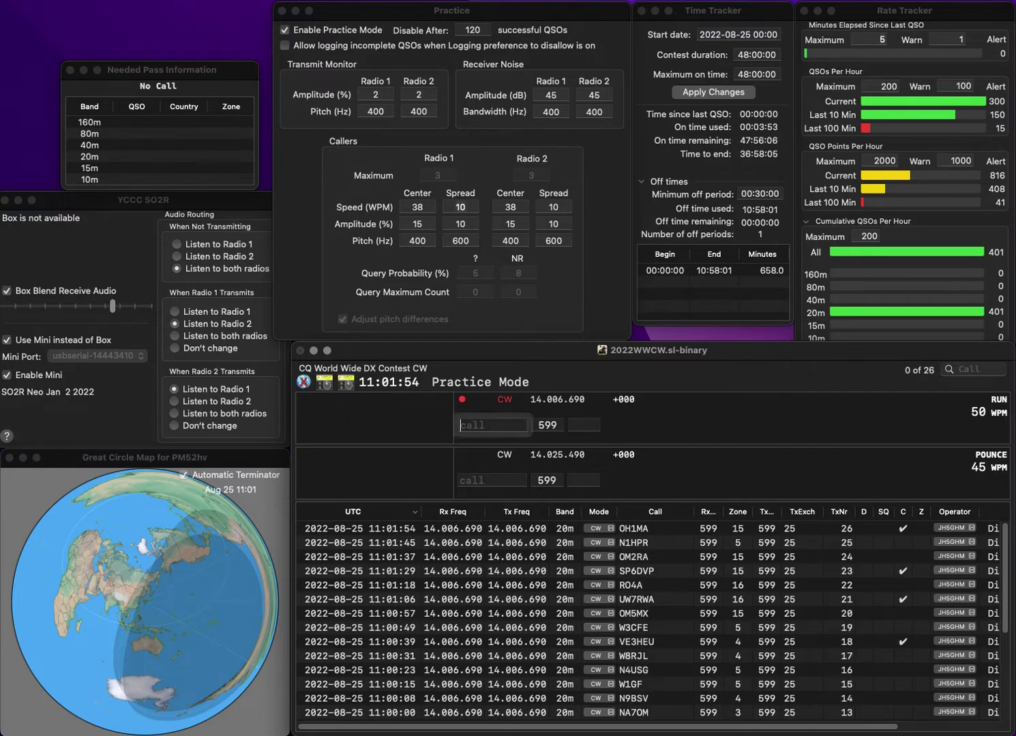
pyautogui.write('PA3DVA')
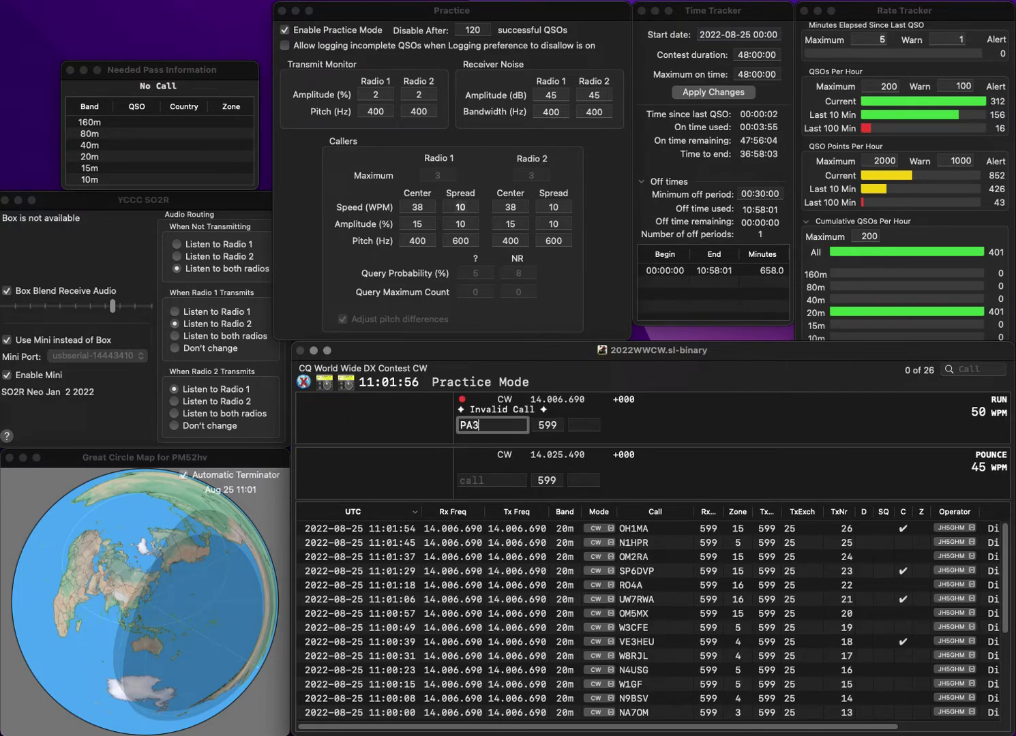
pyautogui.press('Tab')
pyautogui.write('14')
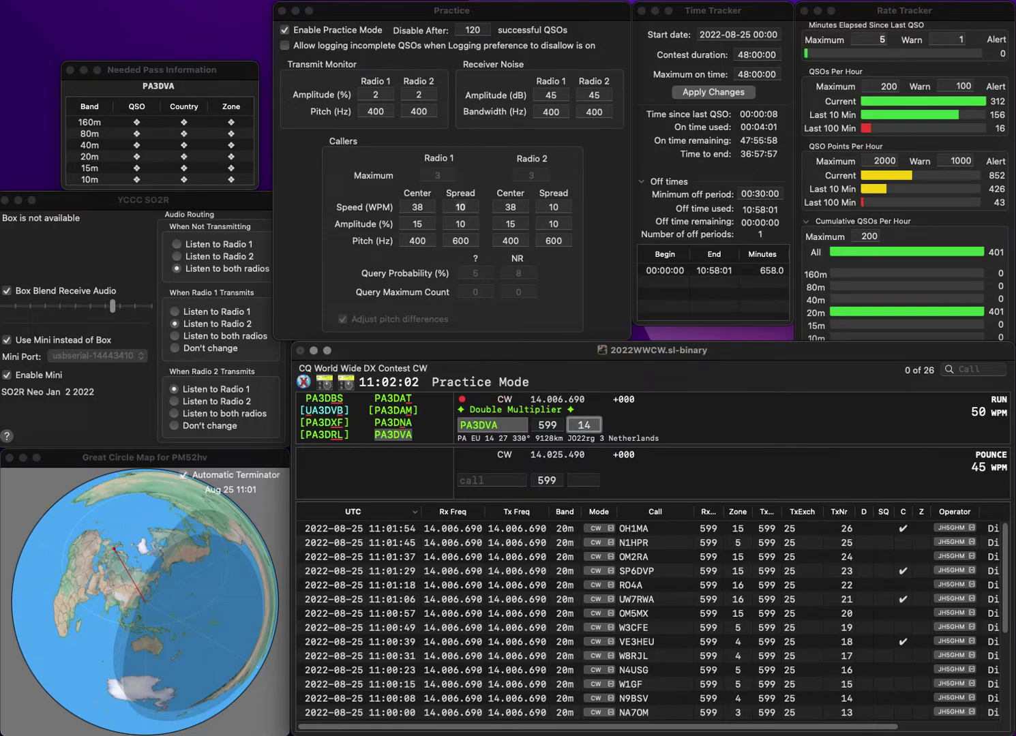
pyautogui.press('Return')
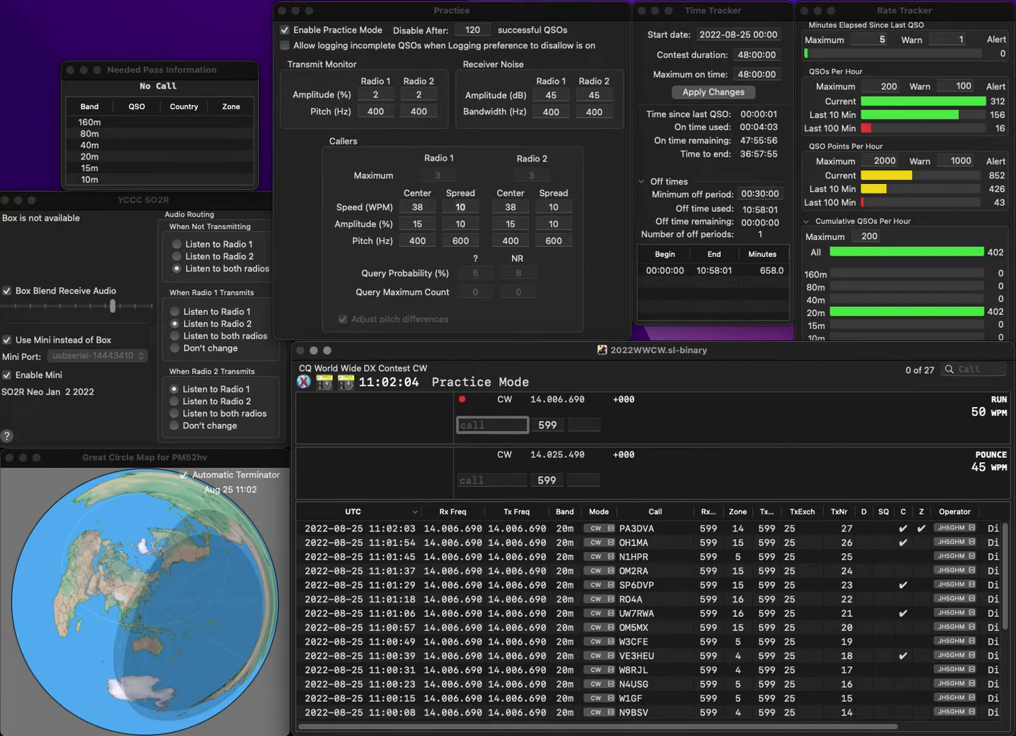
# Enter the partial call 1XSG on the run radio, complete it to I1XSG and log the contact with zone 15
pyautogui.write('1XSG')
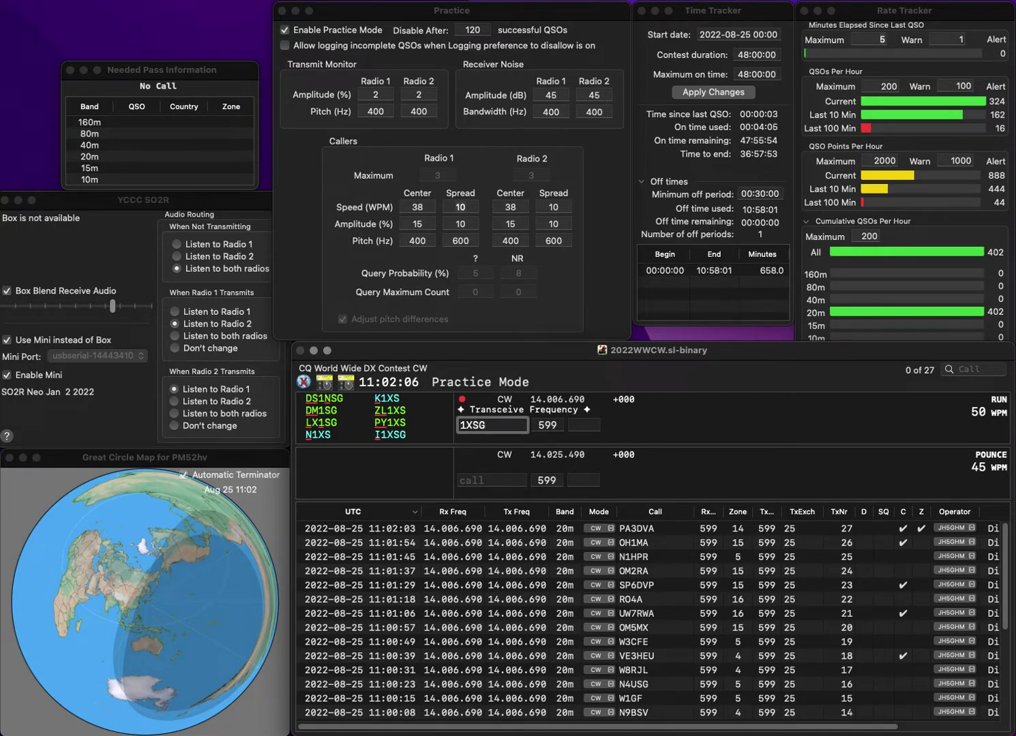
pyautogui.press('Home')
pyautogui.write('I')
pyautogui.press('space')
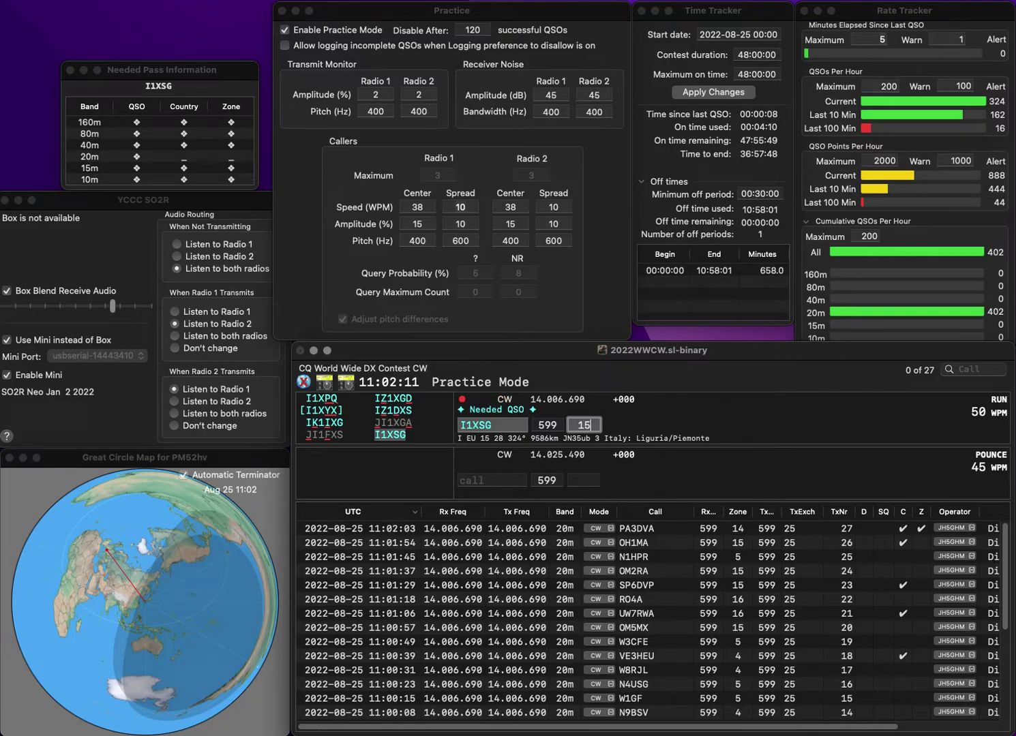
pyautogui.press('Return')
pyautogui.write('AC8AZ')
pyautogui.press('space')
pyautogui.write('4')
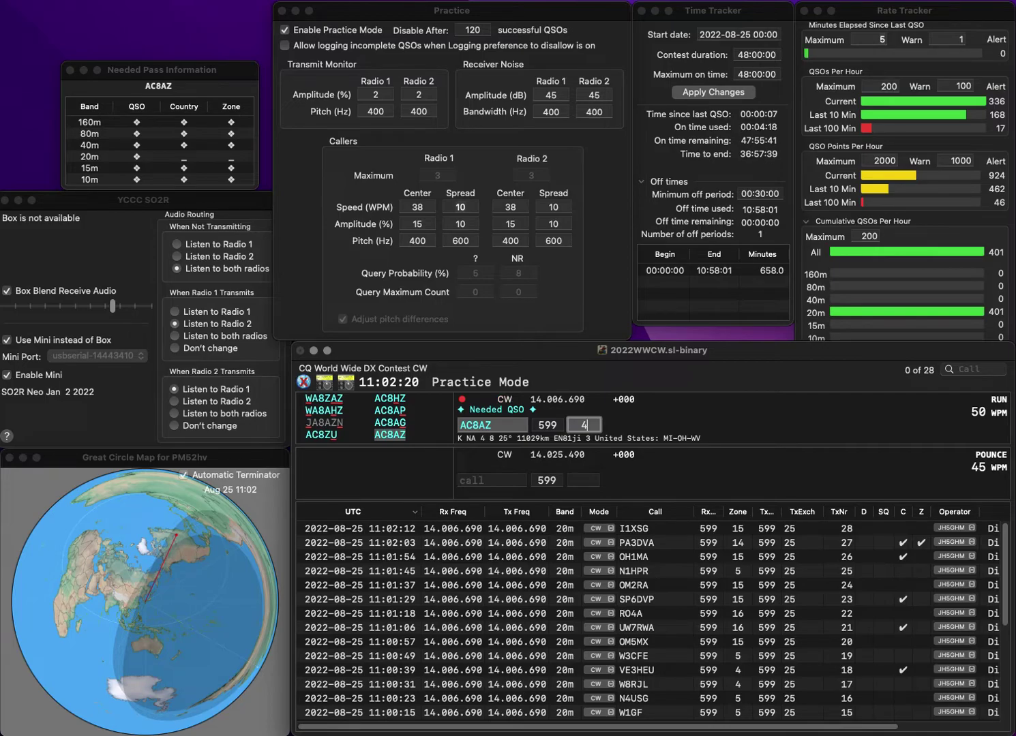
pyautogui.press('Return')
pyautogui.write('W')
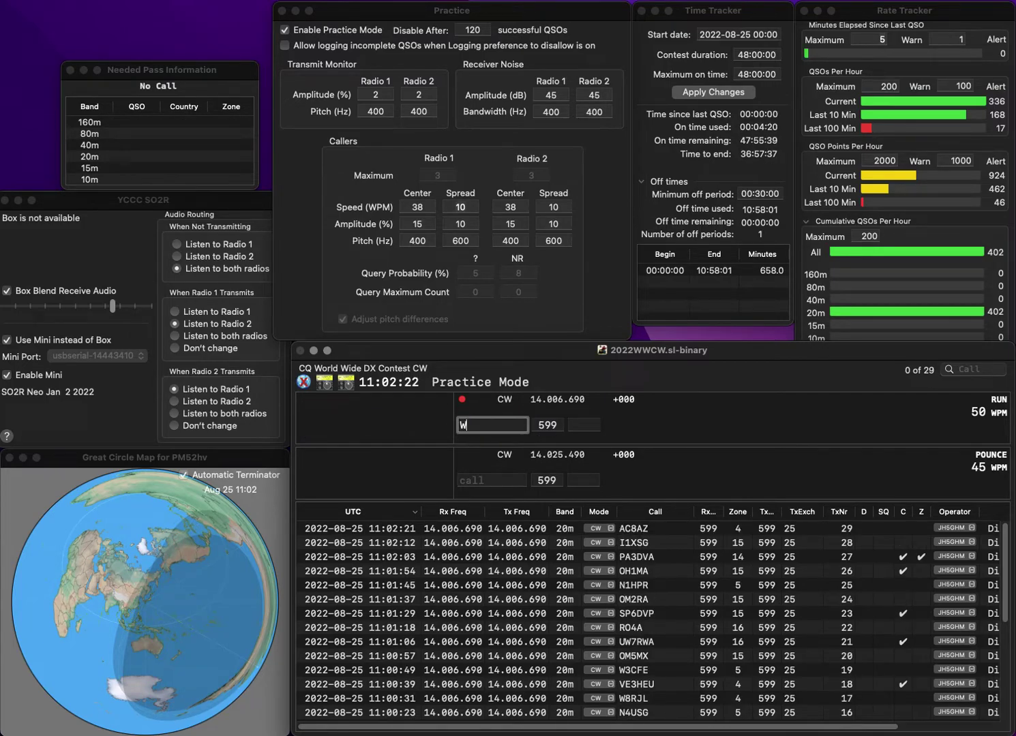
pyautogui.write('8LVN')
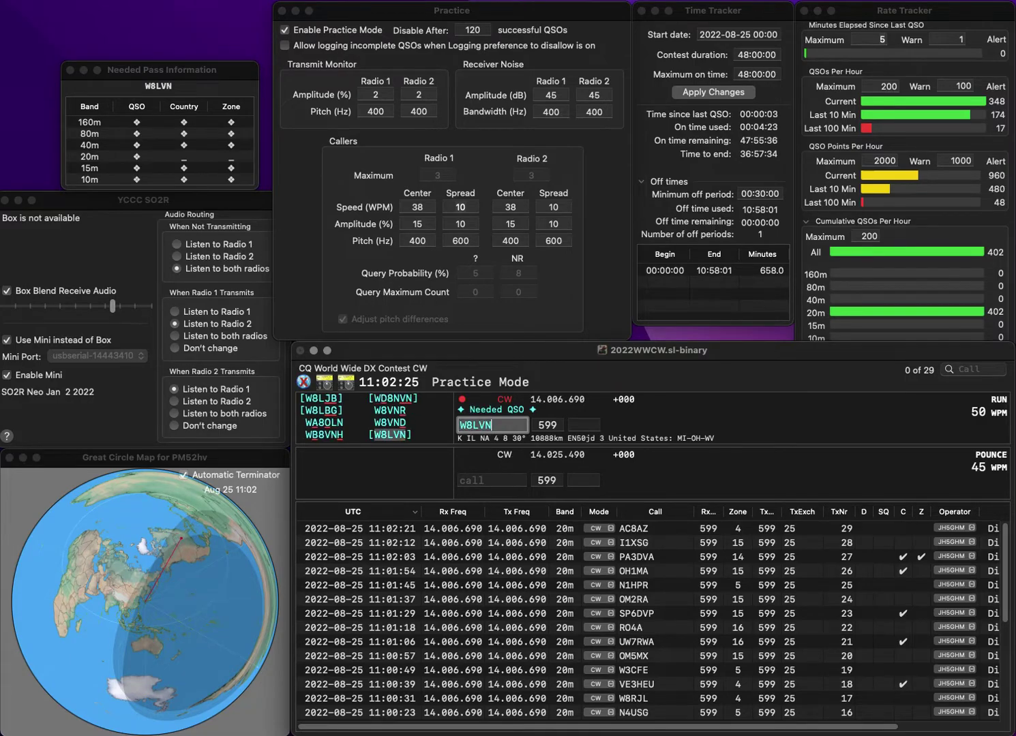
pyautogui.press('space')
pyautogui.write('4')
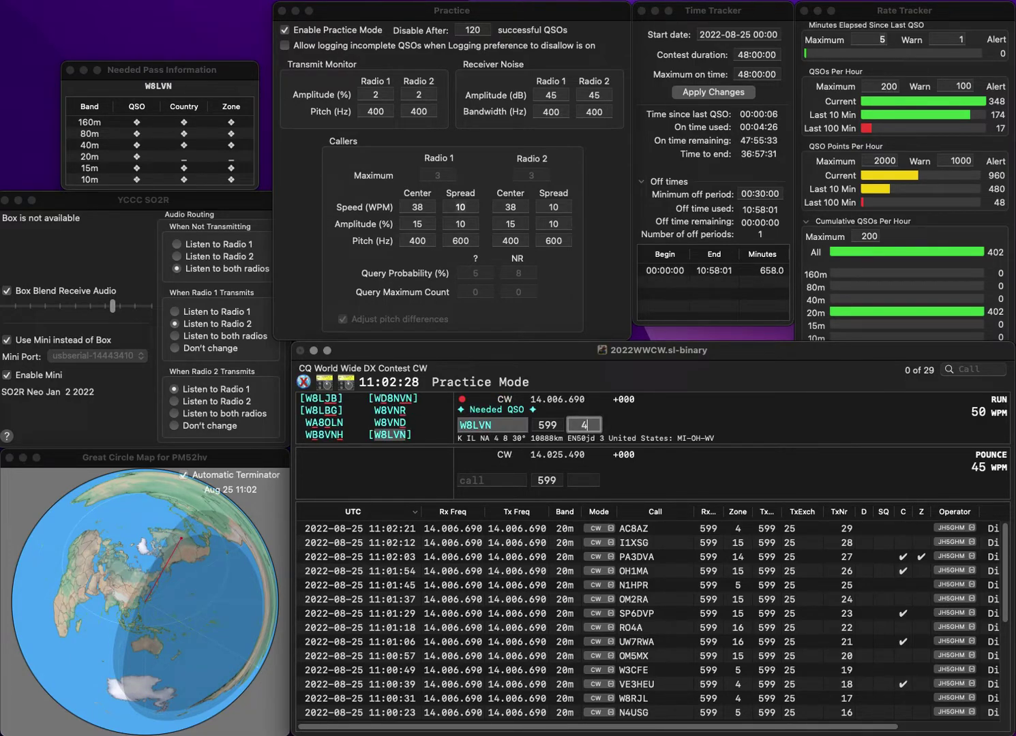
pyautogui.press('Return')
pyautogui.write('RX6LRU')
pyautogui.press('Return')
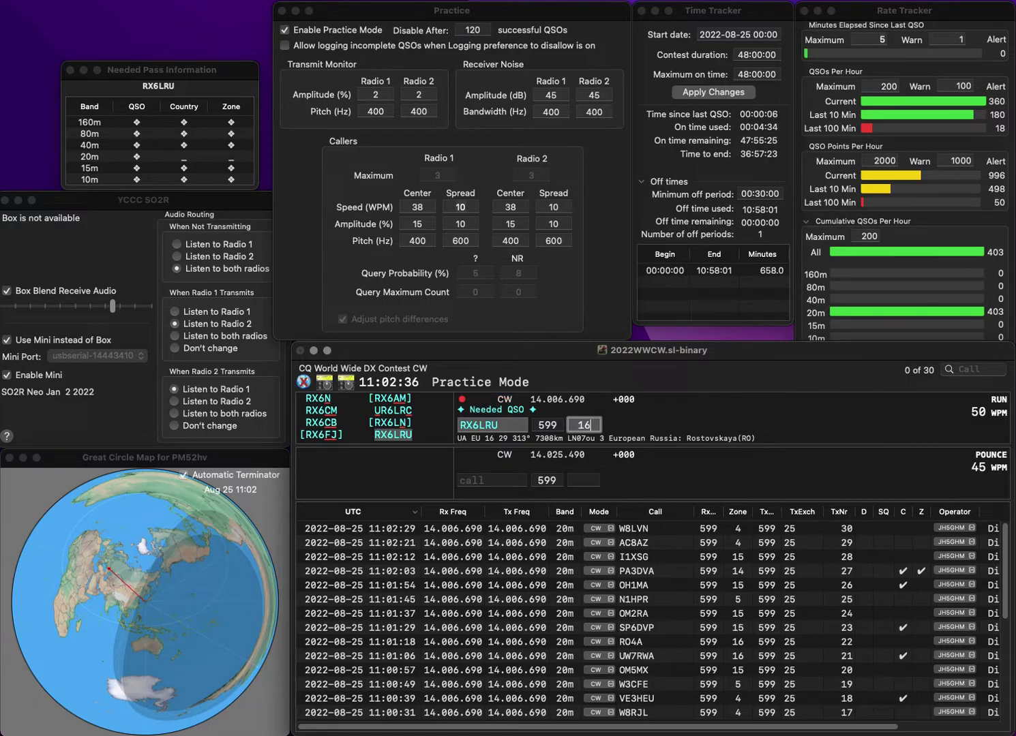
pyautogui.press('Return')
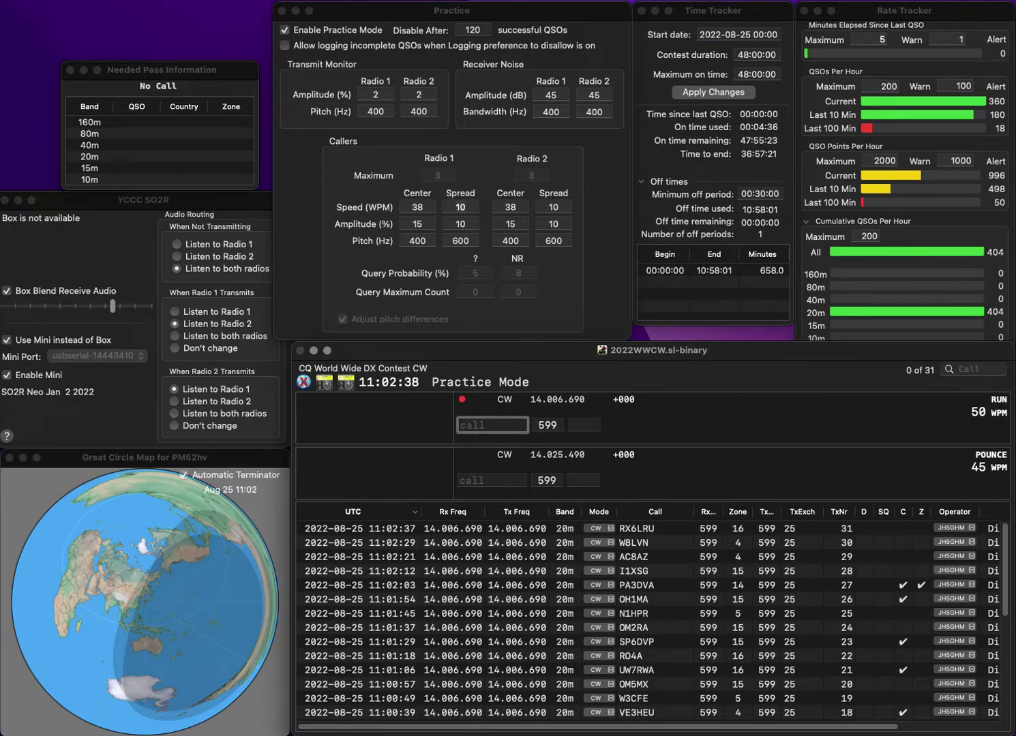
pyautogui.write('M7NHC')
pyautogui.press('Return')
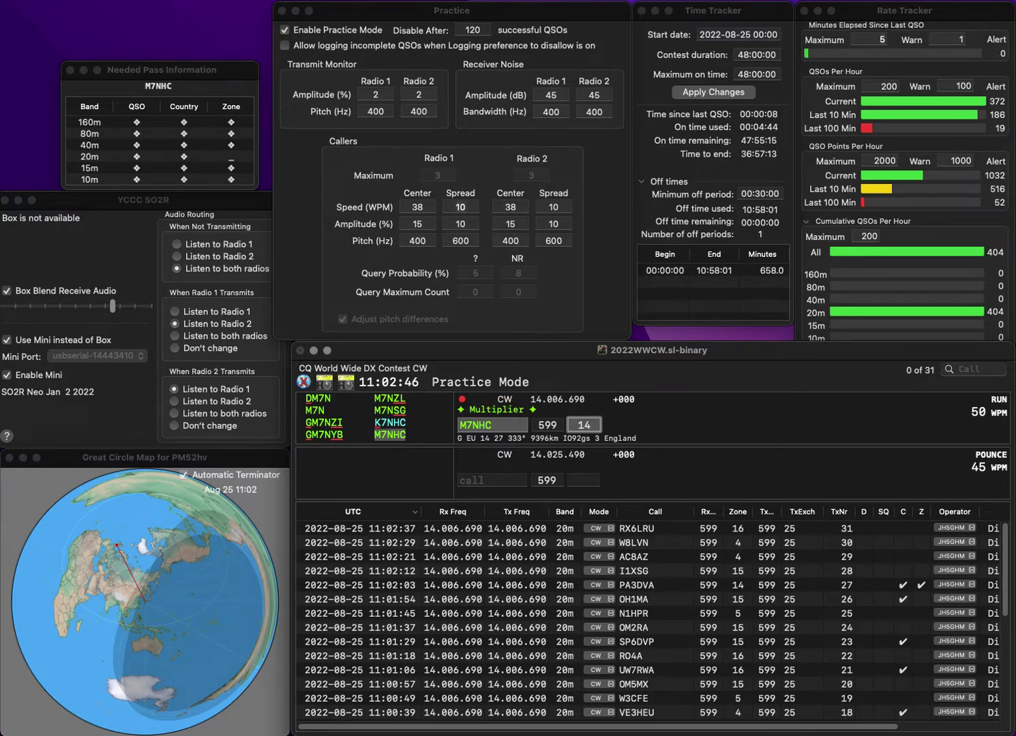
pyautogui.press('Return')
pyautogui.write('N9NM')
pyautogui.press('space')
pyautogui.write('4')
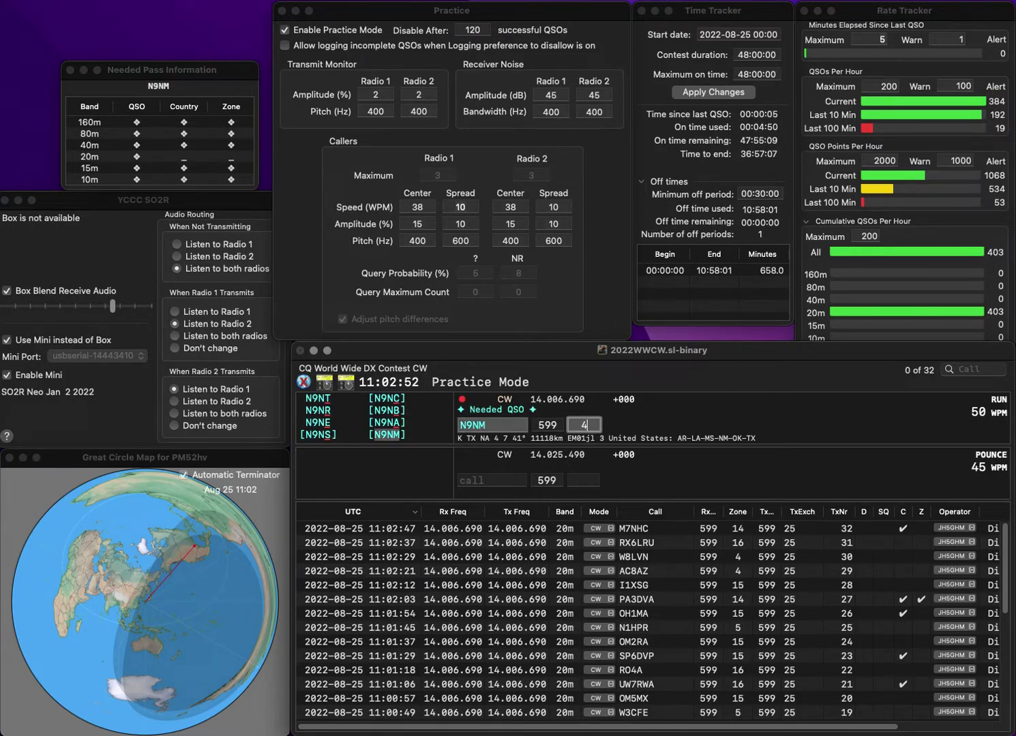
pyautogui.press('Return')
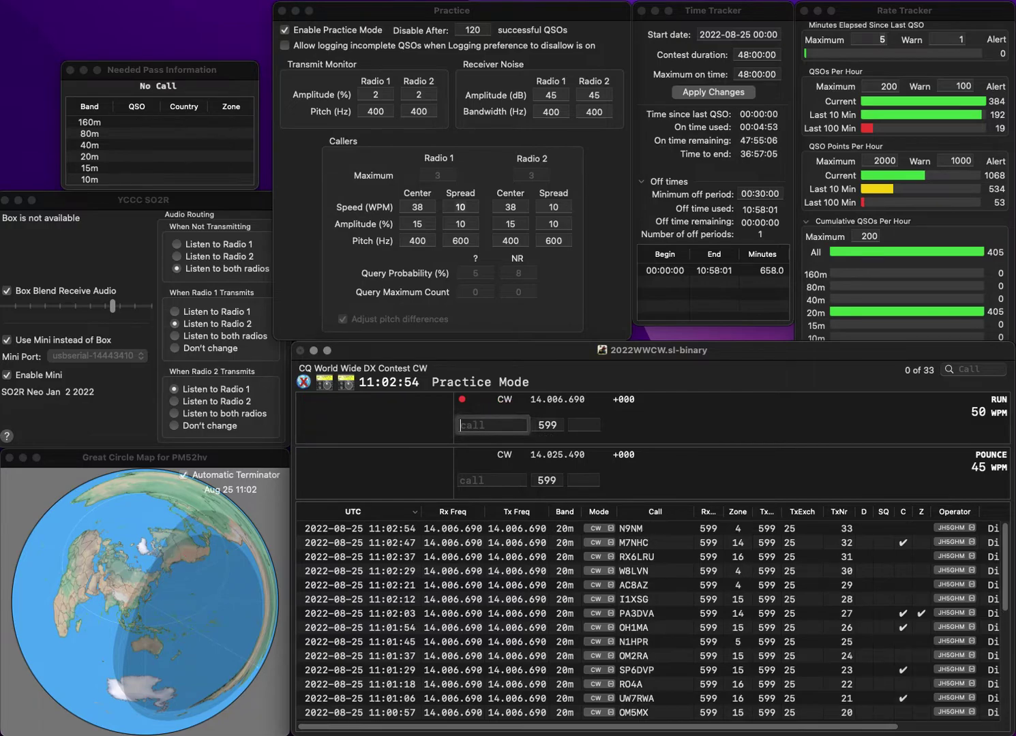
pyautogui.write('VA3S')
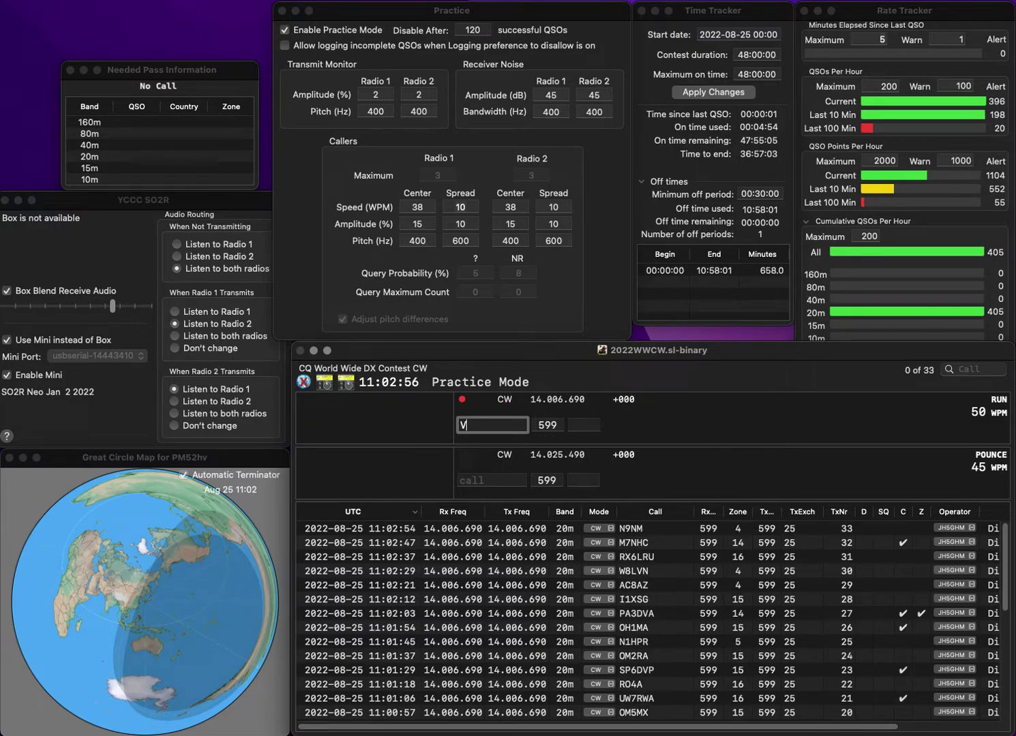
pyautogui.press('BackSpace')
pyautogui.write('IKE')
pyautogui.press('space')
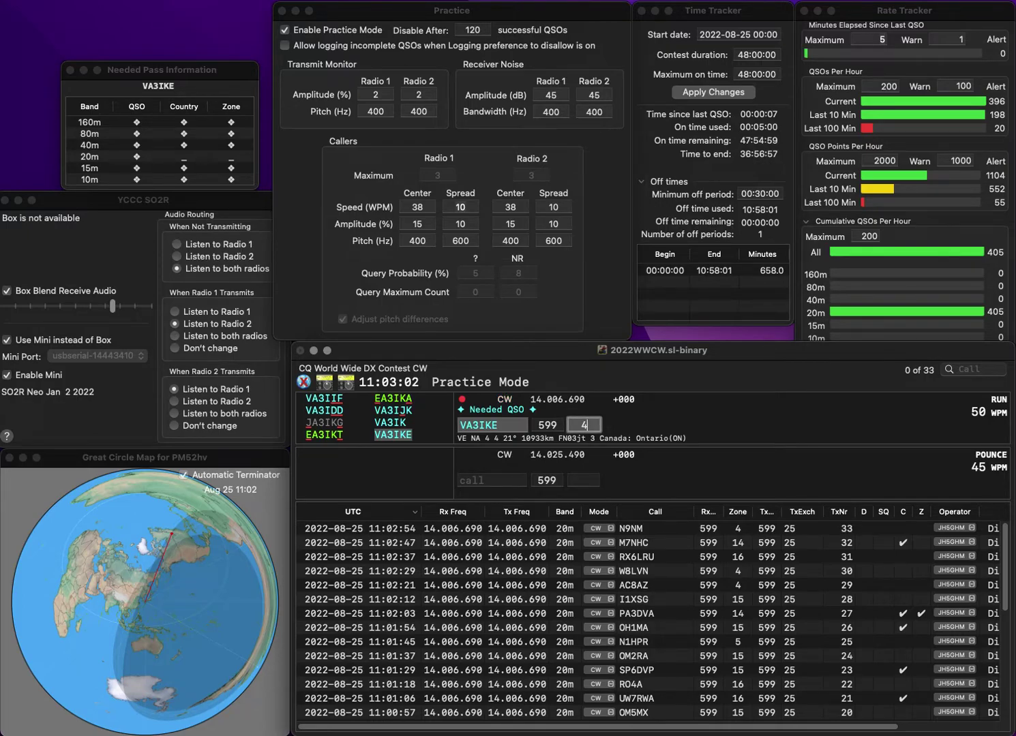
pyautogui.press('Return')
pyautogui.write('CC9YAV')
pyautogui.press('Down')
pyautogui.press('space')
pyautogui.write('4')
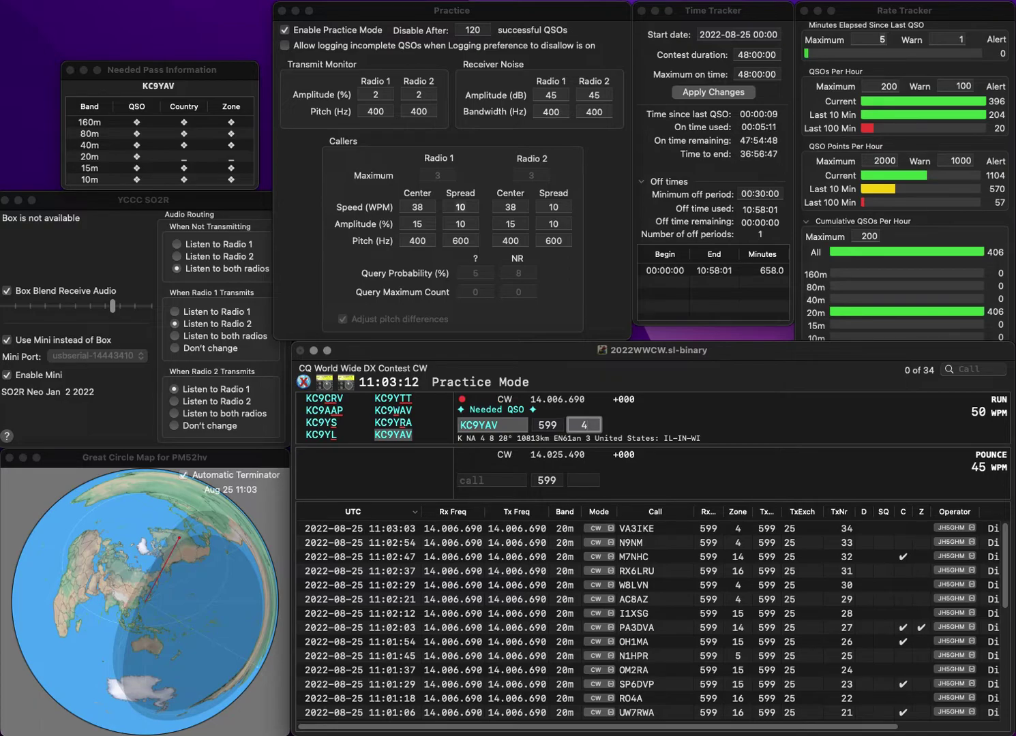
pyautogui.press('Return')
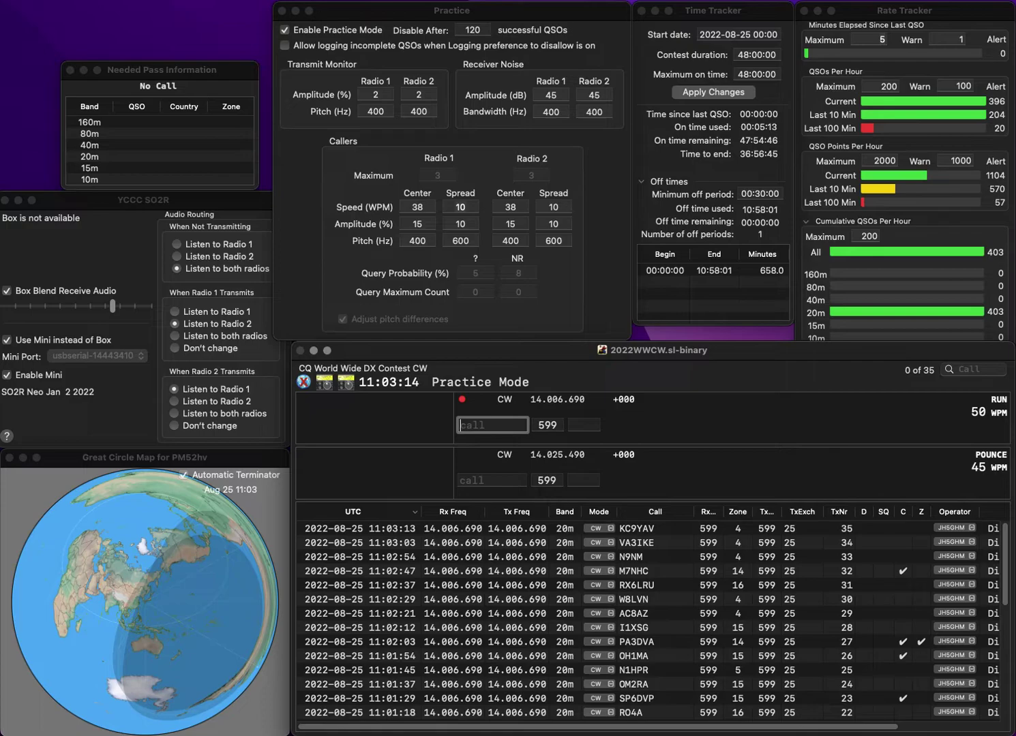
pyautogui.write('YC1')
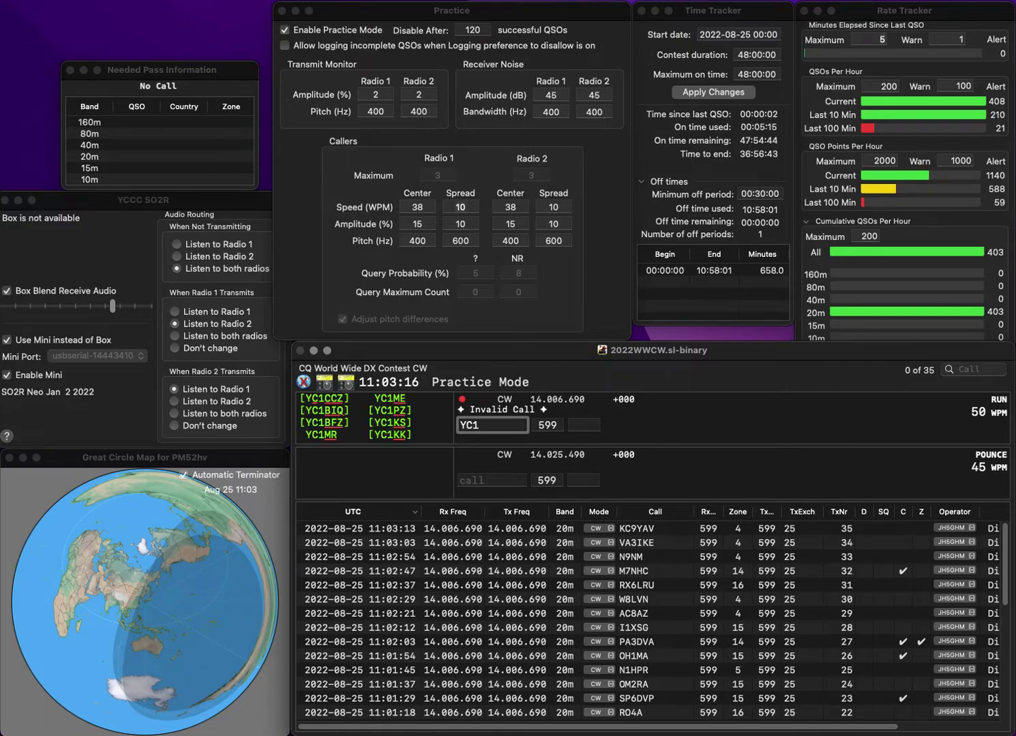
pyautogui.write('CRR')
pyautogui.press('space')
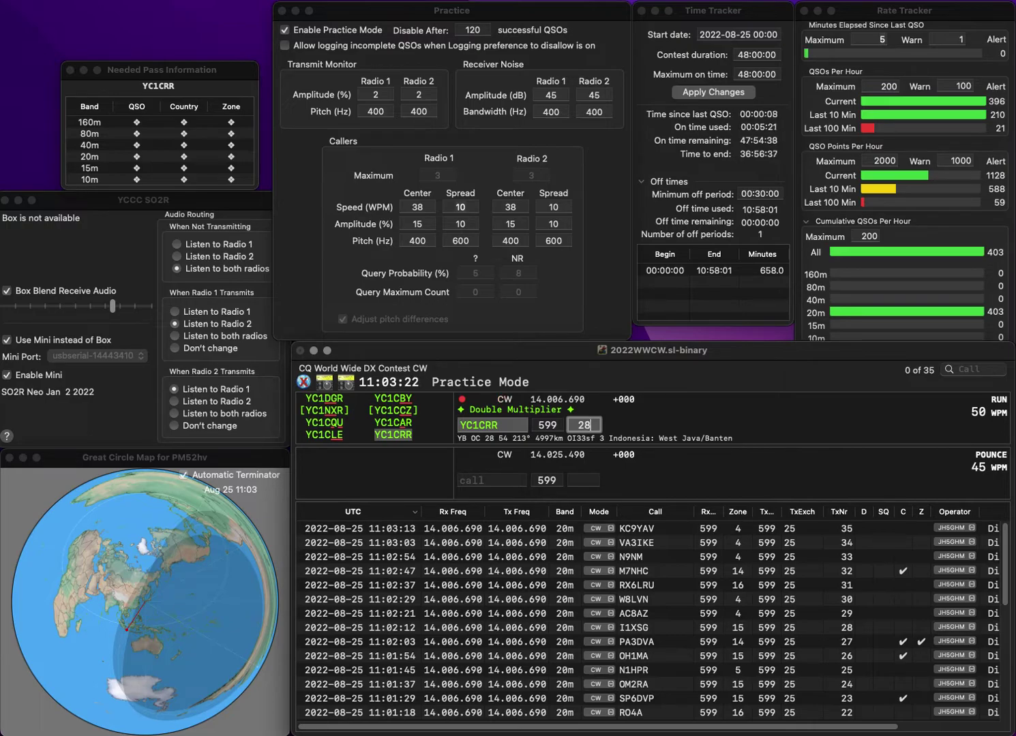
pyautogui.press('Return')
pyautogui.write('KM5FW')
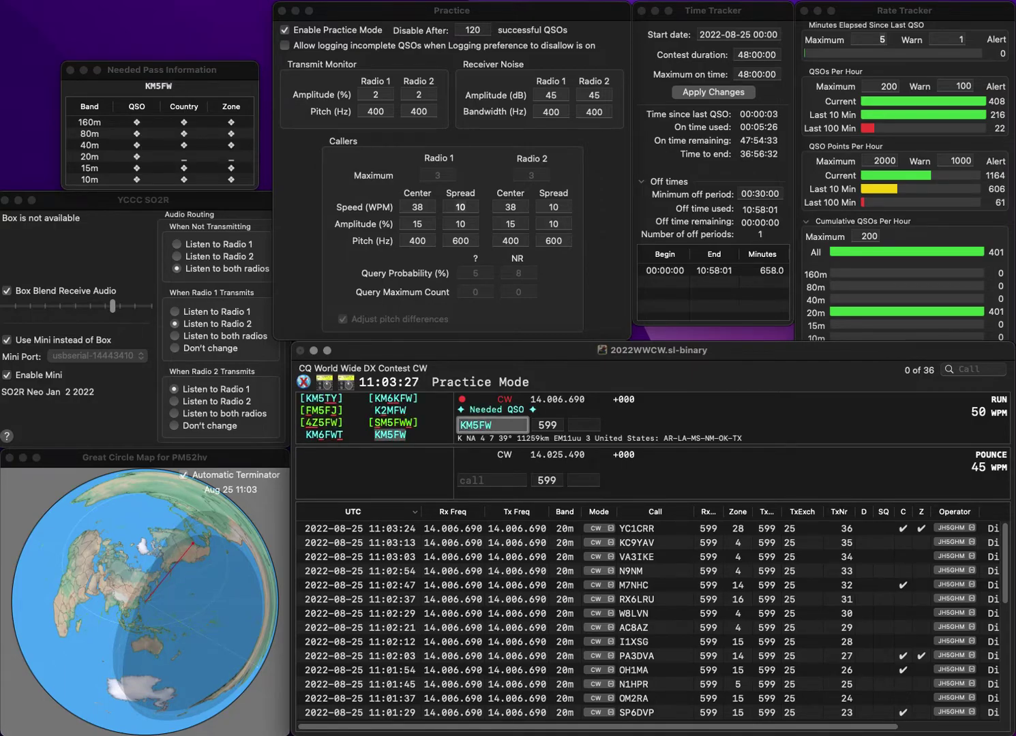
pyautogui.press('space')
pyautogui.write('4')
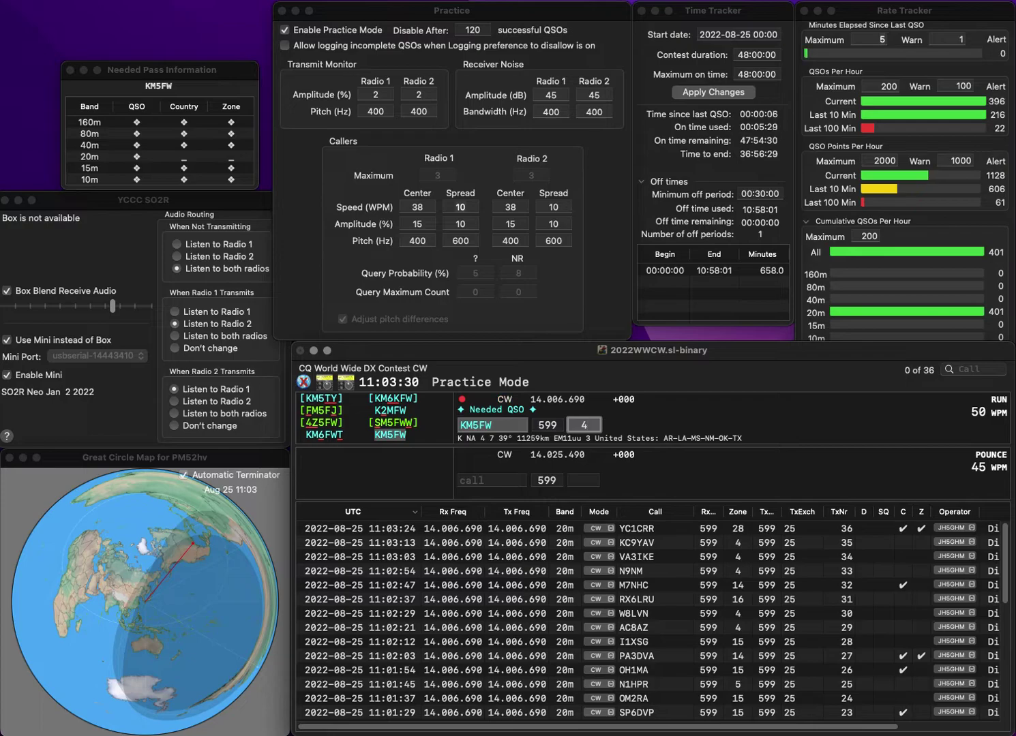
pyautogui.press('Return')
# Log two run contacts with report 599: JP1SRG with zone 25 and WS7T with zone 3
pyautogui.write('JP1SRG')
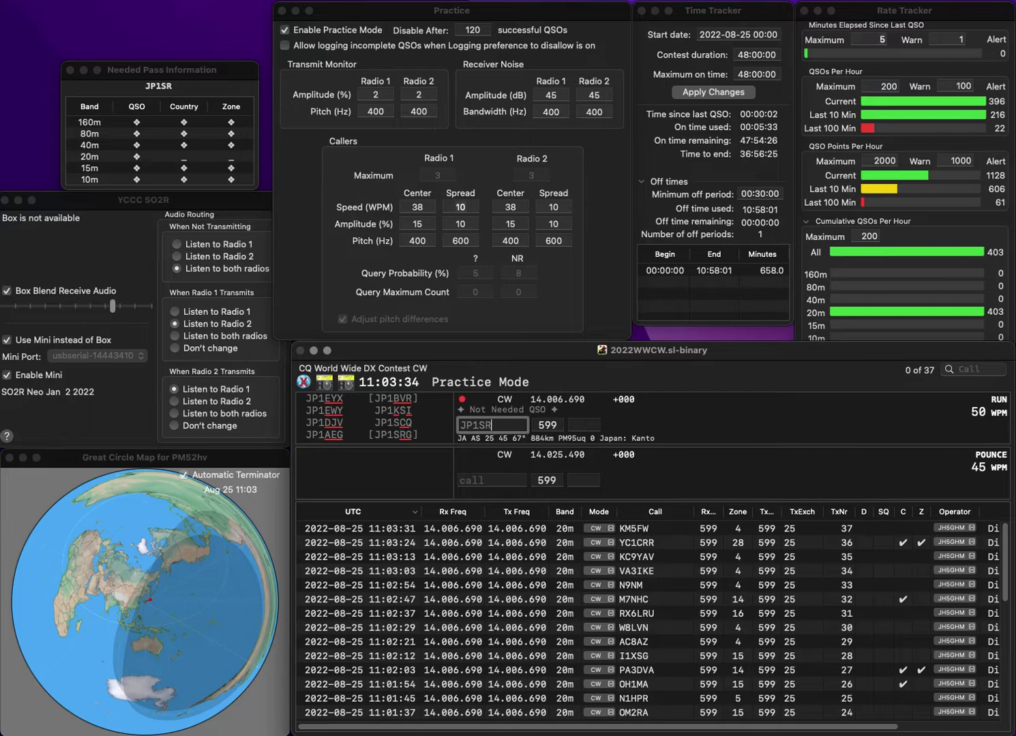
pyautogui.press('Return')
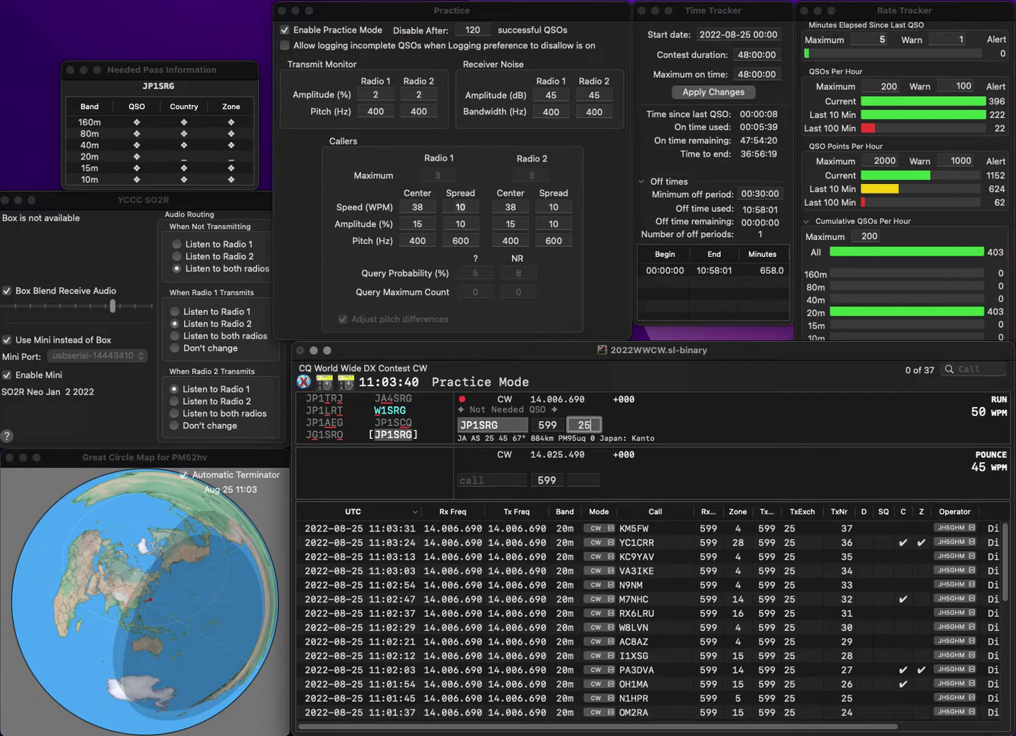
pyautogui.press('Return')
pyautogui.write('WS')
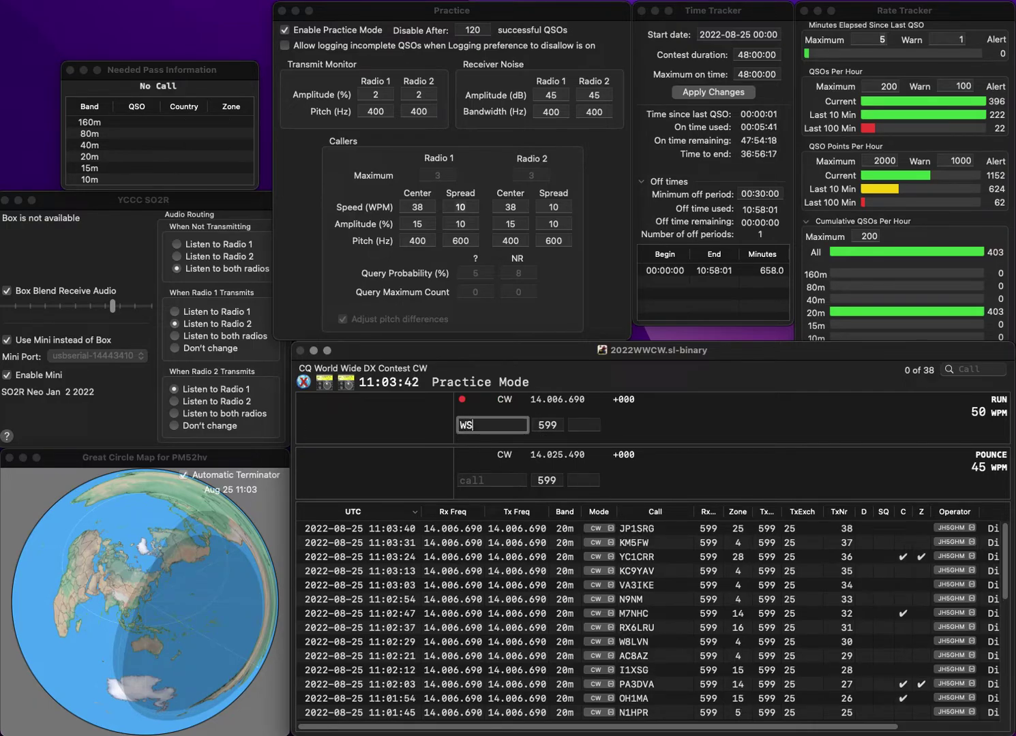
pyautogui.write('7T')
pyautogui.press('space')
pyautogui.write('3')
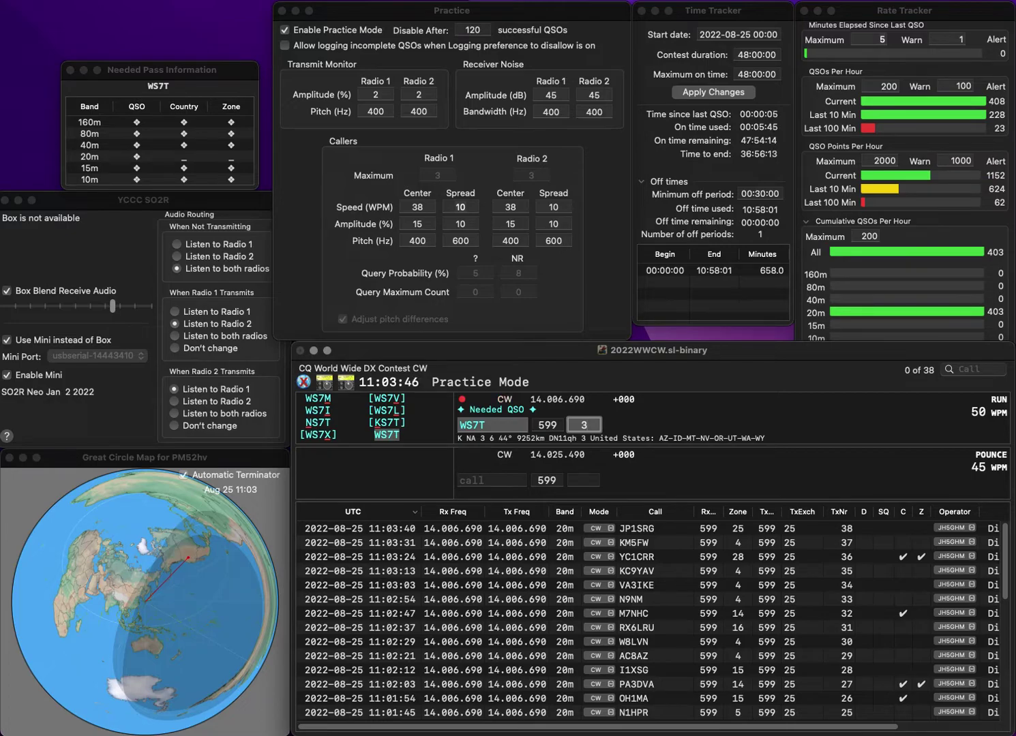
pyautogui.press('Return')
pyautogui.write('JH1O')
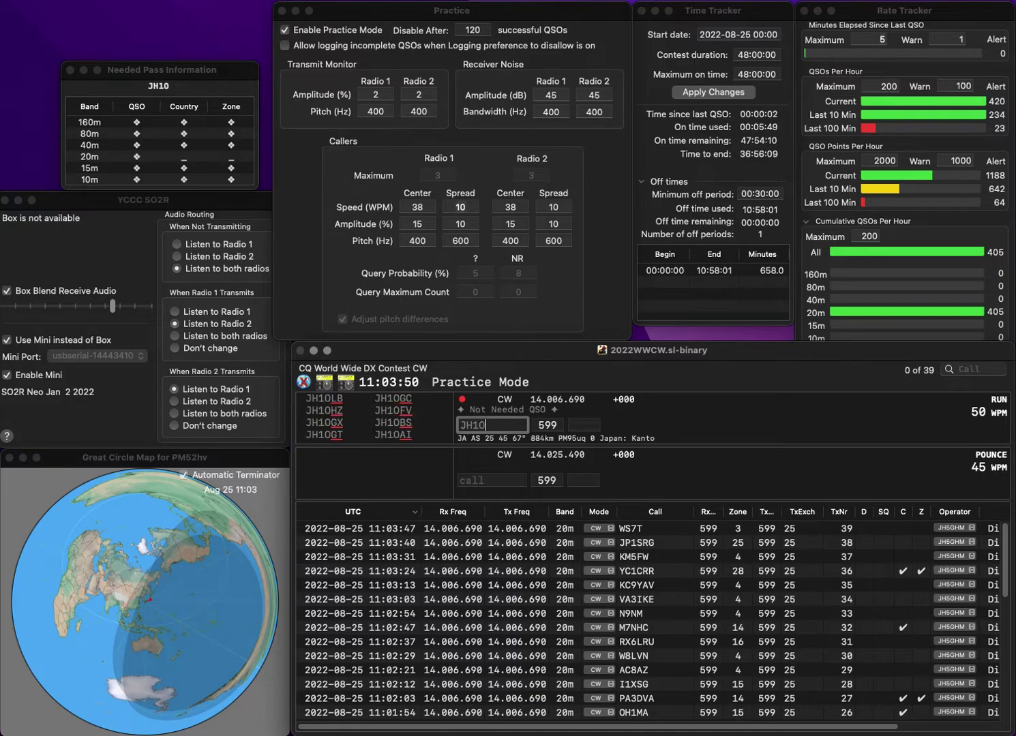
pyautogui.write('YN')
pyautogui.press('Left')
pyautogui.press('Left')
pyautogui.press('Left')
pyautogui.press('Left')
pyautogui.press('Left')
pyautogui.press('Delete')
pyautogui.write('S')
pyautogui.press('space')
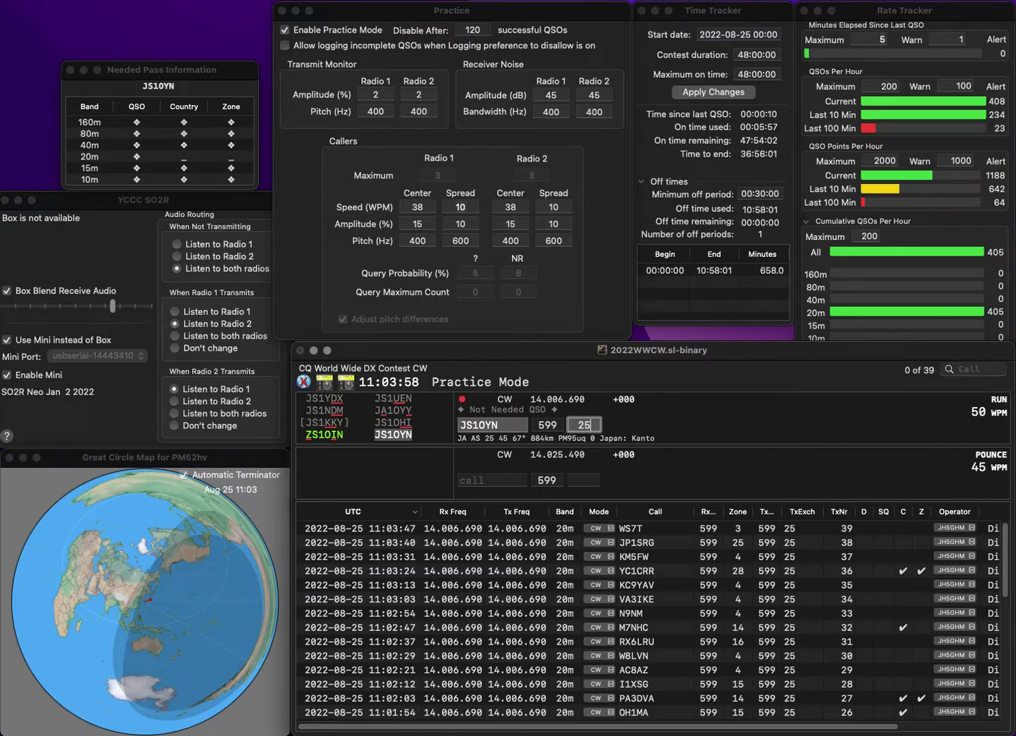
pyautogui.press('Return')
# Log two run contacts with report 599: N8DT with zone 4 and DL2GPK with zone 14
pyautogui.write('N8DT')
pyautogui.press('space')
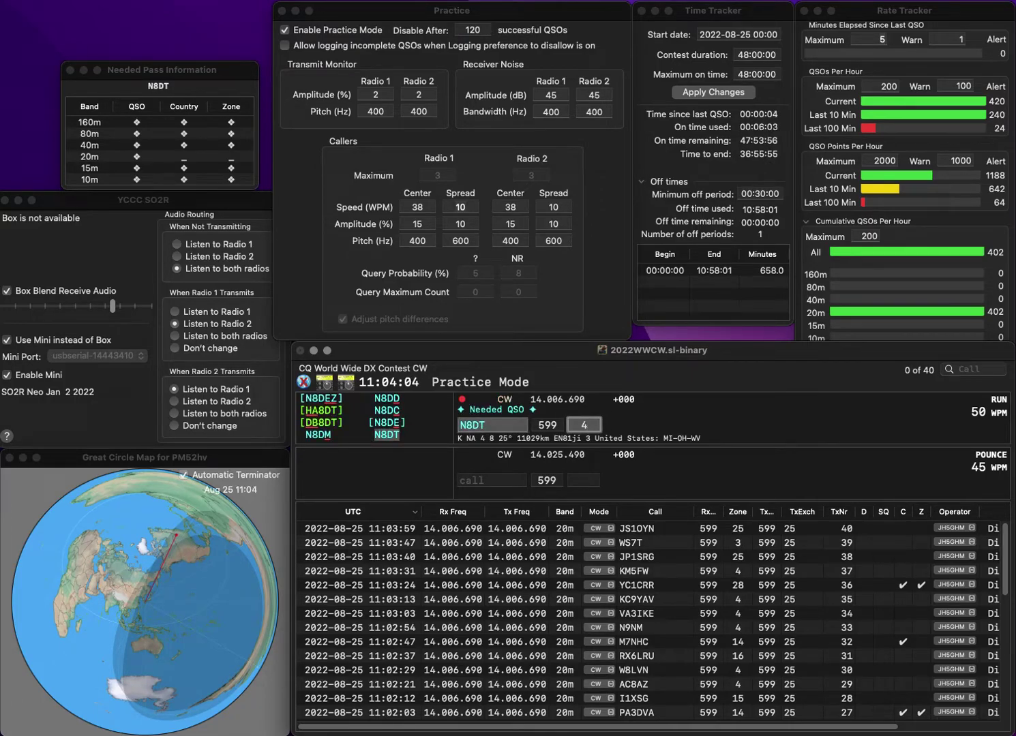
pyautogui.press('Return')
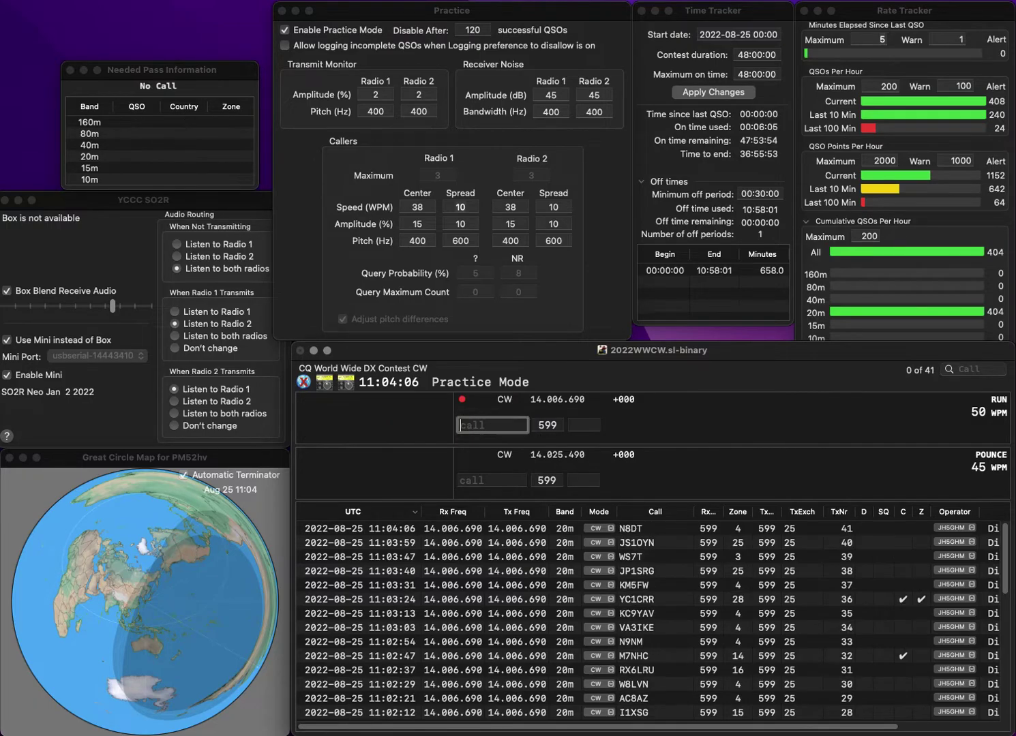
pyautogui.write('DL2')
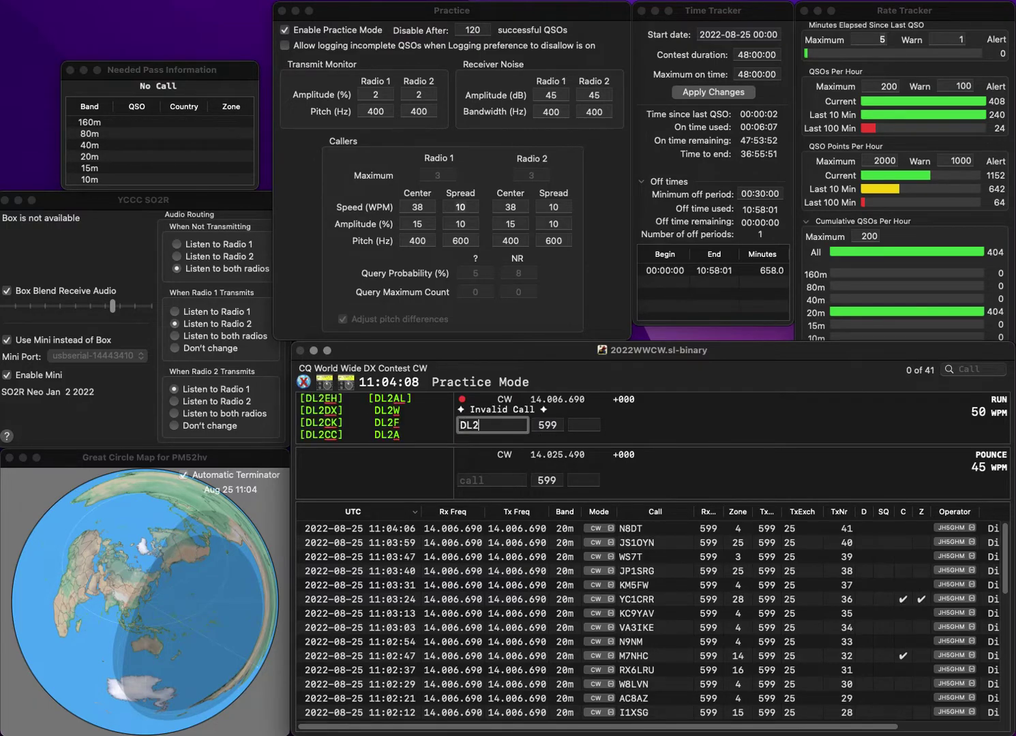
pyautogui.write('GPK')
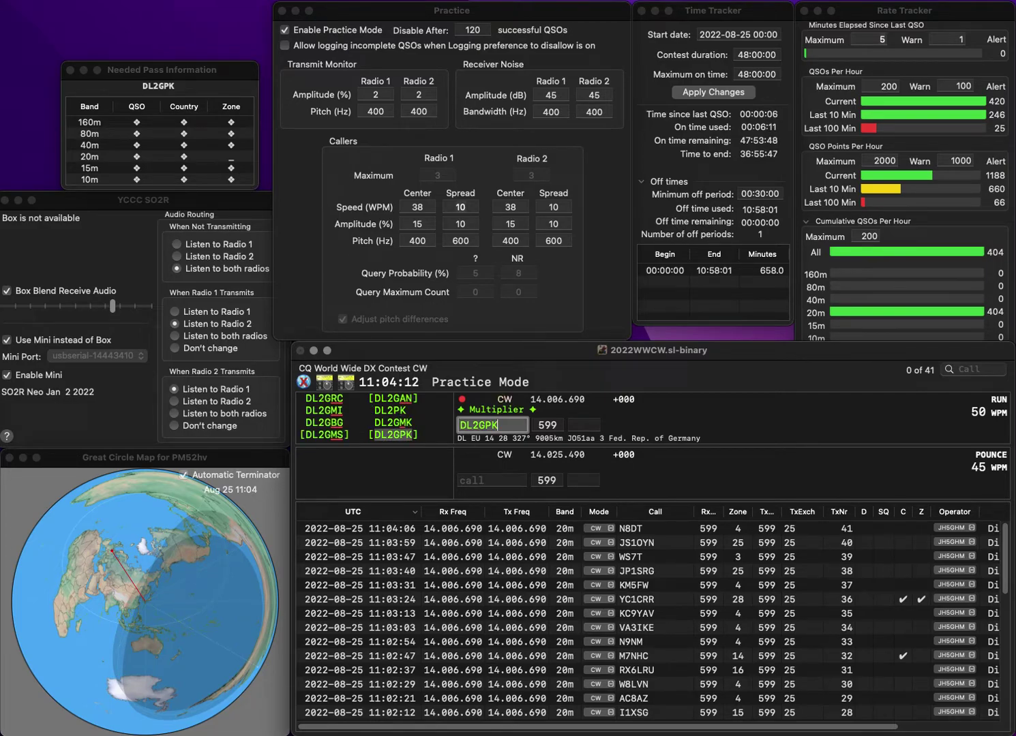
pyautogui.press('Return')
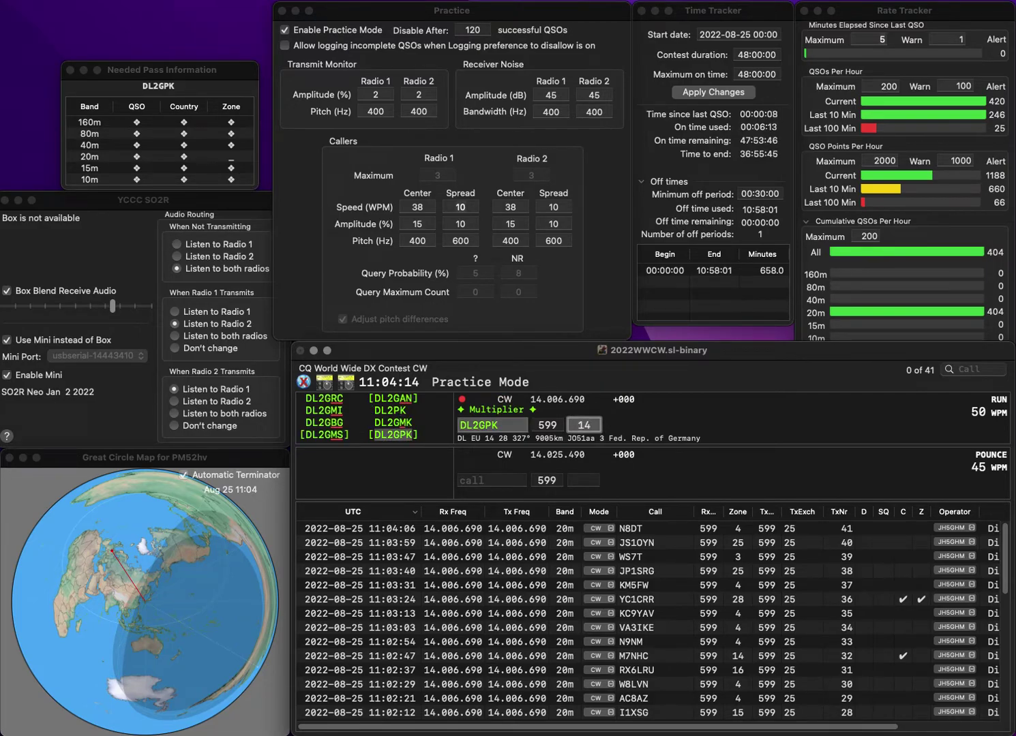
pyautogui.press('Return')
pyautogui.write('WB')
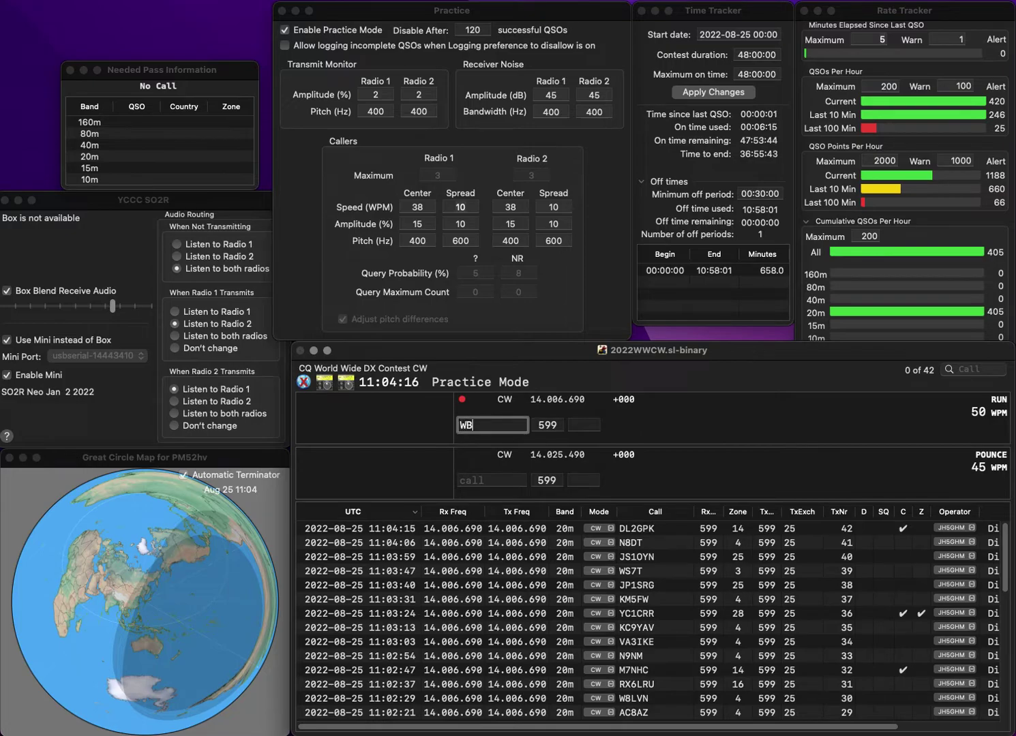
pyautogui.write('0M')
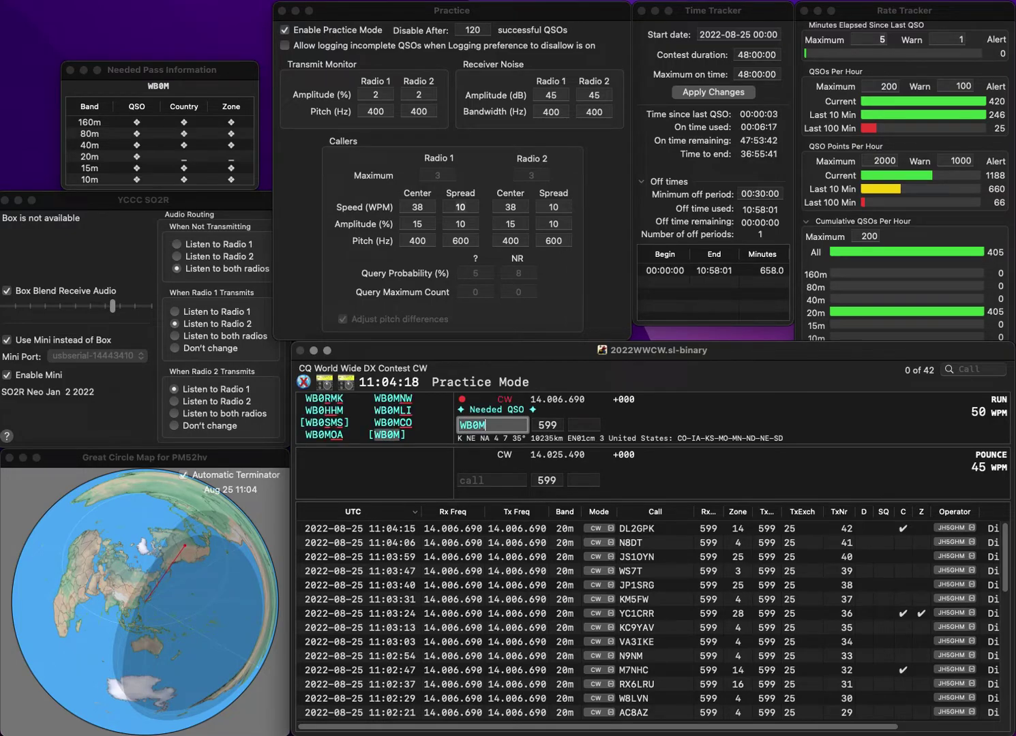
pyautogui.write('NW')
pyautogui.press('Tab')
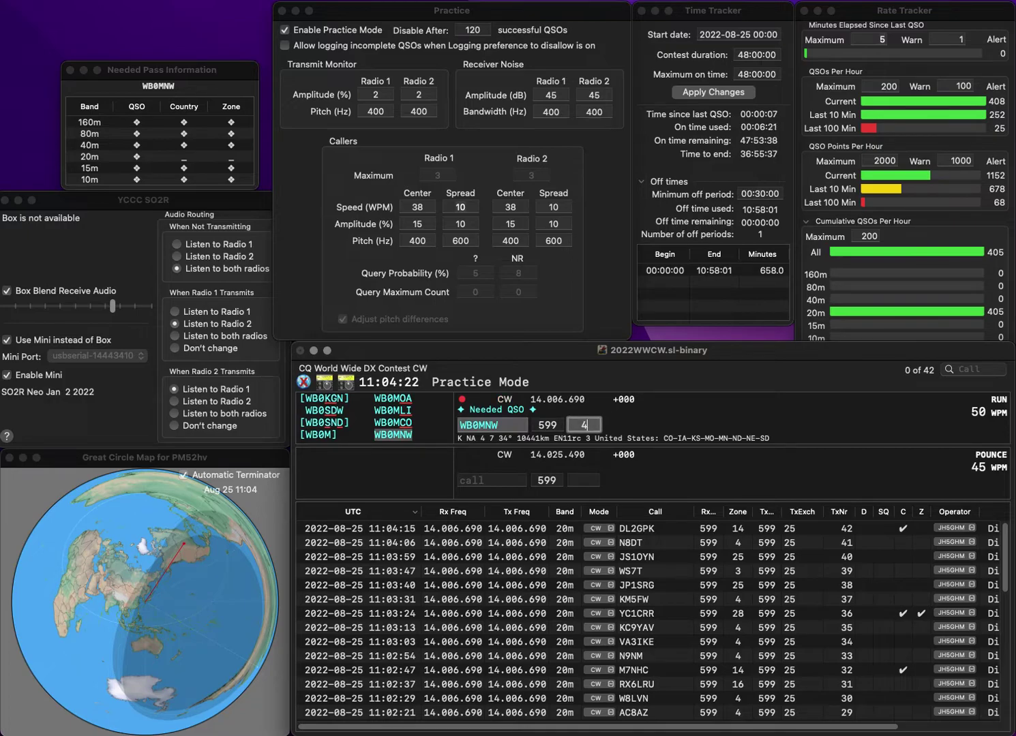
pyautogui.press('Return')
pyautogui.write('IQ4A')
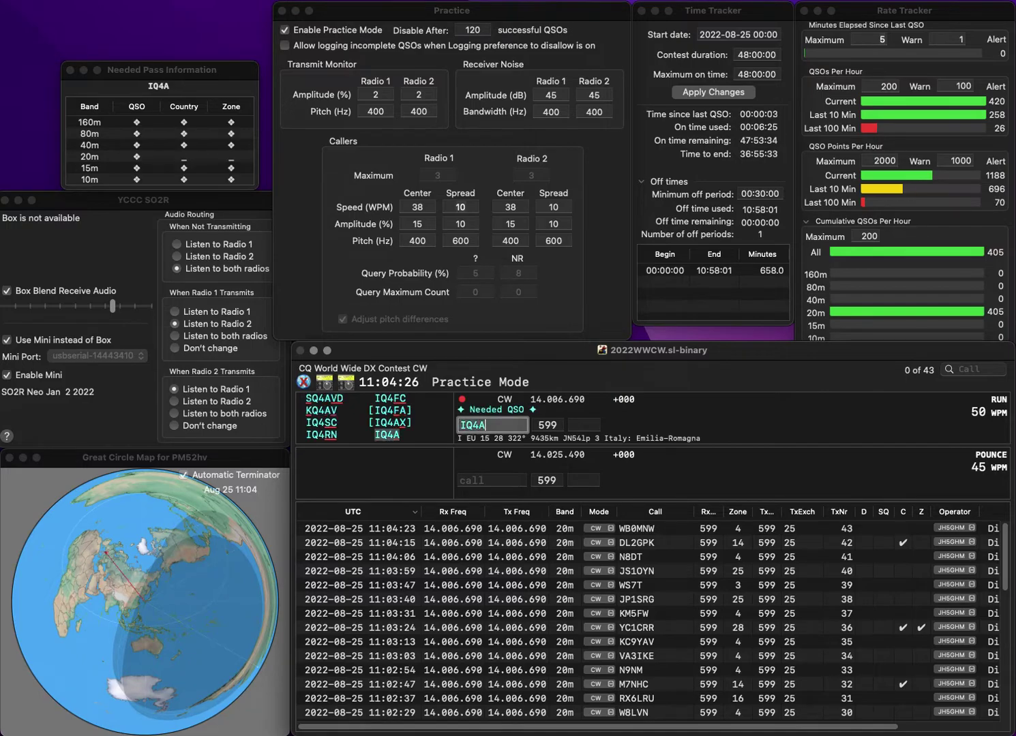
pyautogui.press('space')
pyautogui.write('15')
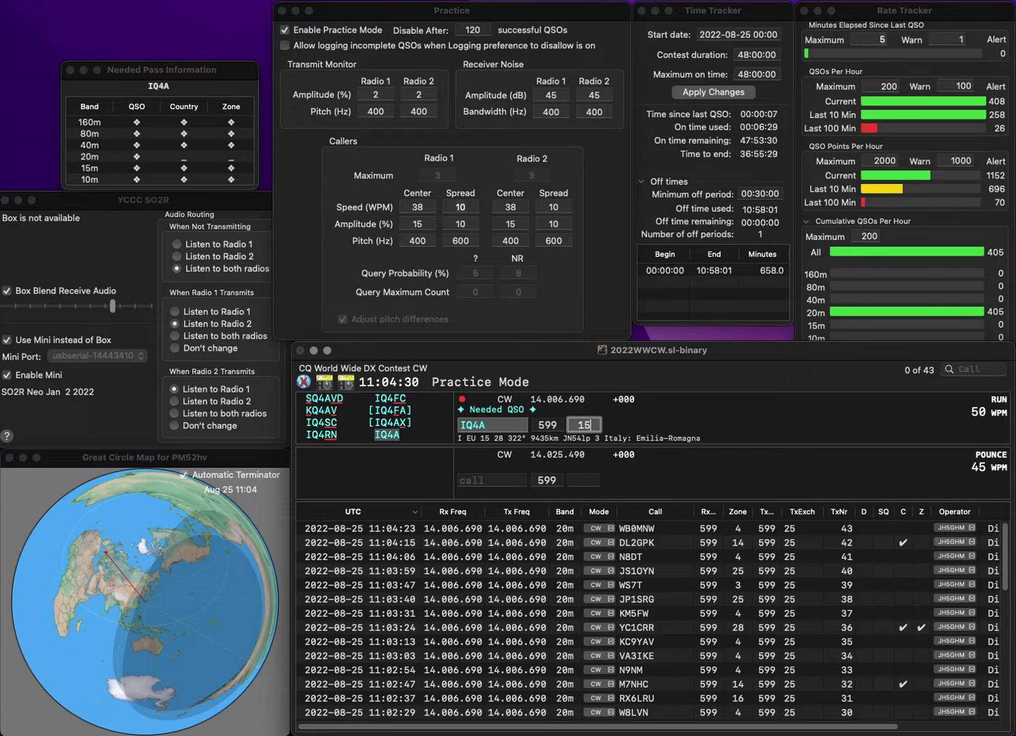
pyautogui.press('Return')
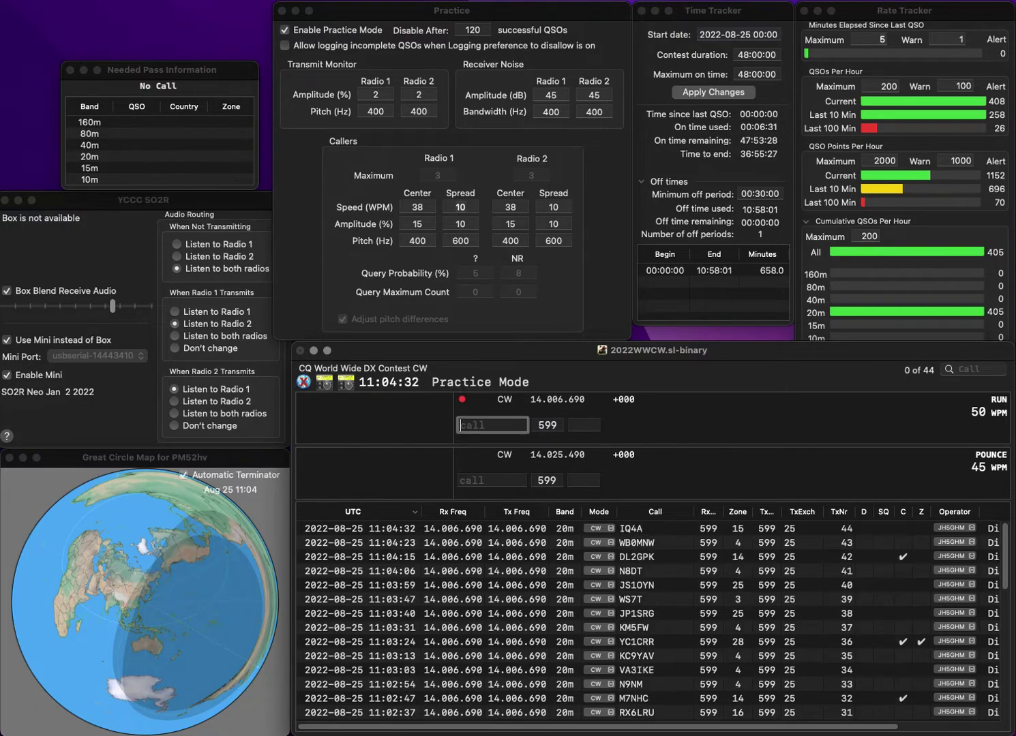
pyautogui.write('KR2AA')
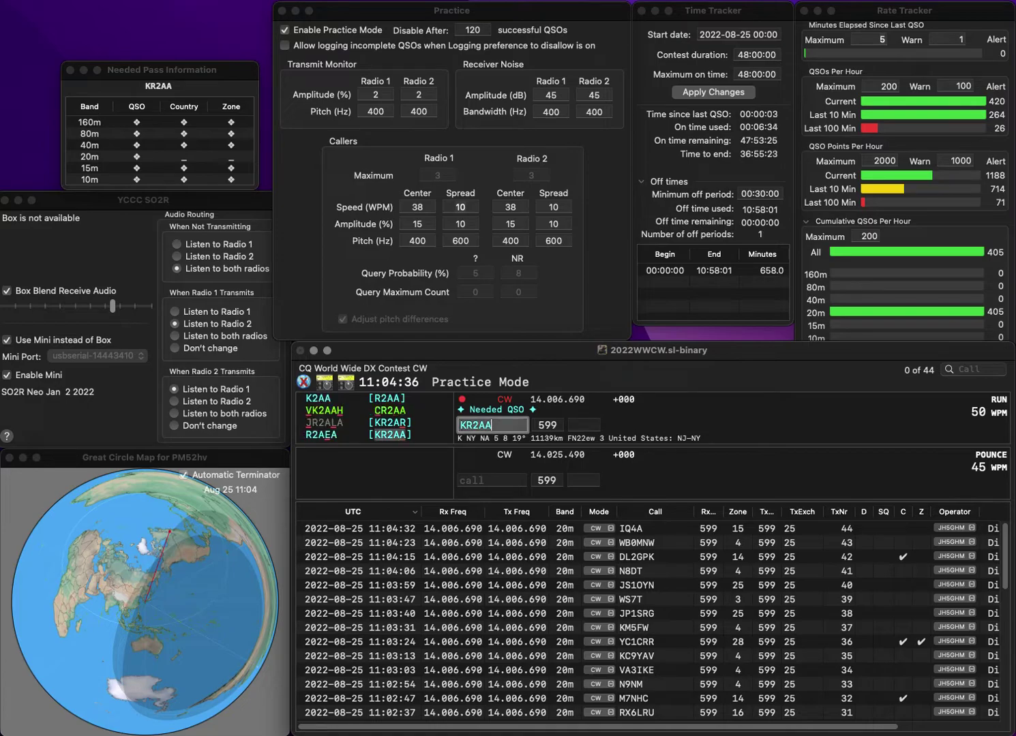
pyautogui.press('space')
pyautogui.write('5')
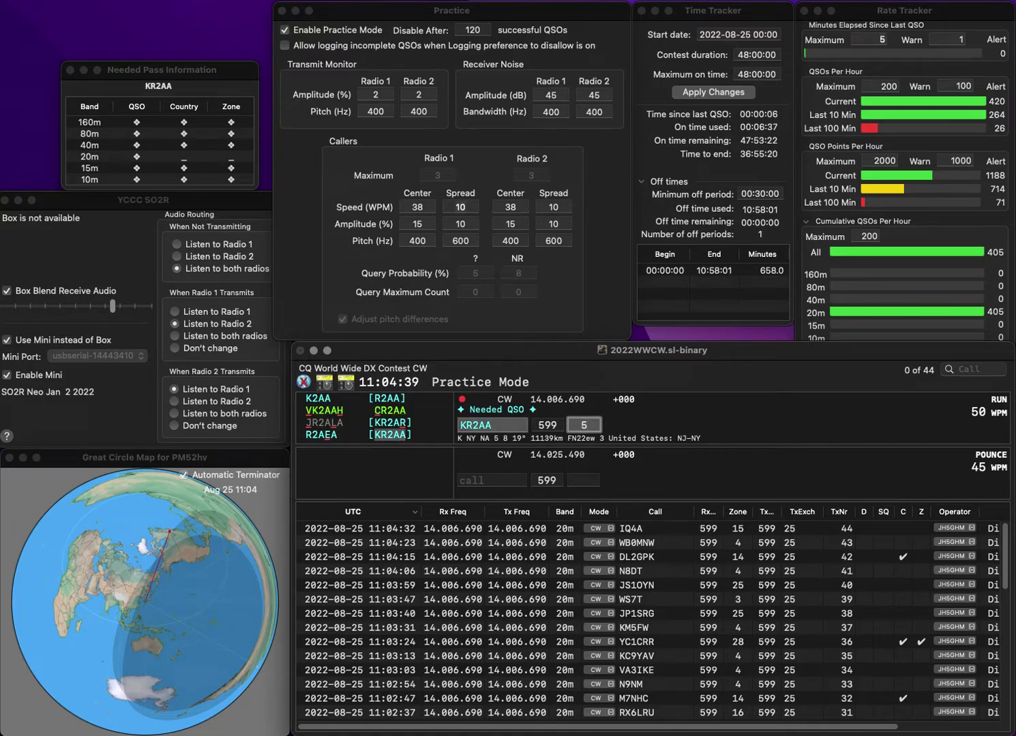
pyautogui.press('Return')
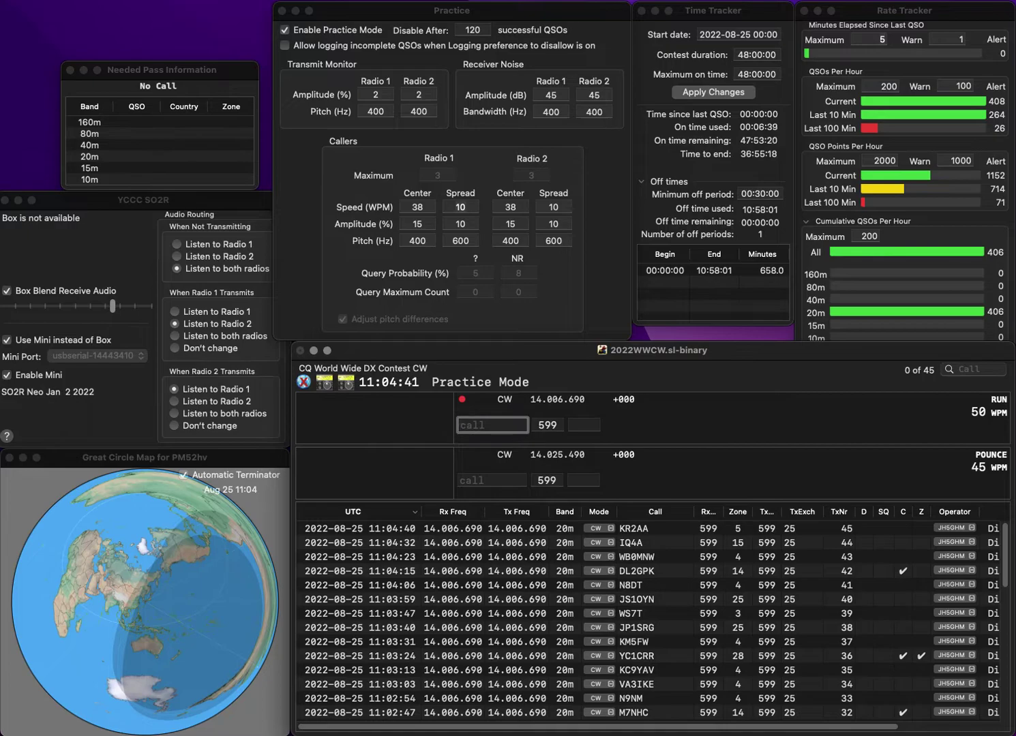
pyautogui.write('DK3WE')
pyautogui.press('space')
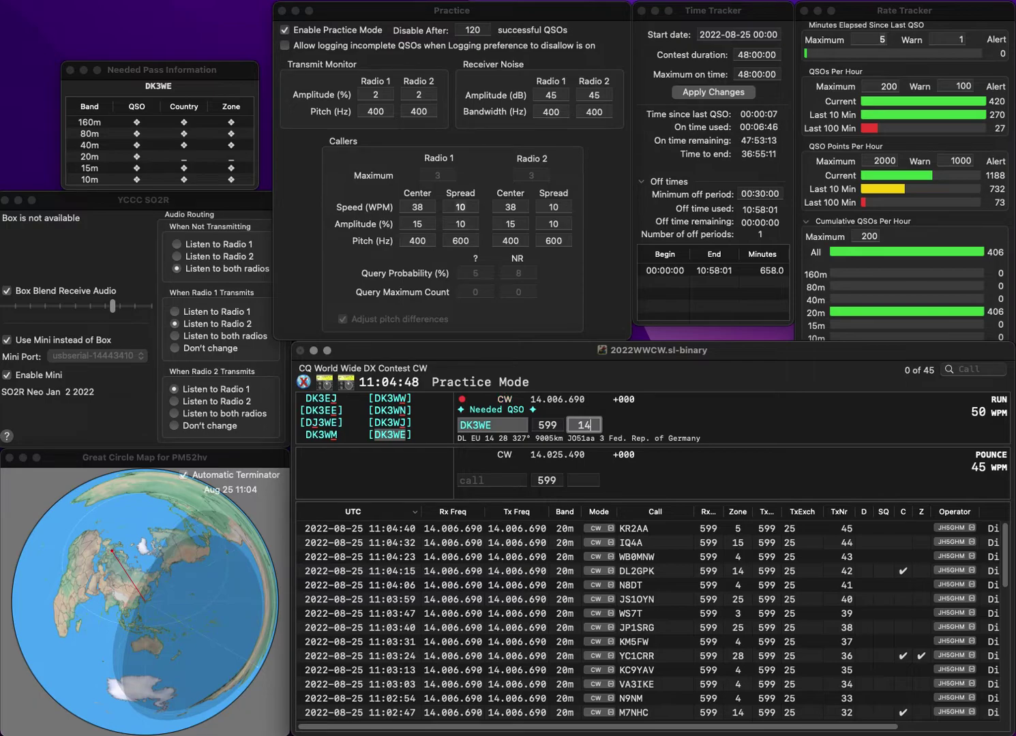
pyautogui.press('Return')
pyautogui.write('OE9SEV')
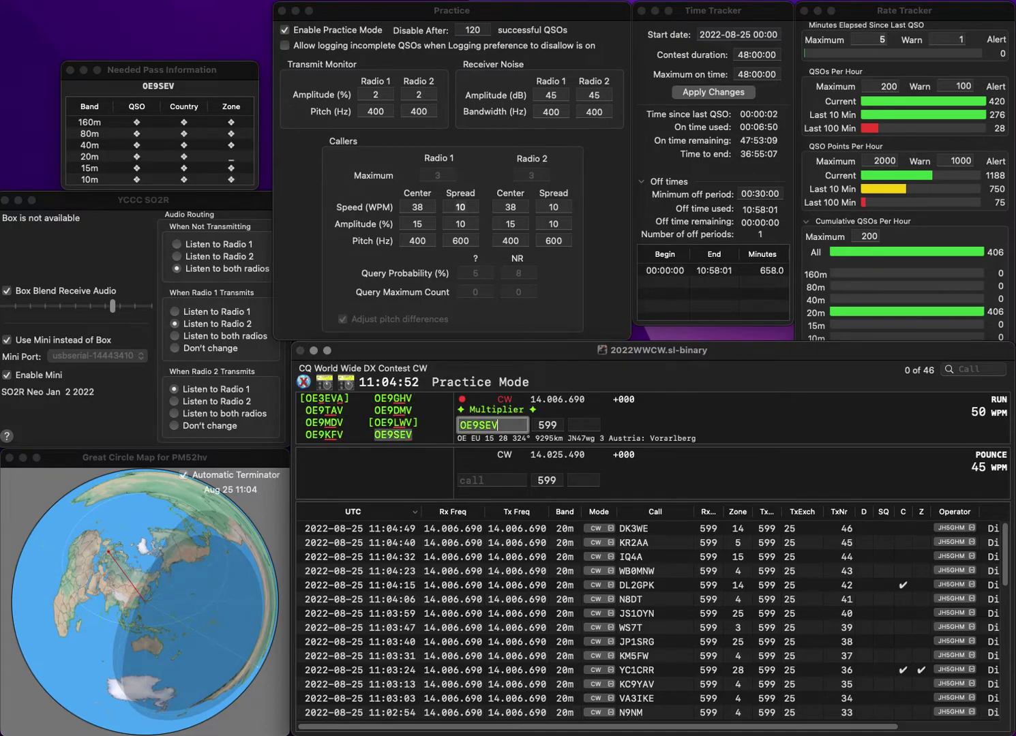
pyautogui.press('Return')
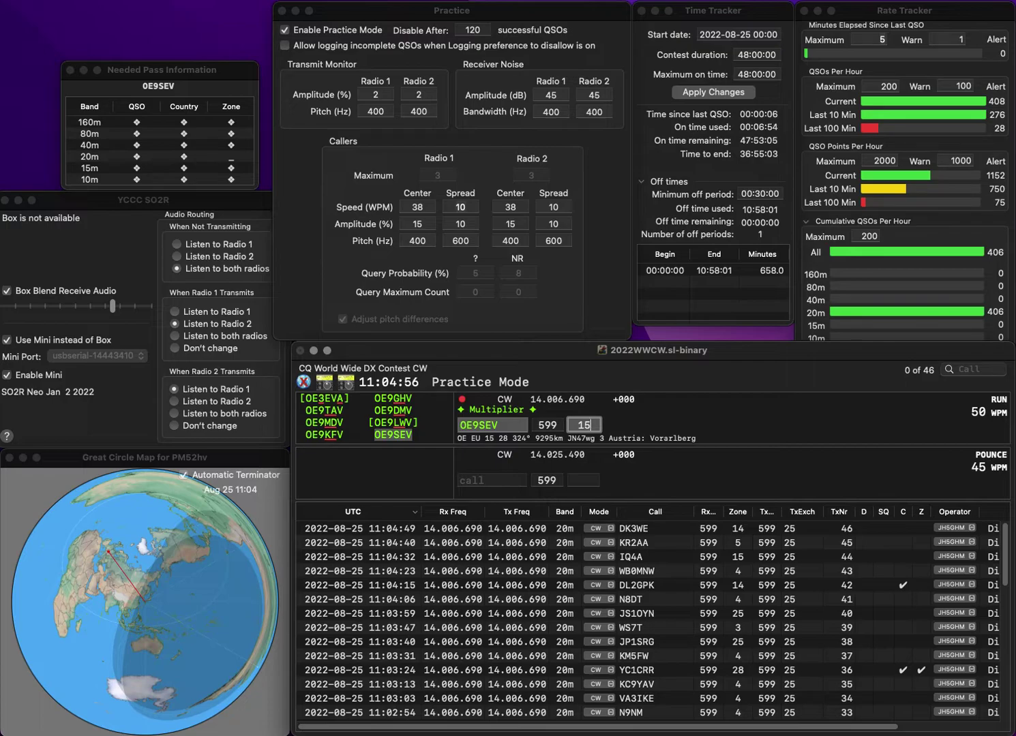
pyautogui.press('Return')
pyautogui.write('HK3TK')
pyautogui.press('space')
pyautogui.write('9')
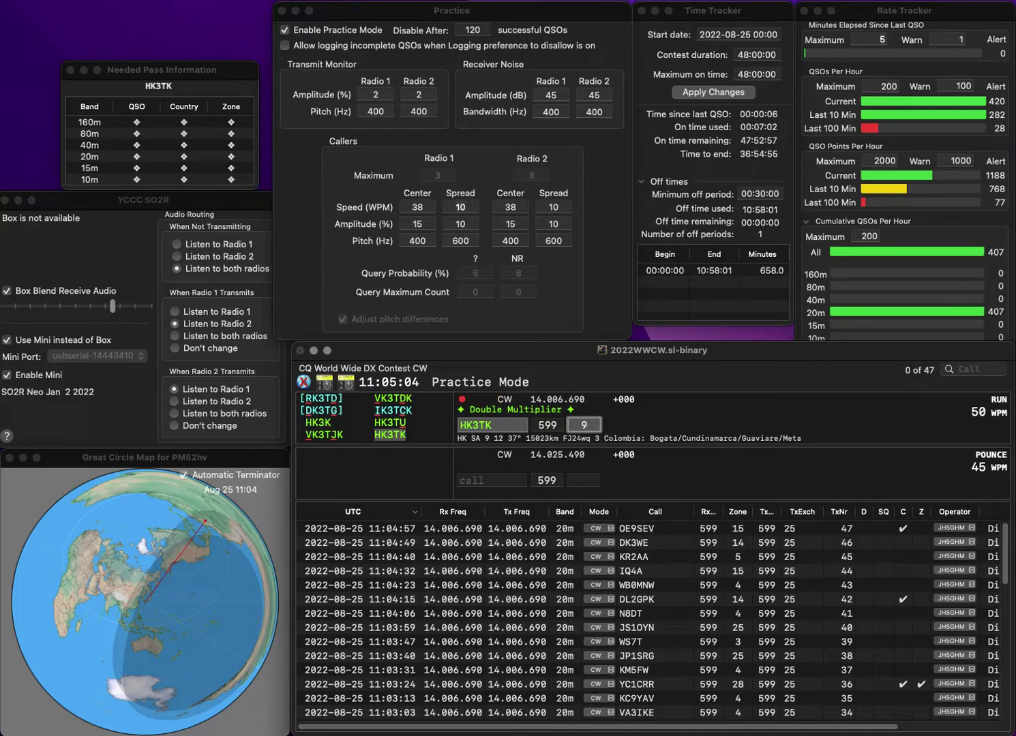
pyautogui.press('Return')
pyautogui.write('OL7C')
pyautogui.press('space')
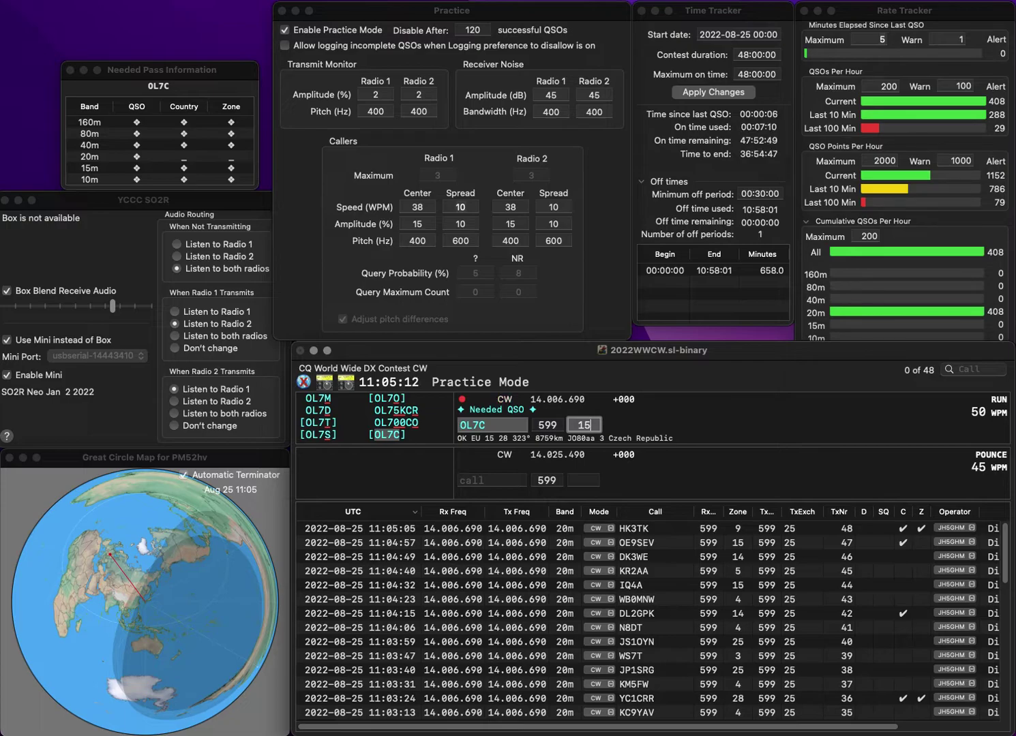
pyautogui.press('Return')
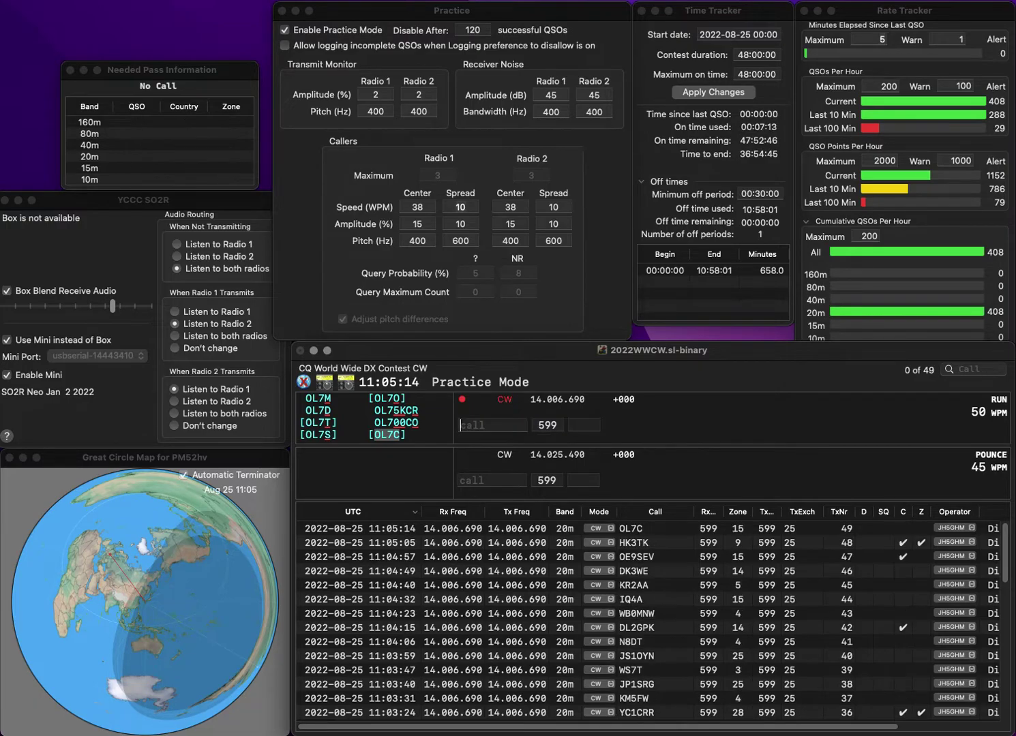
pyautogui.write('LU2NI')
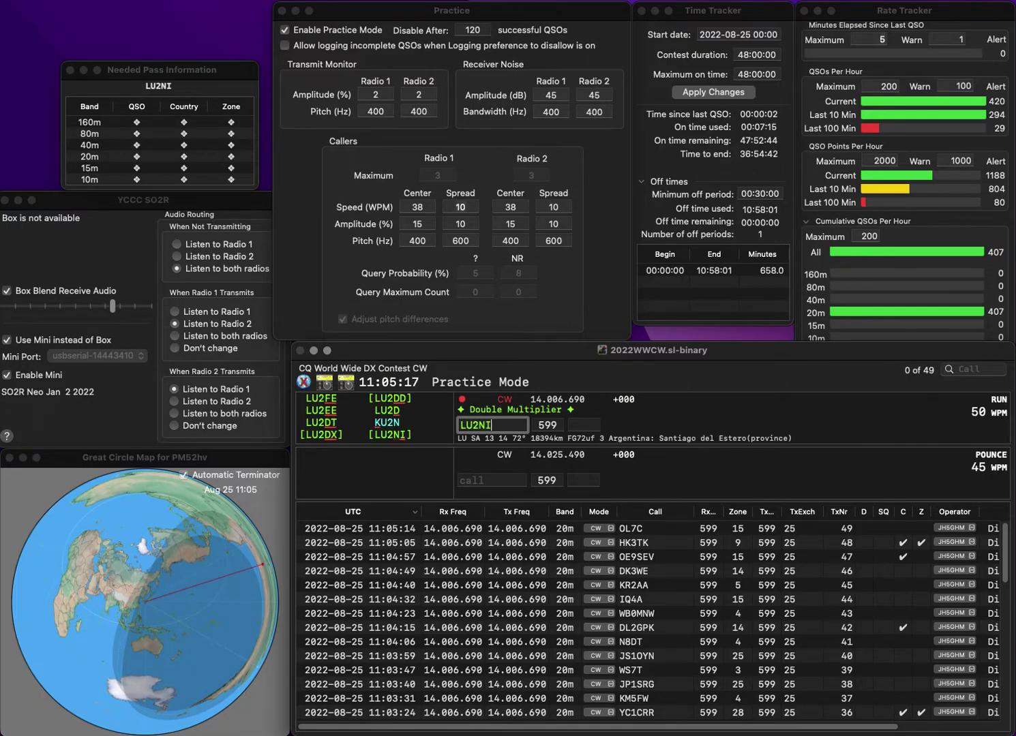
pyautogui.press('Return')
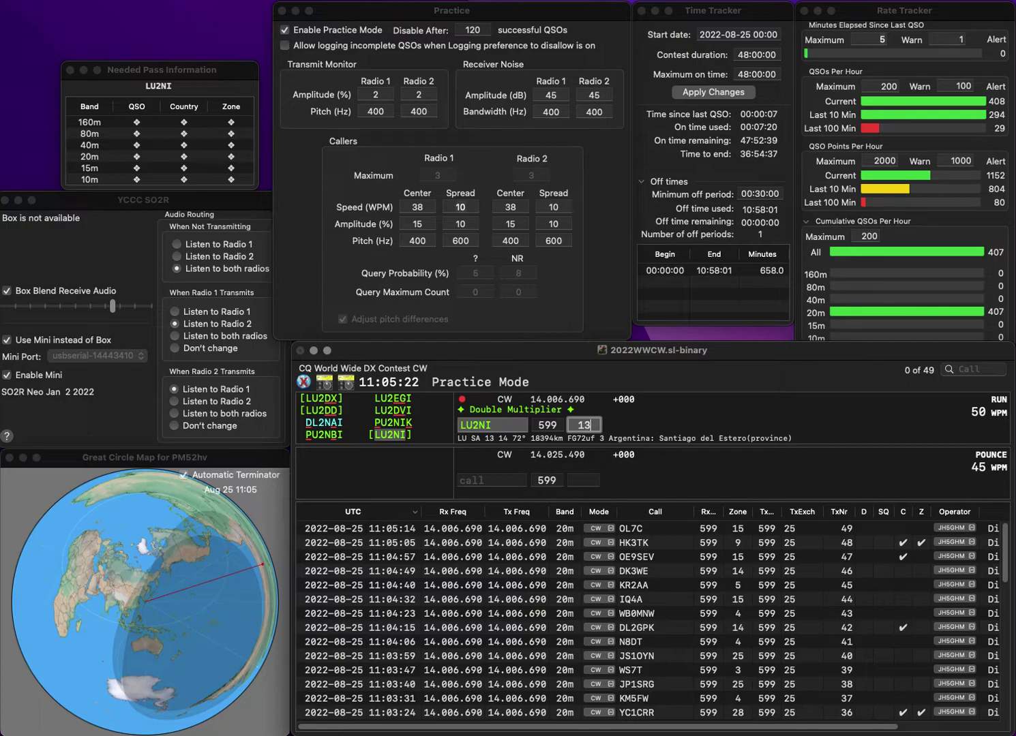
pyautogui.press('Return')
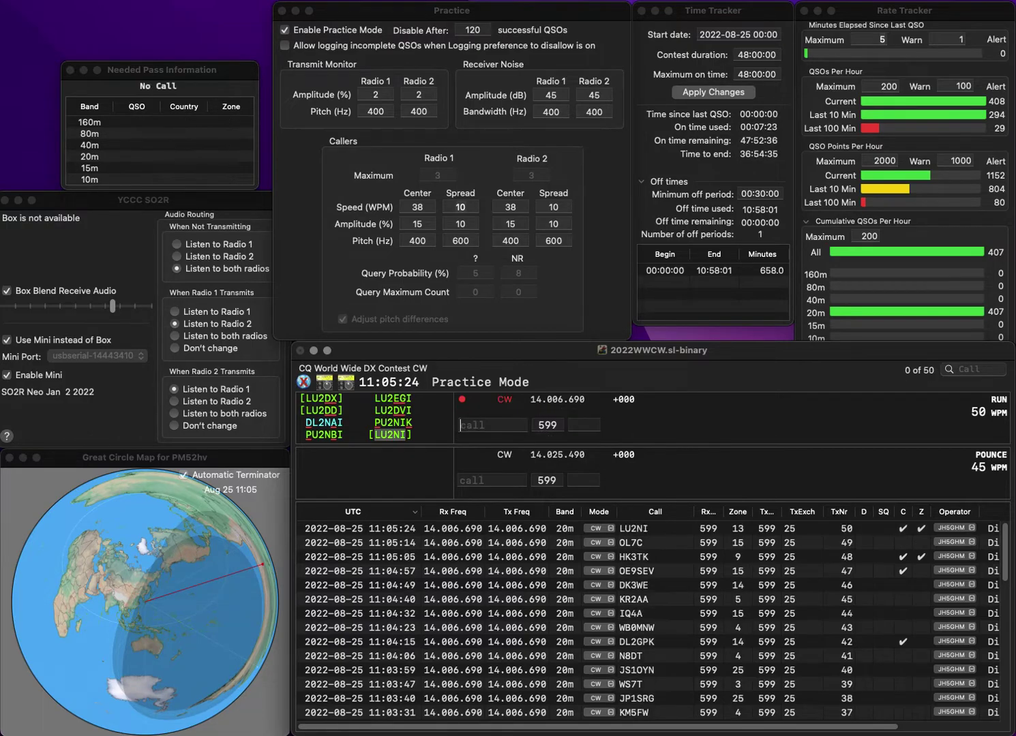
pyautogui.write('RP7Z')
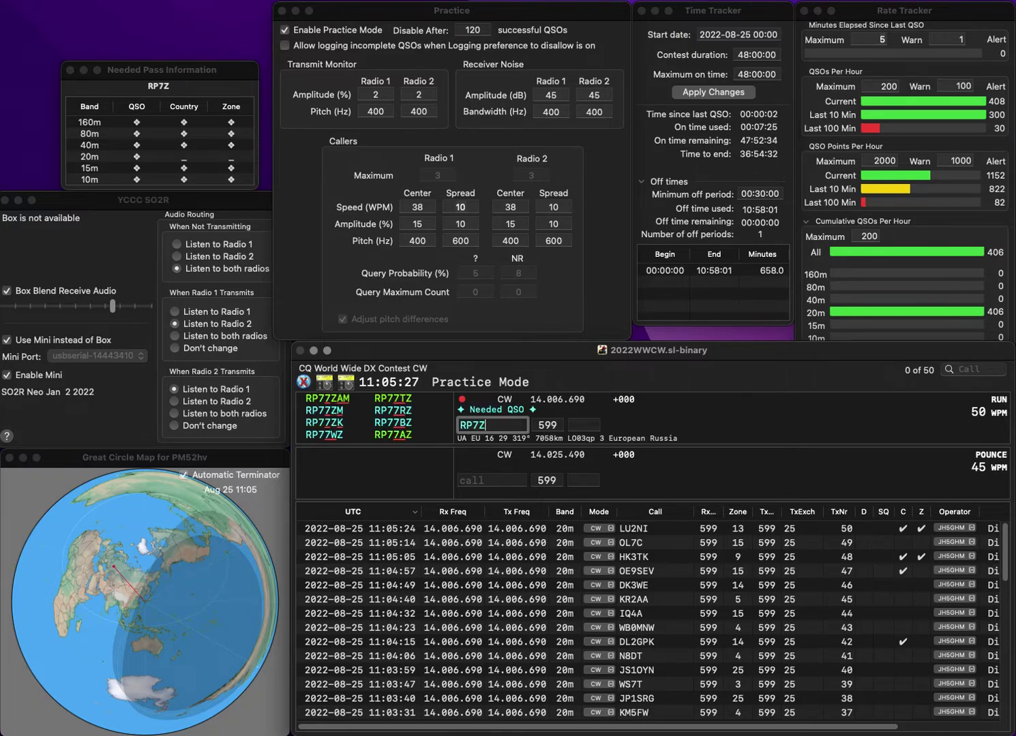
pyautogui.press('BackSpace')
pyautogui.write('7A')
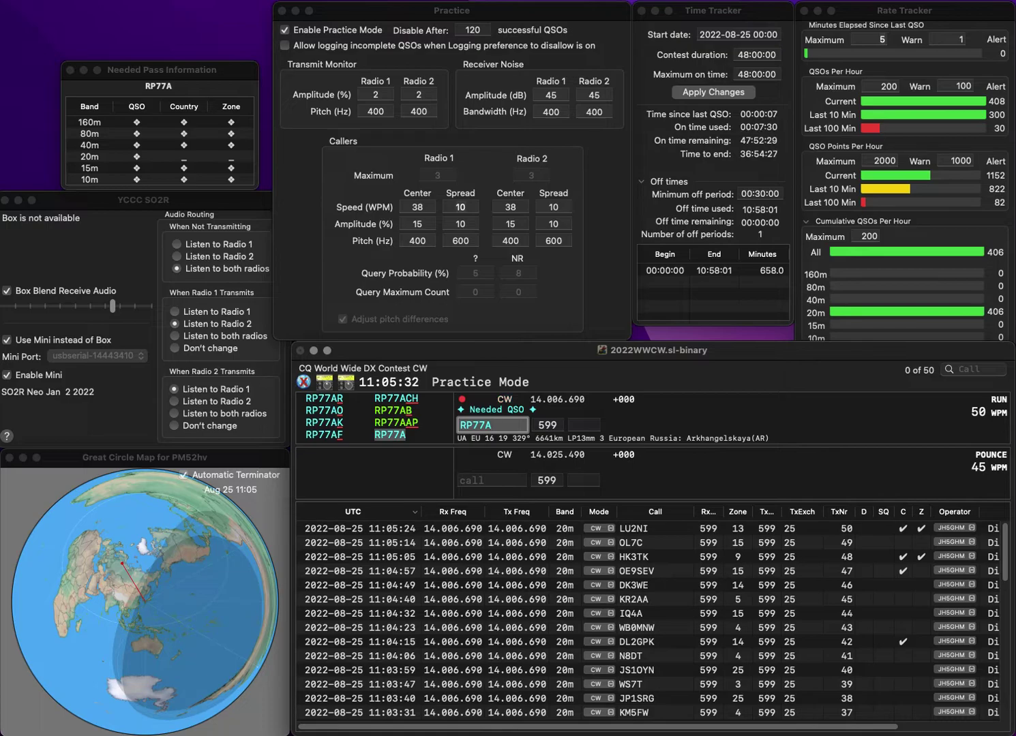
pyautogui.write('W')
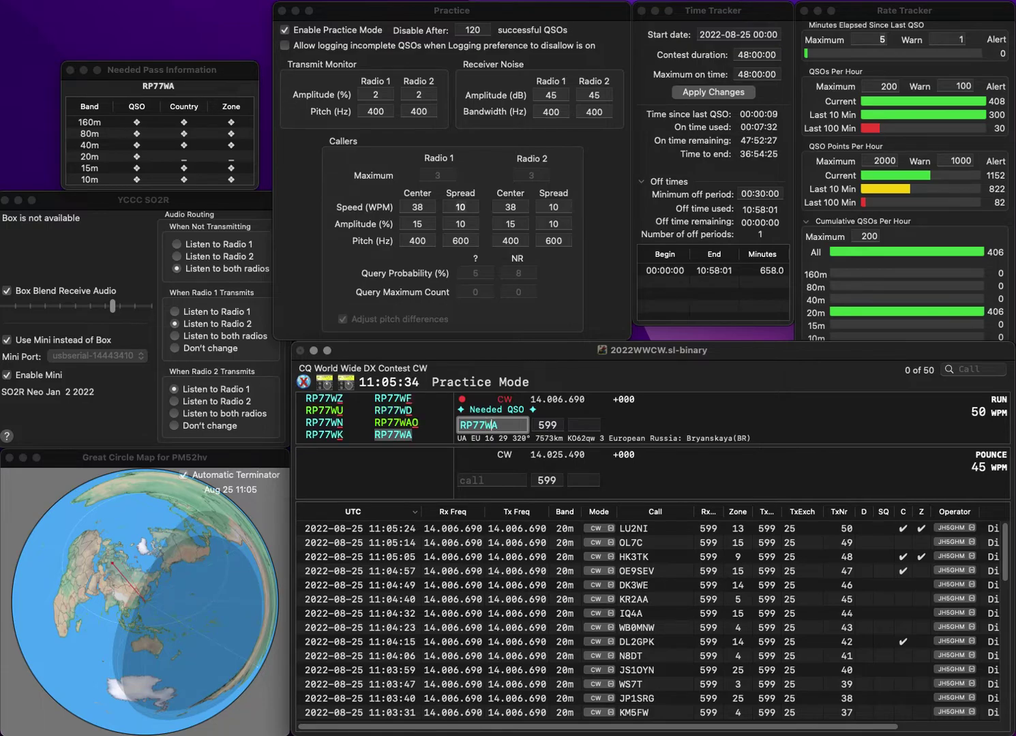
pyautogui.press('Return')
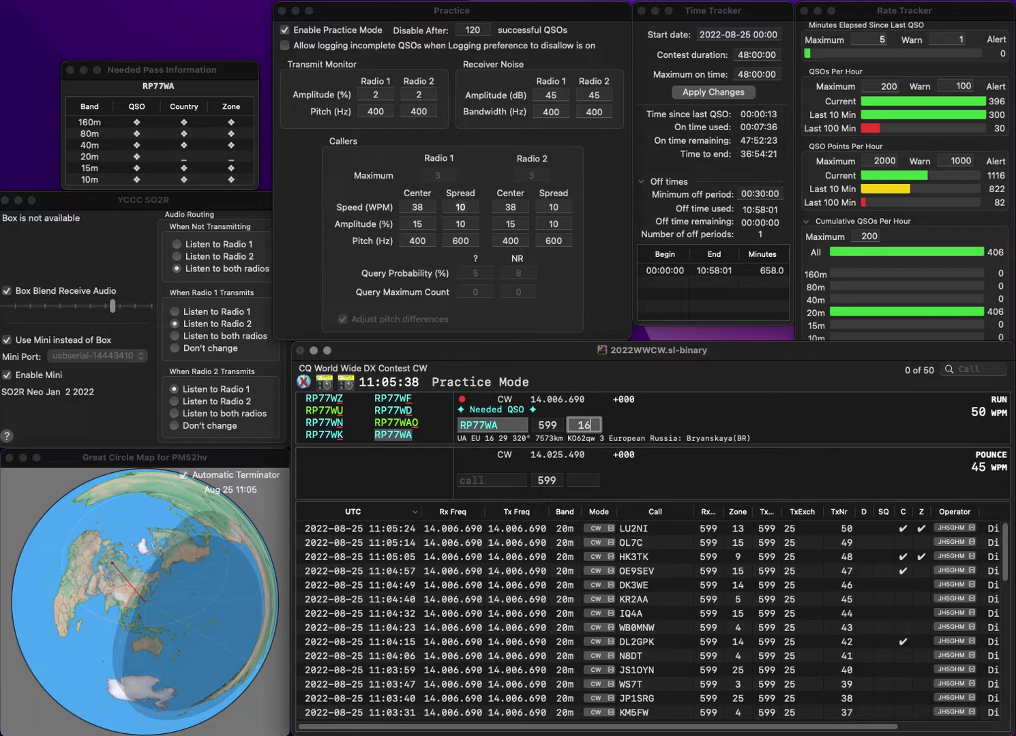
pyautogui.press('Return')
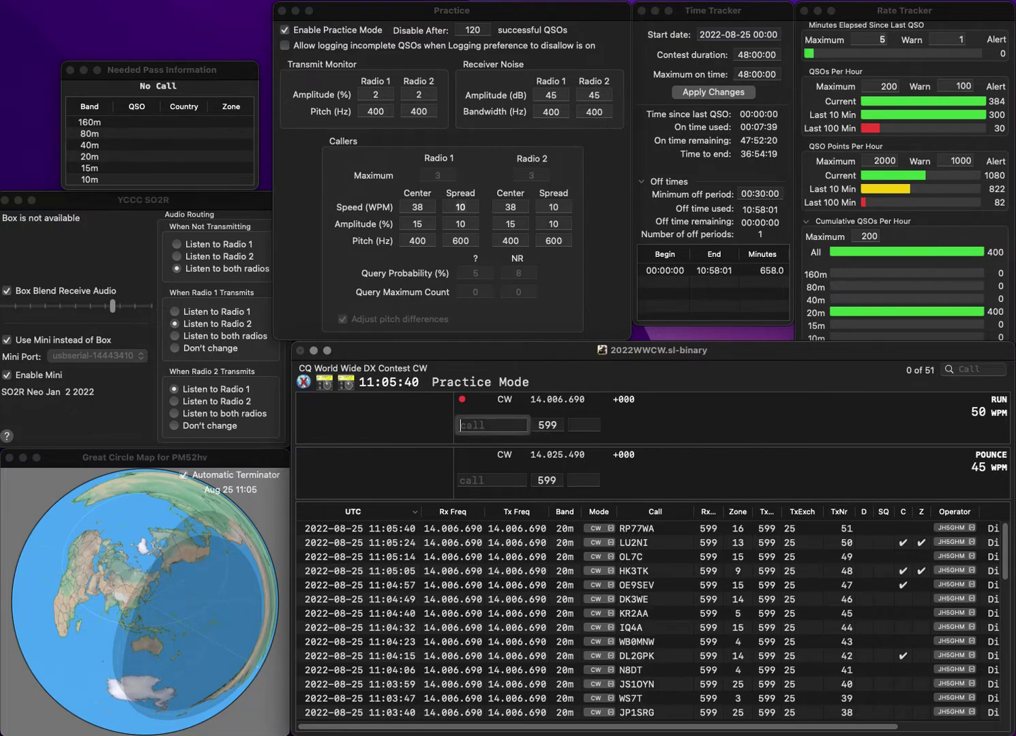
pyautogui.write('KA5')
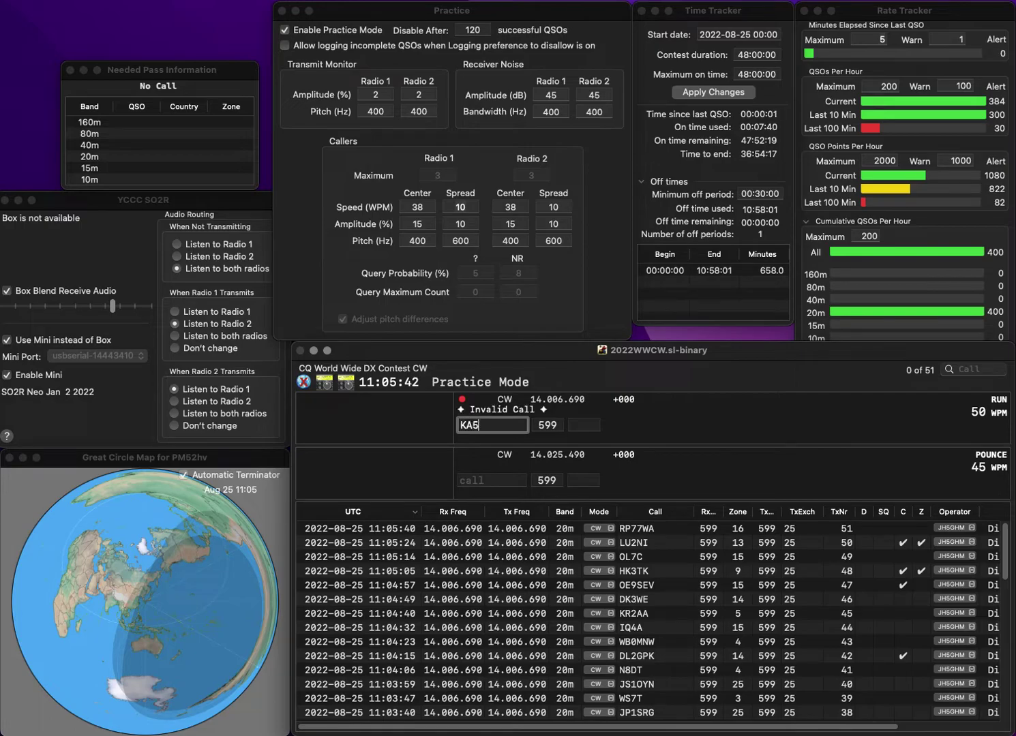
pyautogui.write('CJJ')
pyautogui.press('Return')
pyautogui.write('4')
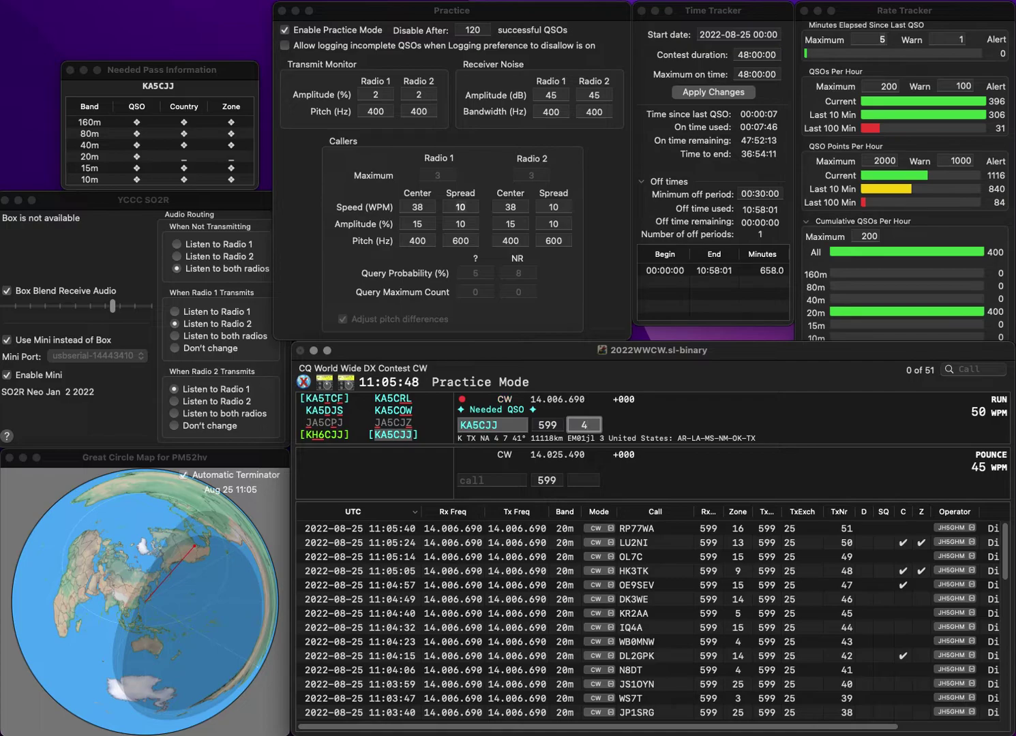
pyautogui.press('Return')
pyautogui.write('K7URL')
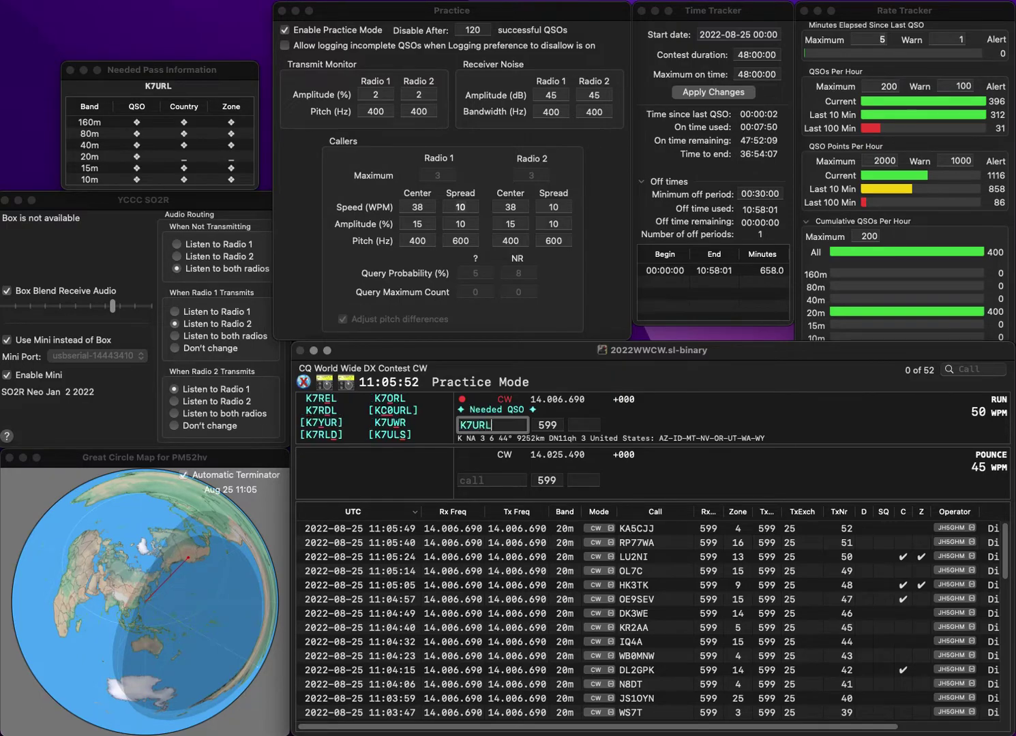
pyautogui.press('BackSpace')
pyautogui.press('BackSpace')
pyautogui.write('LS')
pyautogui.press('space')
pyautogui.write('3')
pyautogui.press('Return')
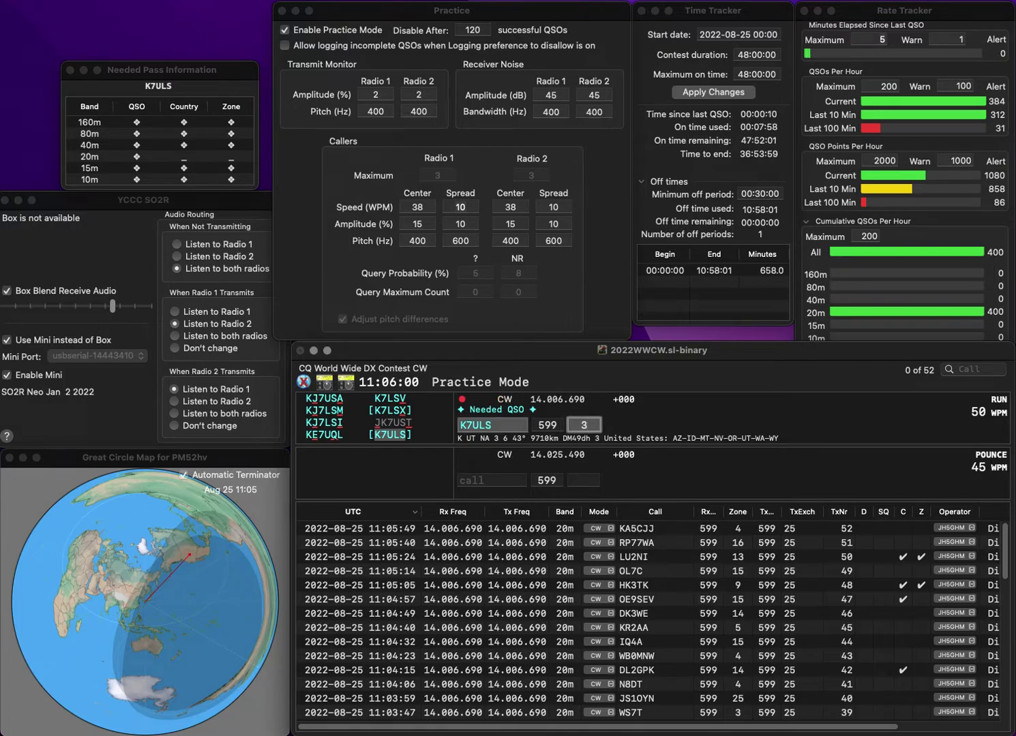
pyautogui.press('Return')
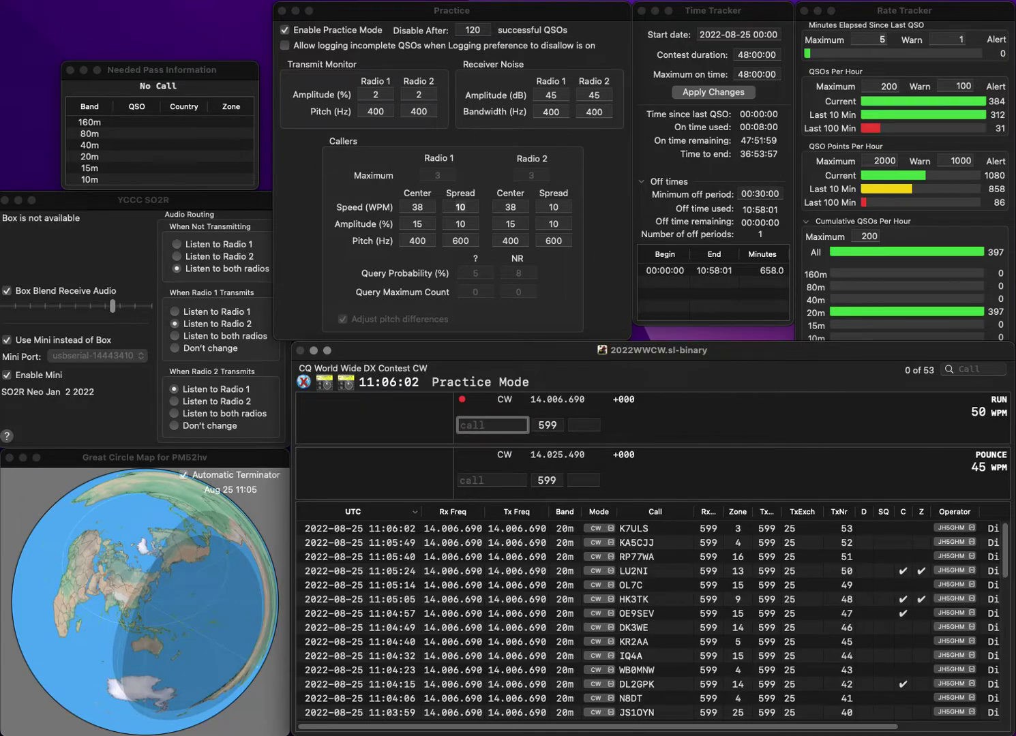
# Log two run contacts with report 599: G3IZD with zone 14 and KF5YUB with zone 4
pyautogui.write('G3IZD')
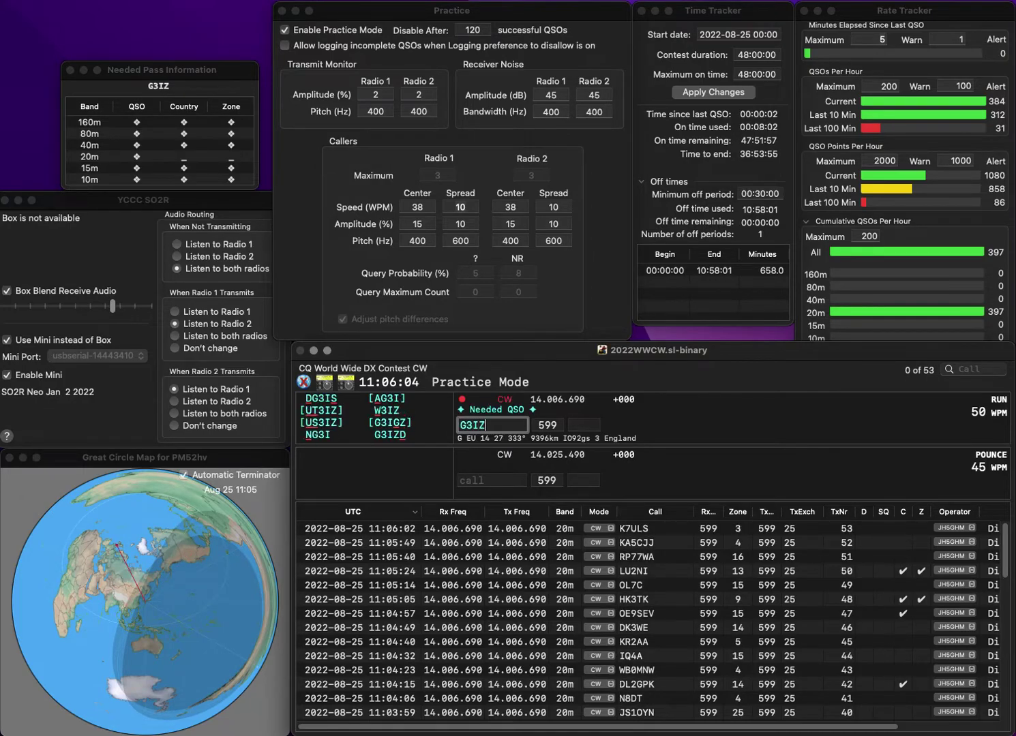
pyautogui.press('Return')
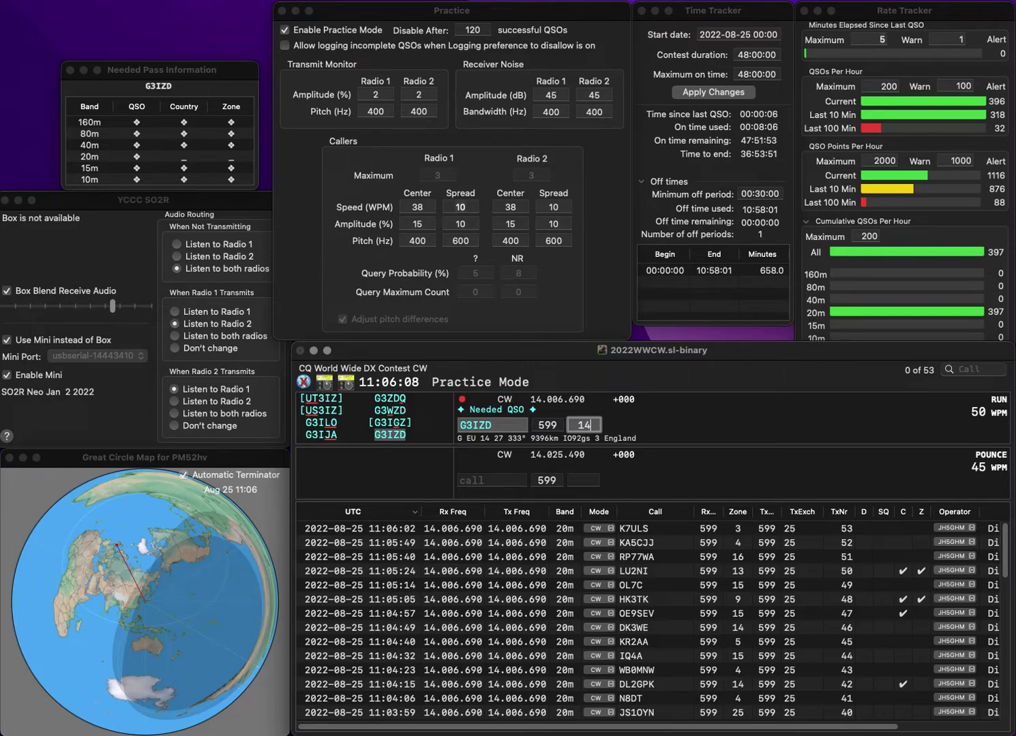
pyautogui.press('Return')
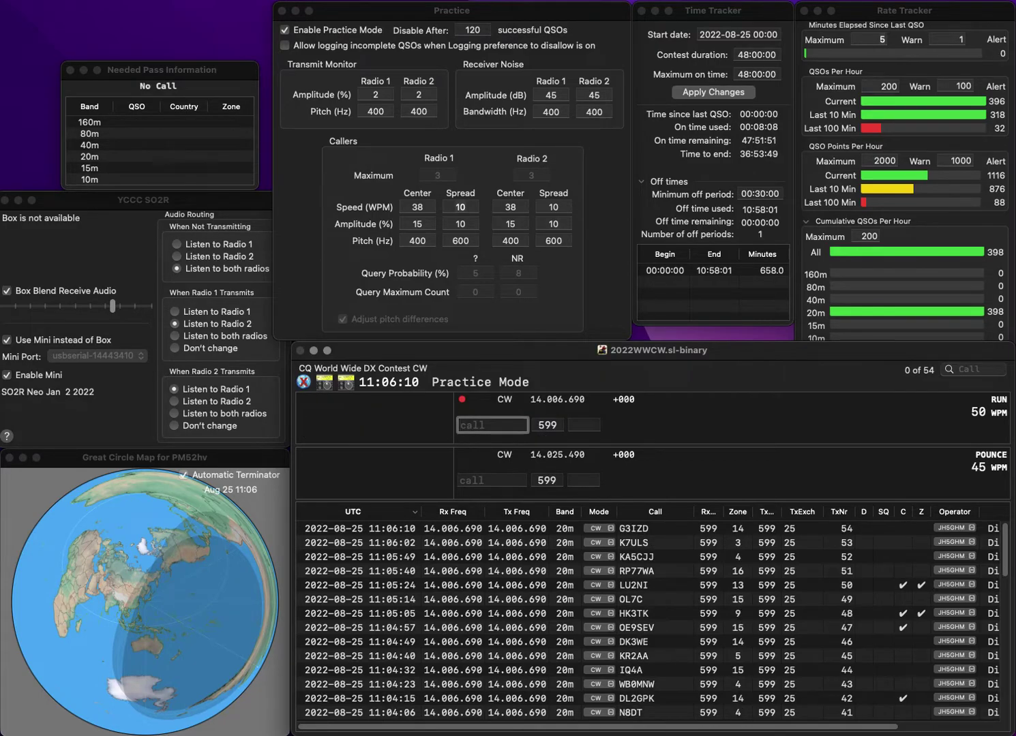
pyautogui.write('KF5')
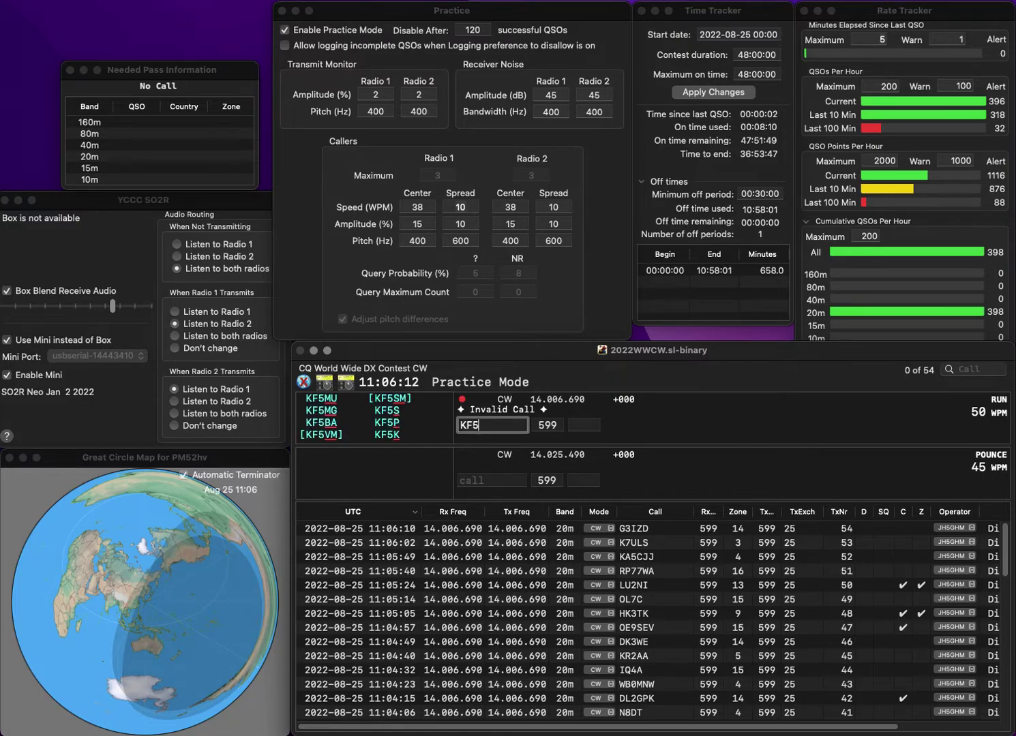
pyautogui.write('YUB')
pyautogui.press('space')
pyautogui.write('4')
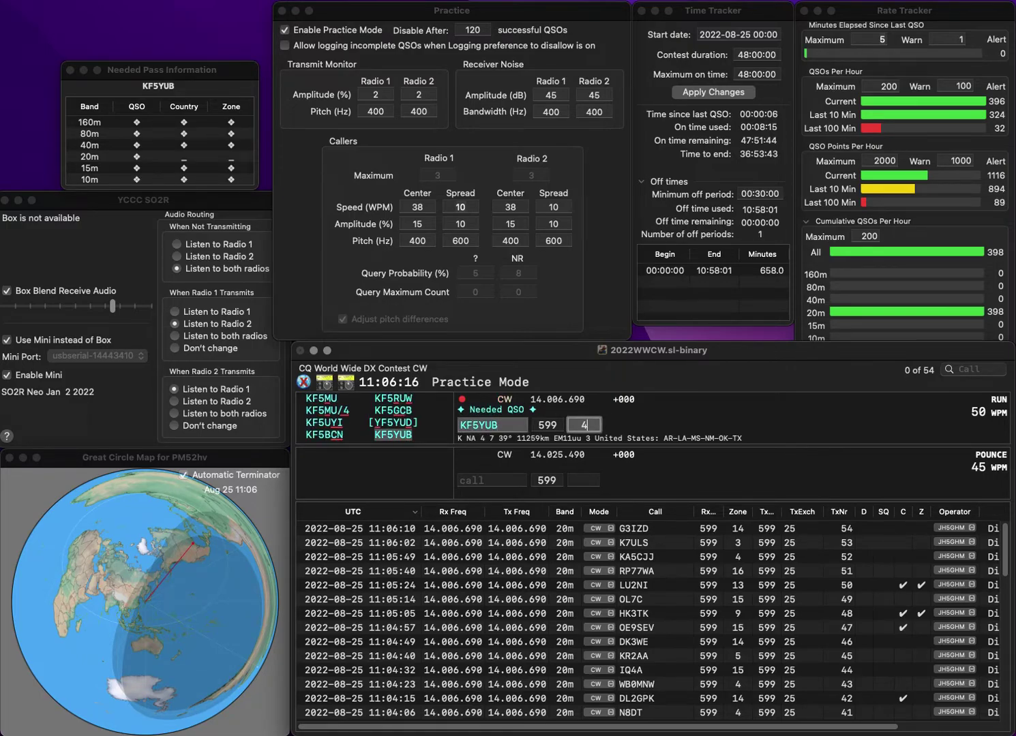
pyautogui.press('Return')
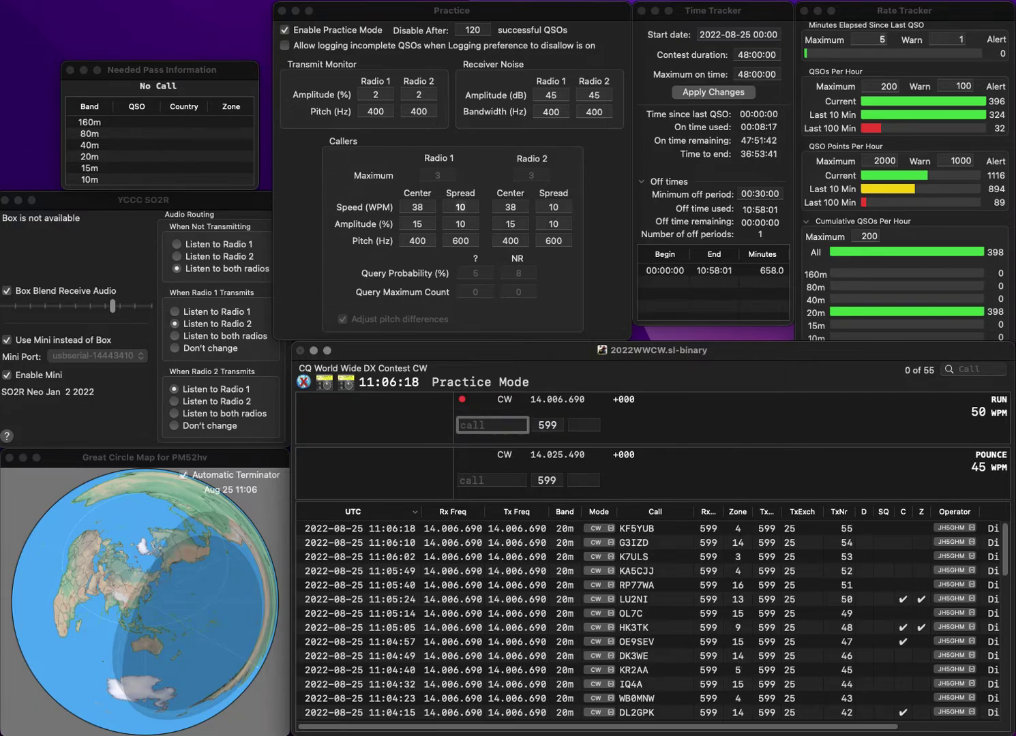
# Enter the call K8FI on the run radio, correct it to K9FI and log the contact with zone 4
pyautogui.write('K8FI')
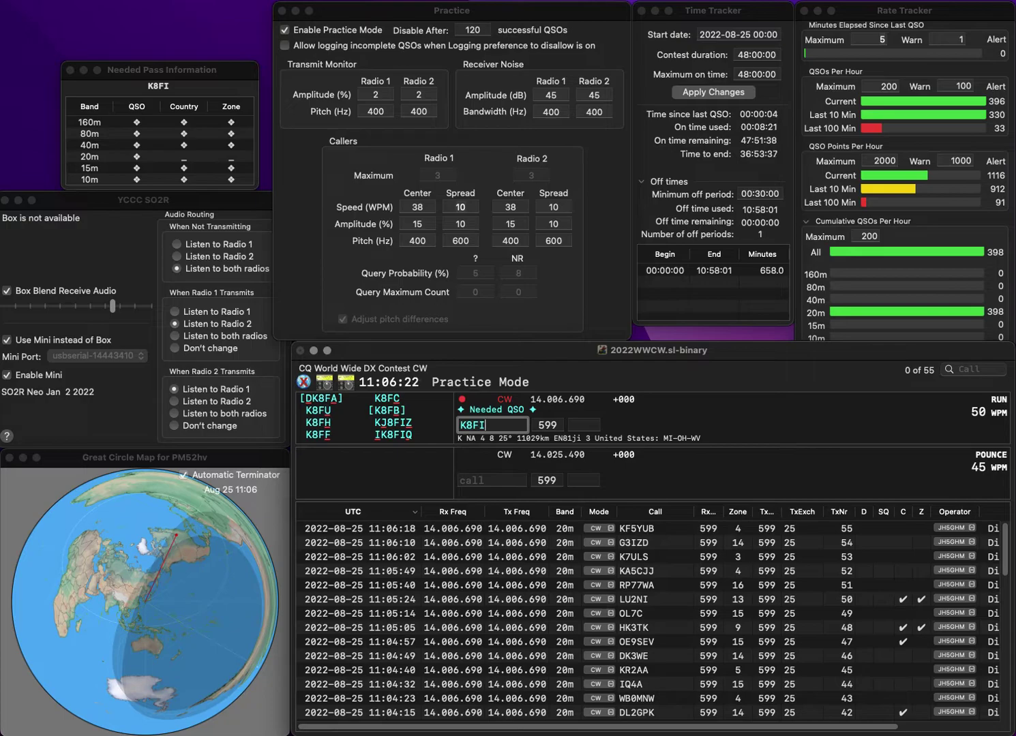
pyautogui.press('Left')
pyautogui.press('Left')
pyautogui.press('BackSpace')
pyautogui.write('9')
pyautogui.press('space')
pyautogui.write('4')
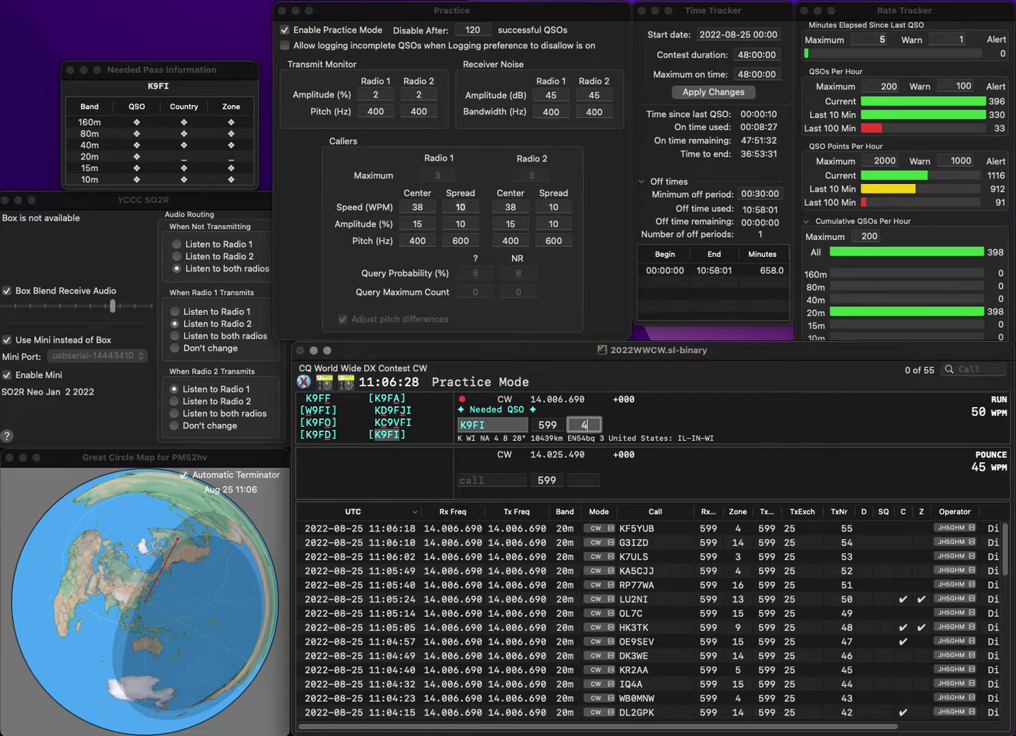
pyautogui.press('Return')
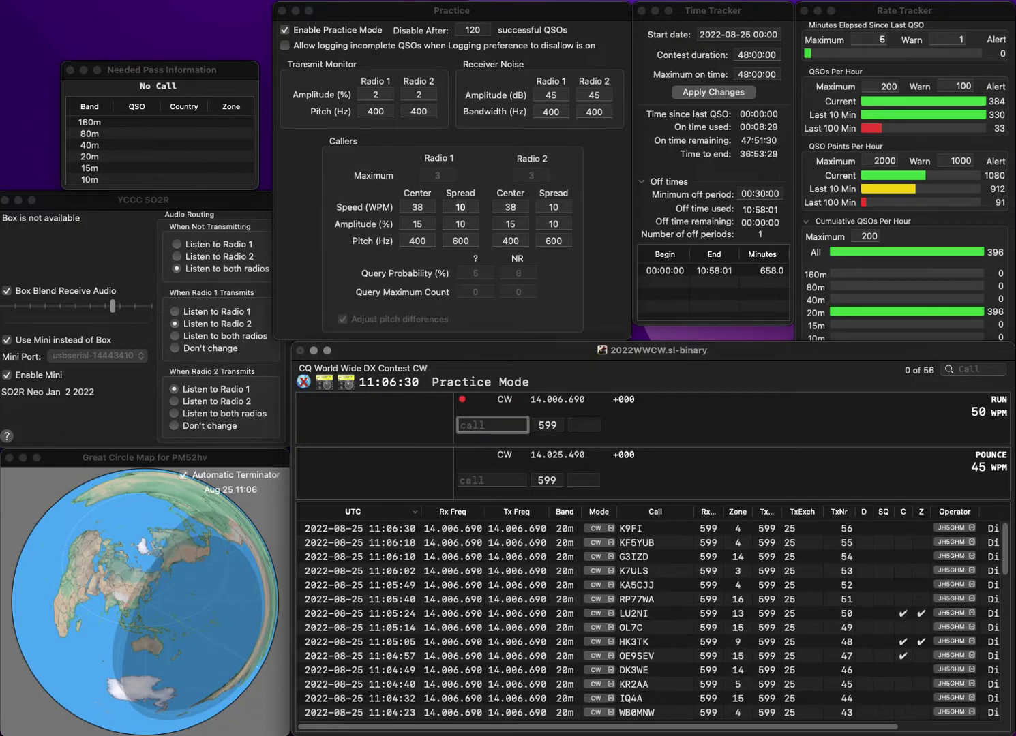
# Log a run contact with EI8KN, with report 599 and zone 14
pyautogui.write('EI8KN')
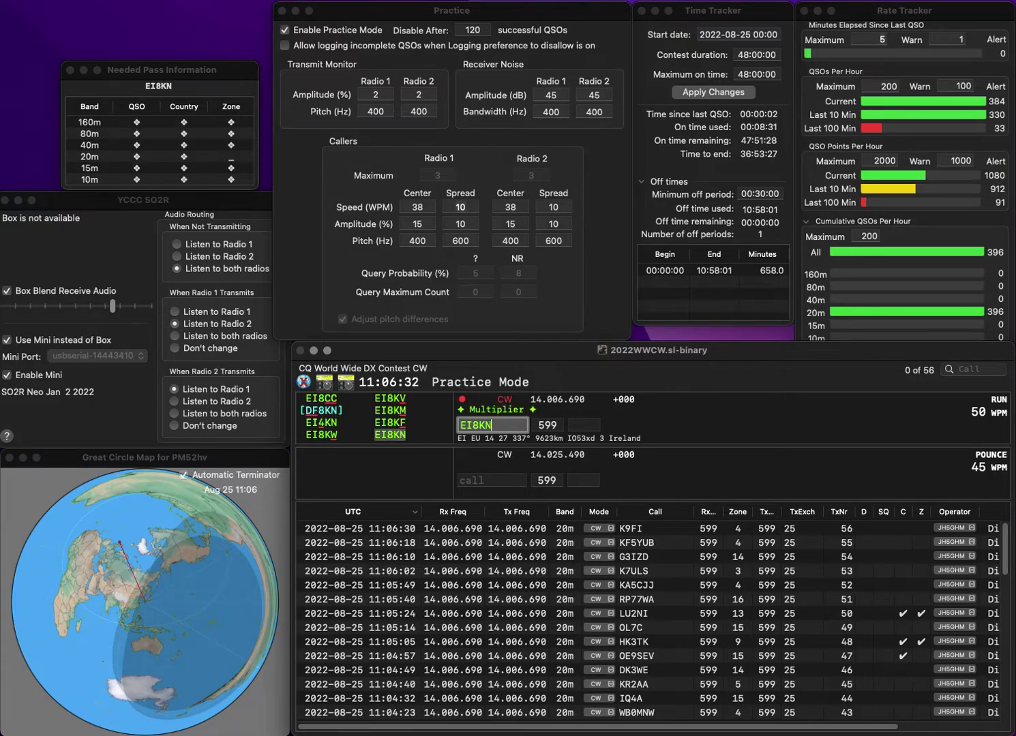
pyautogui.press('Return')
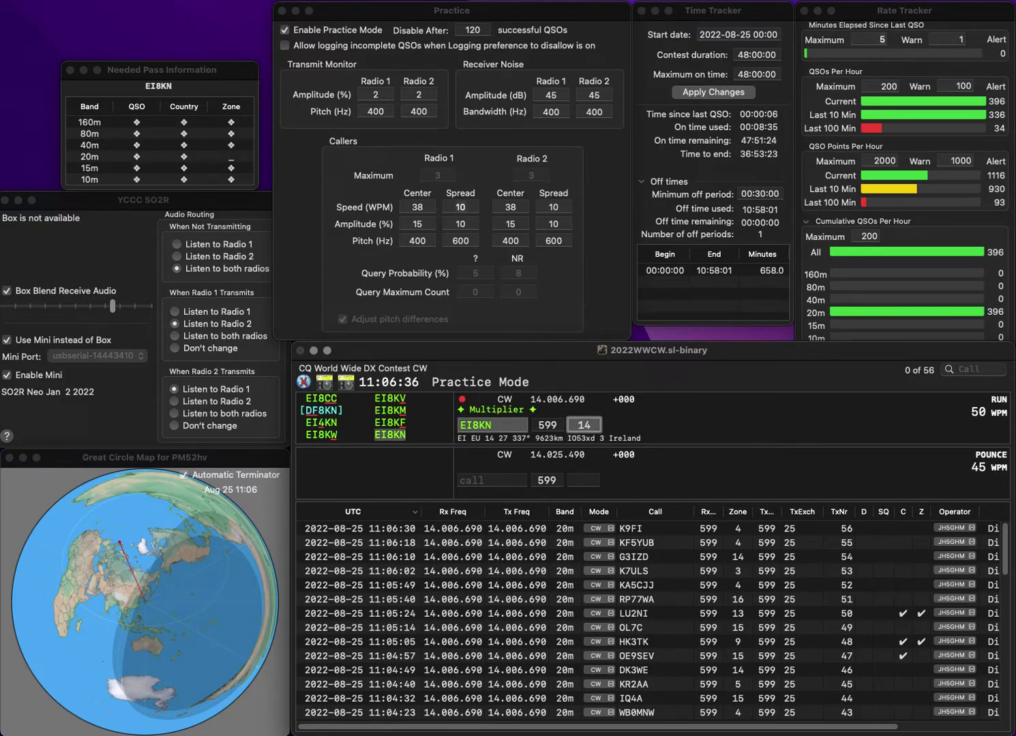
pyautogui.press('Return')
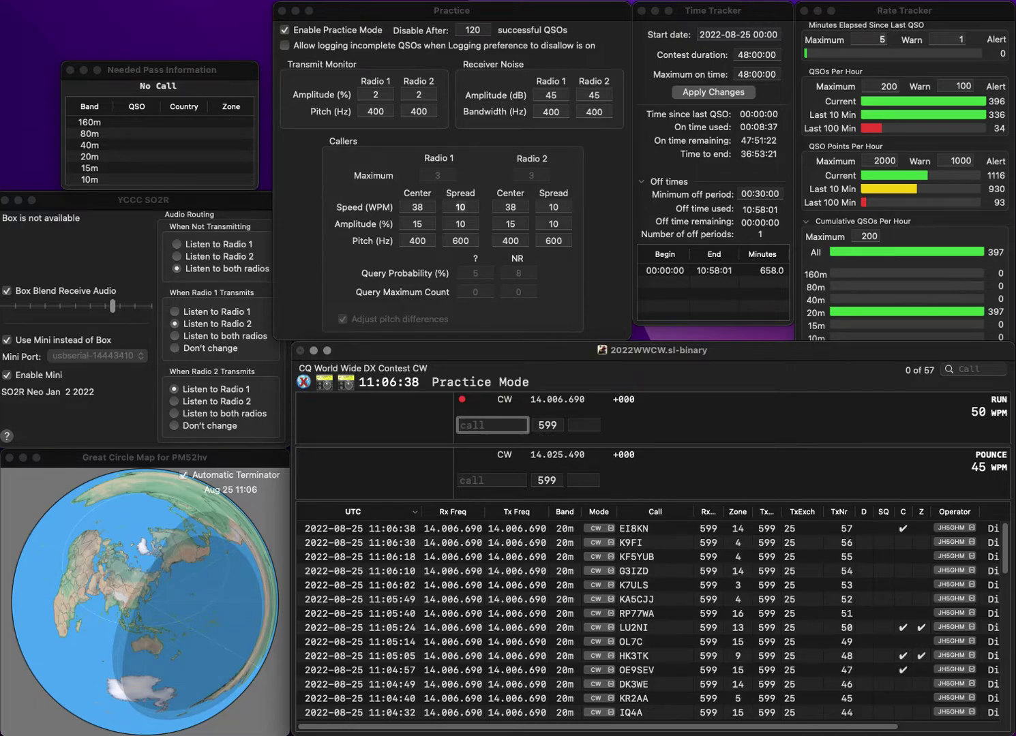
pyautogui.write('LO8WA')
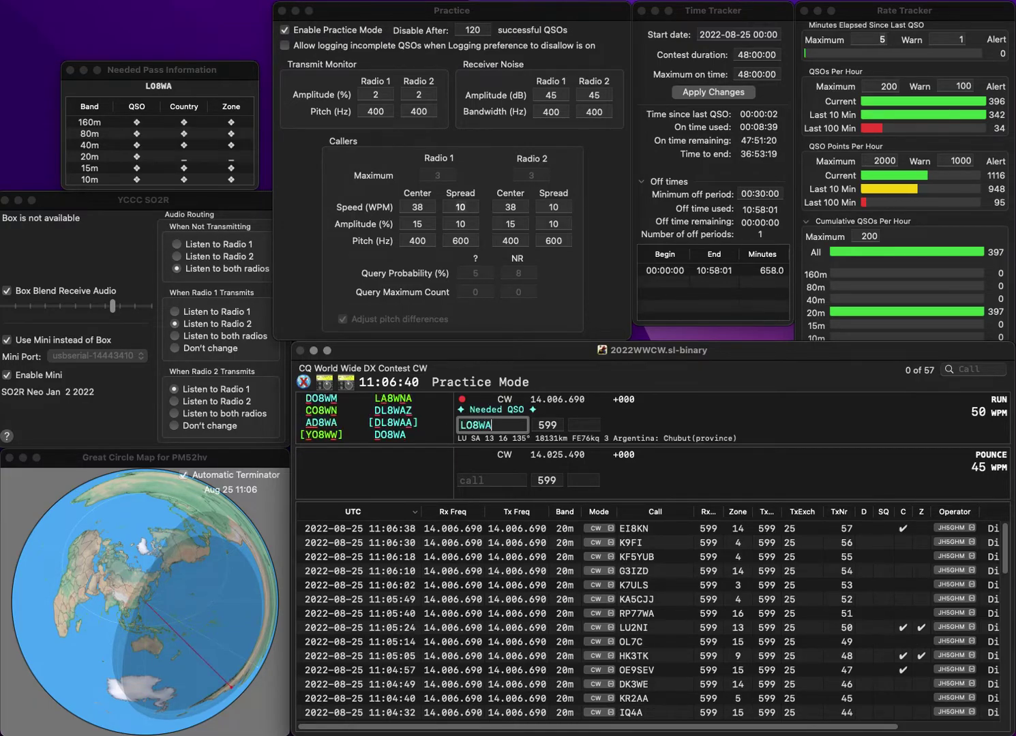
pyautogui.press('Return')
pyautogui.press('Delete')
pyautogui.write('DO8WA')
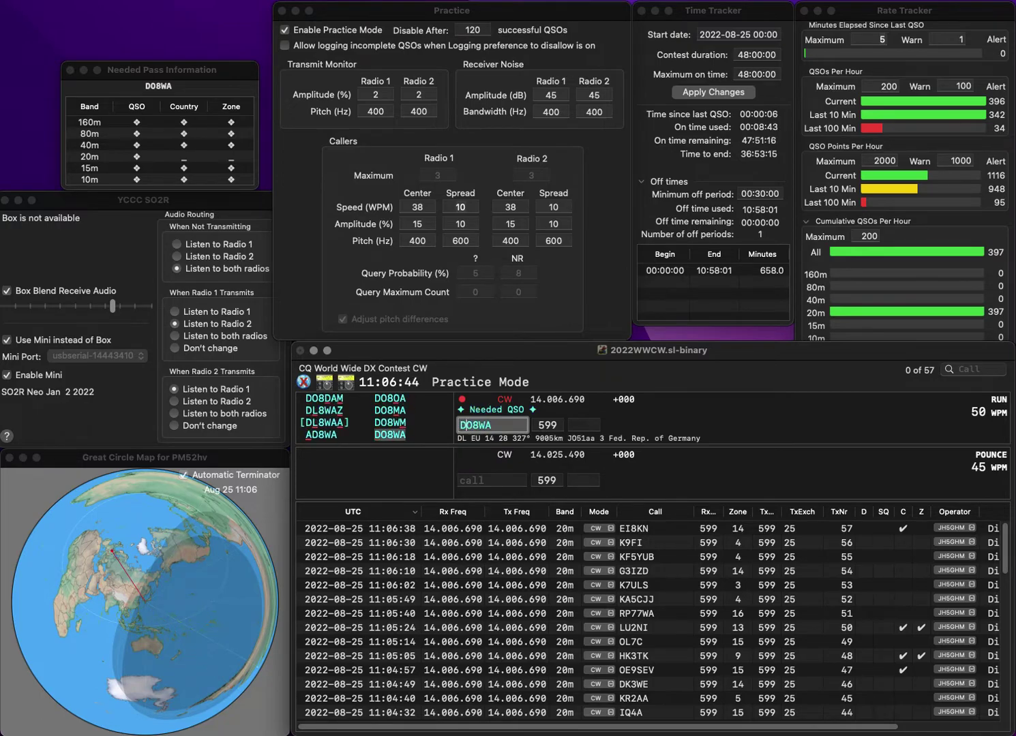
pyautogui.press('Tab')
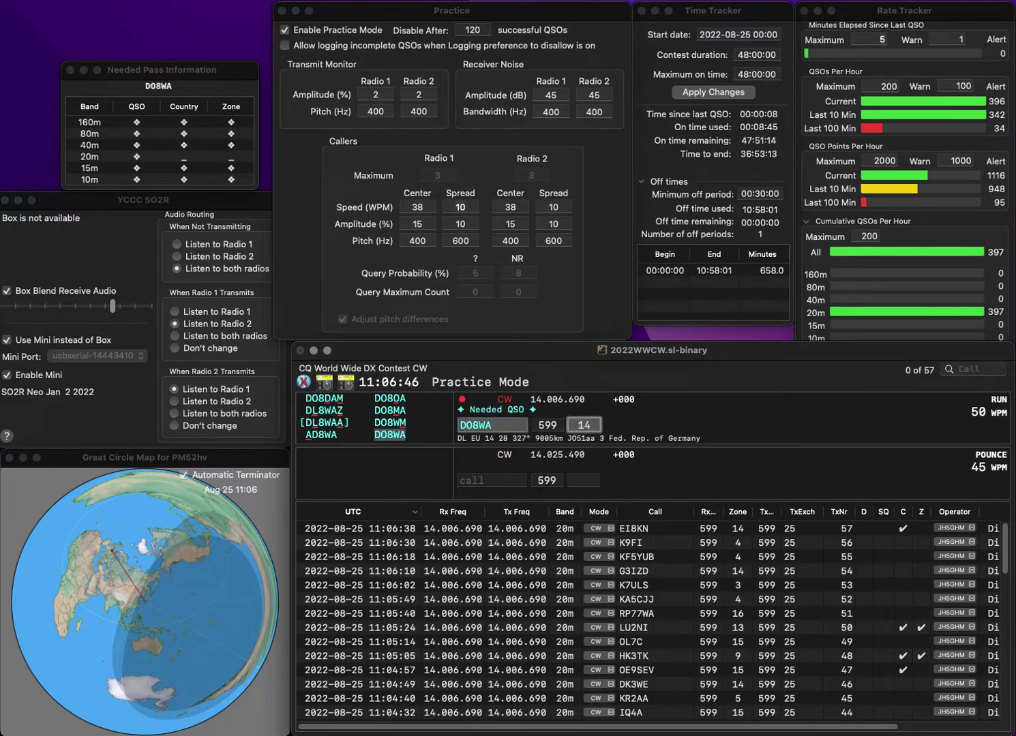
pyautogui.write('14')
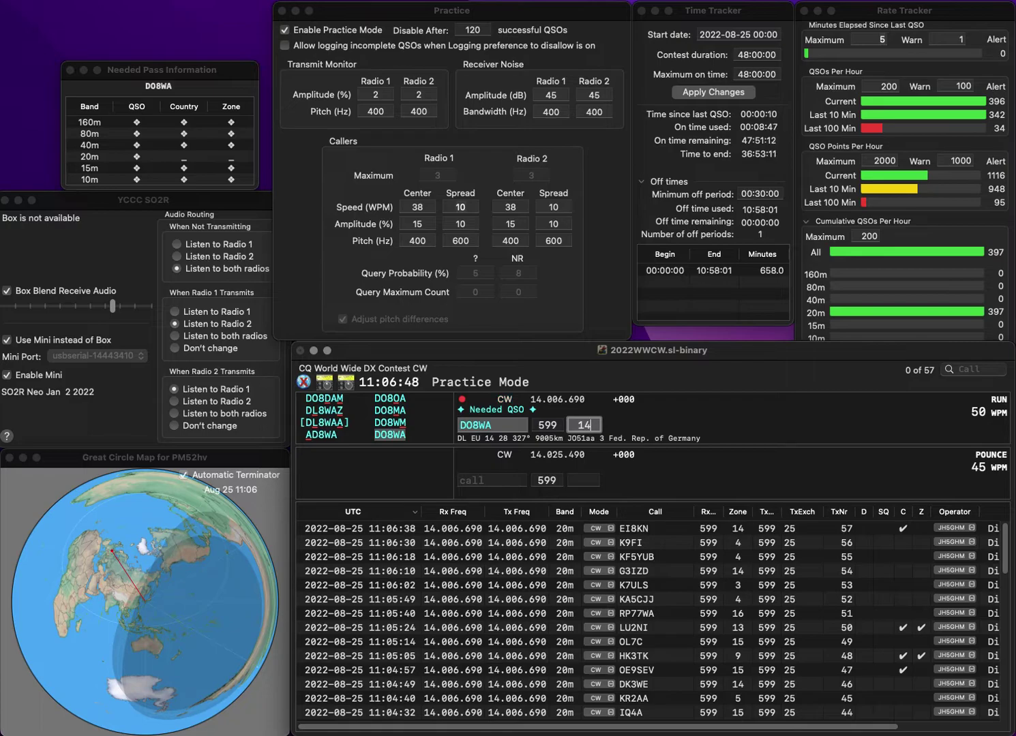
pyautogui.press('Return')
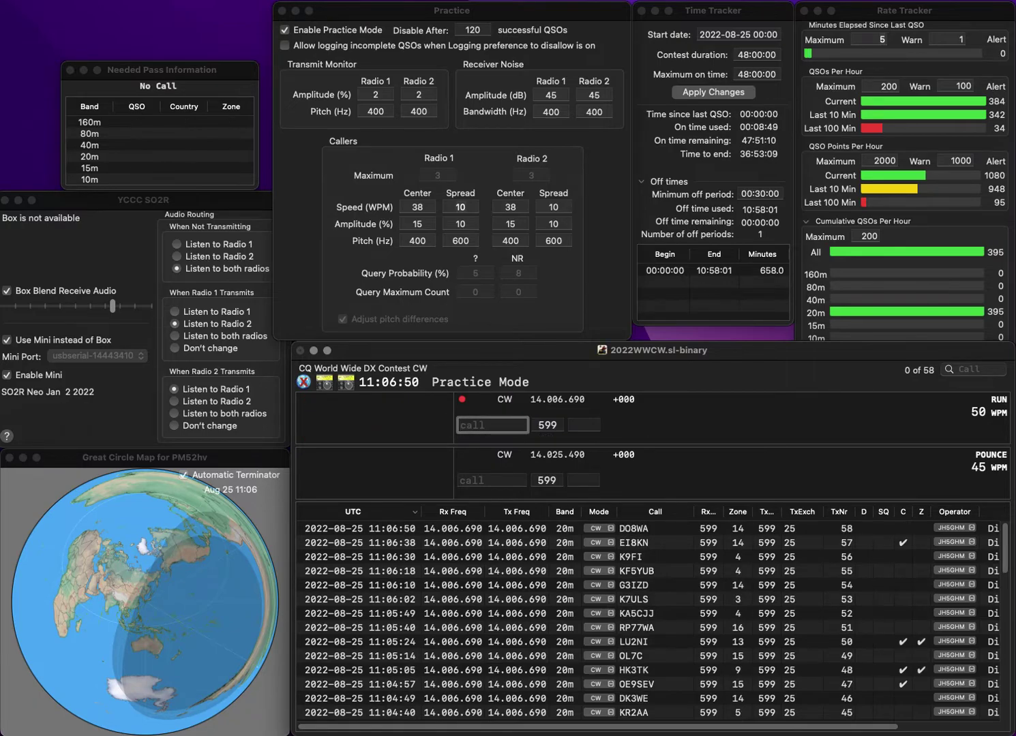
pyautogui.write('R7TD')
pyautogui.press('space')
pyautogui.write('16')
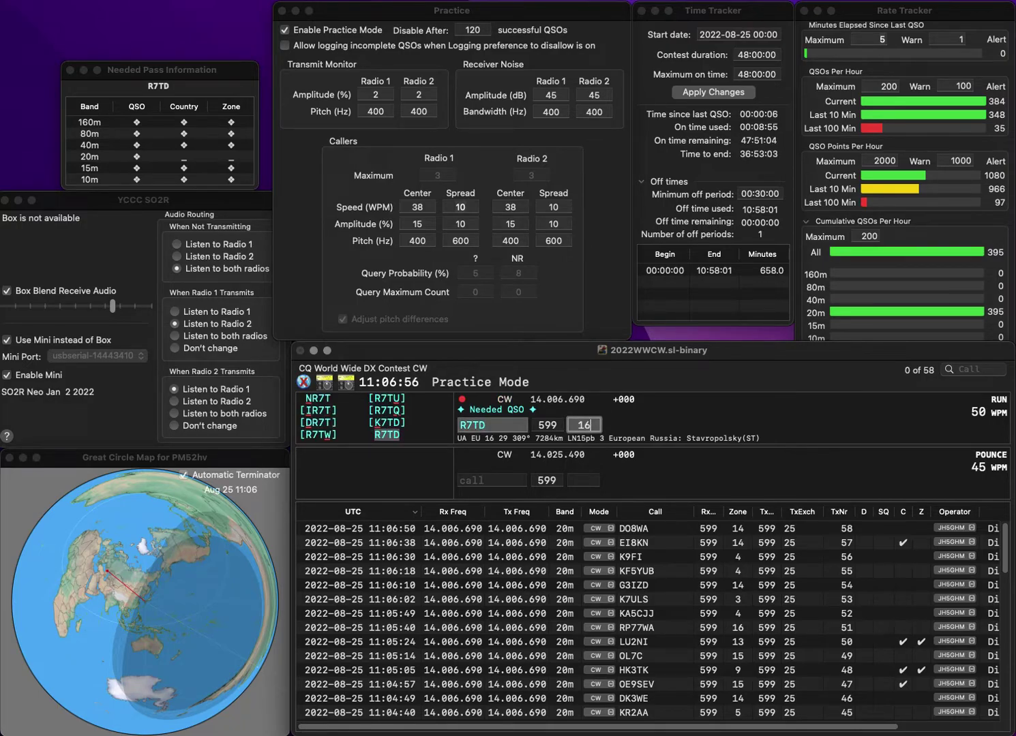
pyautogui.press('Return')
pyautogui.write('DK8P')
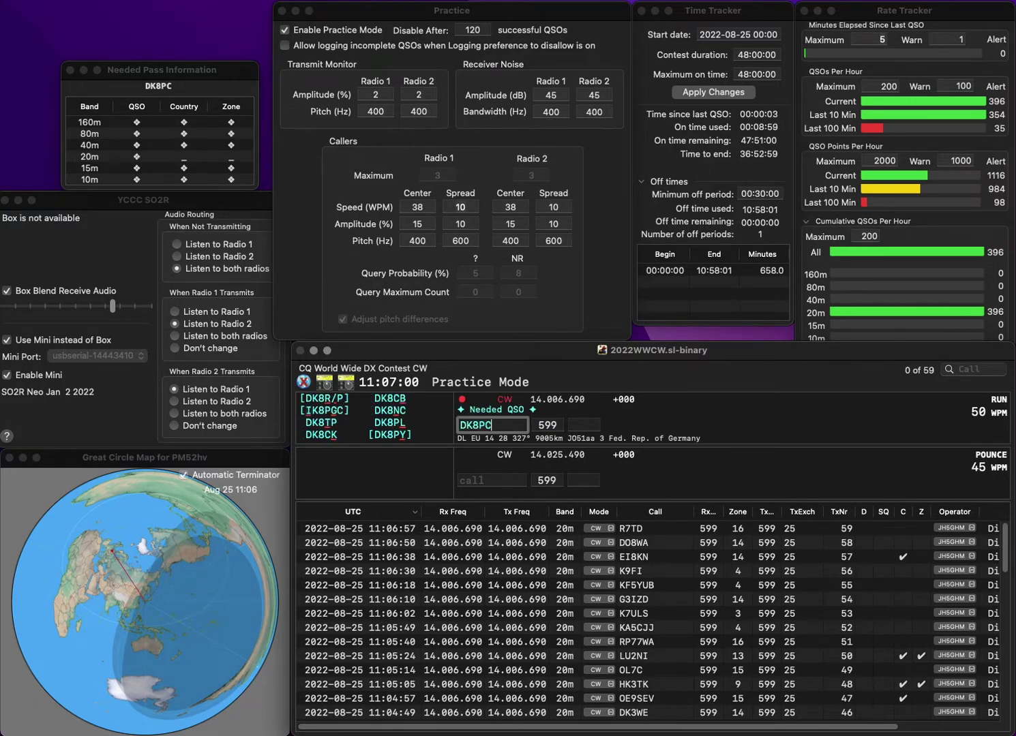
pyautogui.write('Y')
pyautogui.press('space')
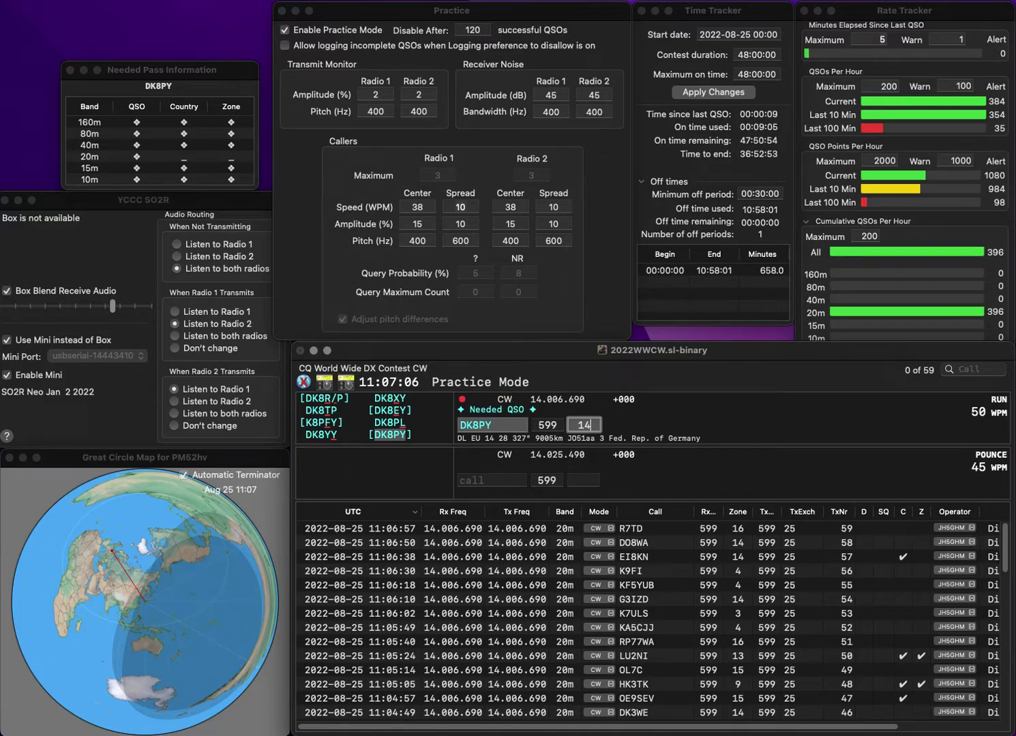
pyautogui.press('Return')
pyautogui.write('SP7MU')
pyautogui.press('Return')
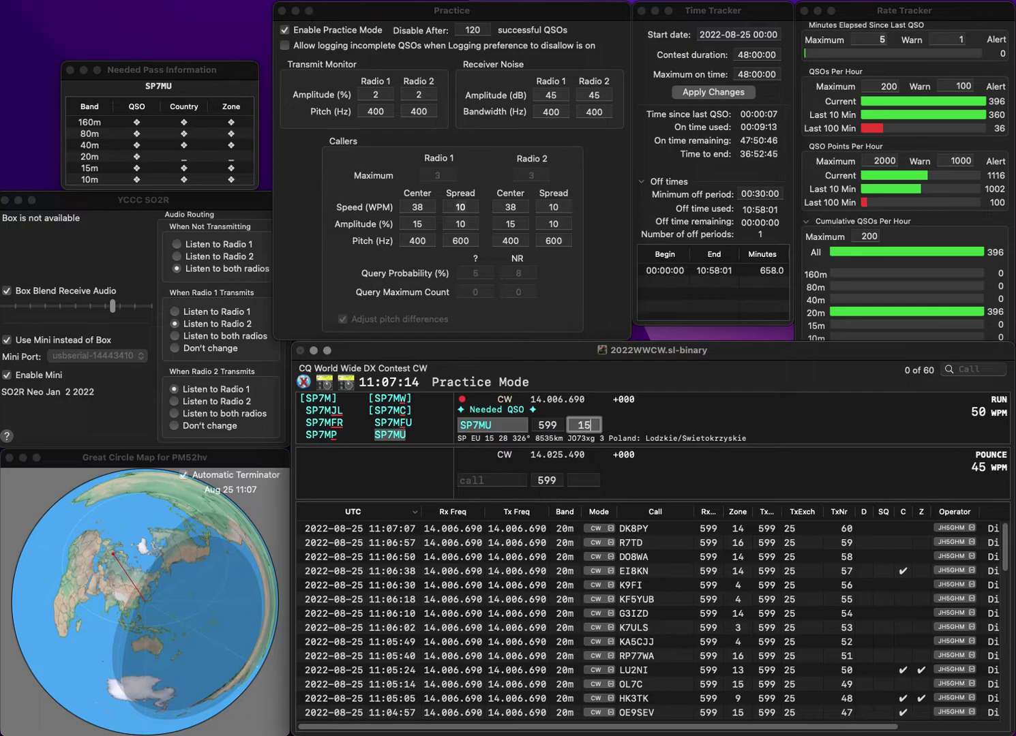
pyautogui.press('Return')
pyautogui.write('IK4F')
pyautogui.write('KA')
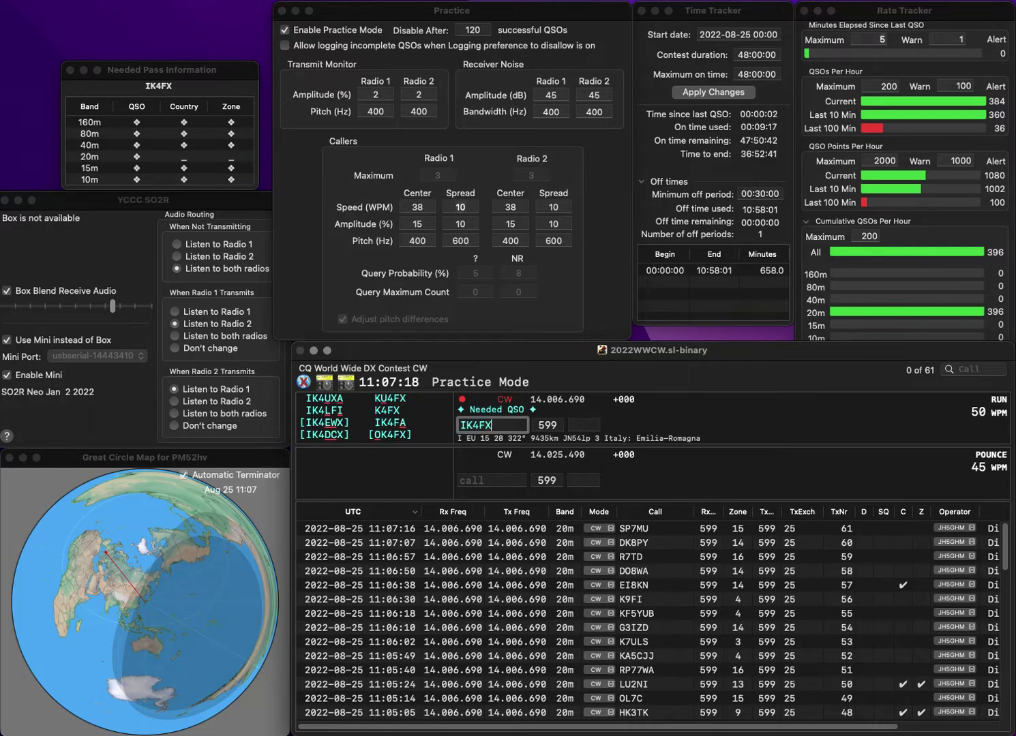
pyautogui.press('Return')
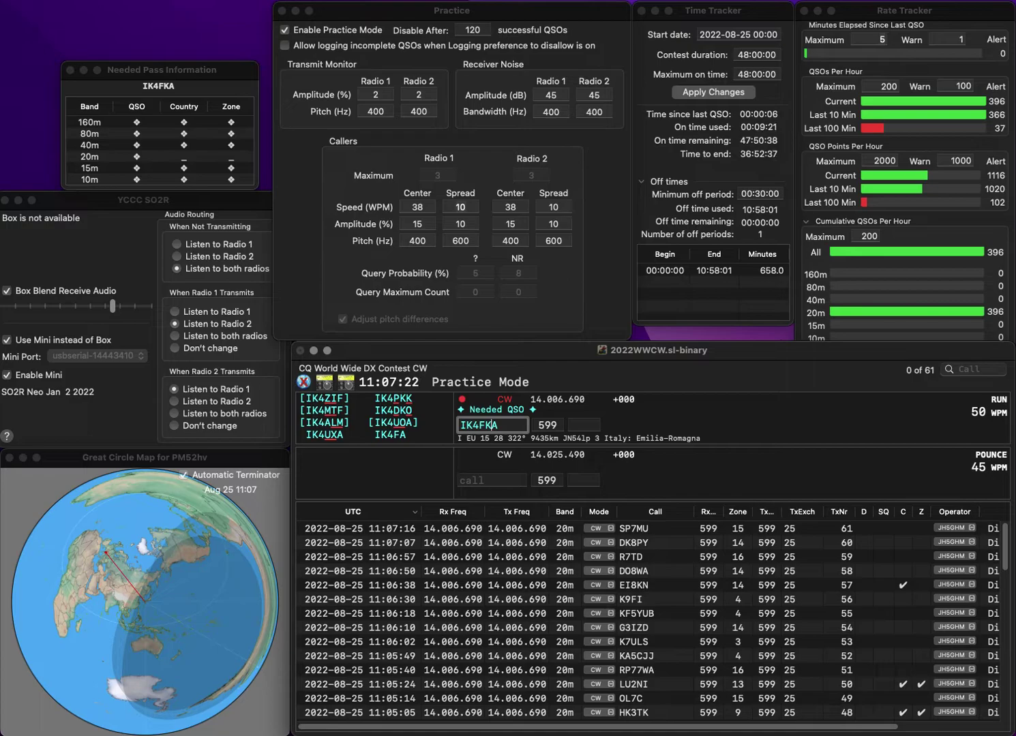
pyautogui.press('Left')
pyautogui.press('BackSpace')
pyautogui.write('U')
pyautogui.press('Delete')
pyautogui.write('X')
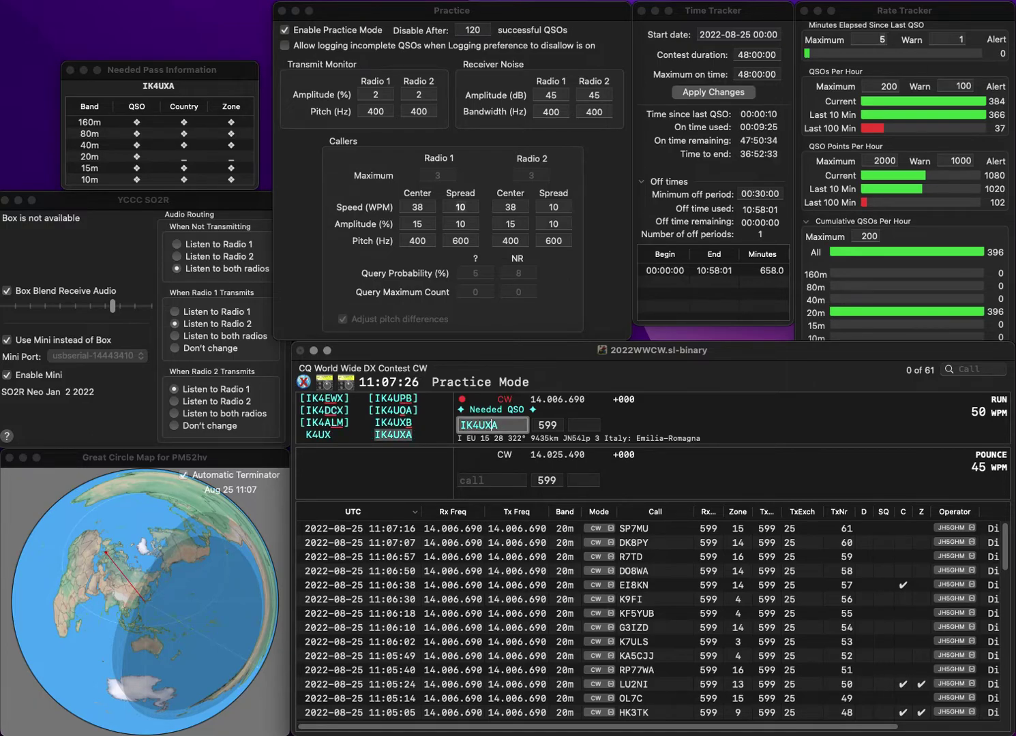
pyautogui.press('Tab')
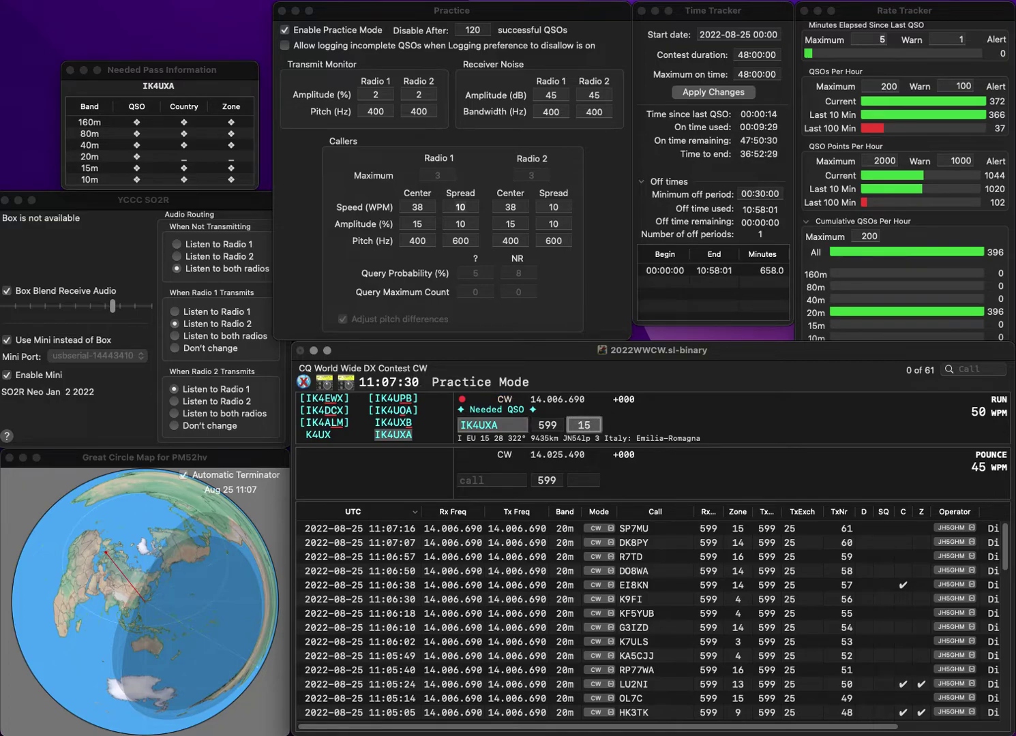
pyautogui.press('Return')
pyautogui.write('UR5TEX')
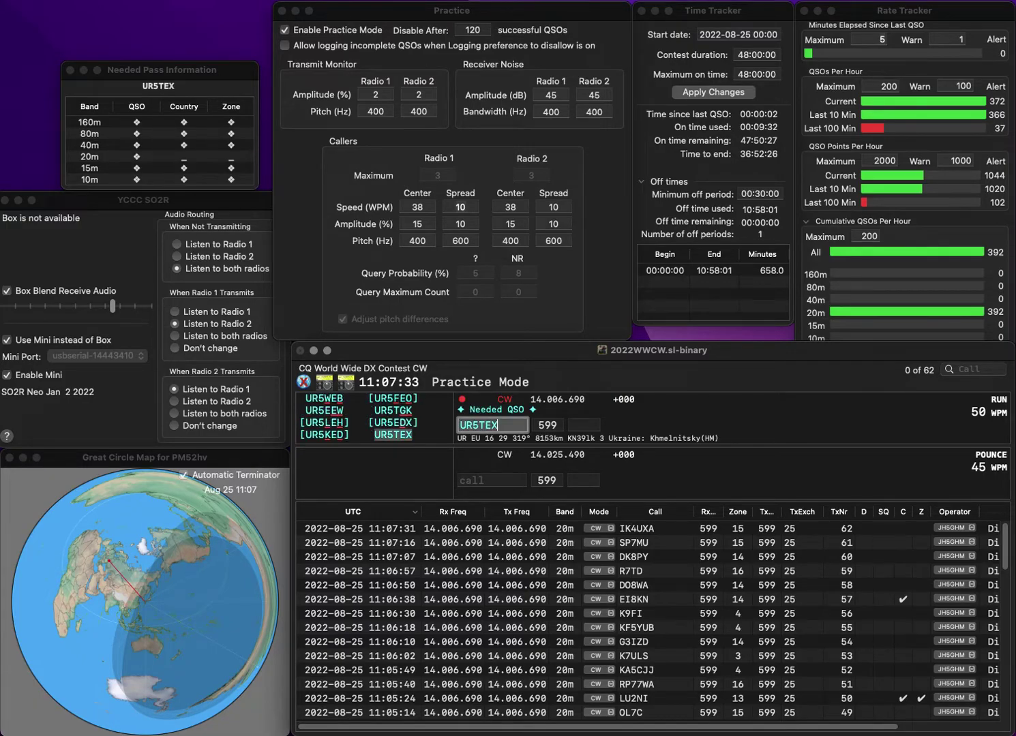
pyautogui.press('Return')
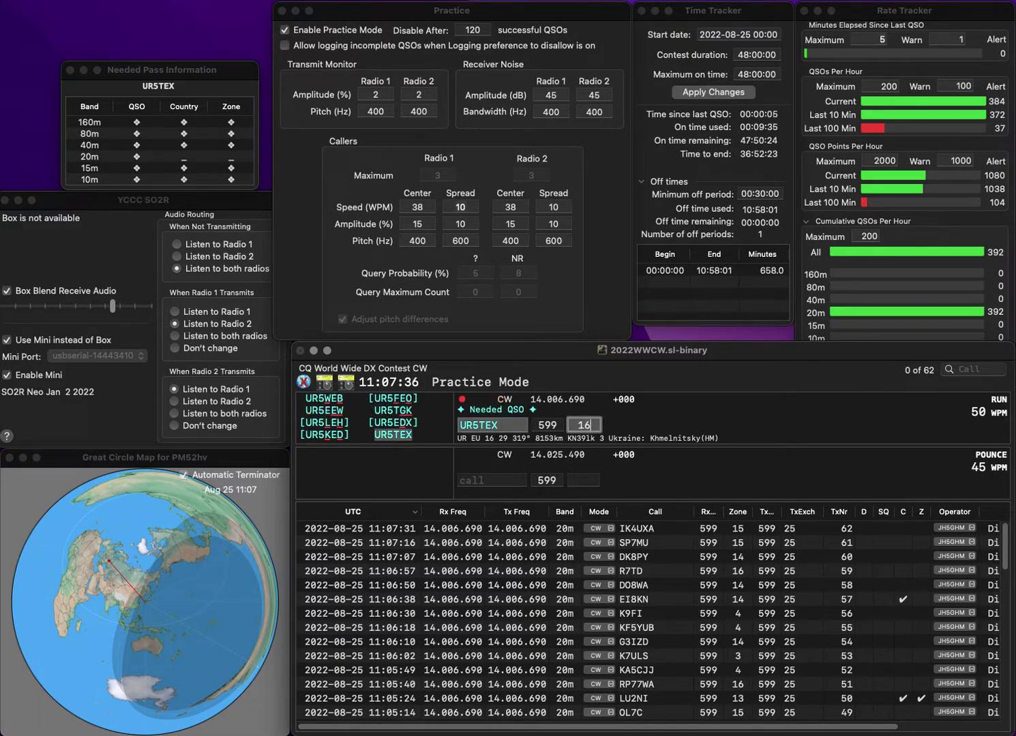
pyautogui.press('Return')
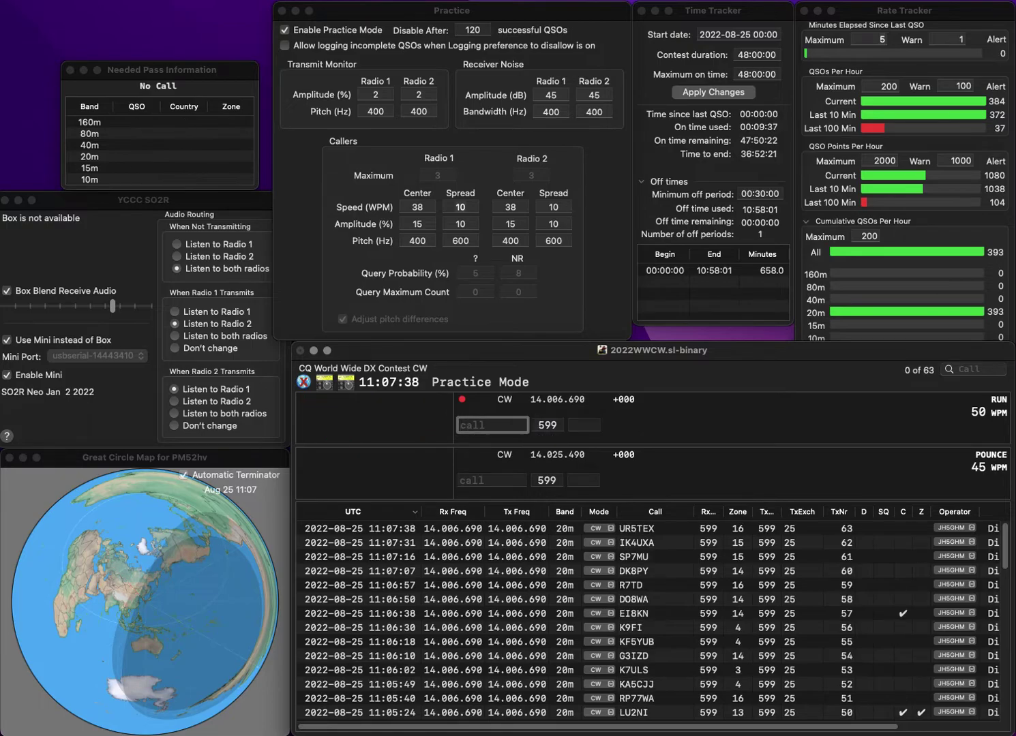
pyautogui.write('K6C')
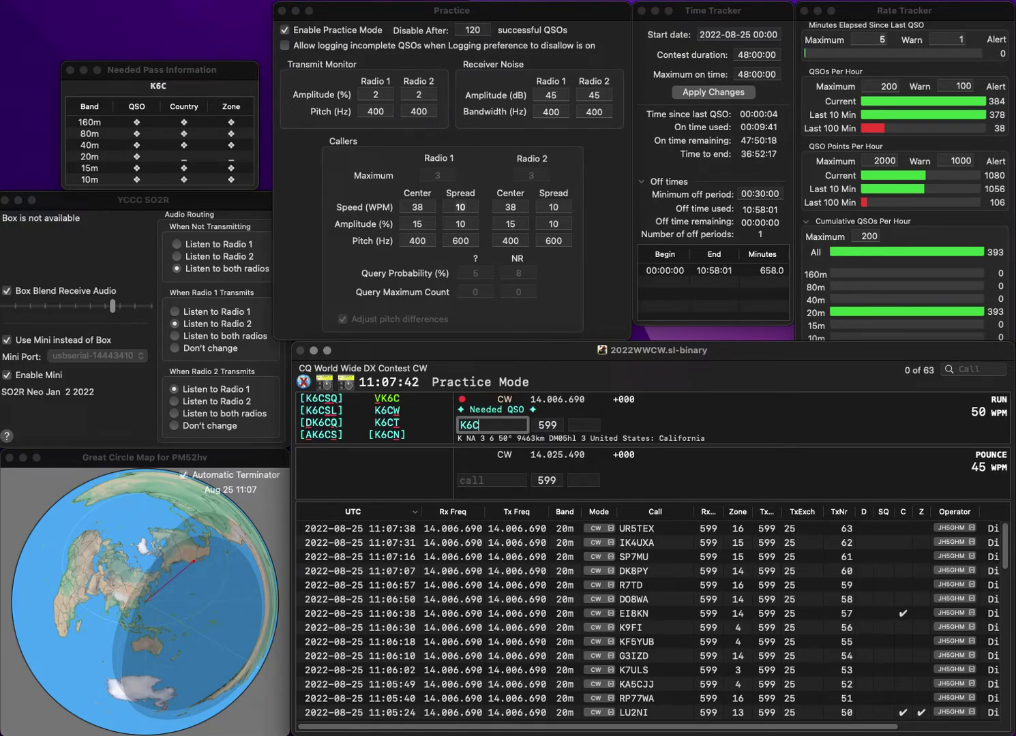
pyautogui.write('ES')
pyautogui.press('Tab')
pyautogui.write('3')
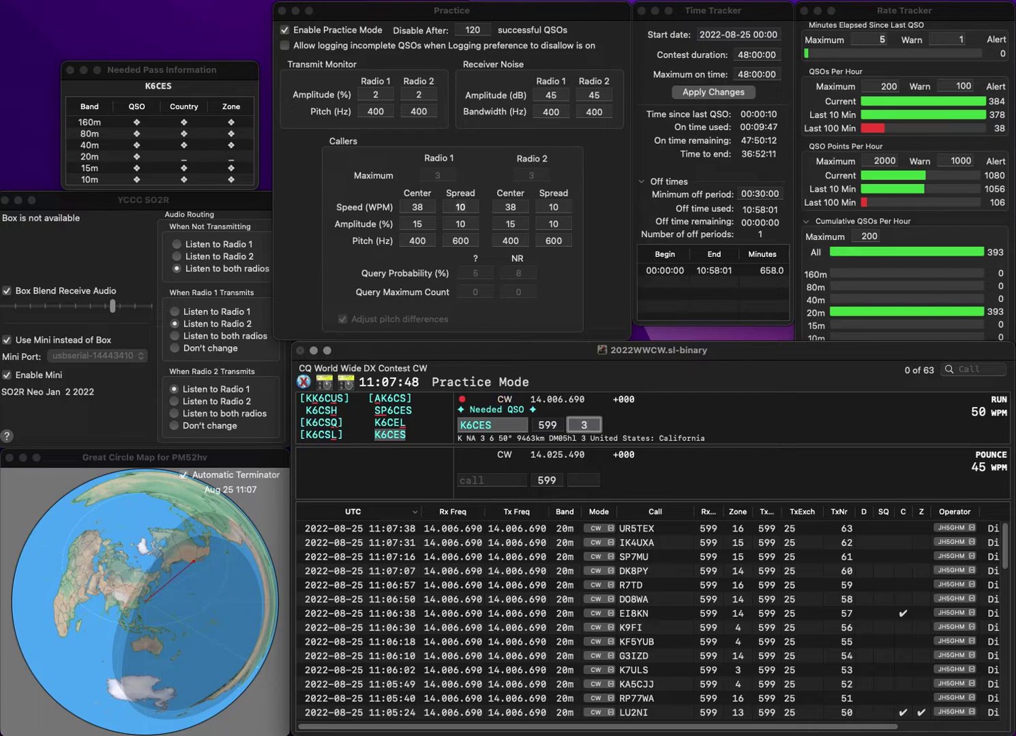
pyautogui.press('Return')
# Log two run contacts with report 599: N4DLT with zone 5 and VE3CBW with zone 4
pyautogui.write('N4')
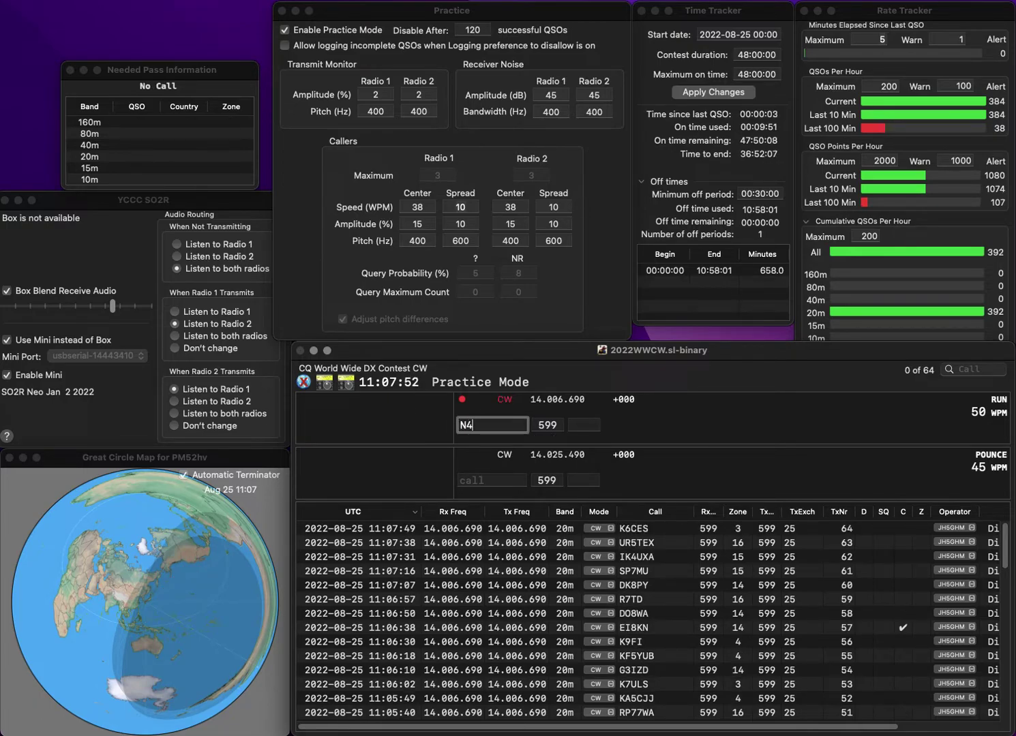
pyautogui.write('DLT')
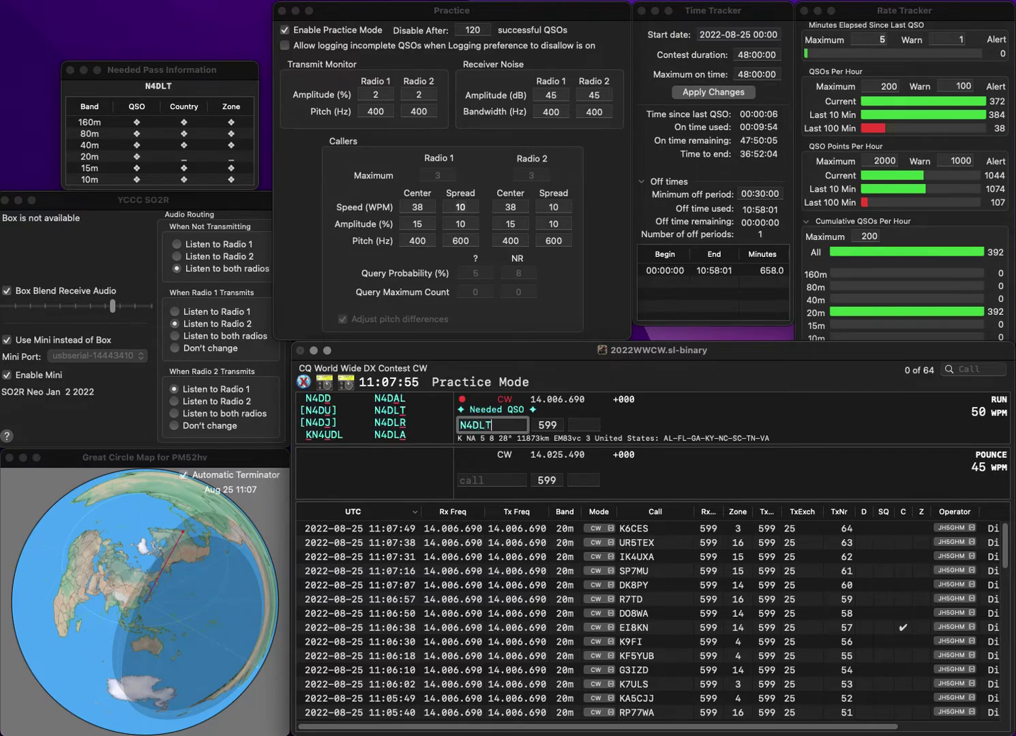
pyautogui.press('Tab')
pyautogui.write('5')
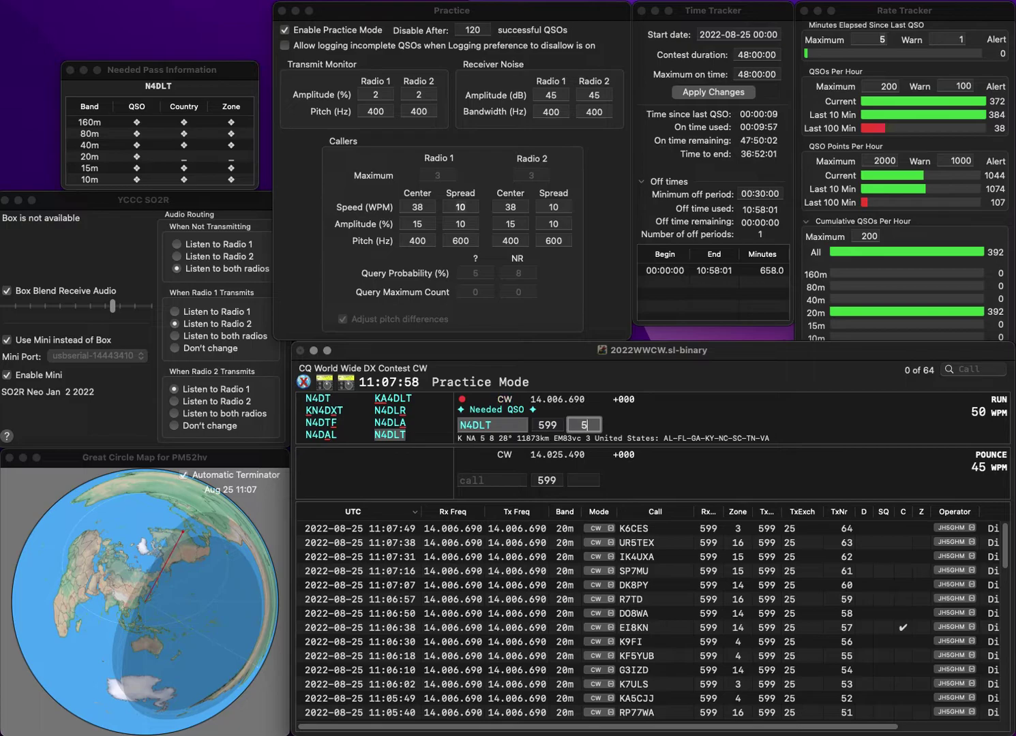
pyautogui.press('Return')
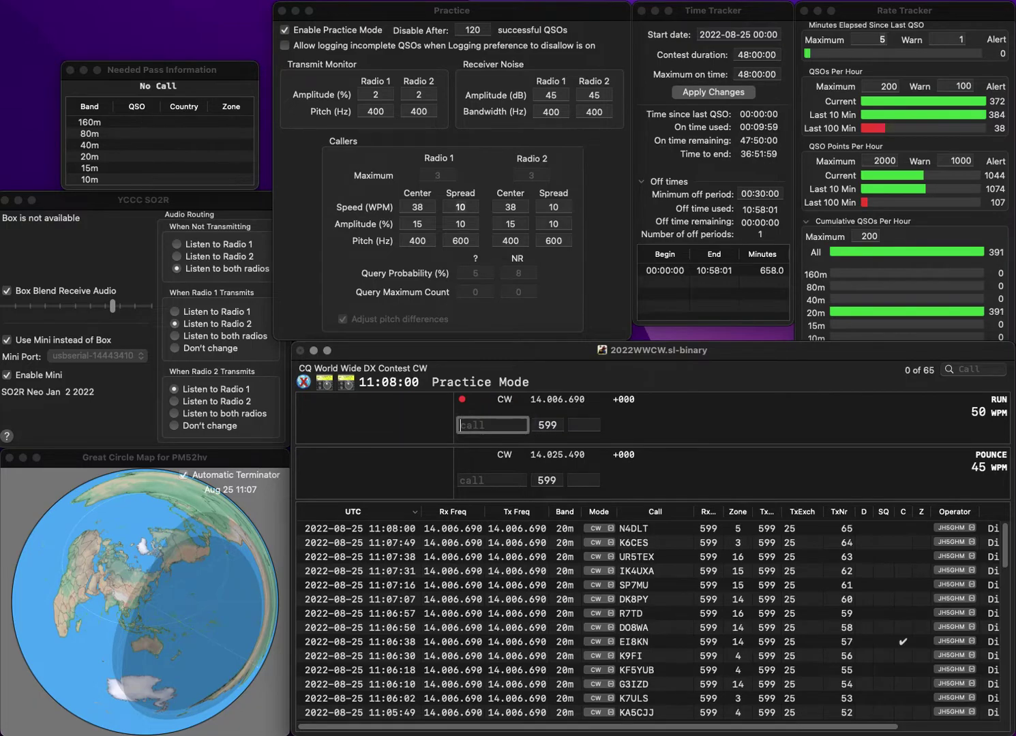
pyautogui.write('VE3CBW')
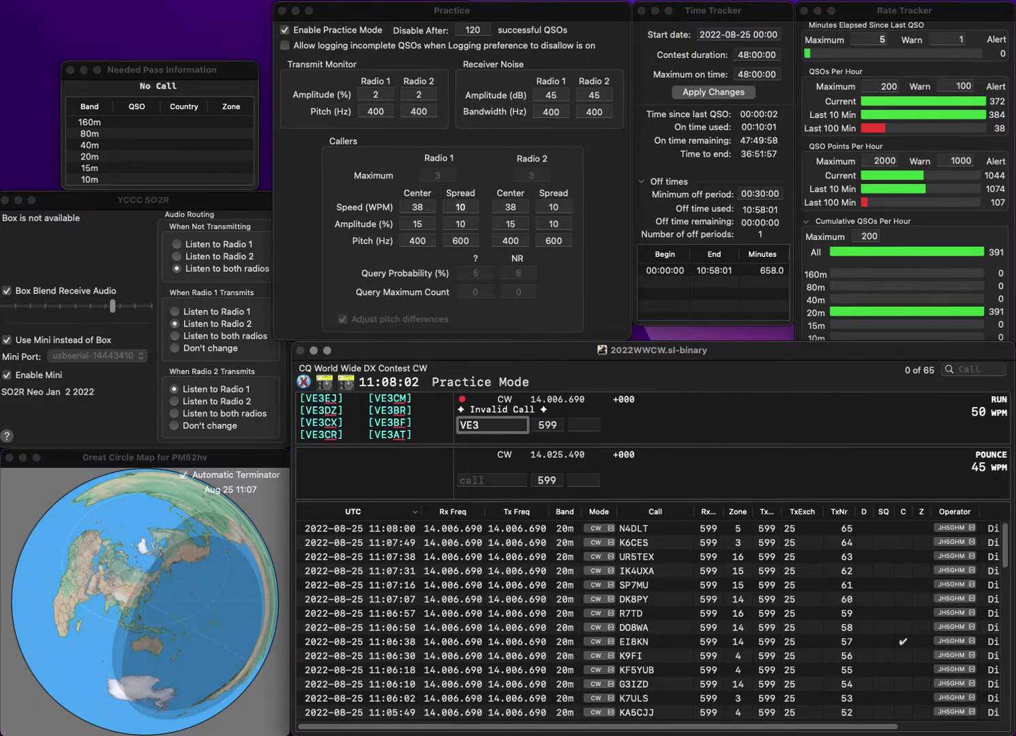
pyautogui.press('Tab')
pyautogui.write('4')
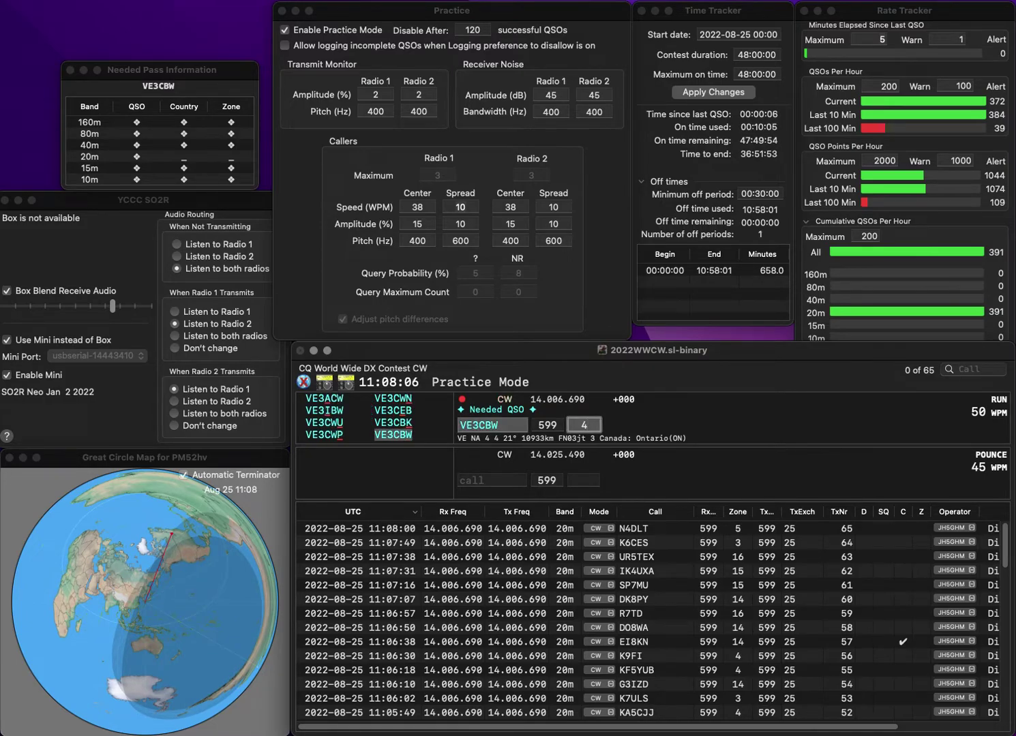
pyautogui.press('Return')
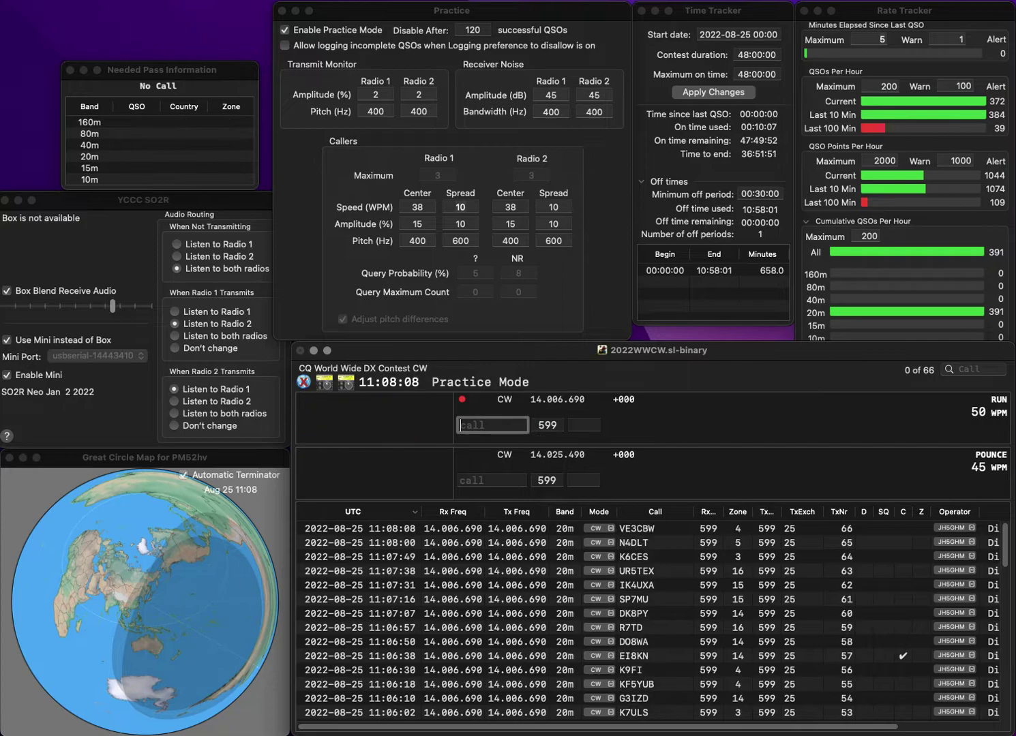
pyautogui.write('LZ3')
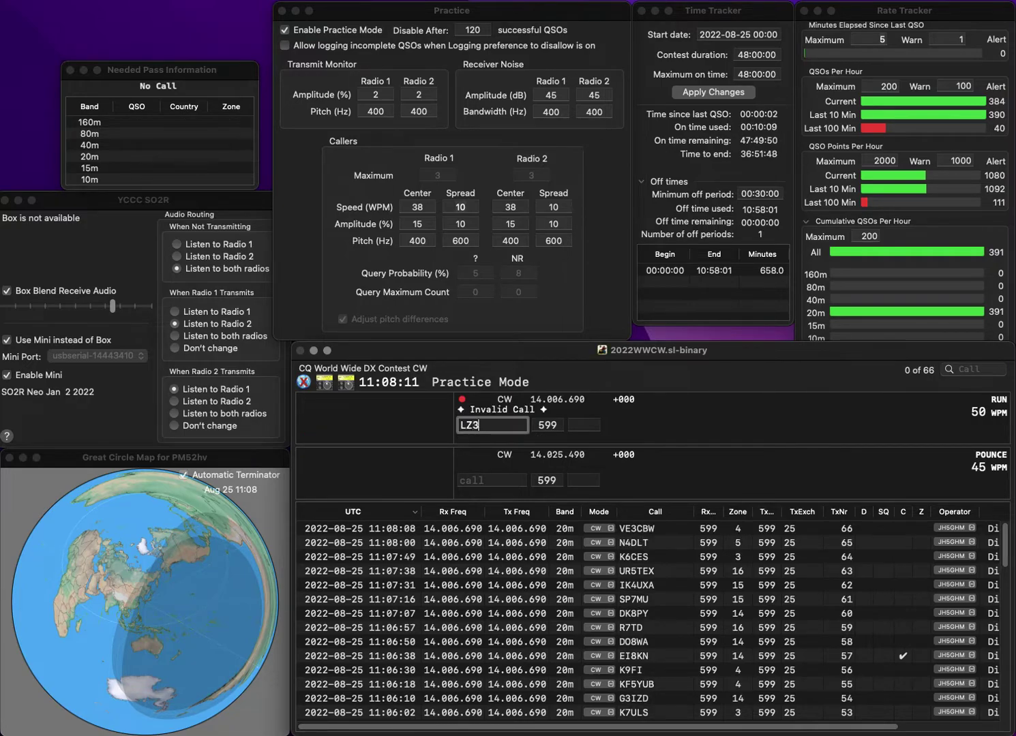
pyautogui.write('0AM')
pyautogui.press('space')
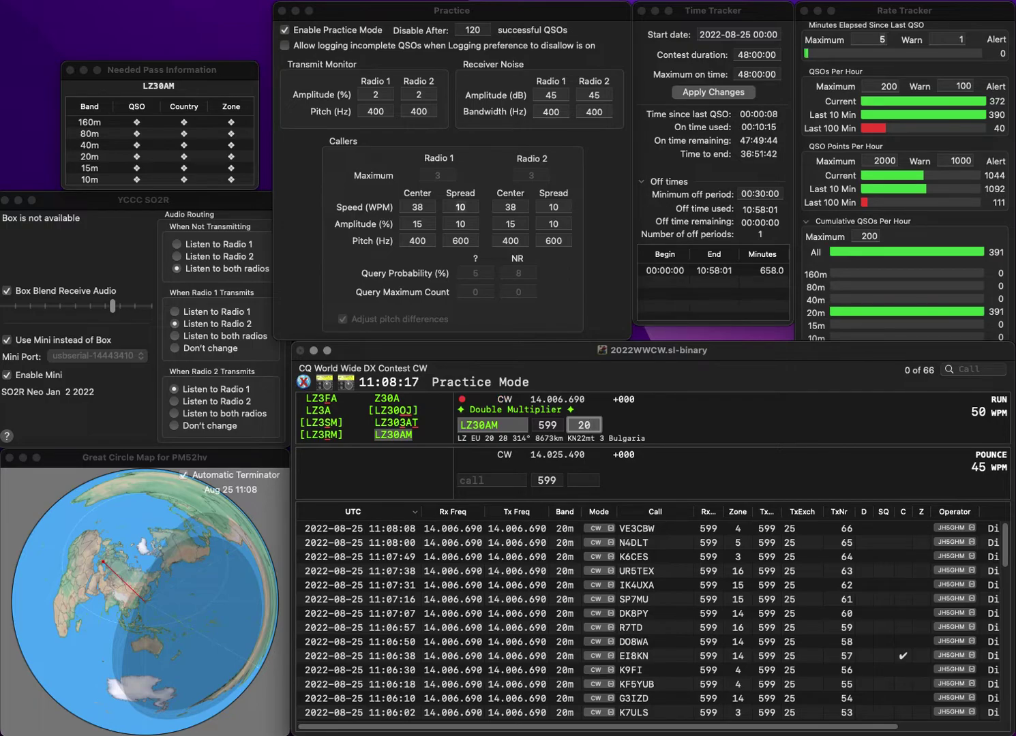
pyautogui.press('Return')
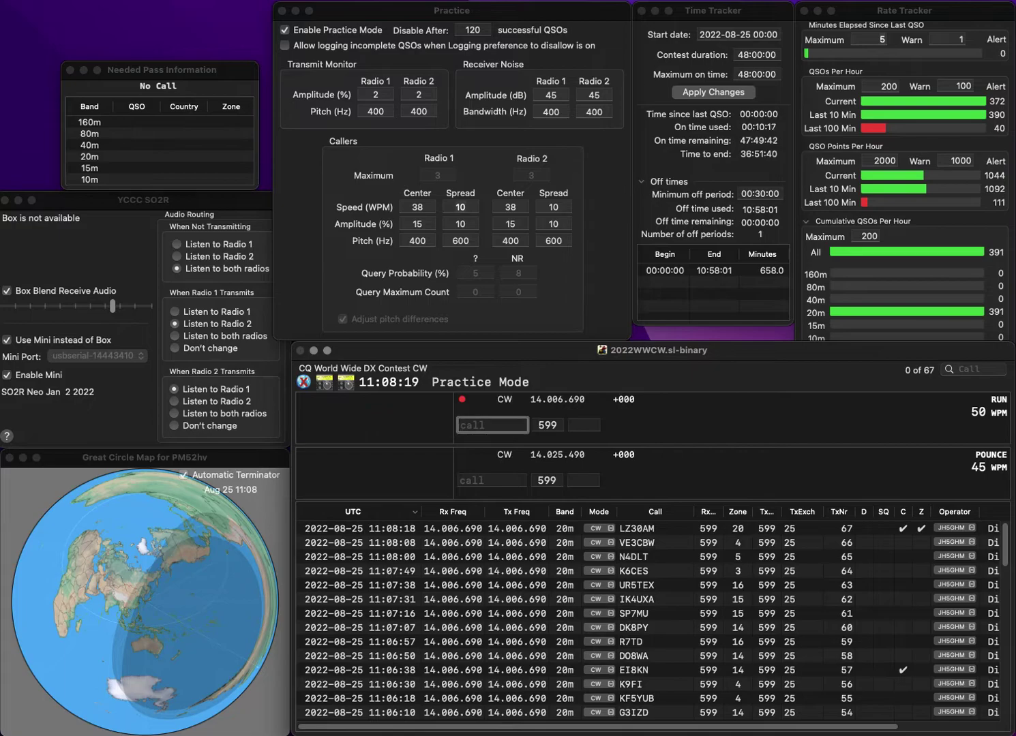
pyautogui.write('PU2')
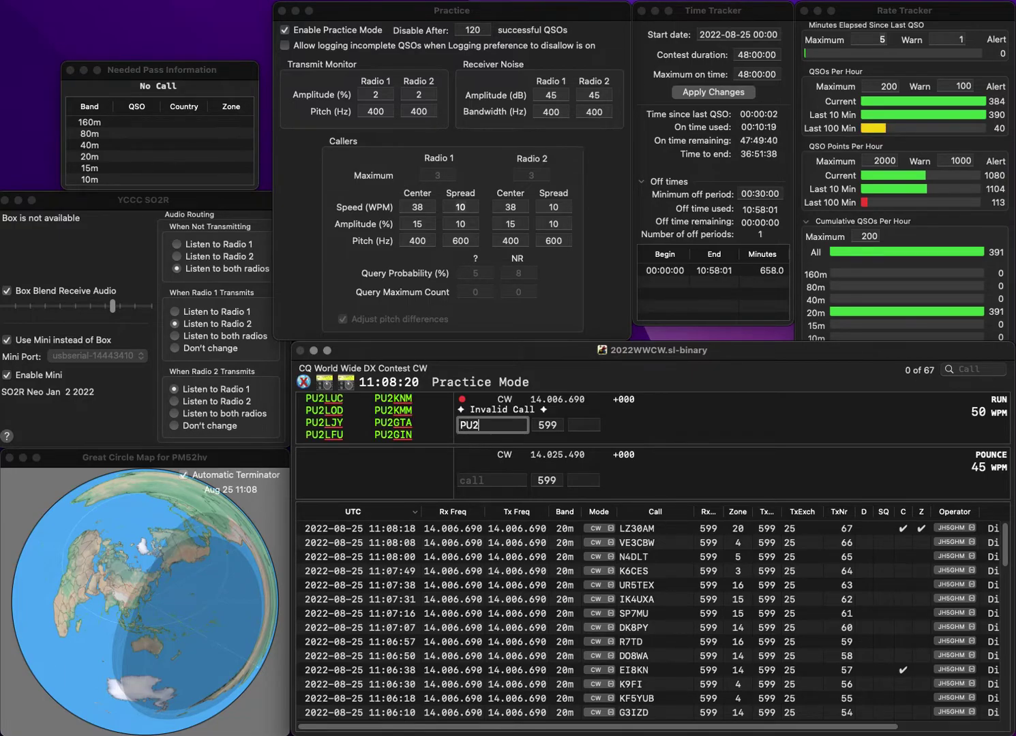
pyautogui.write('YVA')
pyautogui.press('space')
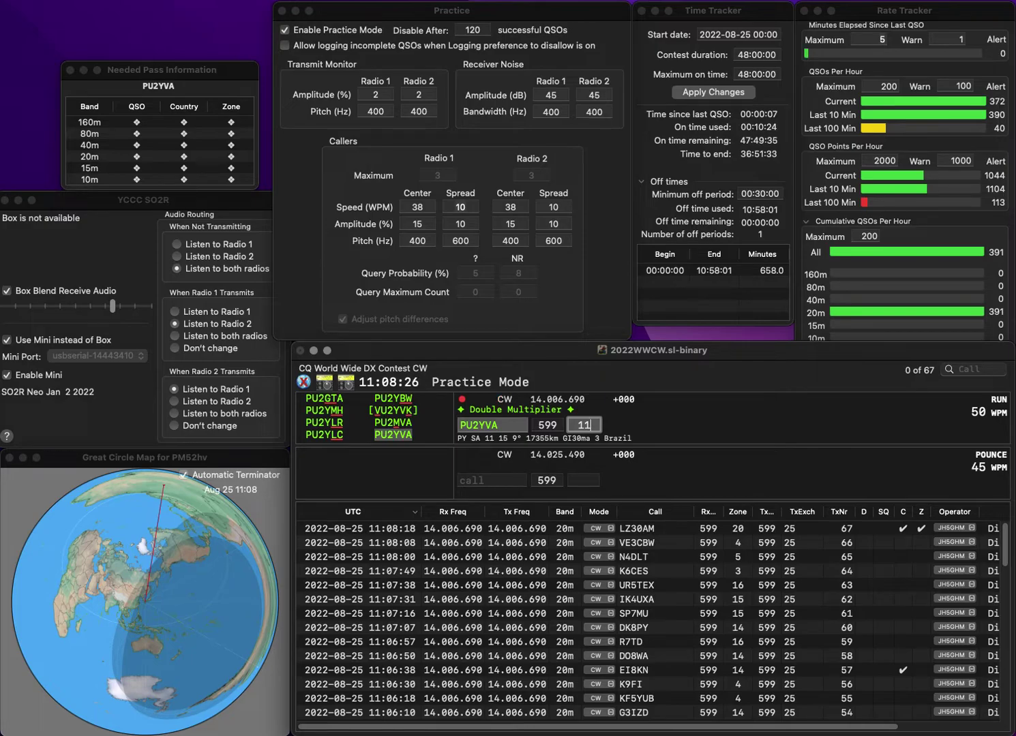
pyautogui.press('Return')
# Log a run contact with K1EO, with report 599 and zone 5
pyautogui.write('K1EO')
pyautogui.press('space')
pyautogui.write('5')
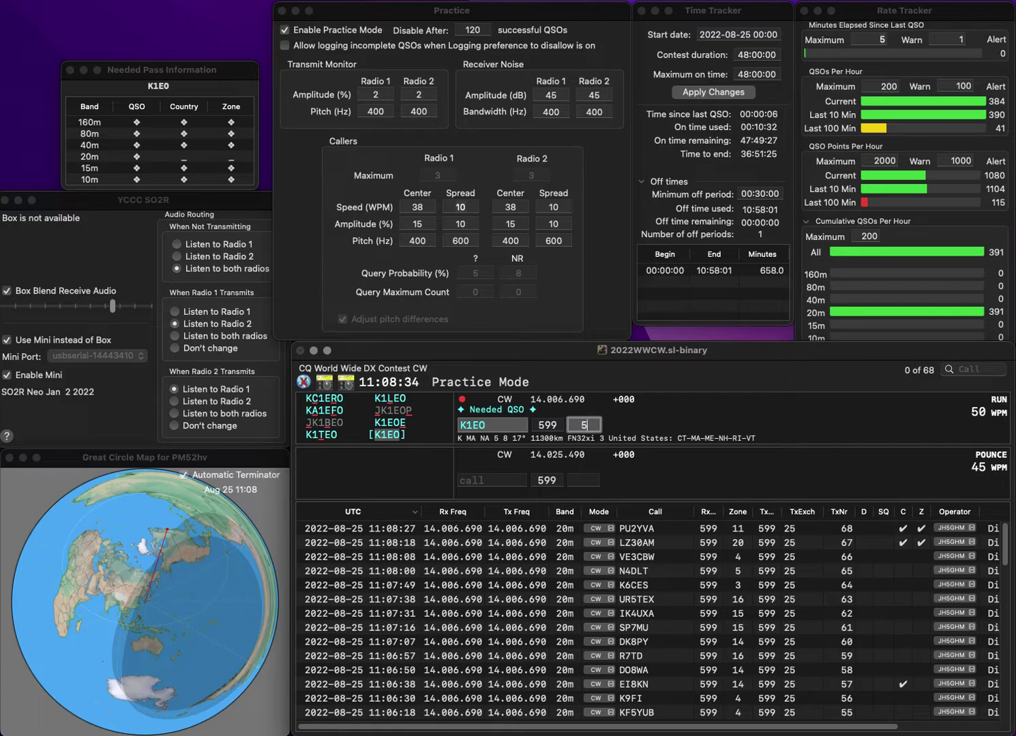
pyautogui.press('Return')
pyautogui.write('OK1KAM')
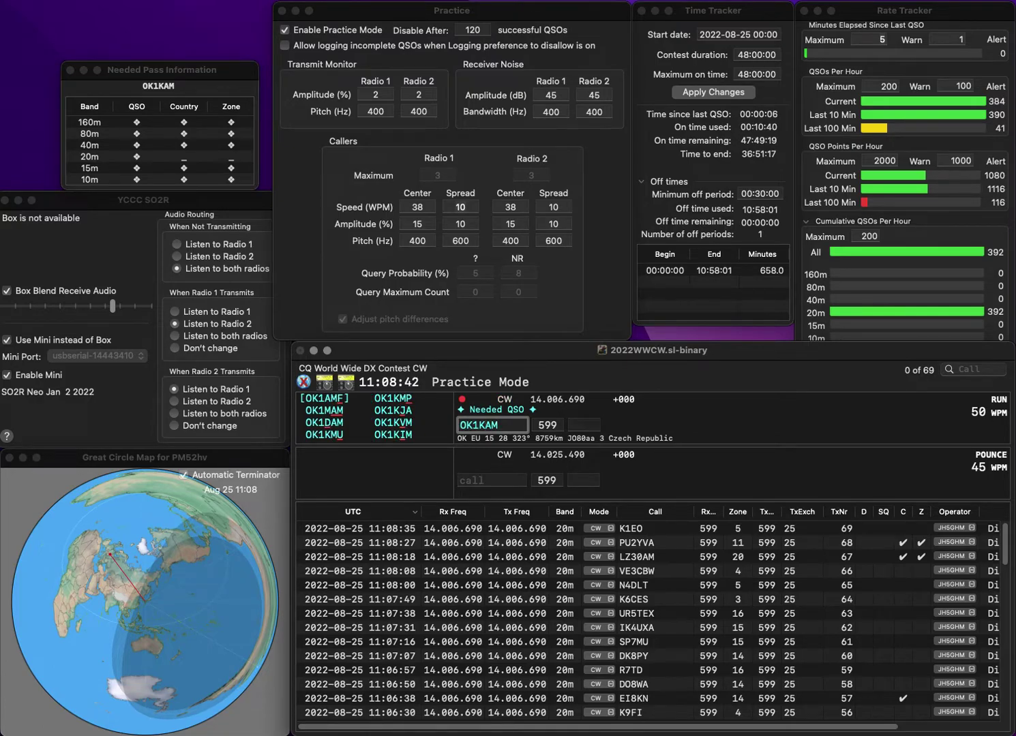
pyautogui.click(485, 425)
pyautogui.press('BackSpace')
pyautogui.write('M')
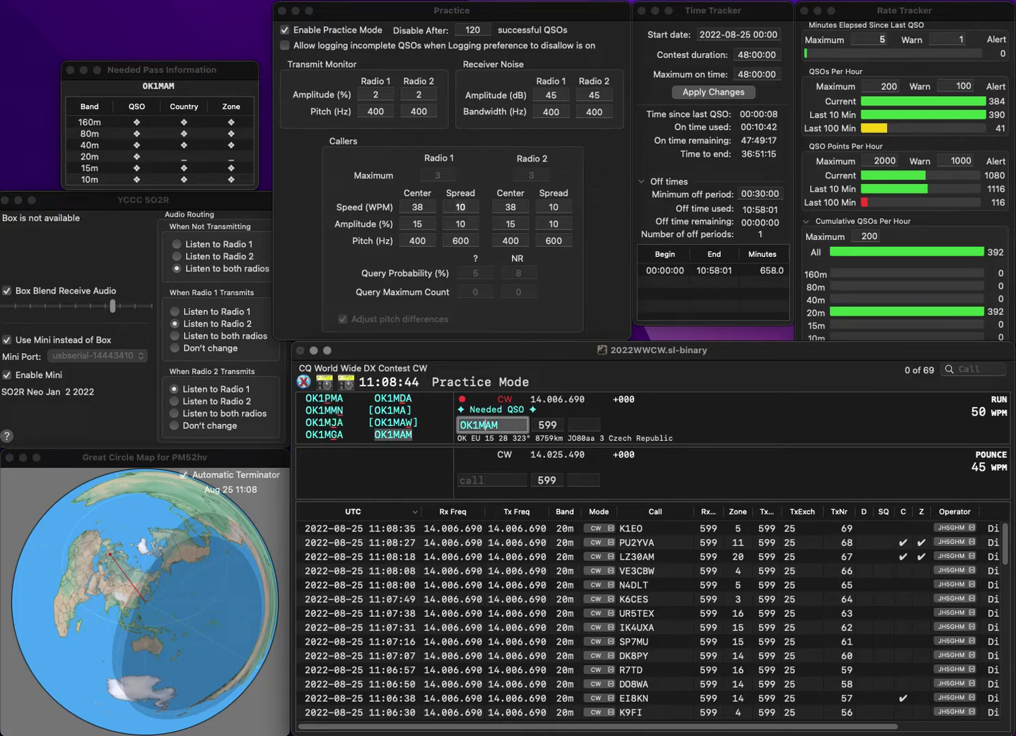
pyautogui.press('Tab')
pyautogui.write('15')
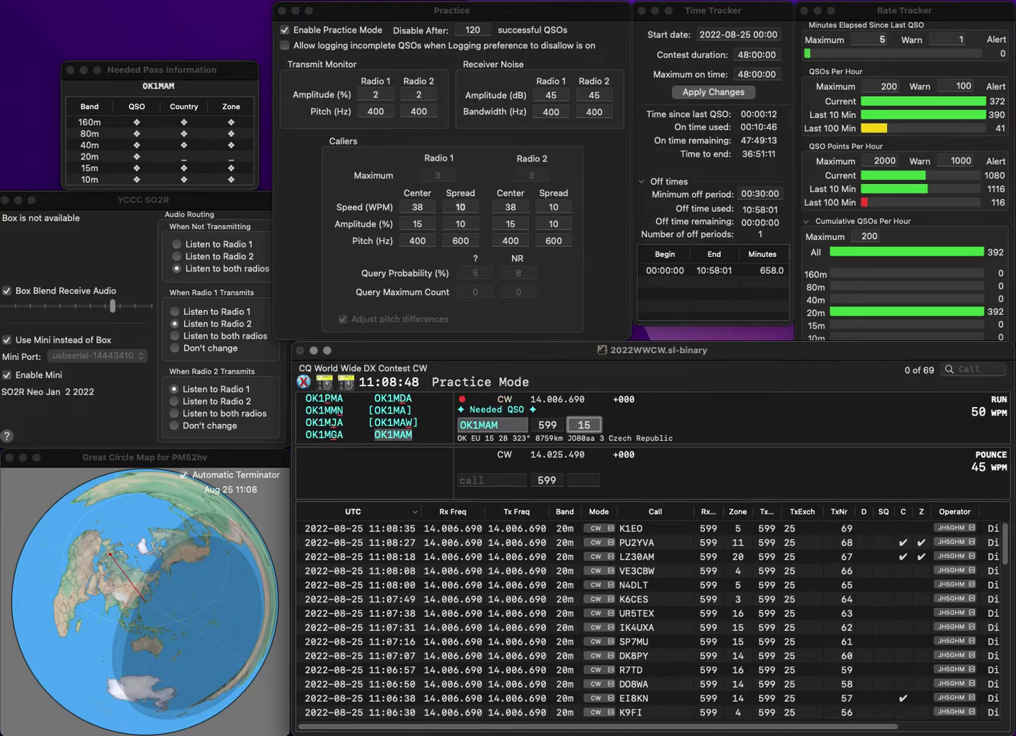
pyautogui.press('Return')
pyautogui.write('W')
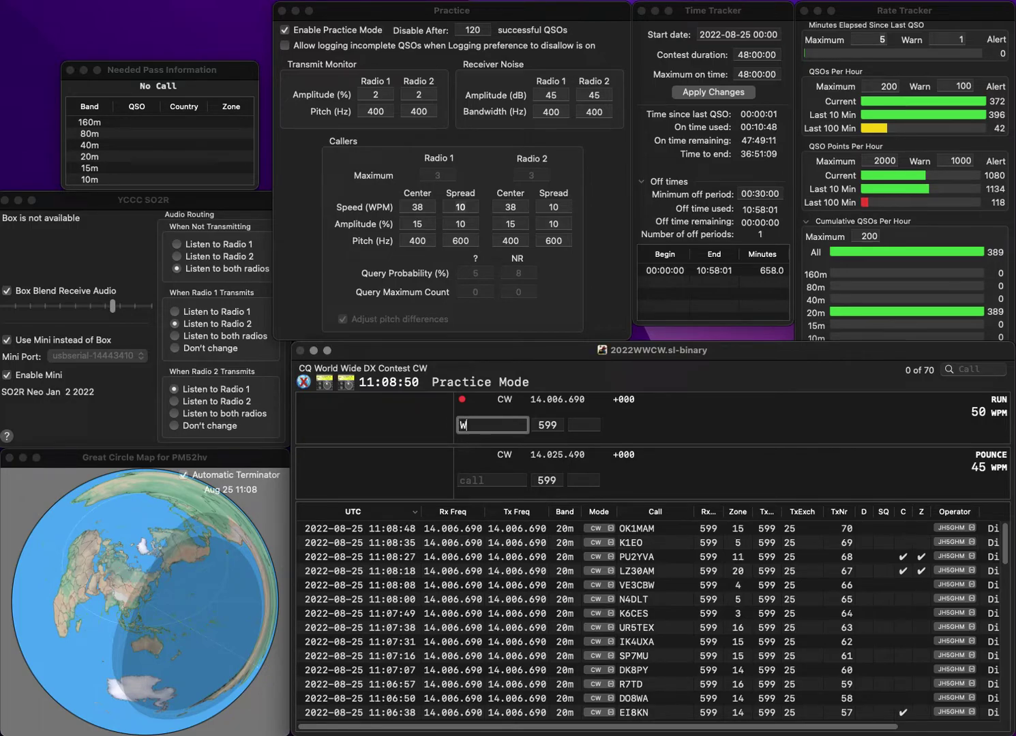
pyautogui.write('8MSK')
pyautogui.press('space')
pyautogui.write('4')
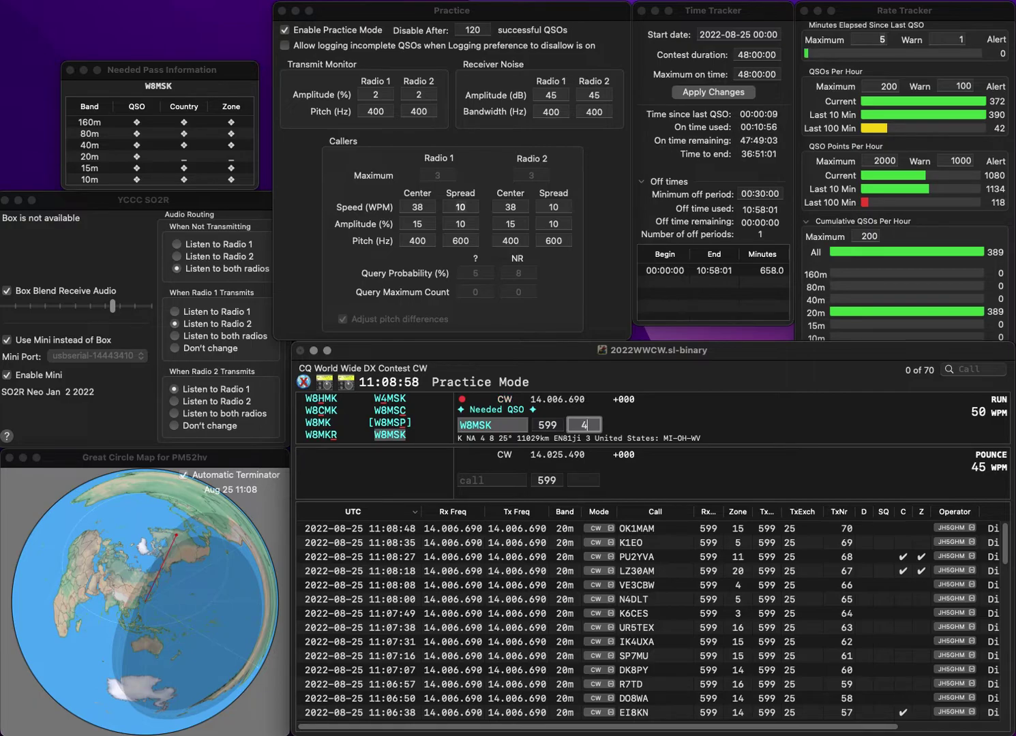
pyautogui.press('Return')
pyautogui.write('KD8W')
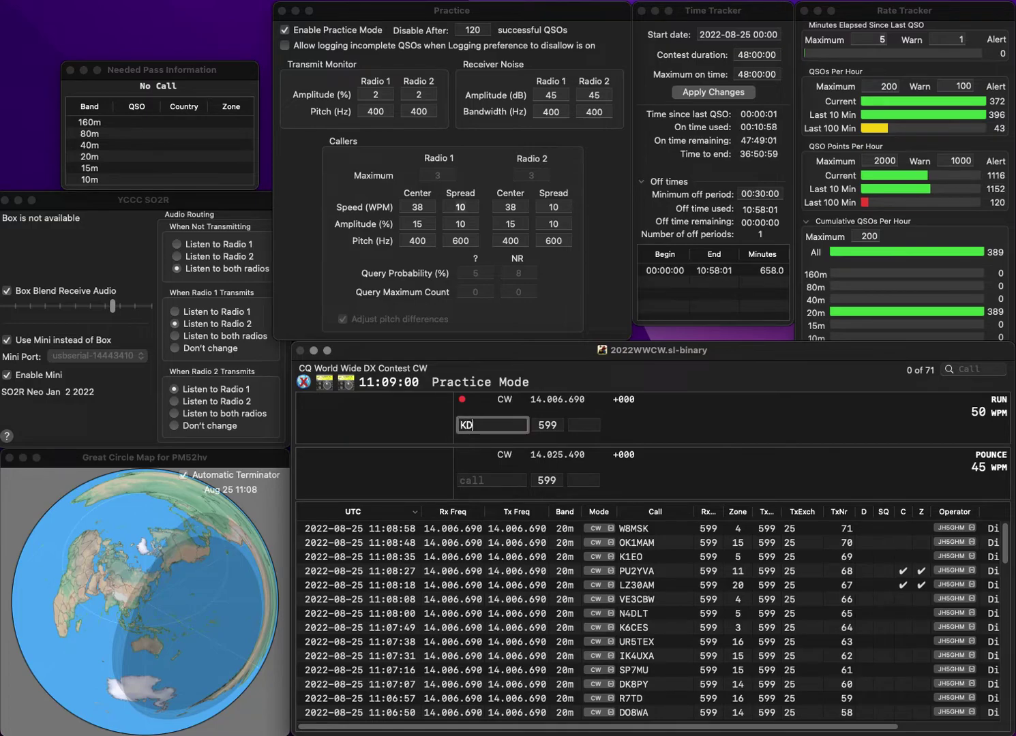
pyautogui.press('space')
pyautogui.write('4')
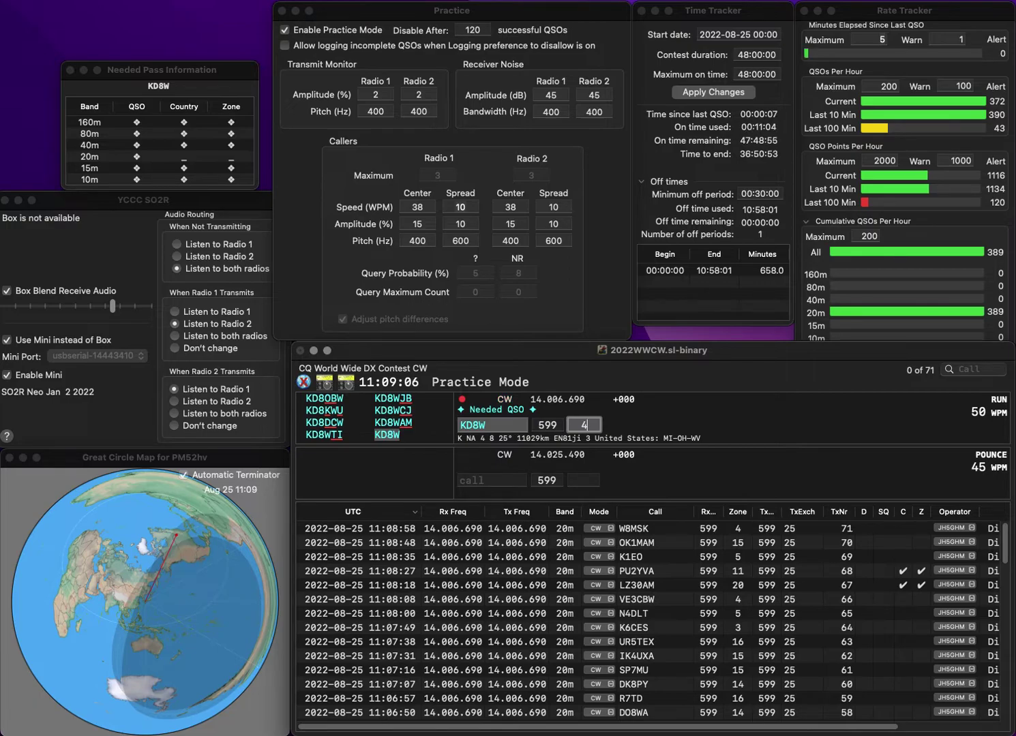
pyautogui.press('Return')
pyautogui.write('JF')
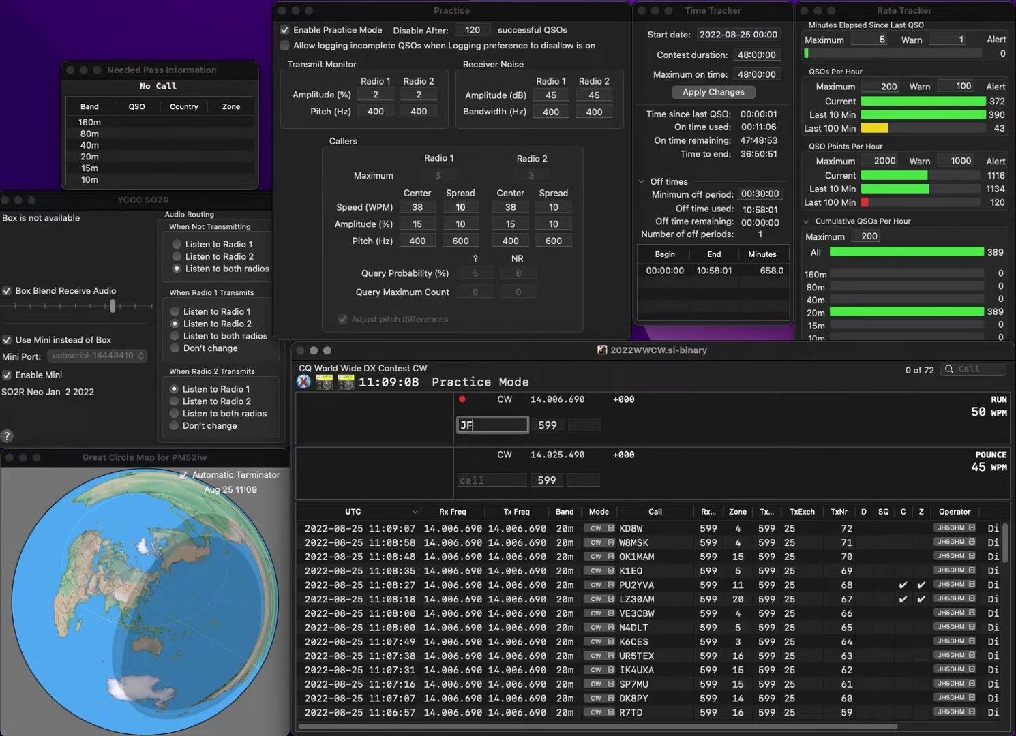
pyautogui.write('2ERS')
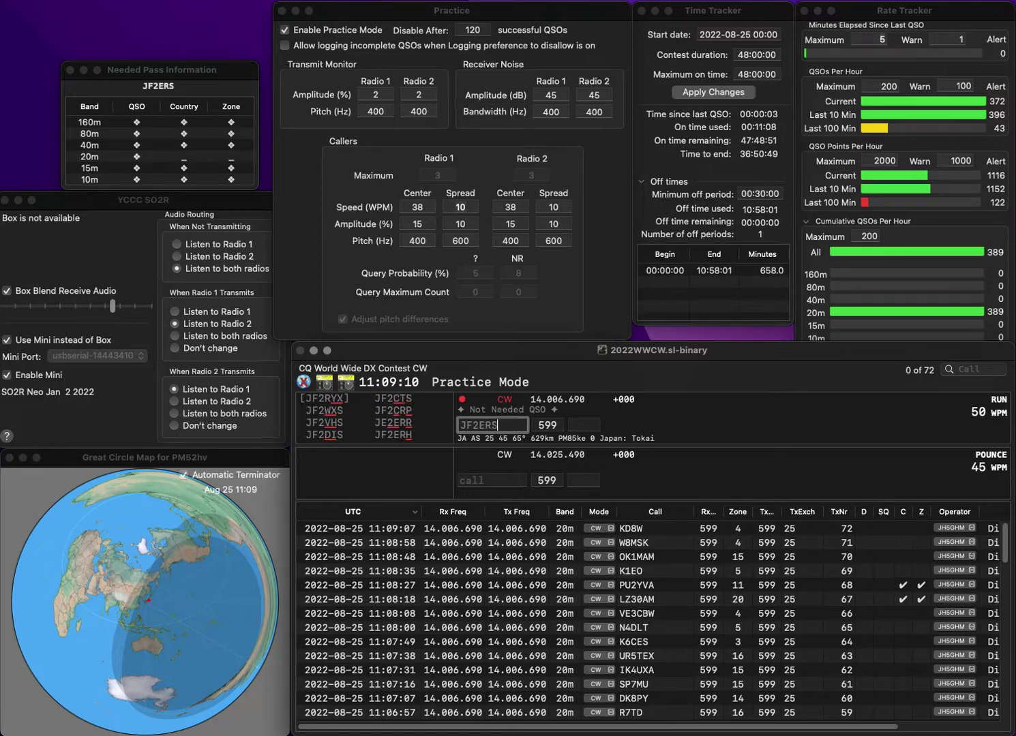
pyautogui.press('BackSpace')
pyautogui.write('H')
pyautogui.press('Tab')
pyautogui.write('25')
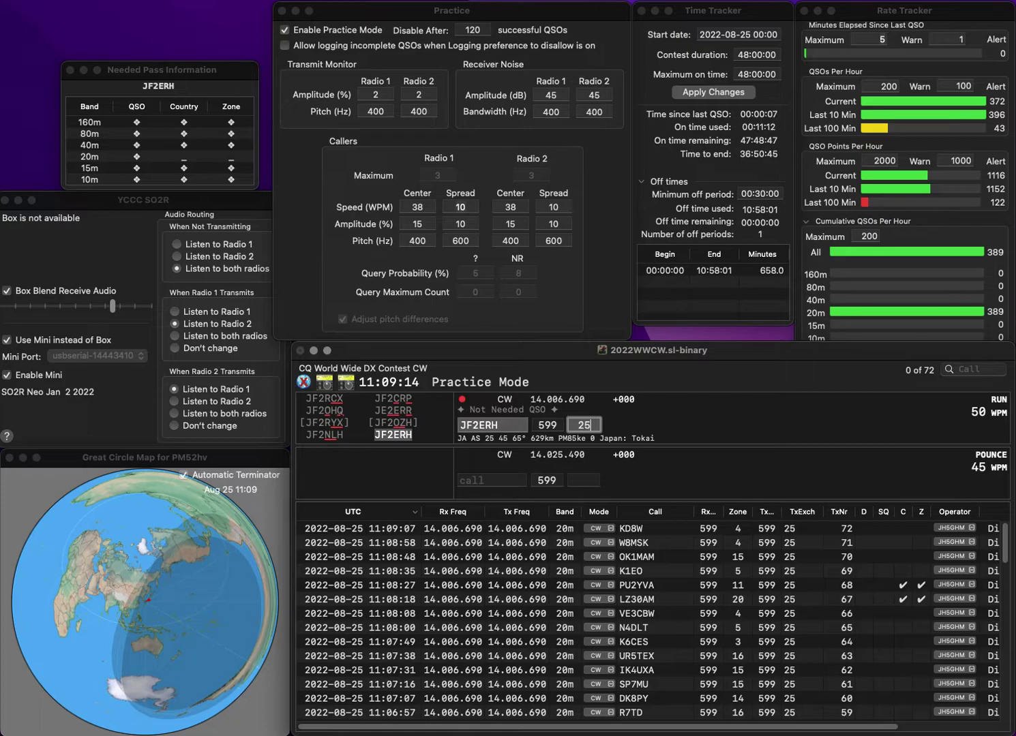
pyautogui.press('Return')
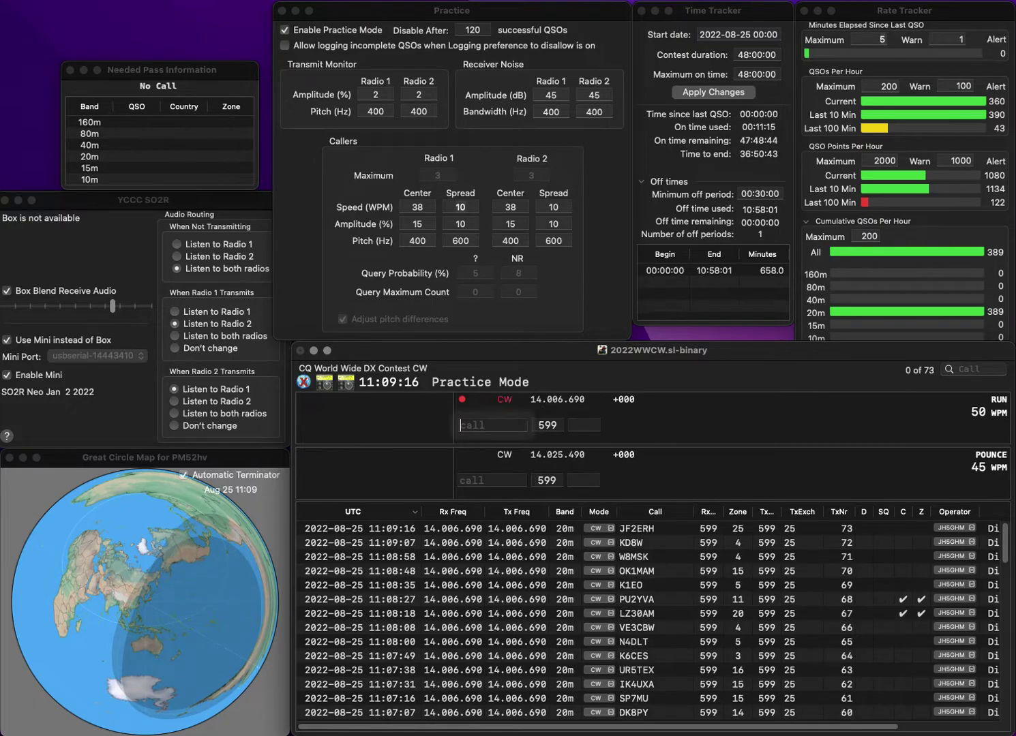
pyautogui.write('9A/W')
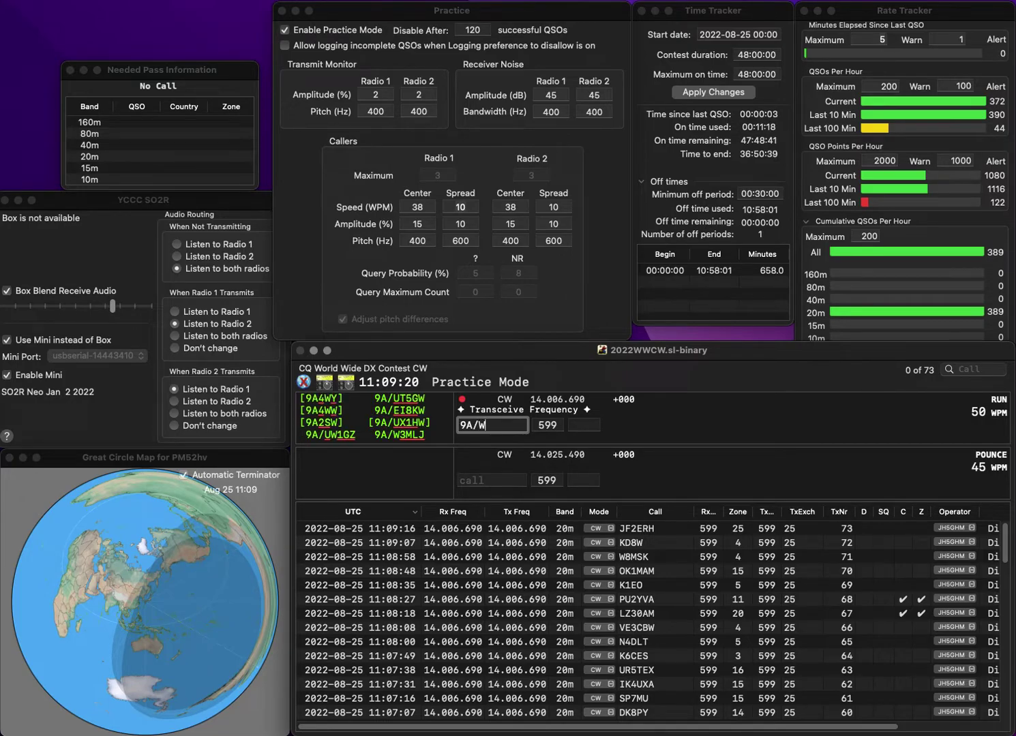
pyautogui.write('3MLJ')
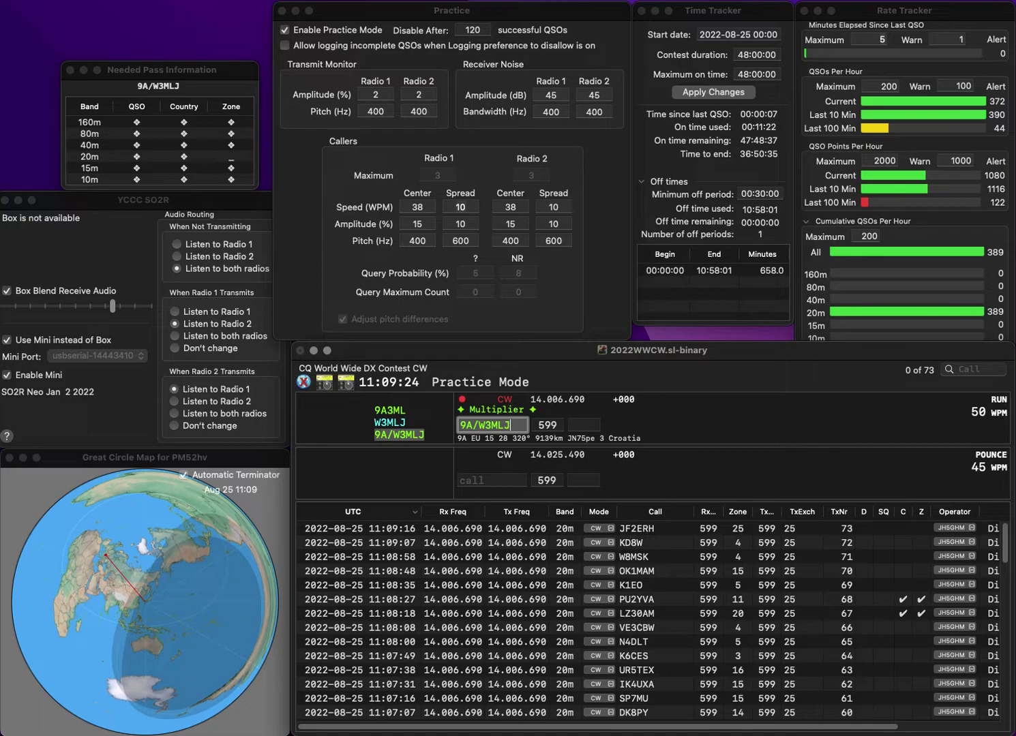
pyautogui.press('Return')
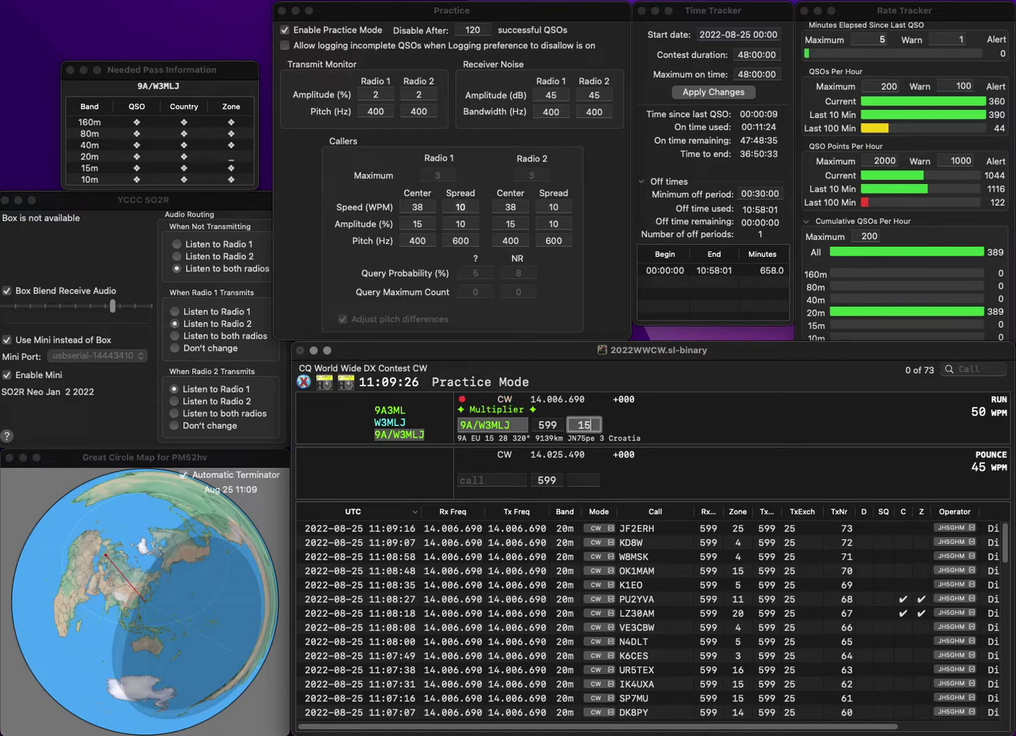
pyautogui.press('Return')
# Log a run contact with OS0S, correcting the call's second letter to S, with report 599 and zone 14
pyautogui.write('OH0S')
pyautogui.press('Left')
pyautogui.press('Left')
pyautogui.press('BackSpace')
pyautogui.write('S')
pyautogui.press('space')
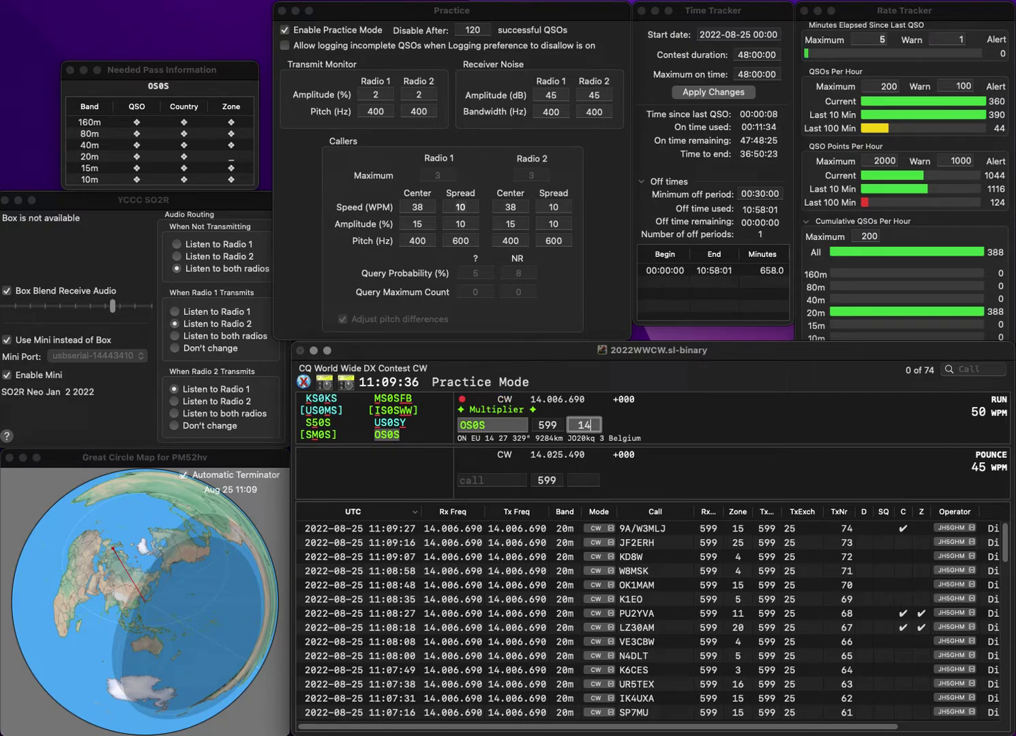
pyautogui.press('Return')
# Log two run contacts with report 599: R4WT with zone 16 and PP5EI with zone 11
pyautogui.write('RV')
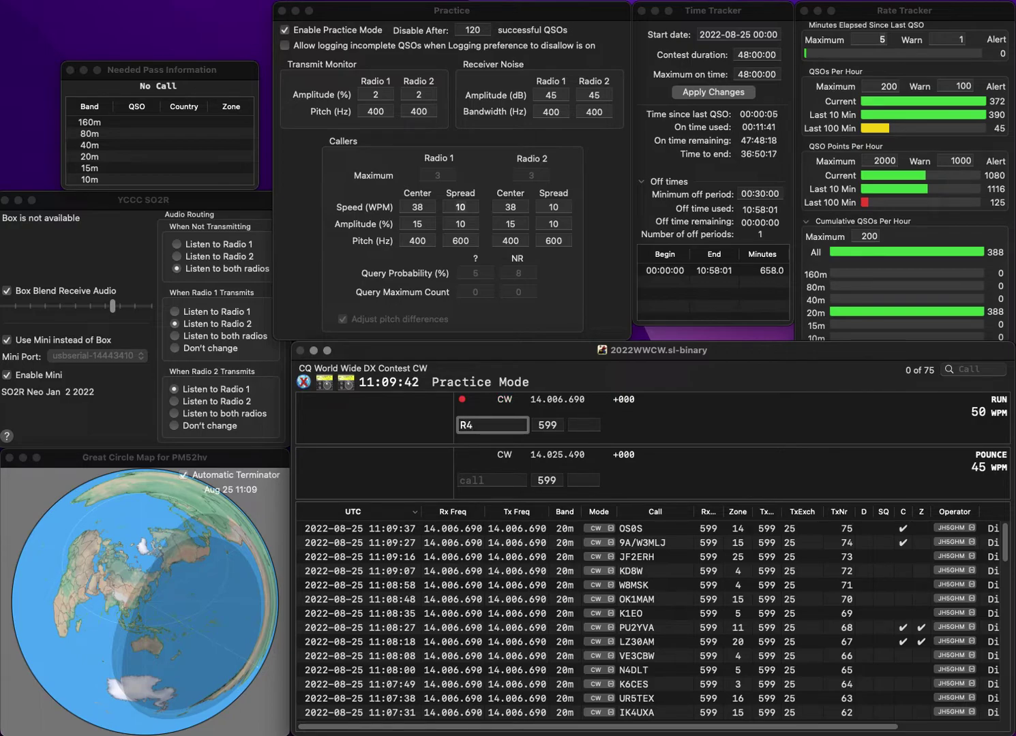
pyautogui.write('WT')
pyautogui.press('space')
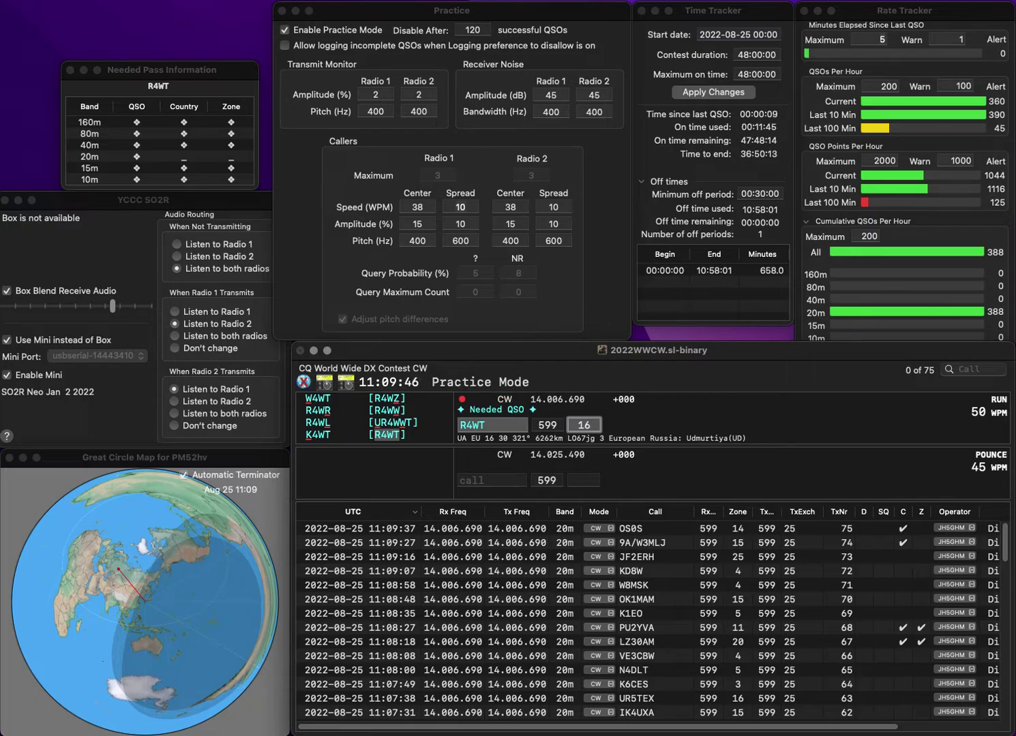
pyautogui.press('Return')
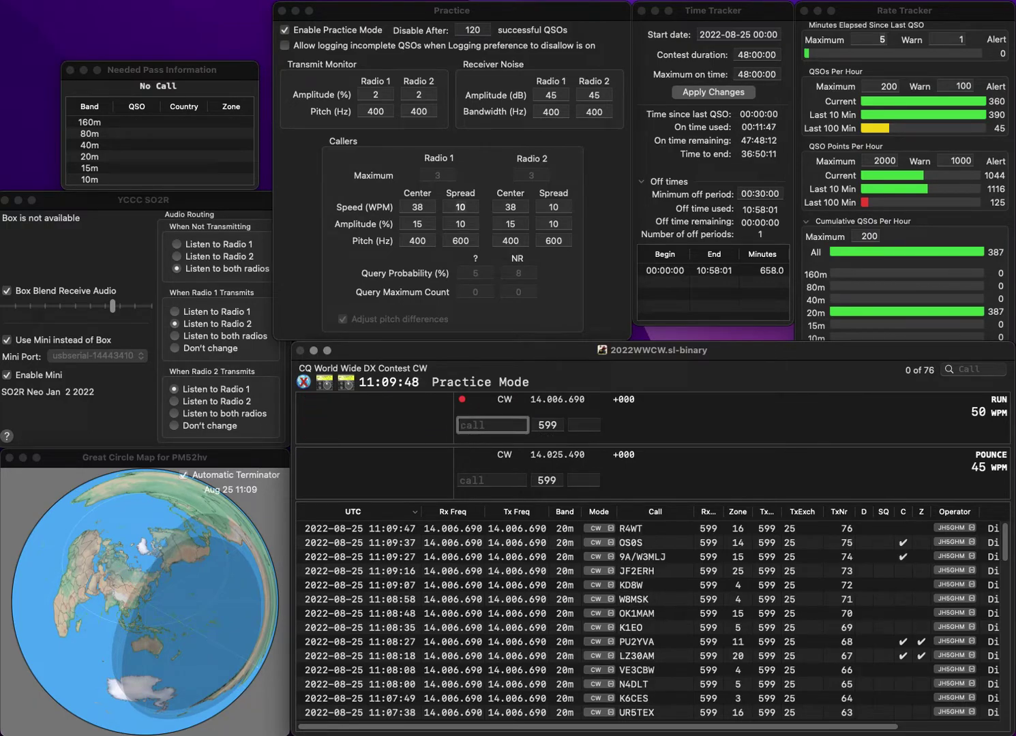
pyautogui.write('PP5E')
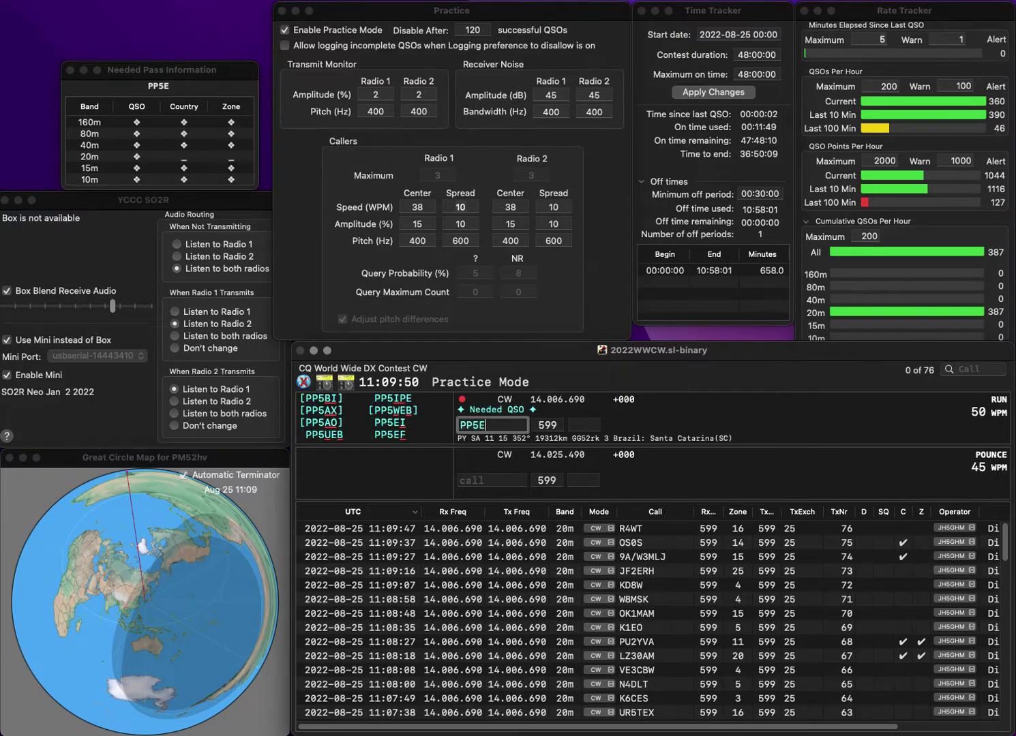
pyautogui.write('I')
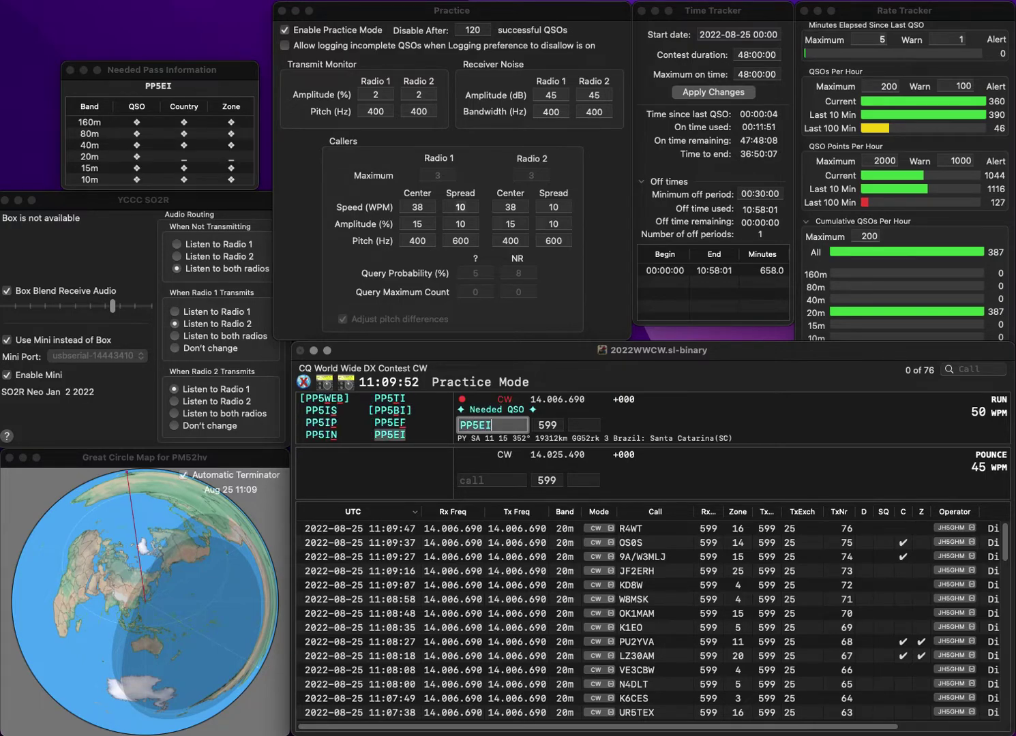
pyautogui.press('space')
pyautogui.write('11')
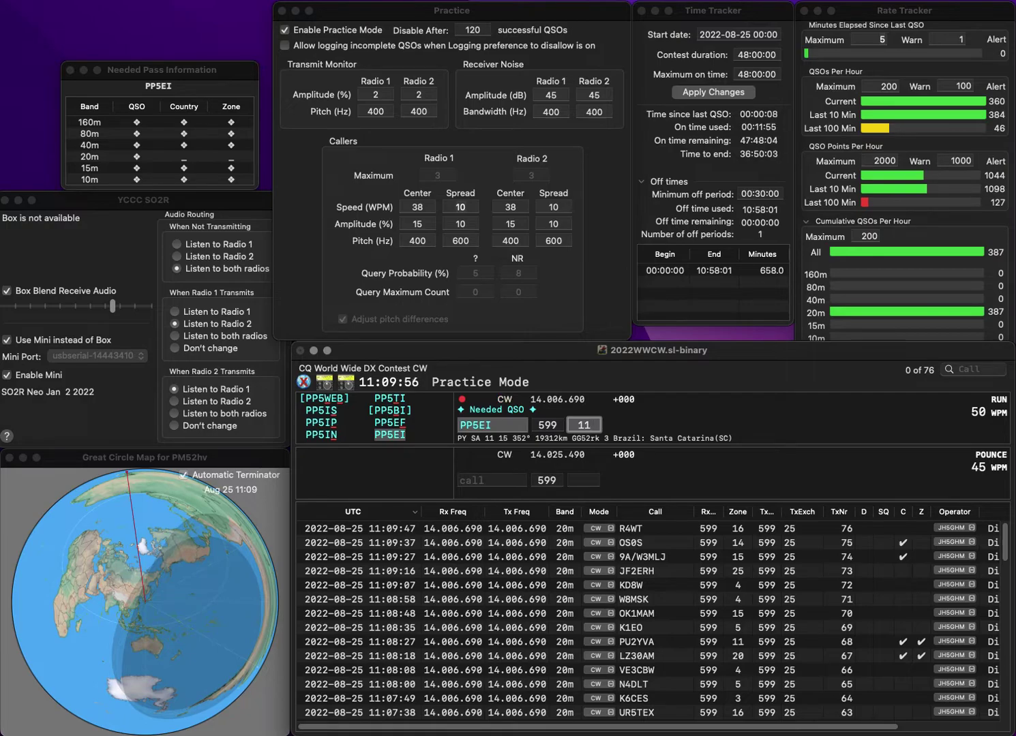
pyautogui.press('Return')
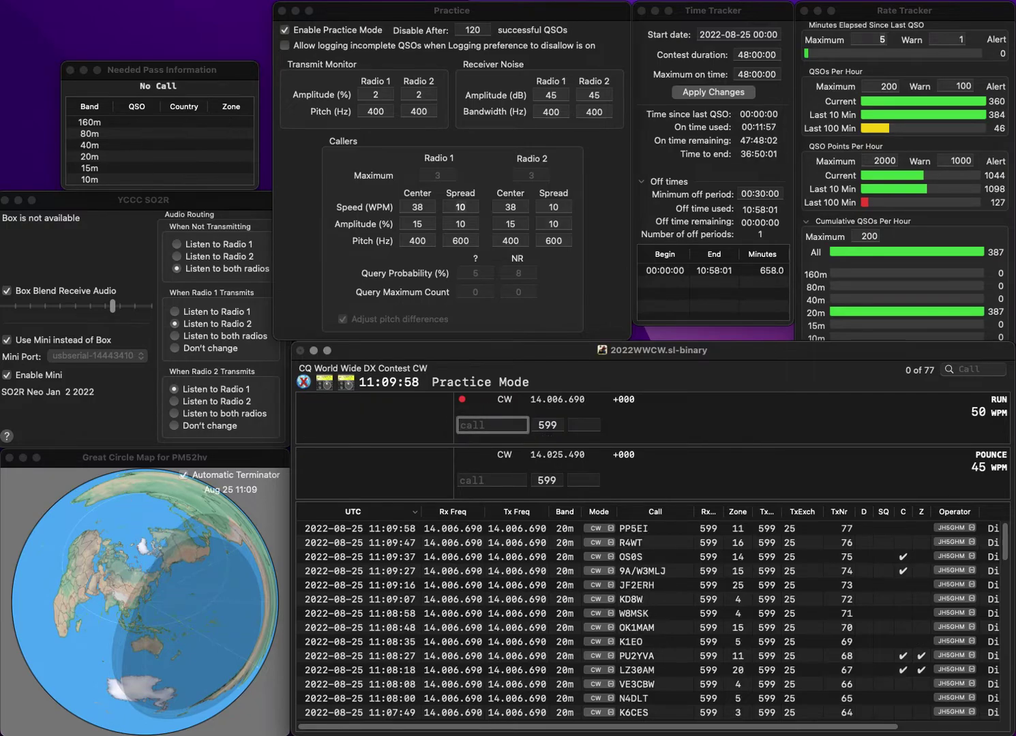
pyautogui.write('IW6')
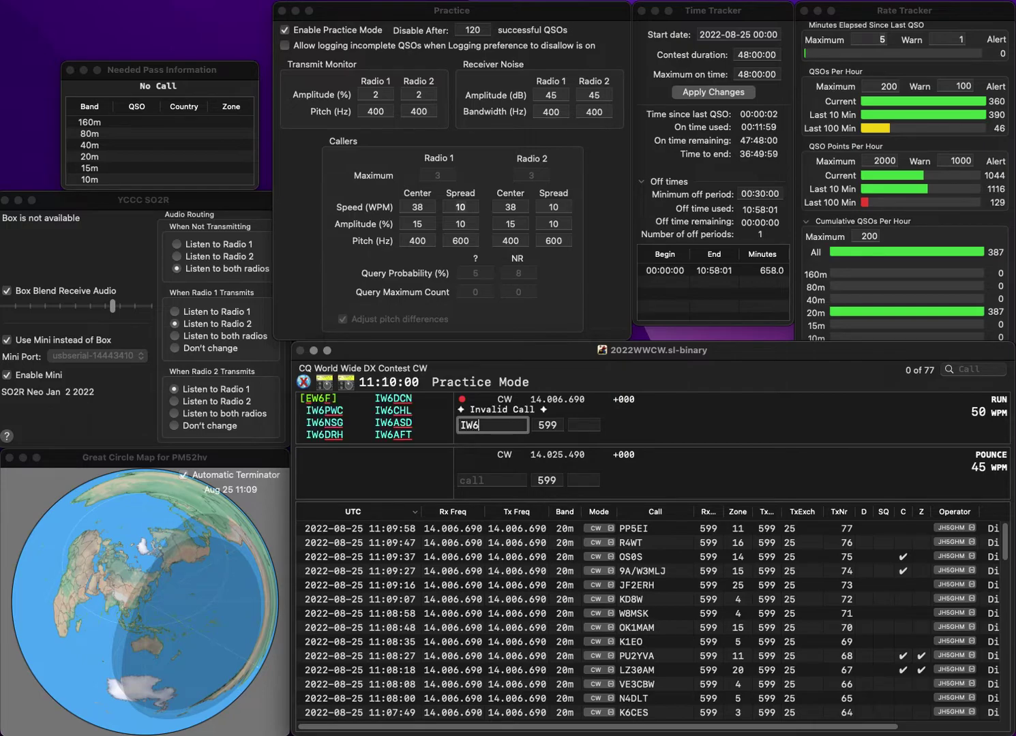
pyautogui.write('NSG')
pyautogui.press('Return')
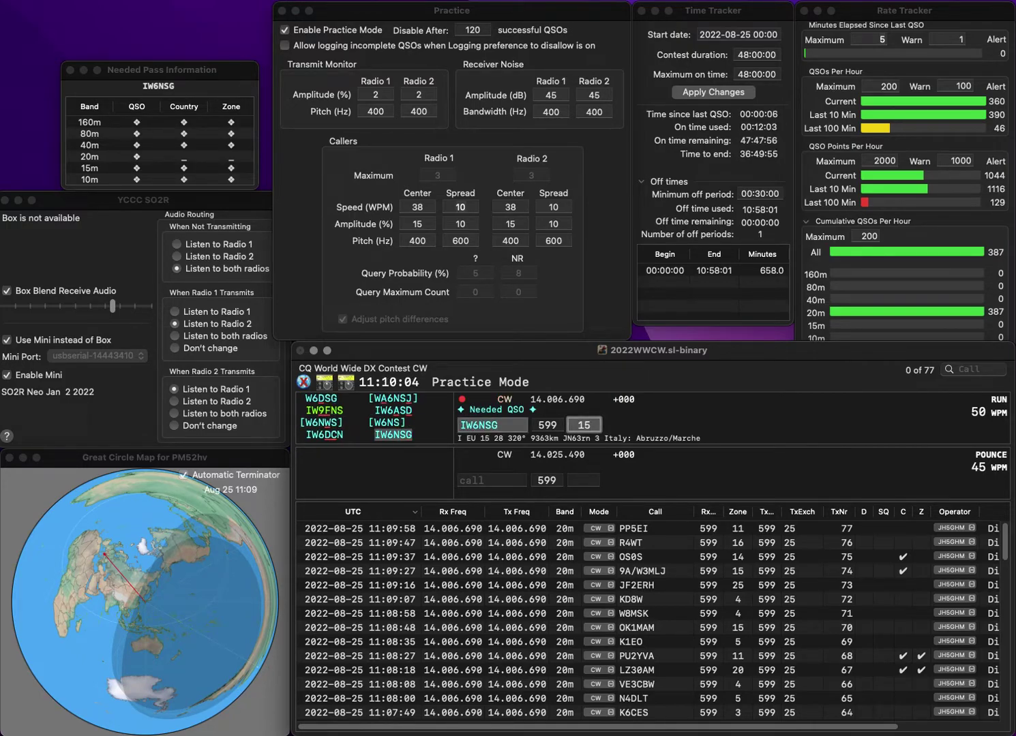
pyautogui.press('Return')
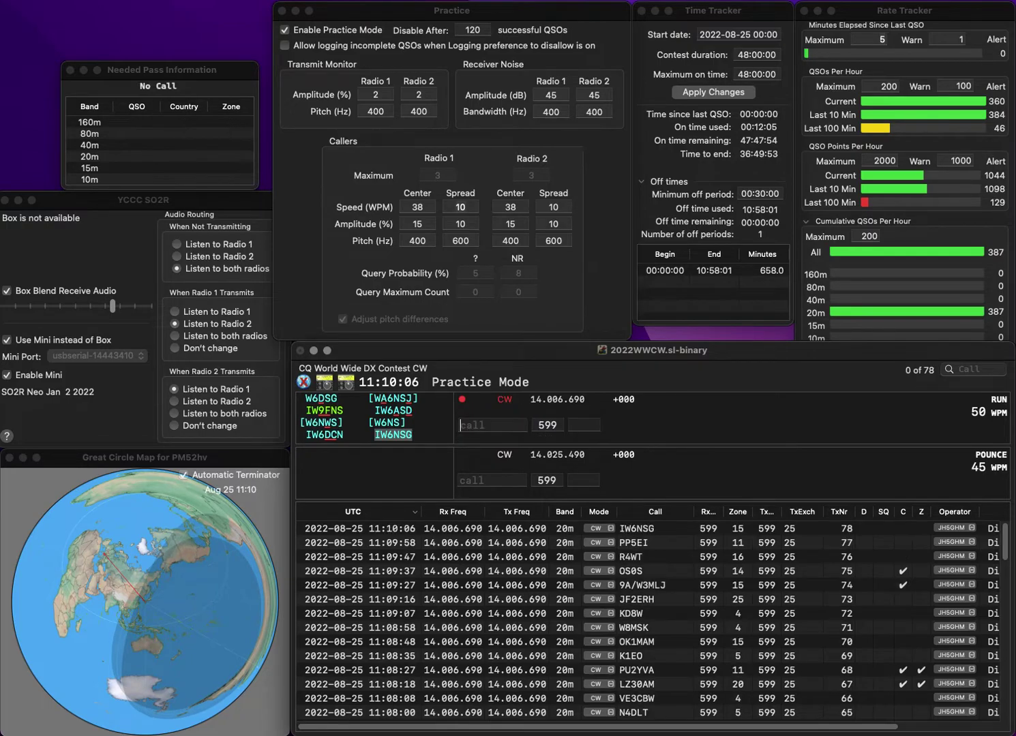
pyautogui.write('RM8Y')
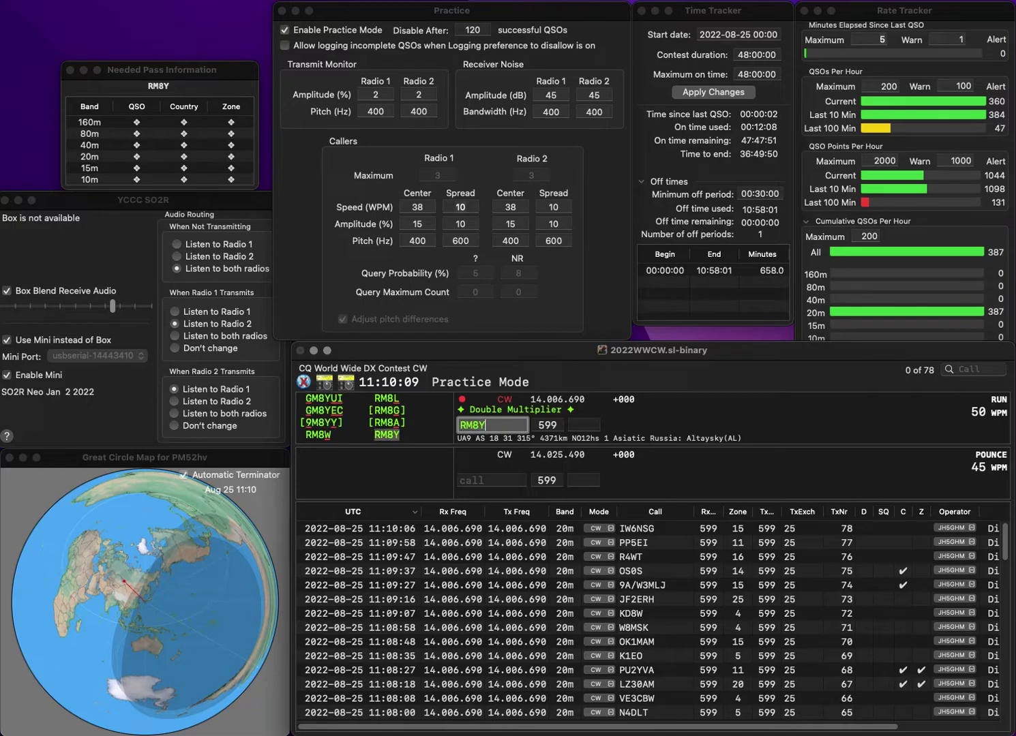
pyautogui.press('Tab')
pyautogui.write('18')
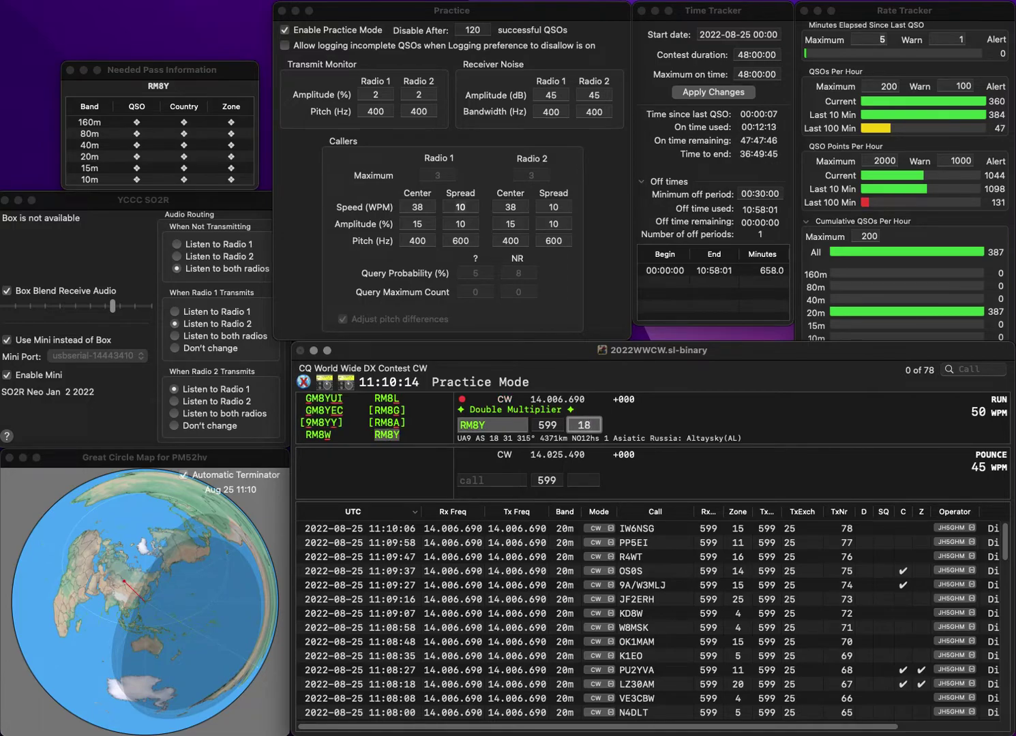
pyautogui.press('Return')
pyautogui.write('VE3NRT')
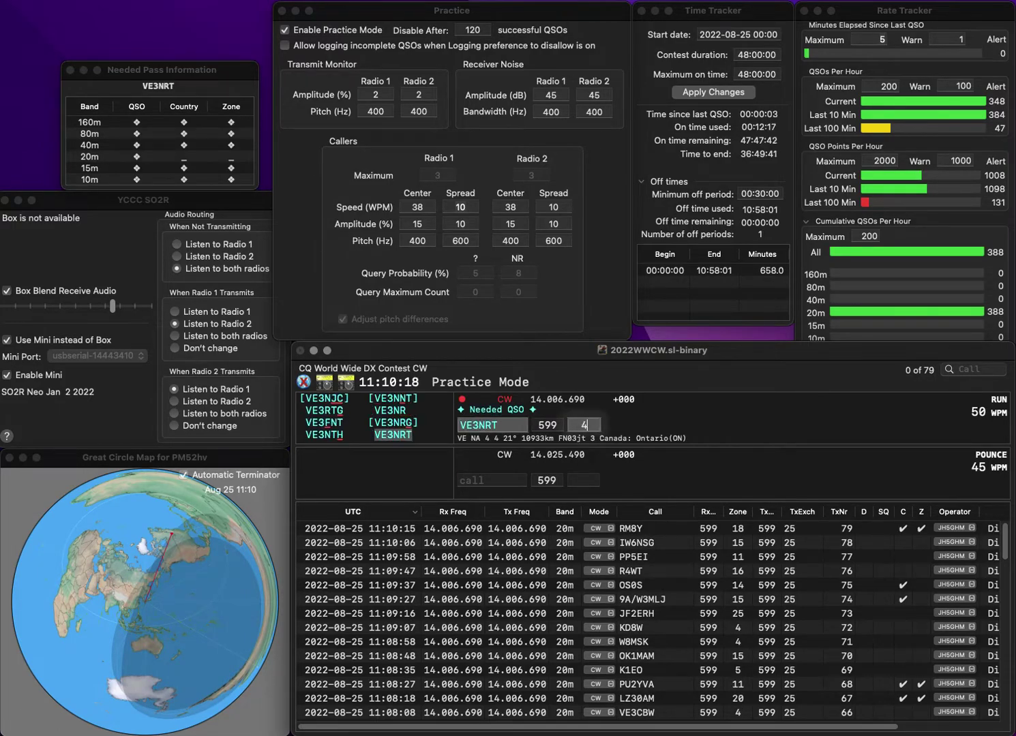
pyautogui.press('space')
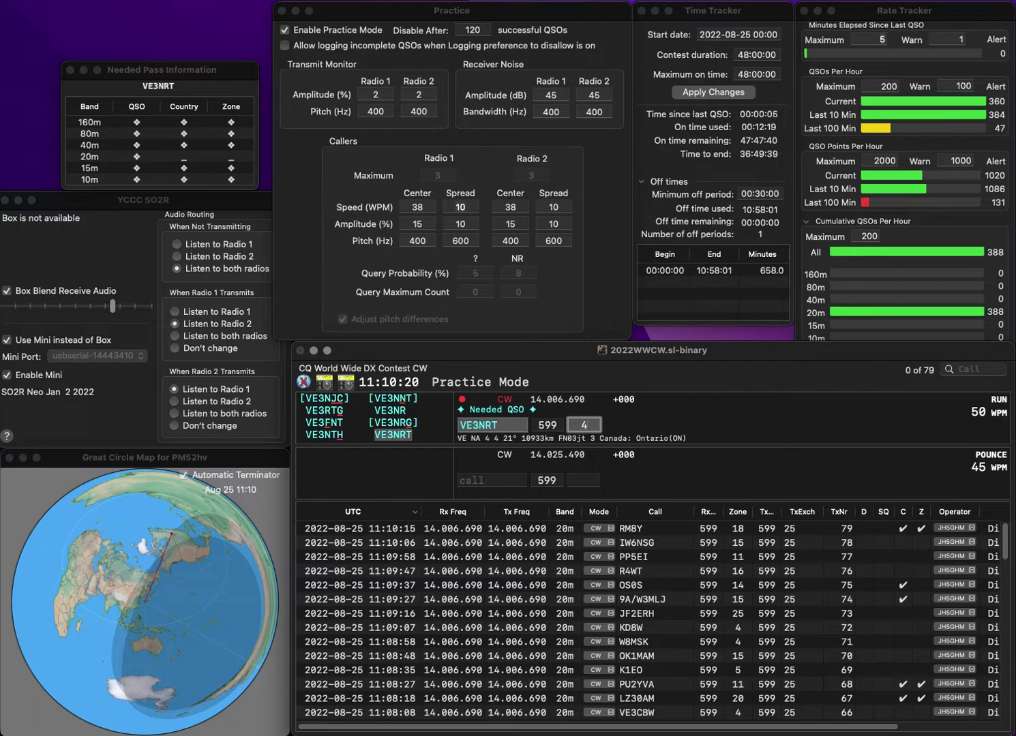
pyautogui.press('Return')
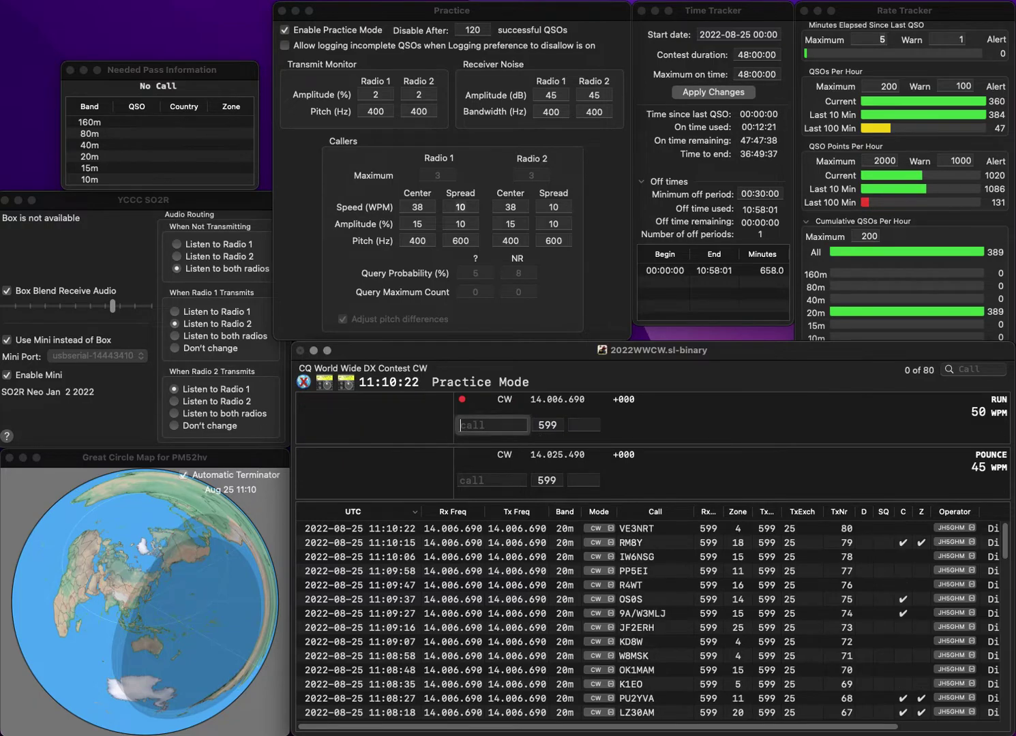
pyautogui.write('KE9UA')
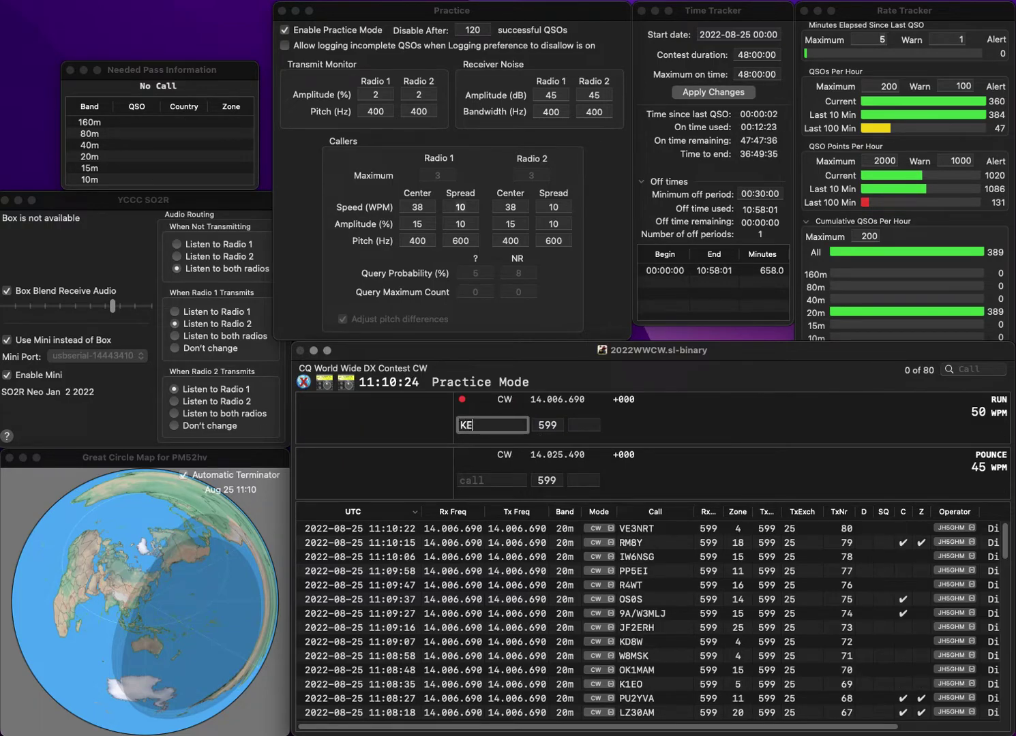
pyautogui.press('space')
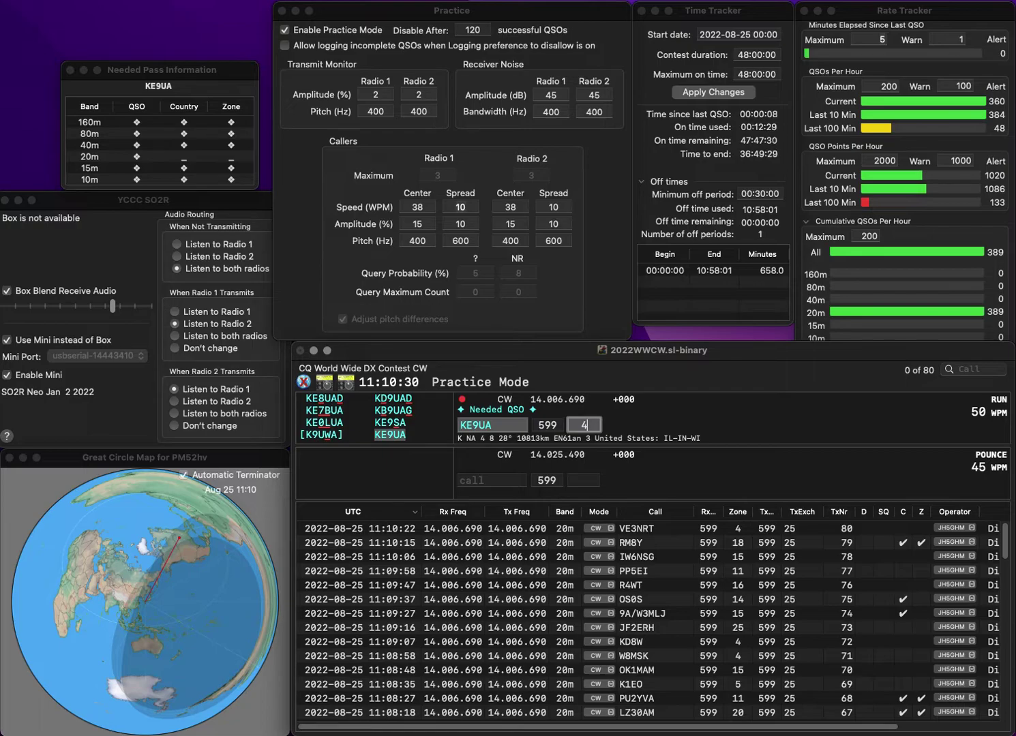
pyautogui.press('Return')
# Log a run contact with R3QF, with report 599 and zone 16
pyautogui.write('R3')
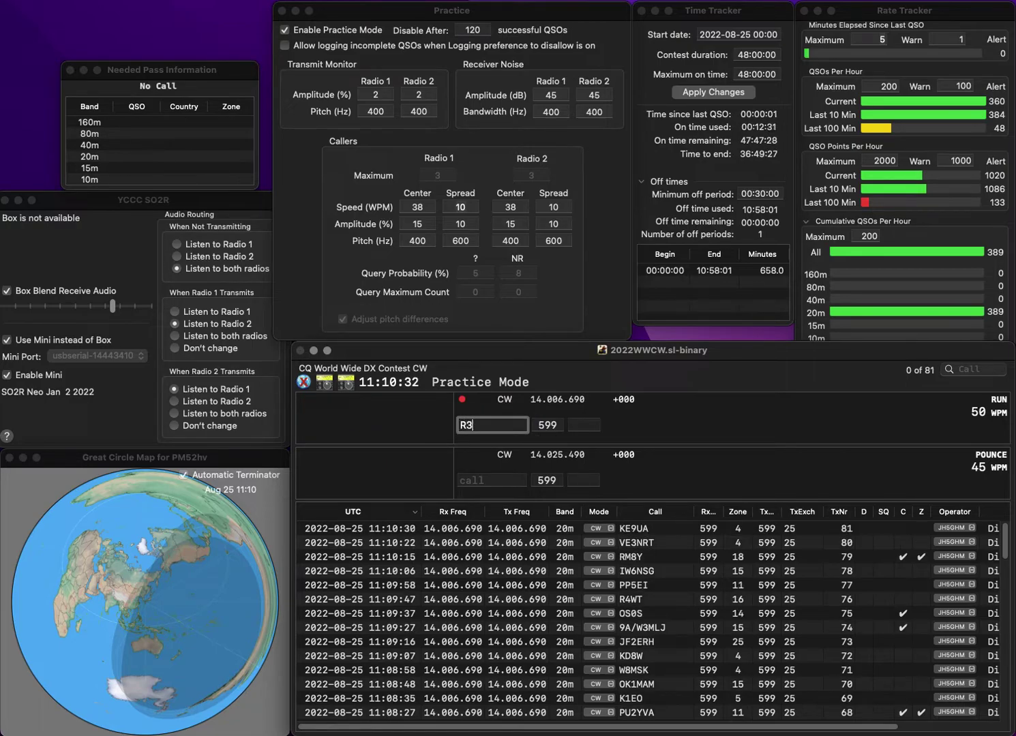
pyautogui.write('QF')
pyautogui.press('space')
pyautogui.write('16')
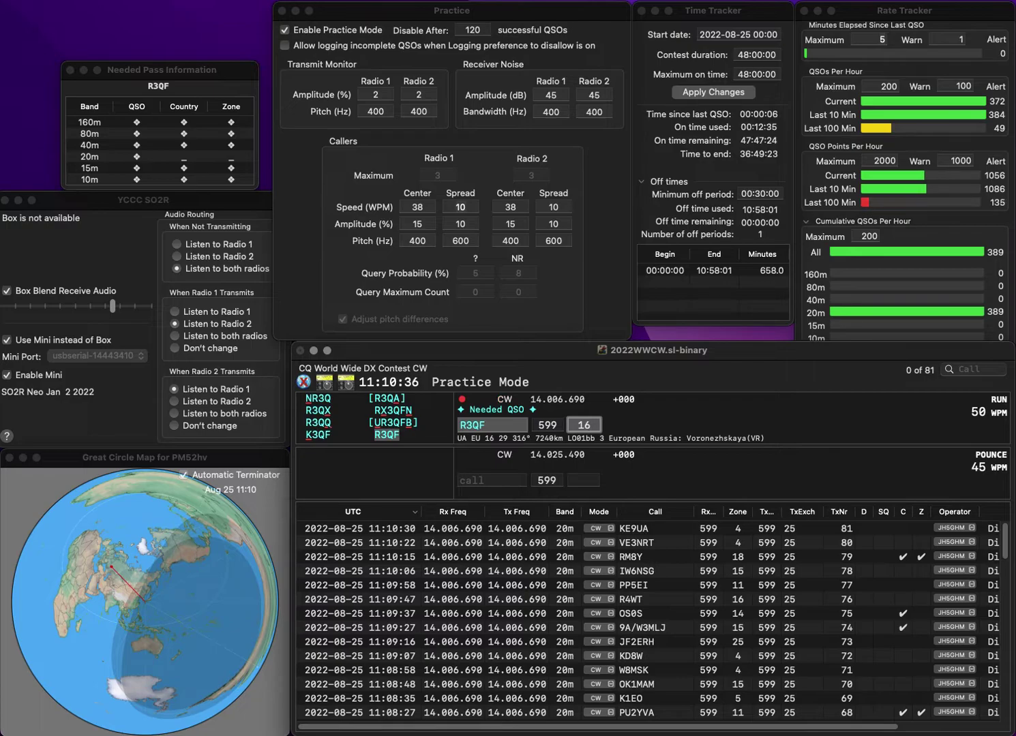
pyautogui.press('Return')
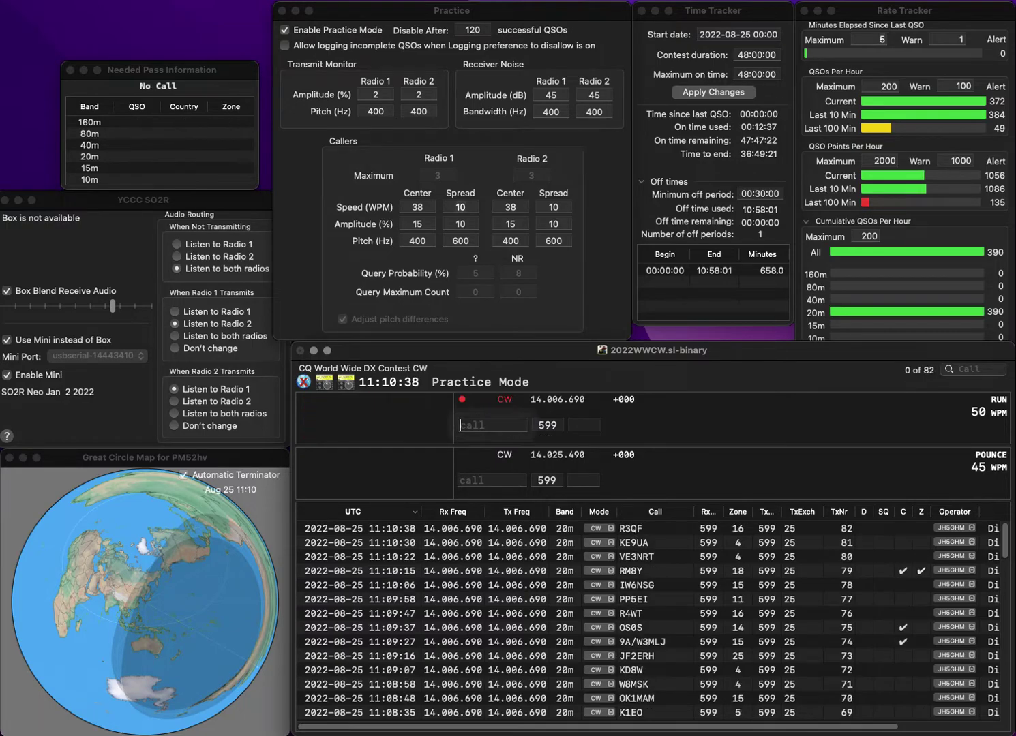
# Log a run contact with JR2XWR, with report 599 and zone 25
pyautogui.write('L2')
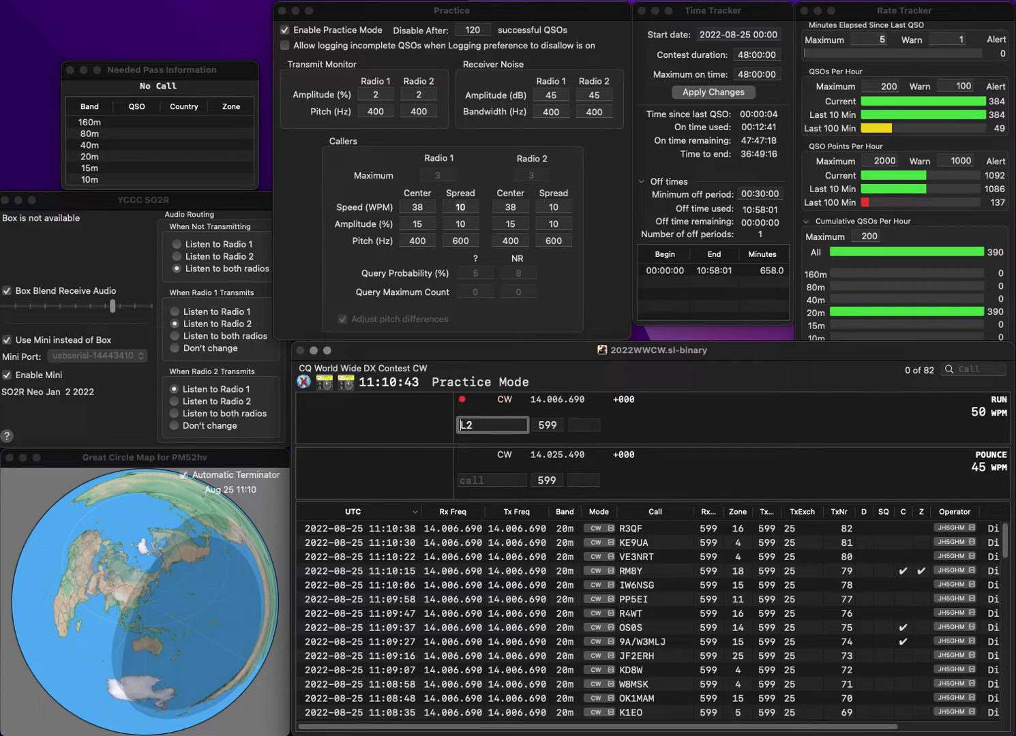
pyautogui.write('JR')
pyautogui.press('Delete')
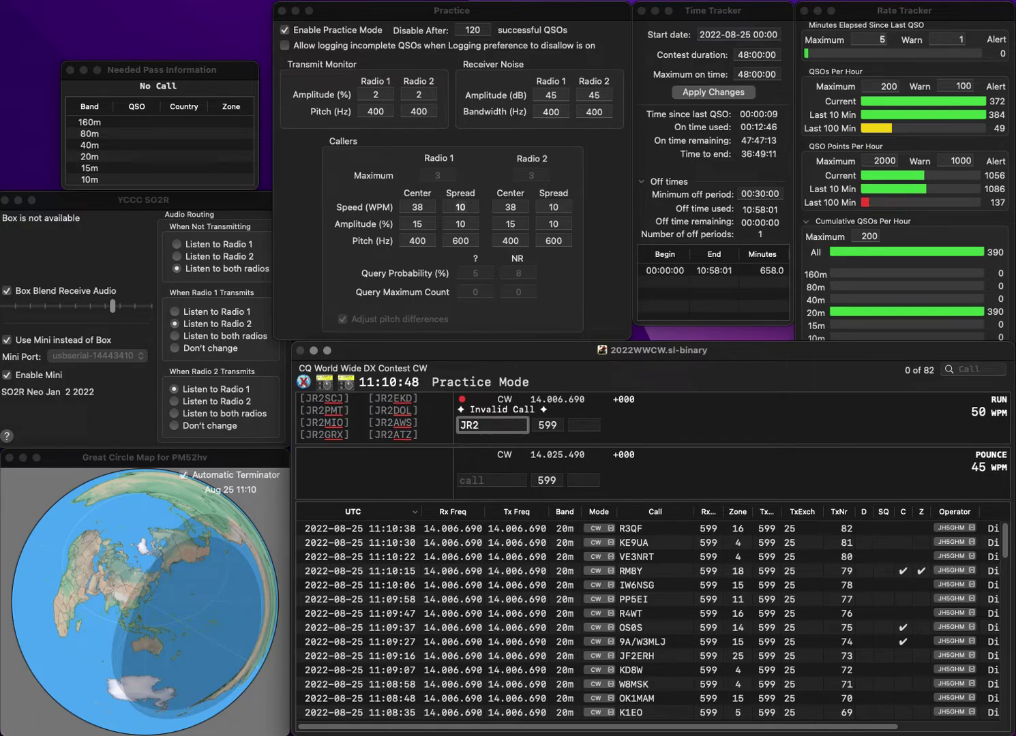
pyautogui.write('XWR')
pyautogui.press('space')
pyautogui.write('25')
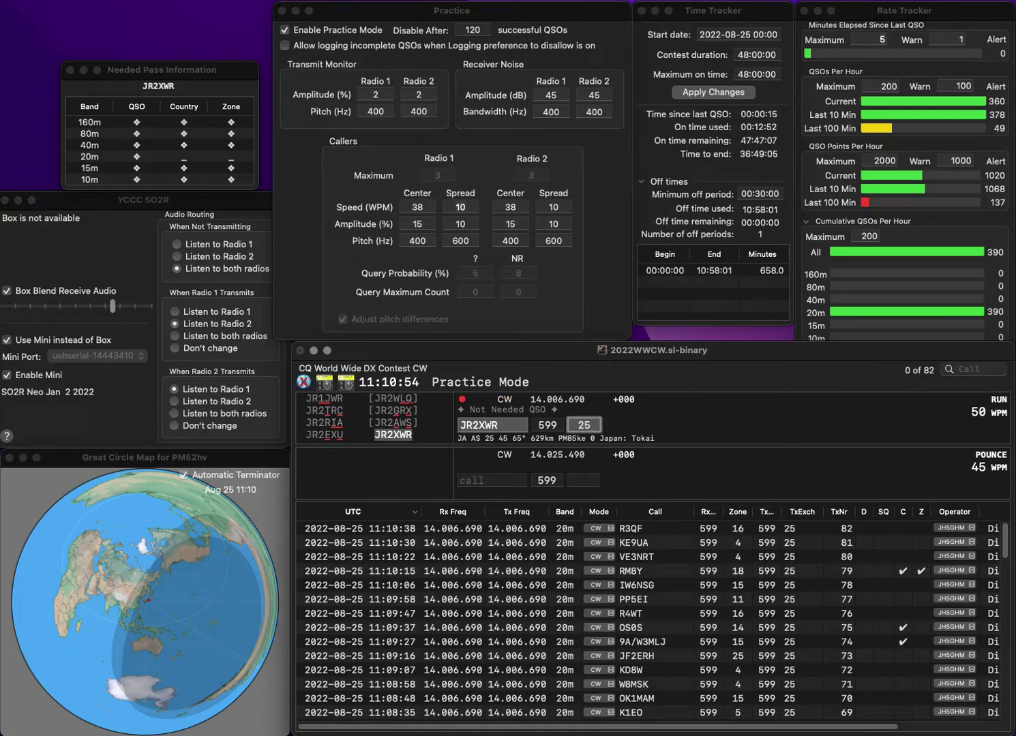
pyautogui.press('Return')
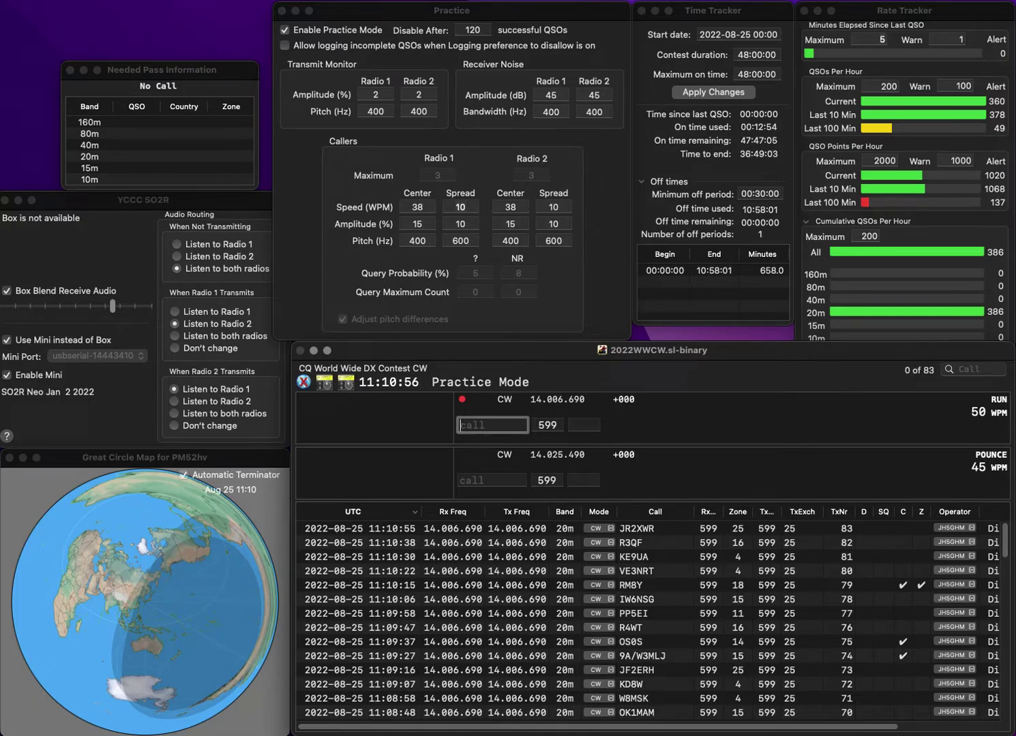
pyautogui.write('HA1AG')
pyautogui.press('Return')
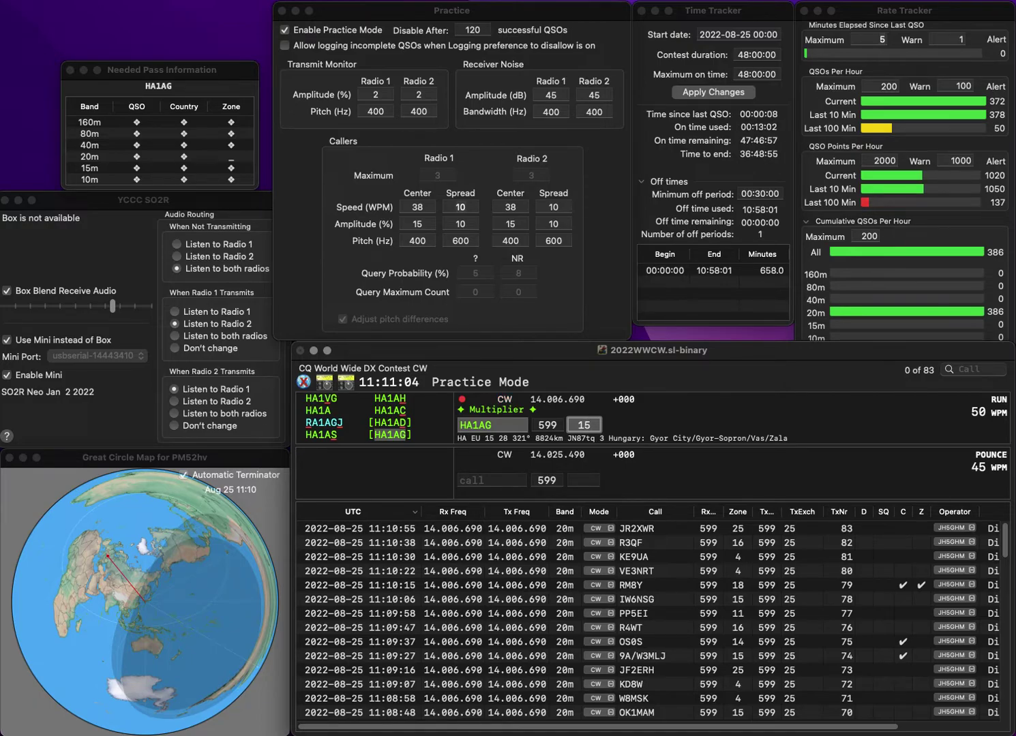
pyautogui.press('Return')
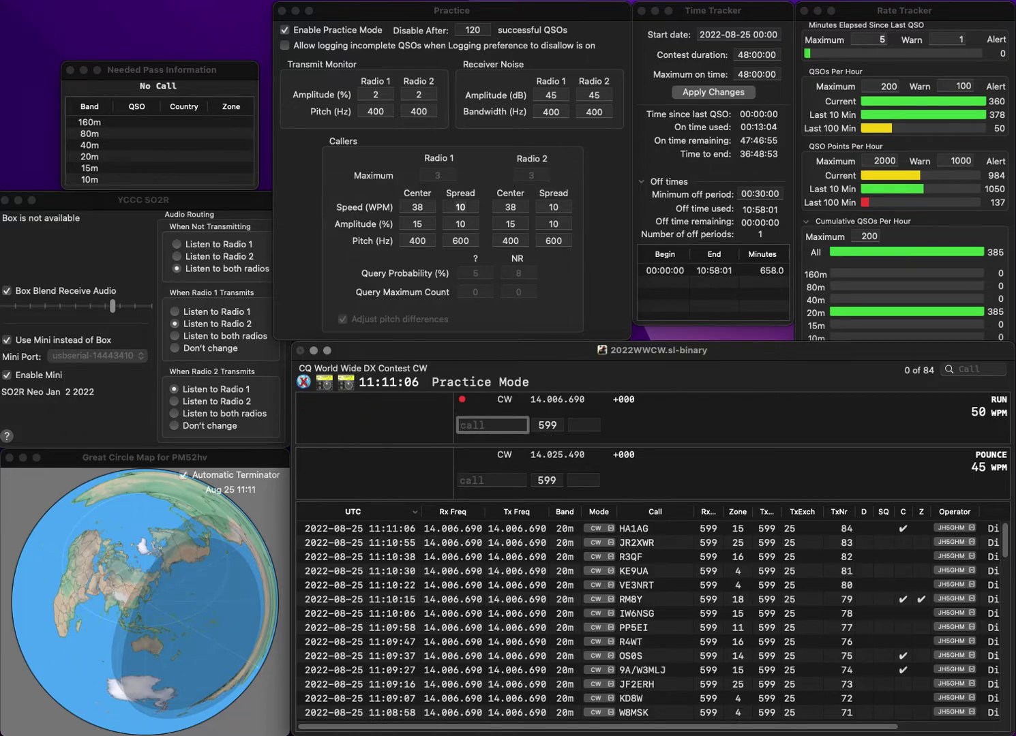
pyautogui.write('K0YY')
pyautogui.press('space')
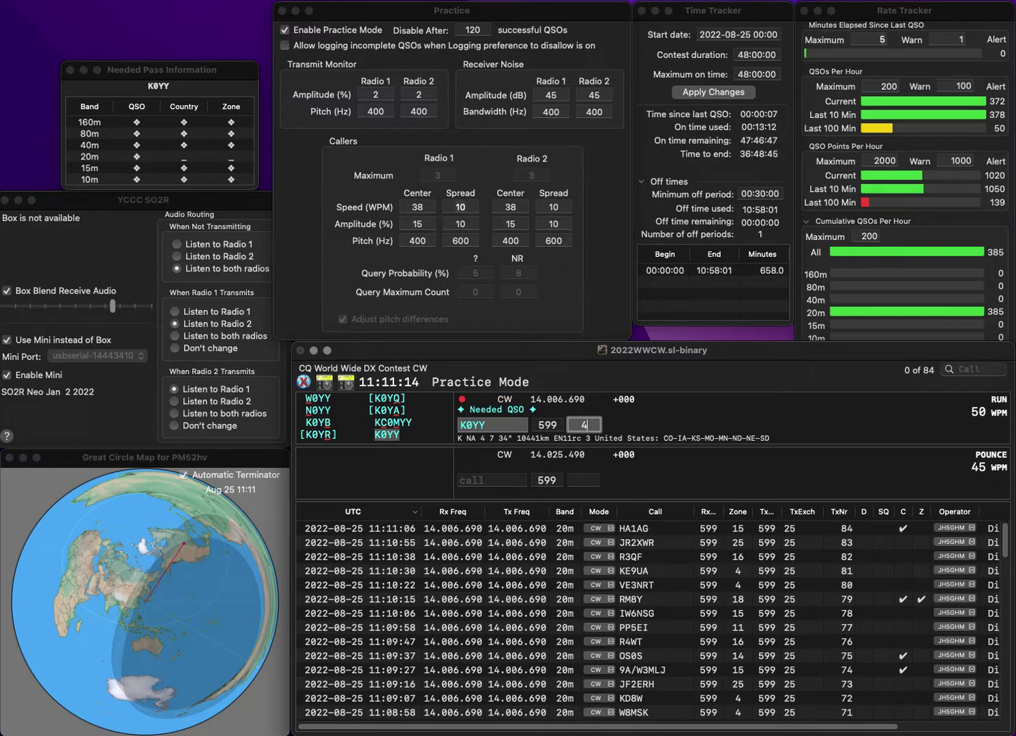
pyautogui.press('Return')
pyautogui.write('KH7')
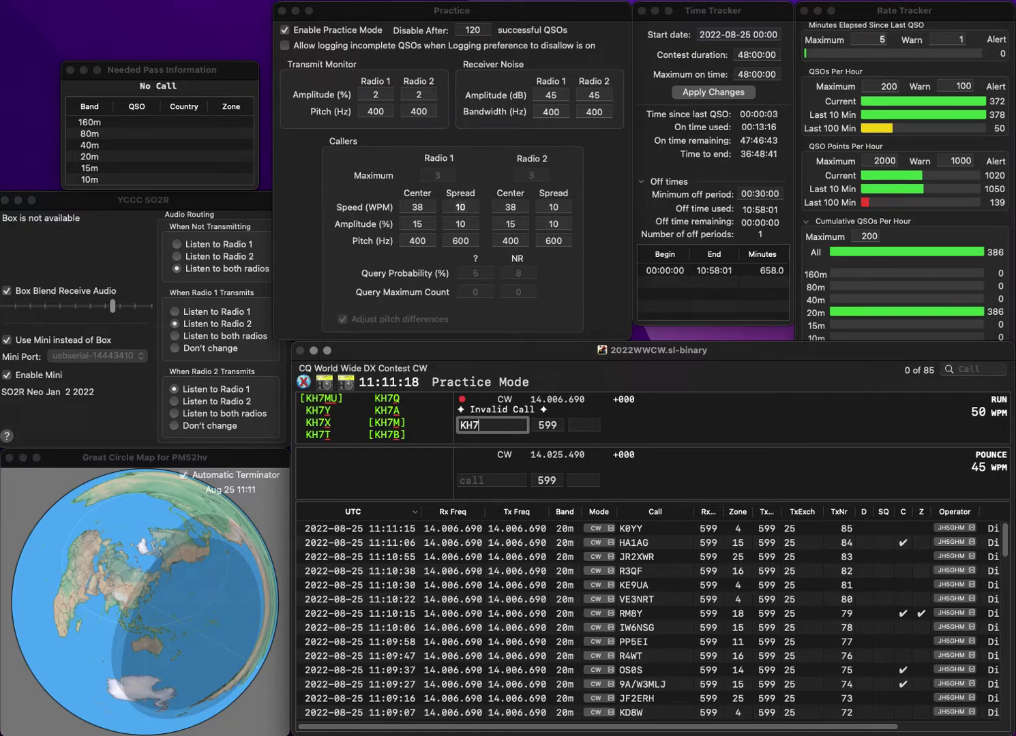
pyautogui.write('DX')
pyautogui.press('BackSpace')
pyautogui.press('BackSpace')
pyautogui.press('BackSpace')
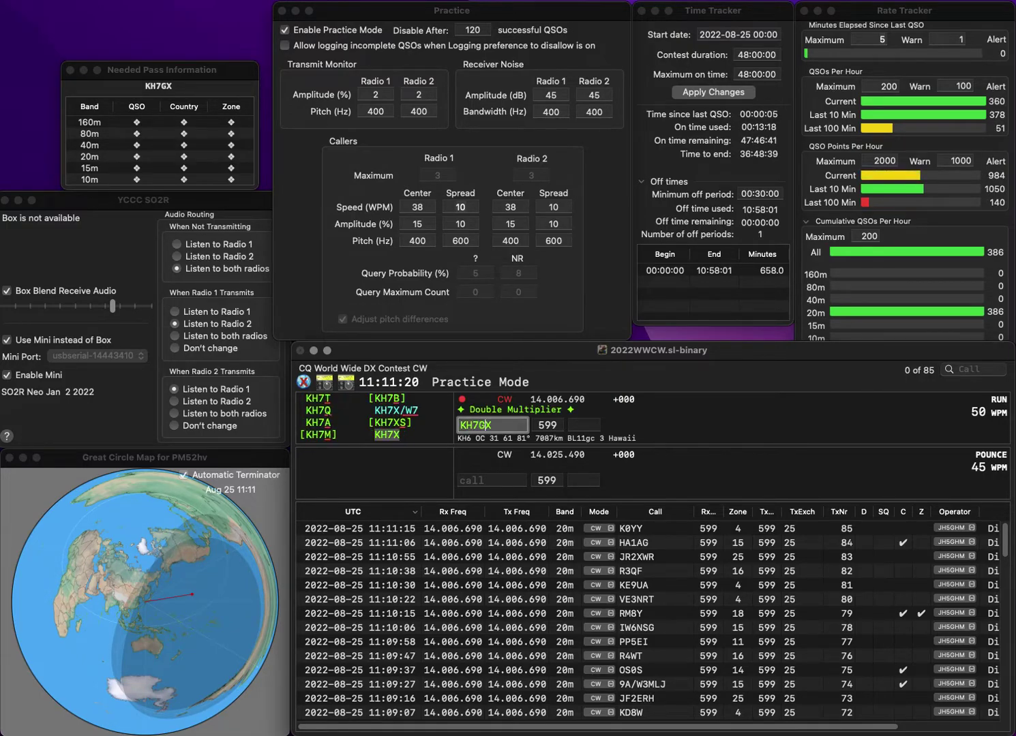
pyautogui.write('5')
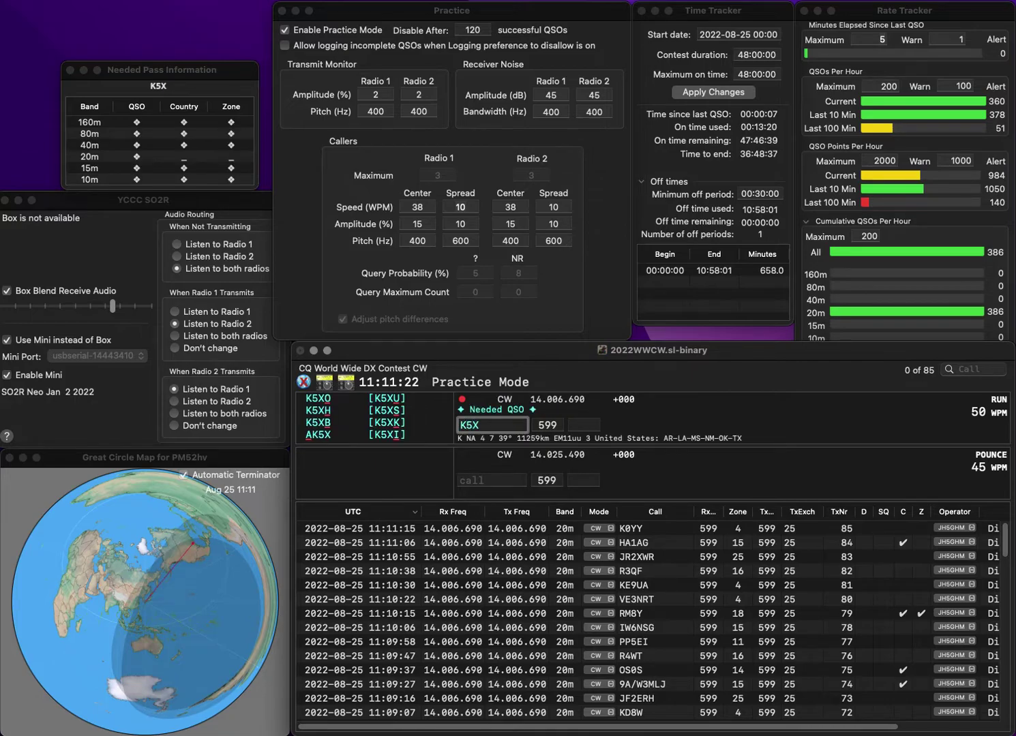
pyautogui.write('GD')
pyautogui.press('Tab')
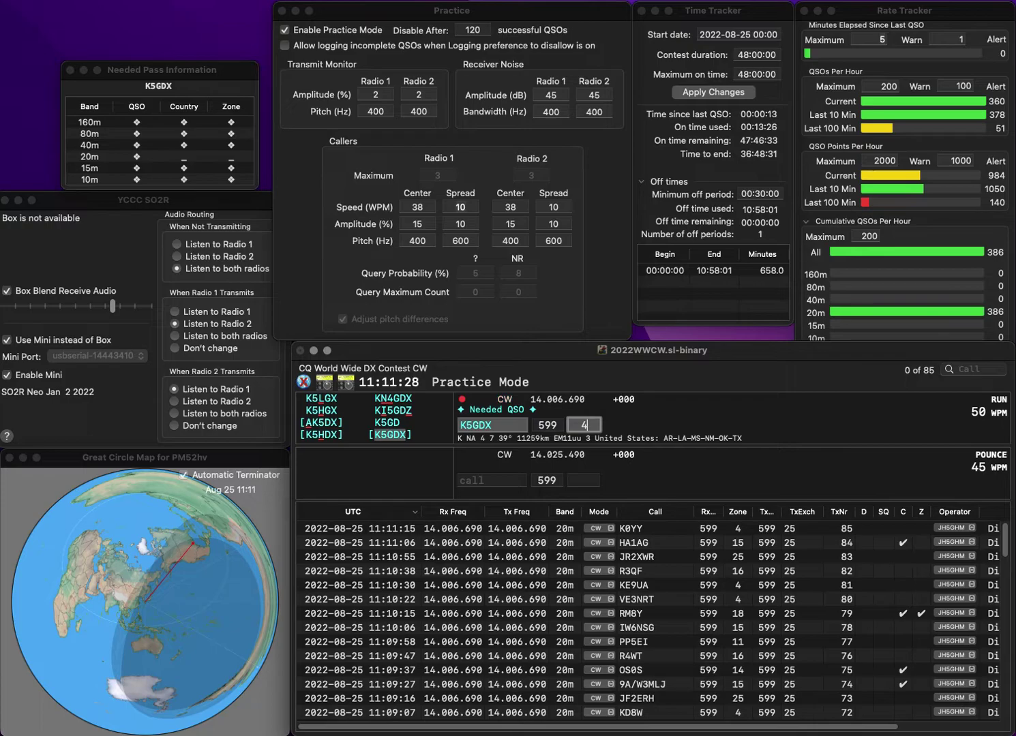
pyautogui.press('Return')
pyautogui.write('PD2TW')
pyautogui.press('space')
pyautogui.write('14')
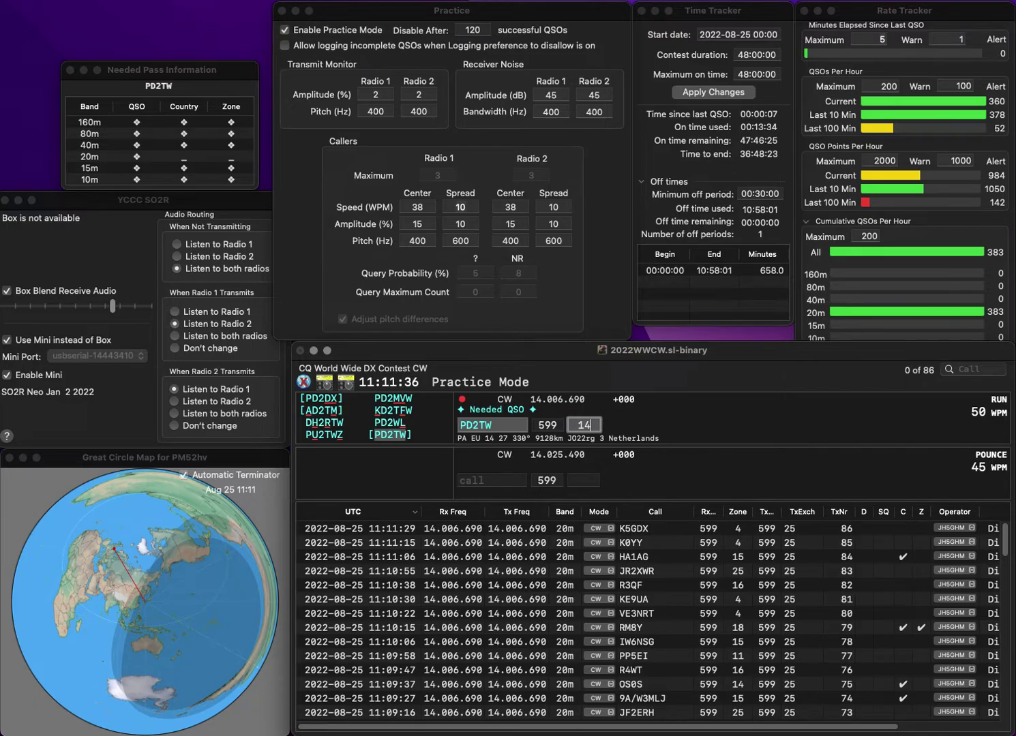
pyautogui.press('Return')
pyautogui.write('IZ8EFD')
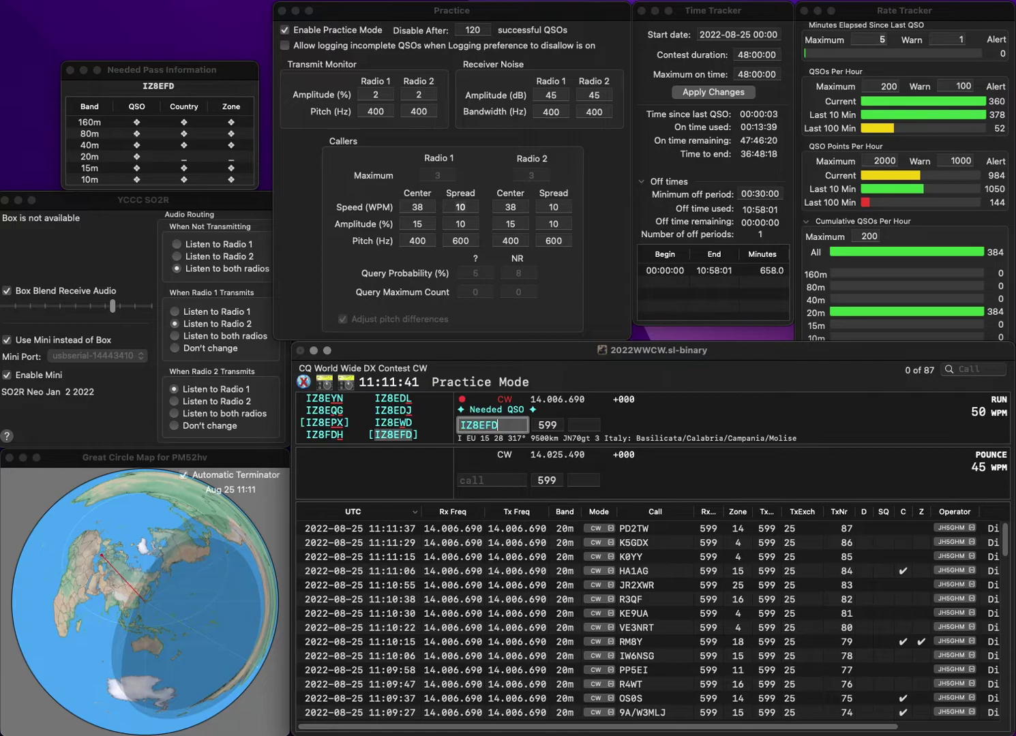
pyautogui.press('Return')
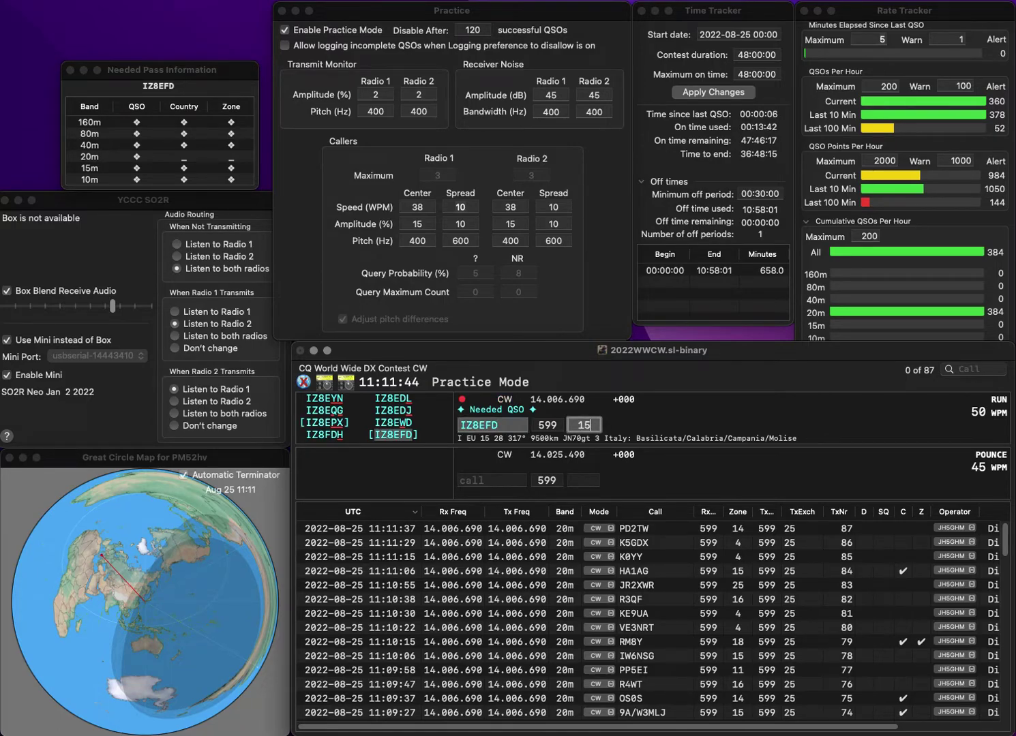
pyautogui.press('Return')
pyautogui.write('DK2GZ')
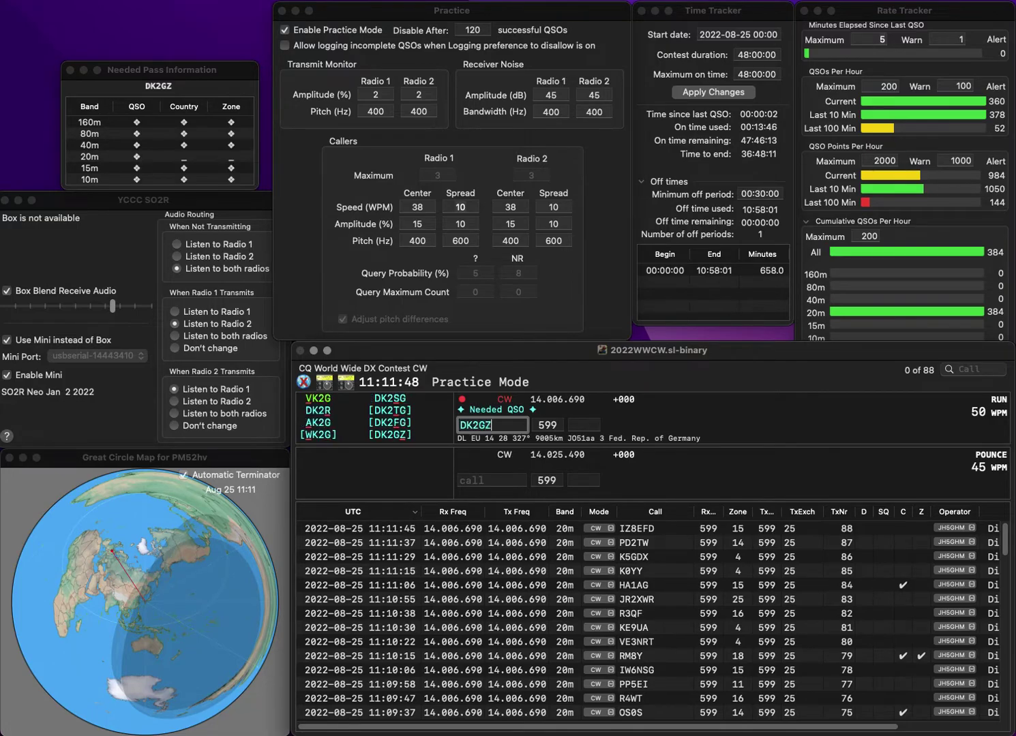
pyautogui.press('Return')
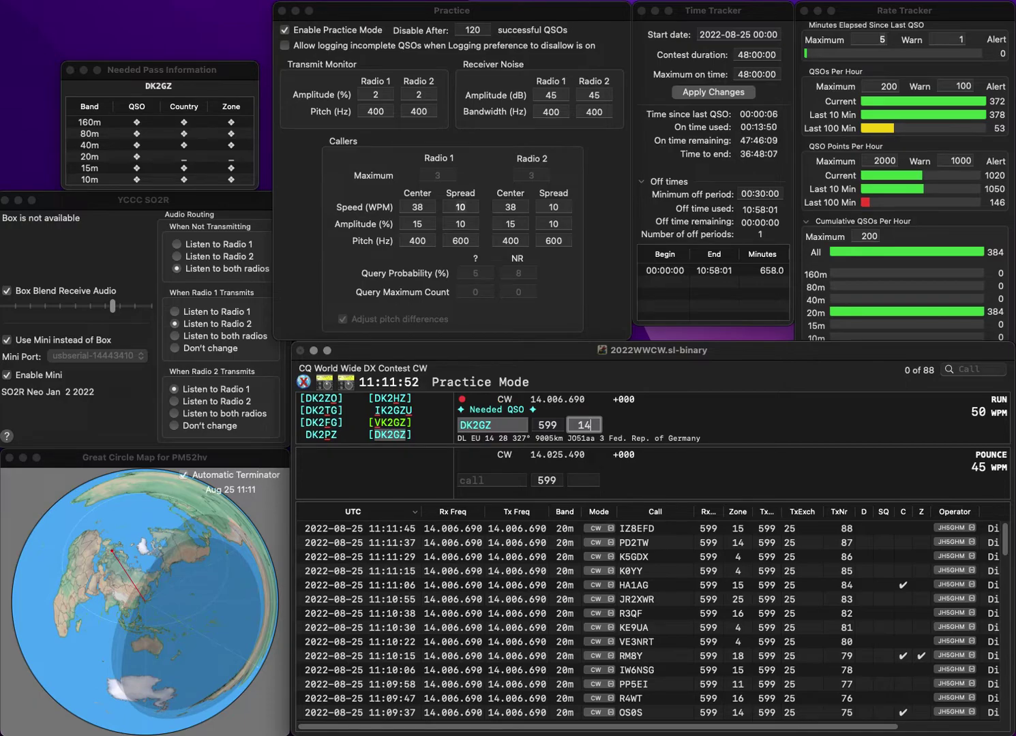
pyautogui.press('Return')
pyautogui.write('N9OK')
pyautogui.press('space')
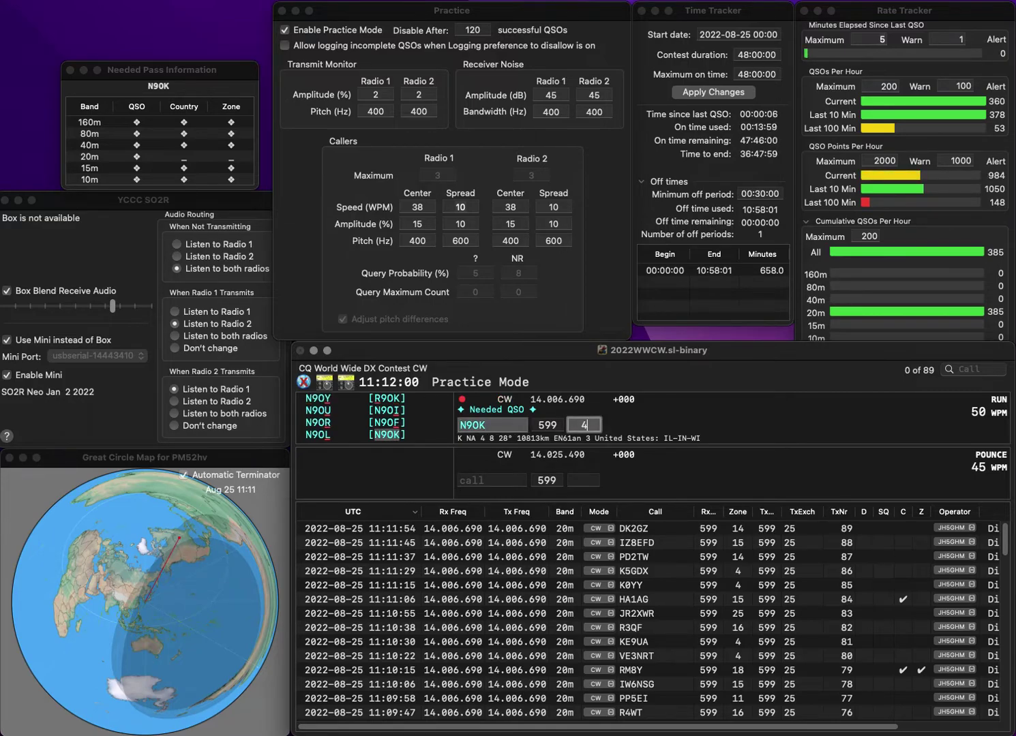
pyautogui.press('Return')
pyautogui.write('A9KR')
pyautogui.press('Left')
pyautogui.write('9K')
pyautogui.press('Home')
pyautogui.write('4')
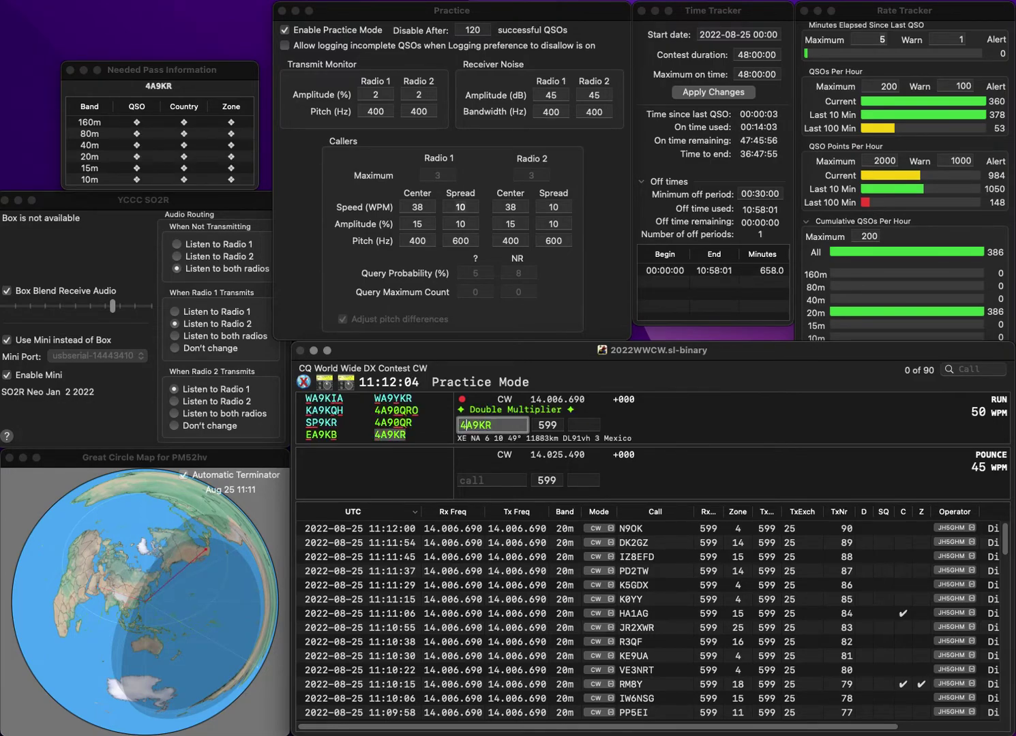
pyautogui.press('Return')
pyautogui.write('6')
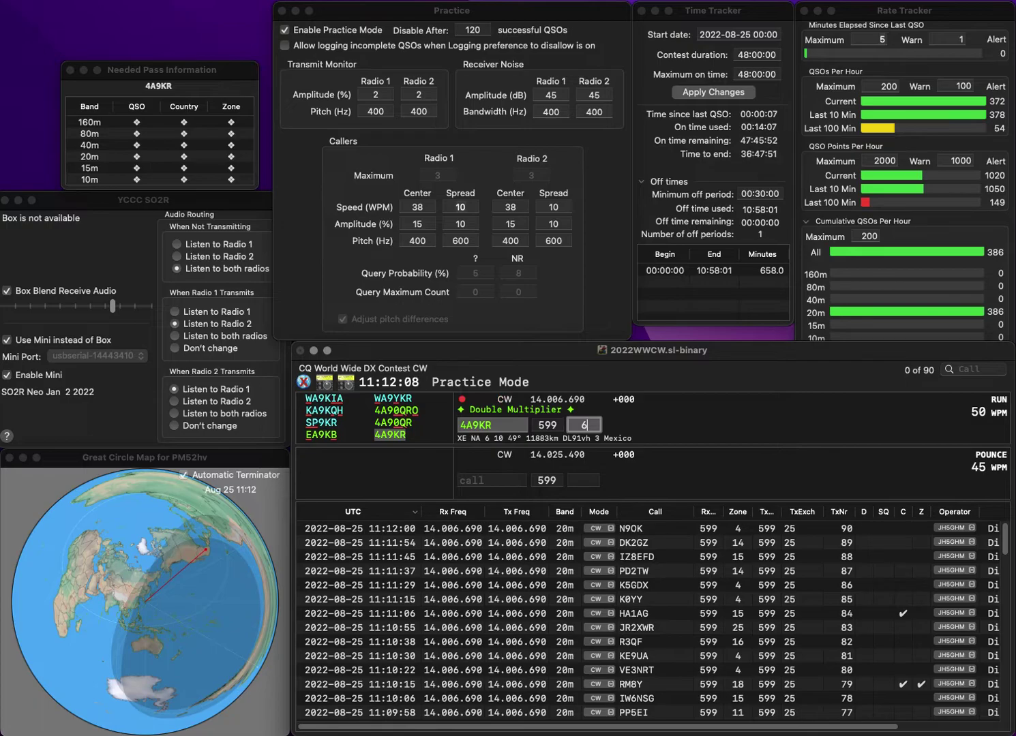
pyautogui.press('Return')
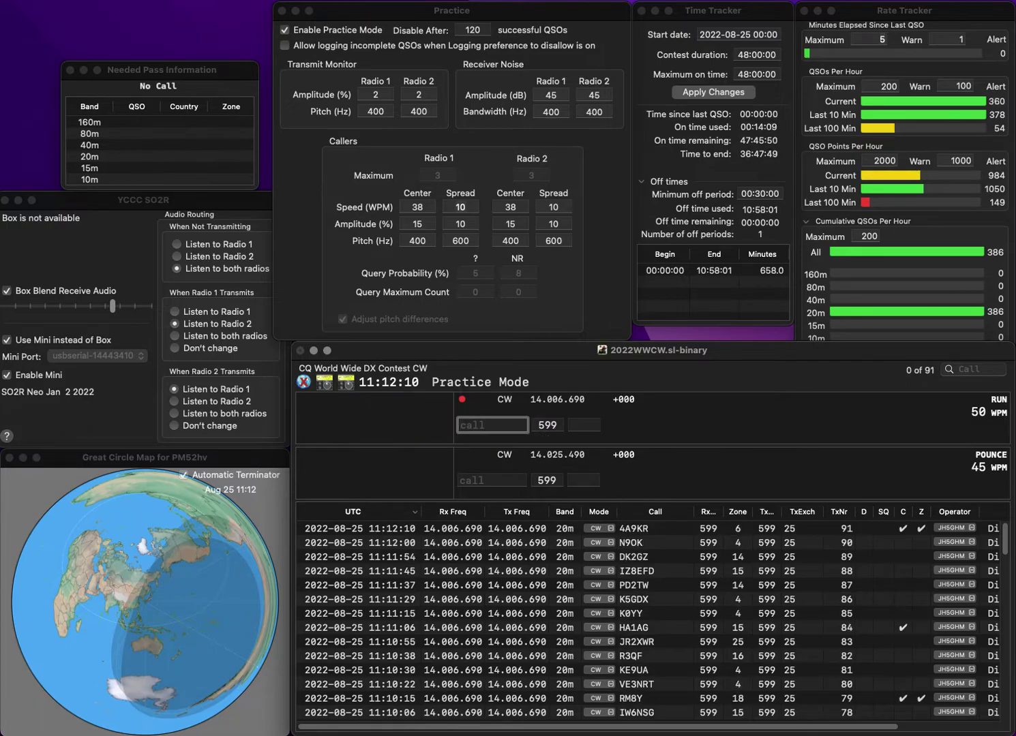
# Log two run contacts with report 599: DL1RTL with zone 14 and I2OGV with zone 15
pyautogui.write('DL1')
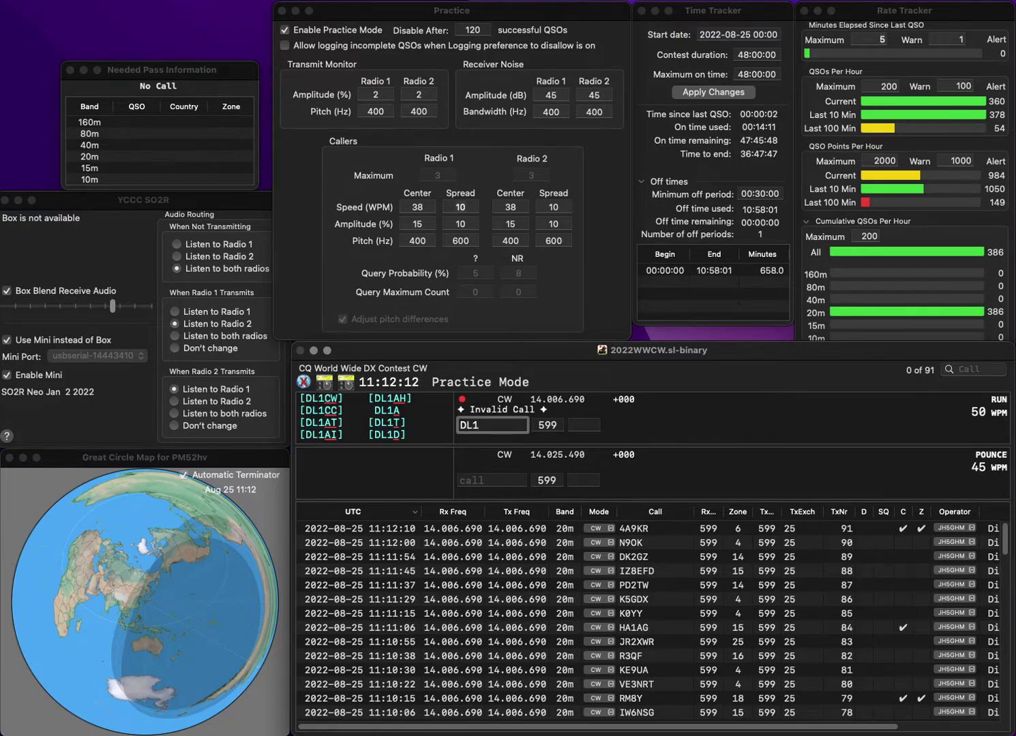
pyautogui.write('RTL')
pyautogui.press('Tab')
pyautogui.write('14')
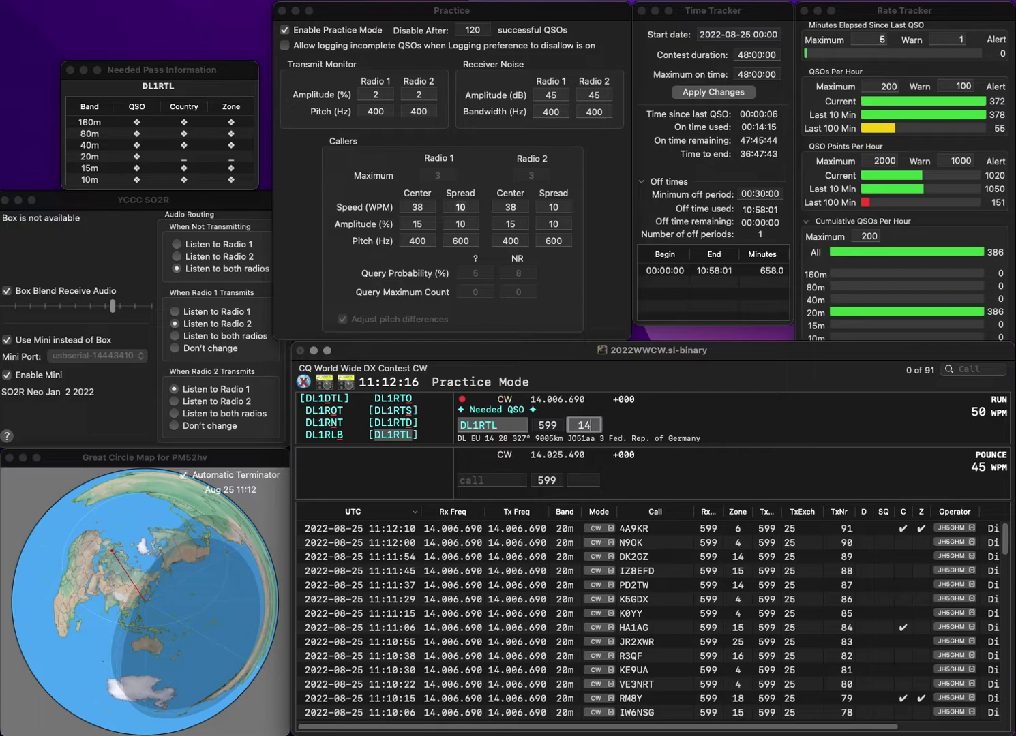
pyautogui.press('Return')
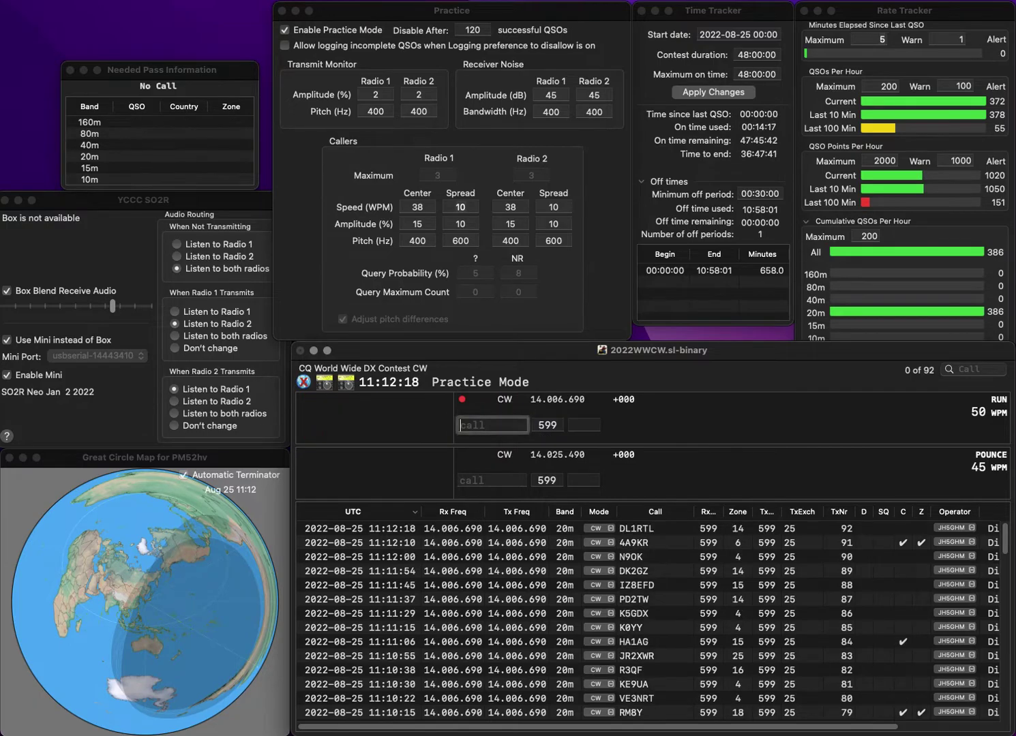
pyautogui.write('I2OGV')
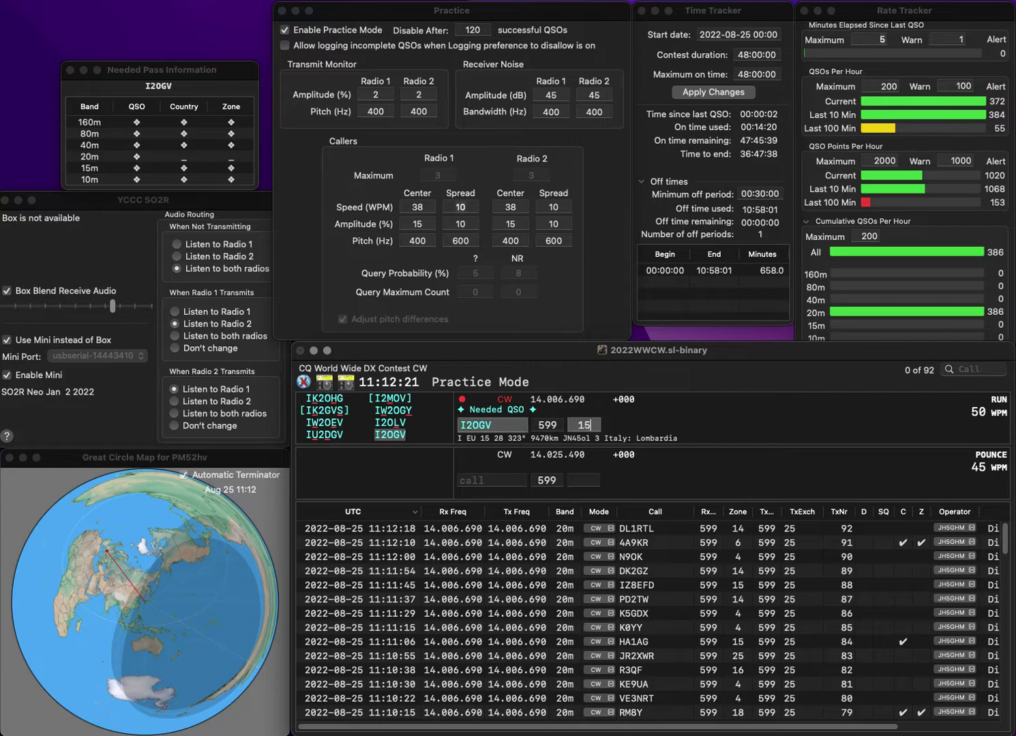
pyautogui.press('space')
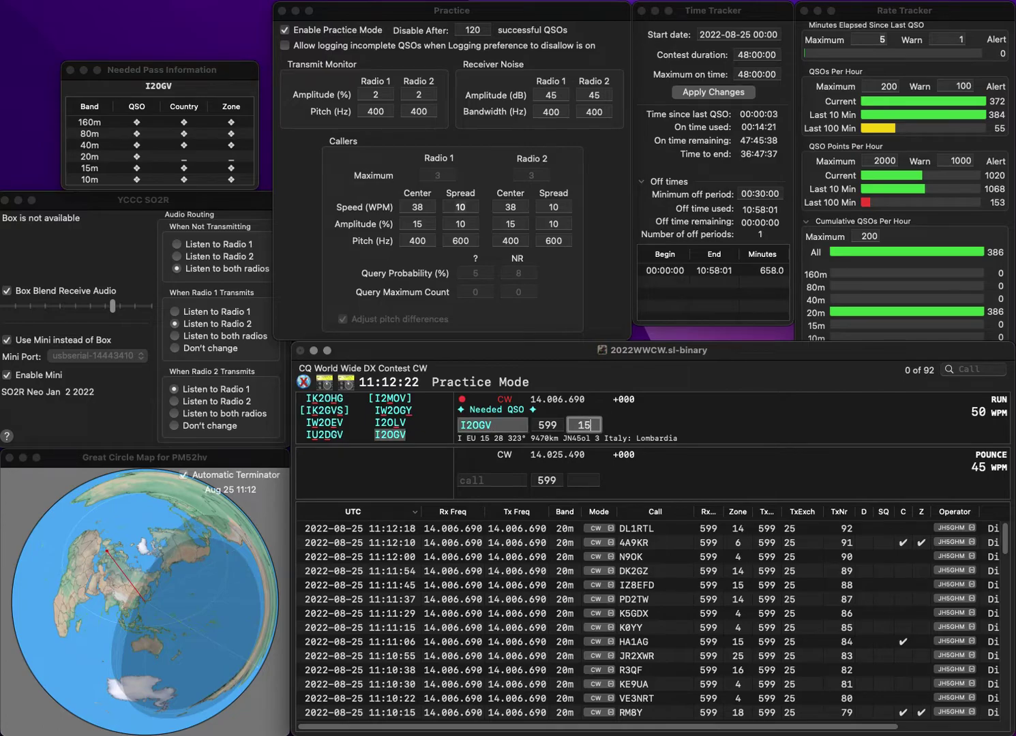
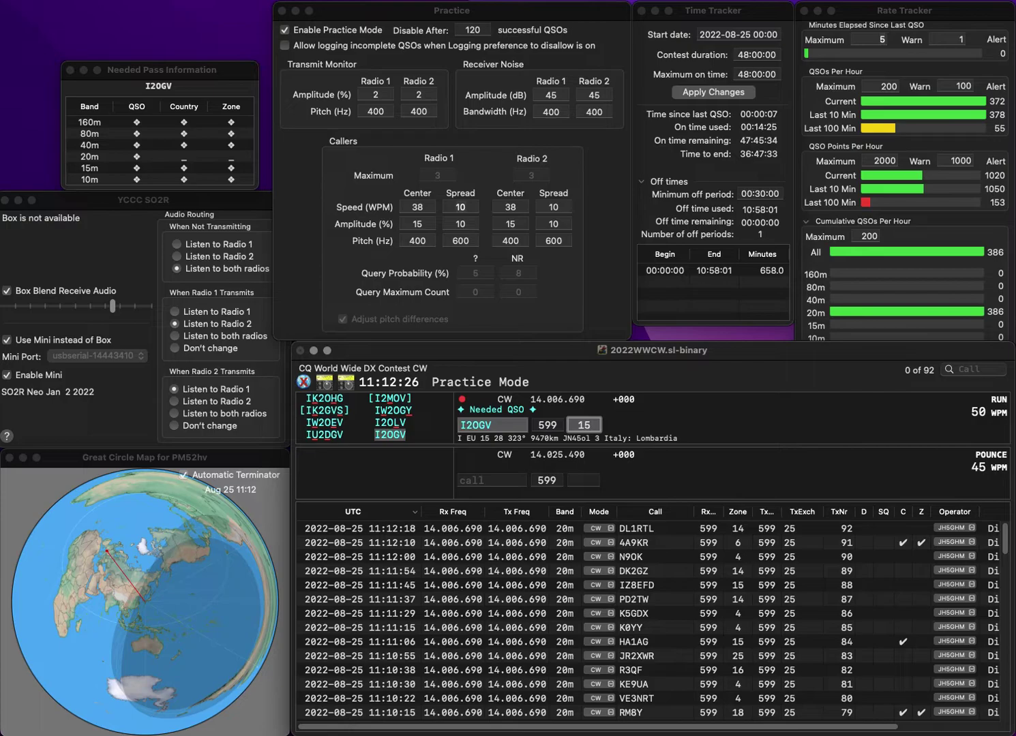
pyautogui.press('Return')
pyautogui.write('G0WCK')
pyautogui.press('space')
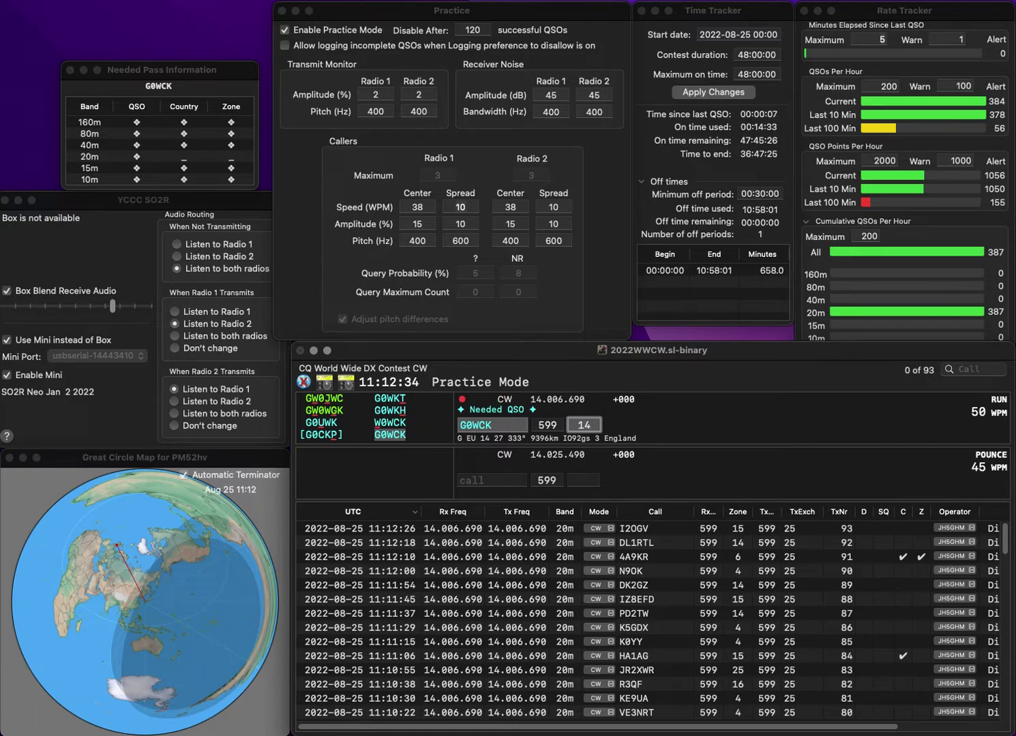
pyautogui.press('Return')
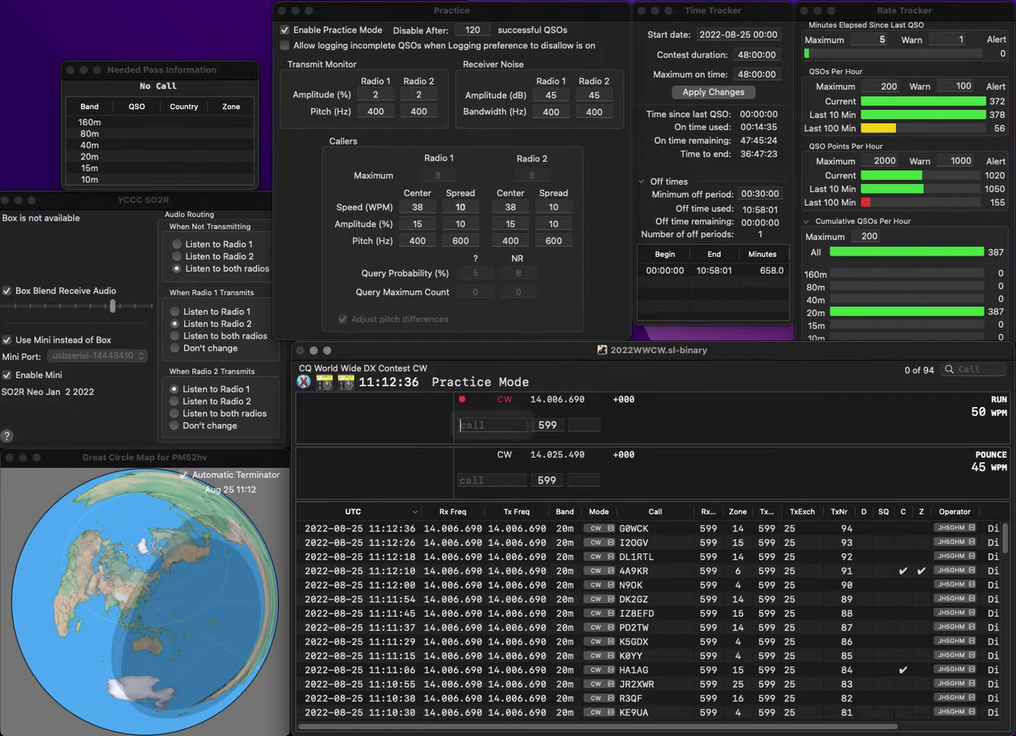
pyautogui.write('AF0RR')
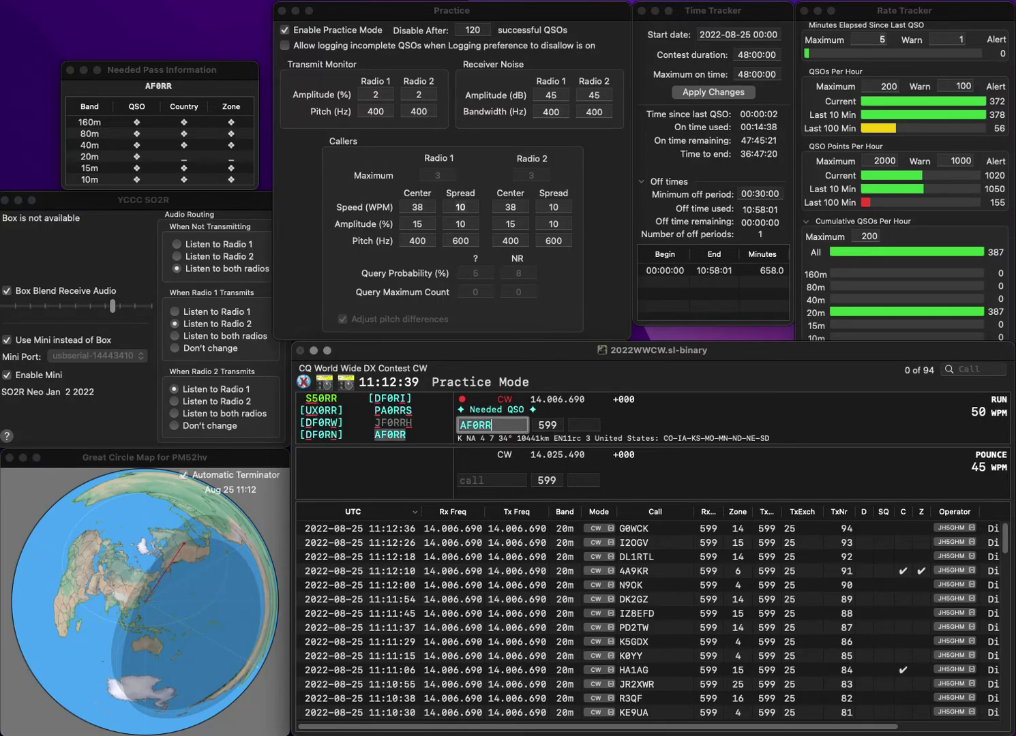
pyautogui.press('space')
pyautogui.write('4')
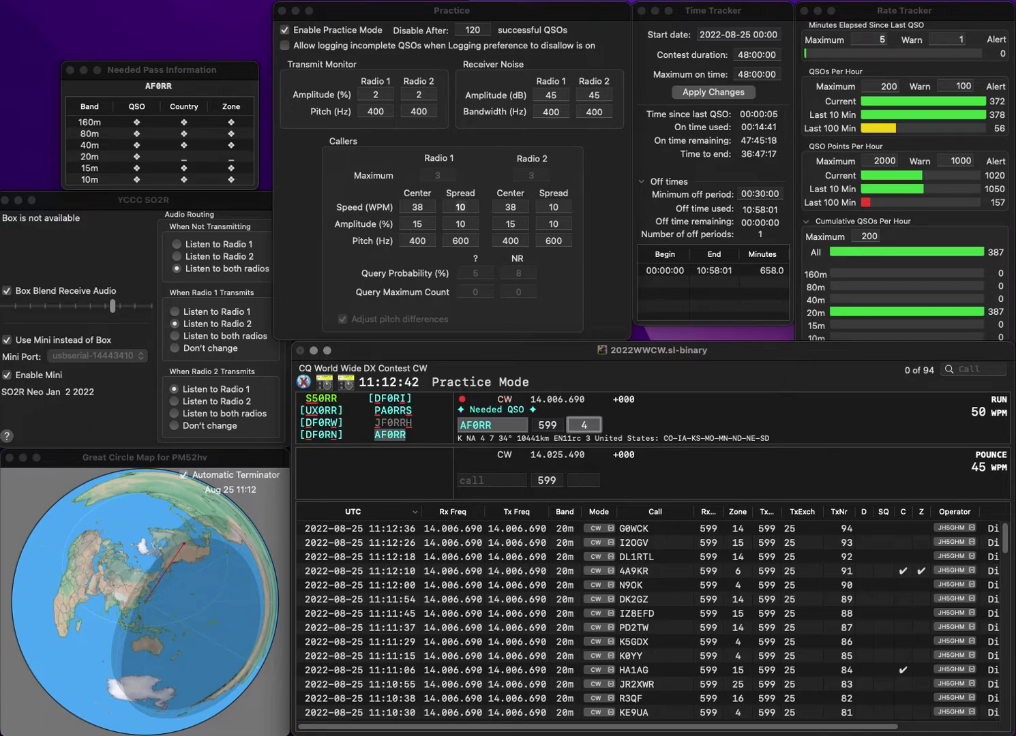
pyautogui.press('Return')
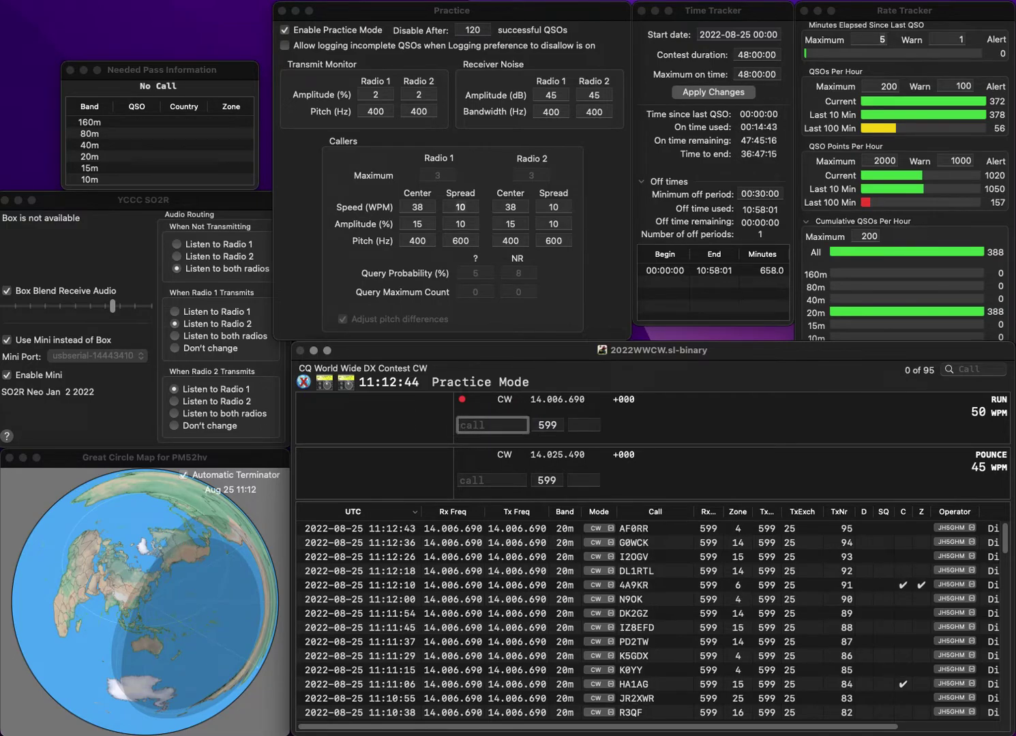
pyautogui.write('W8B')
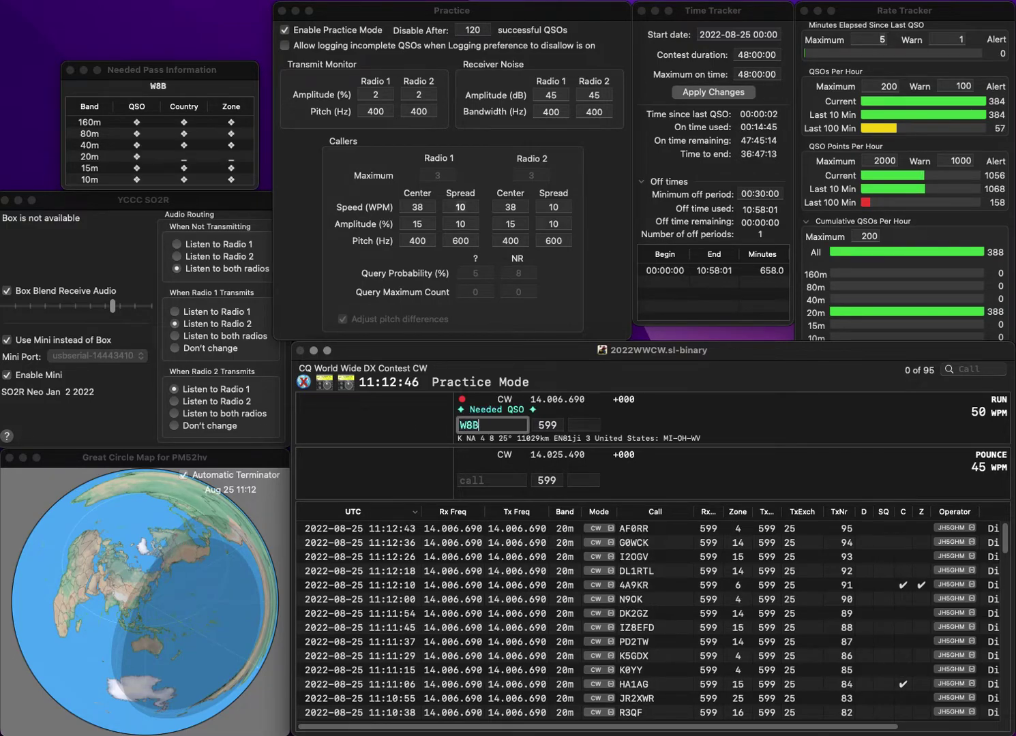
pyautogui.write('AR')
pyautogui.press('Tab')
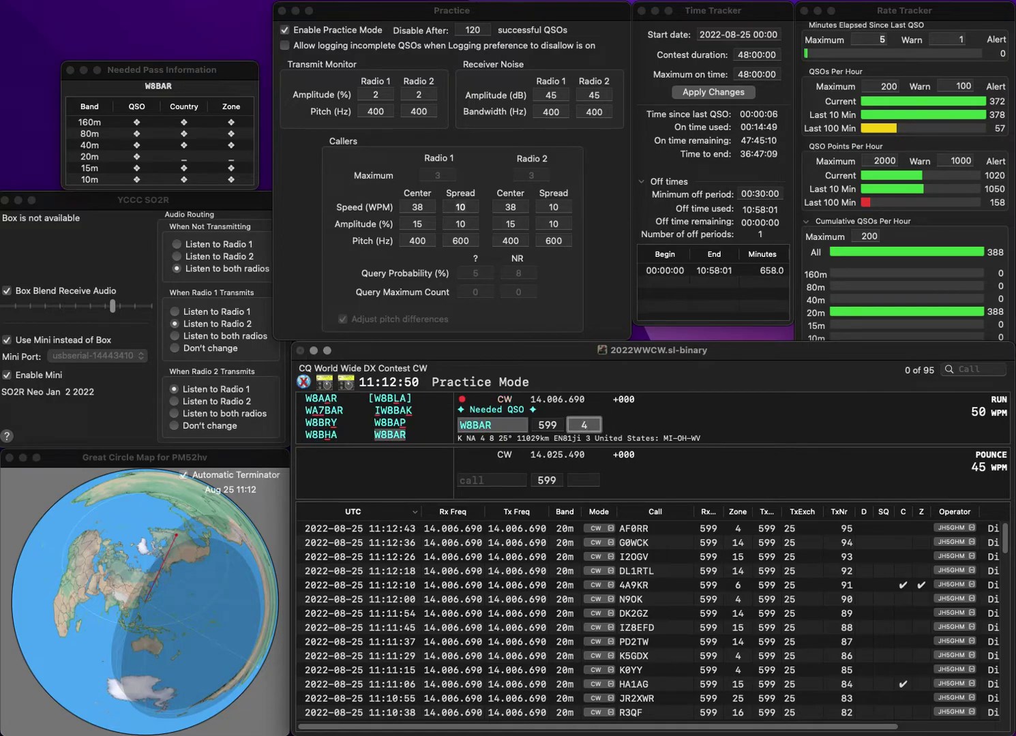
pyautogui.press('Return')
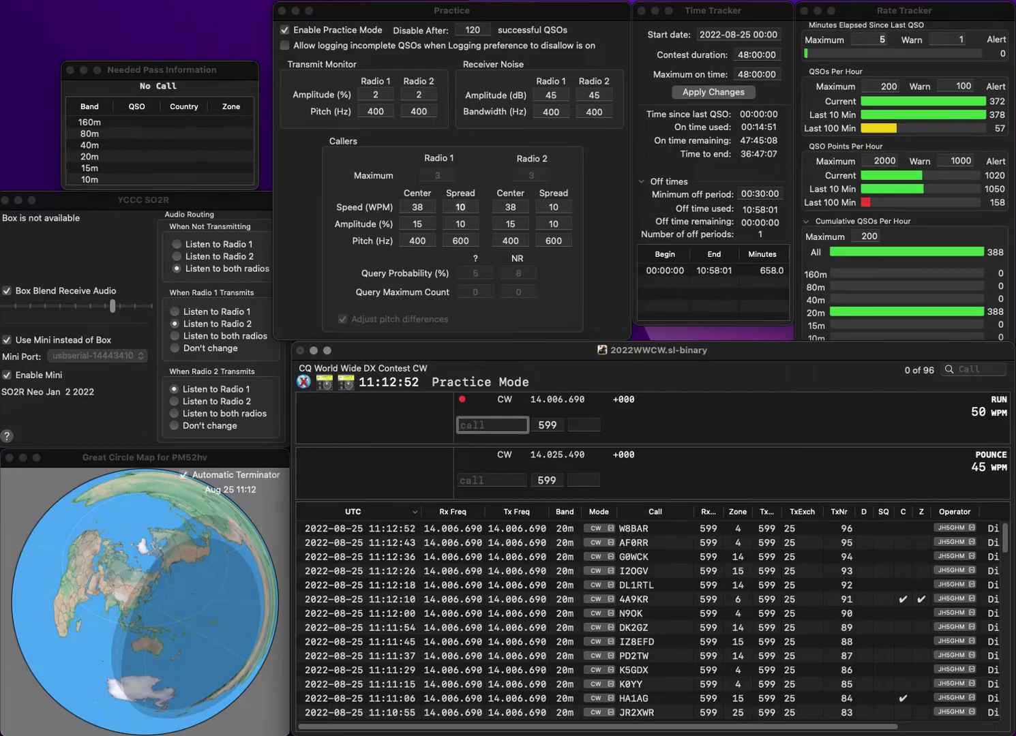
# Log a run contact with M6MDG, with report 599 and zone 14
pyautogui.write('M6M')
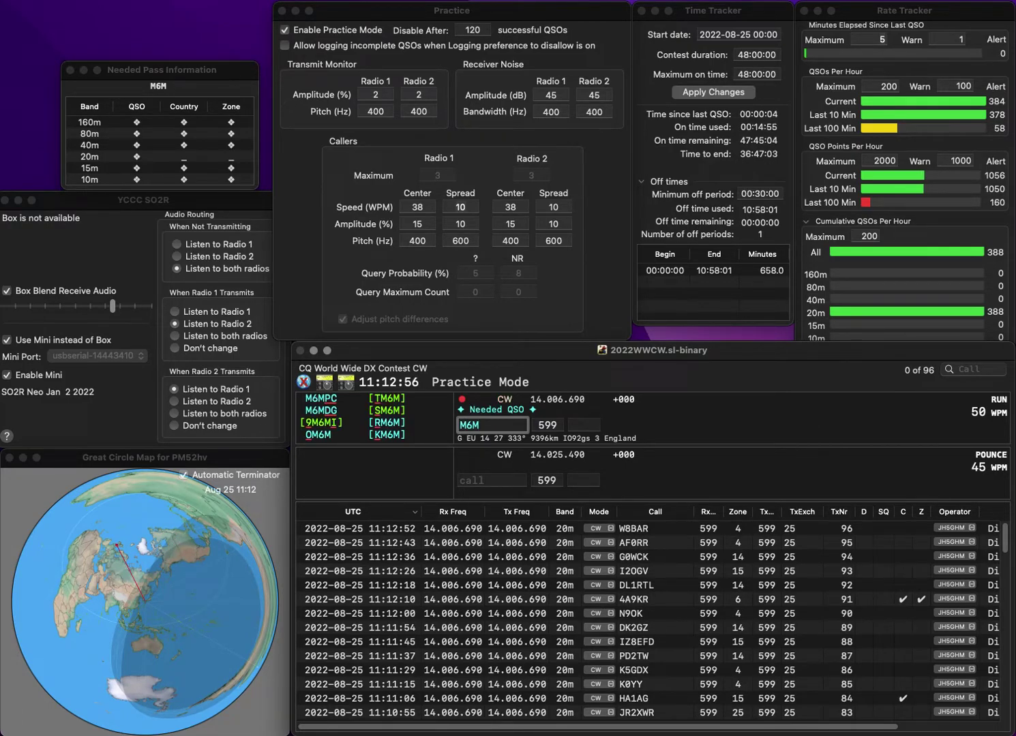
pyautogui.write('DG')
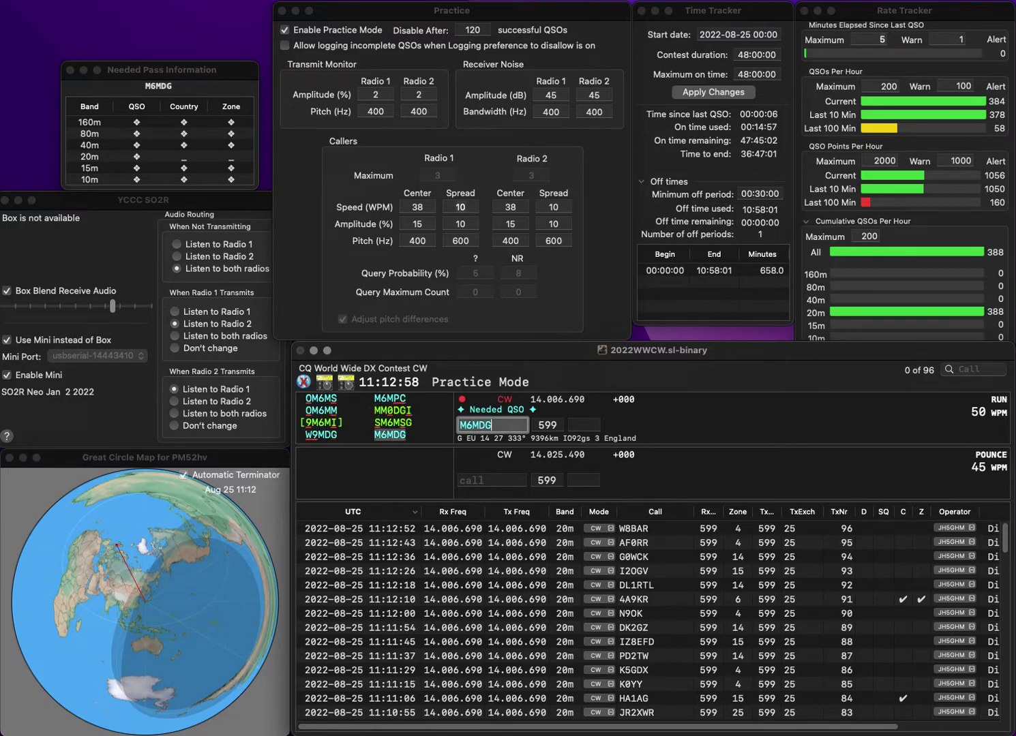
pyautogui.press('Tab')
pyautogui.write('14')
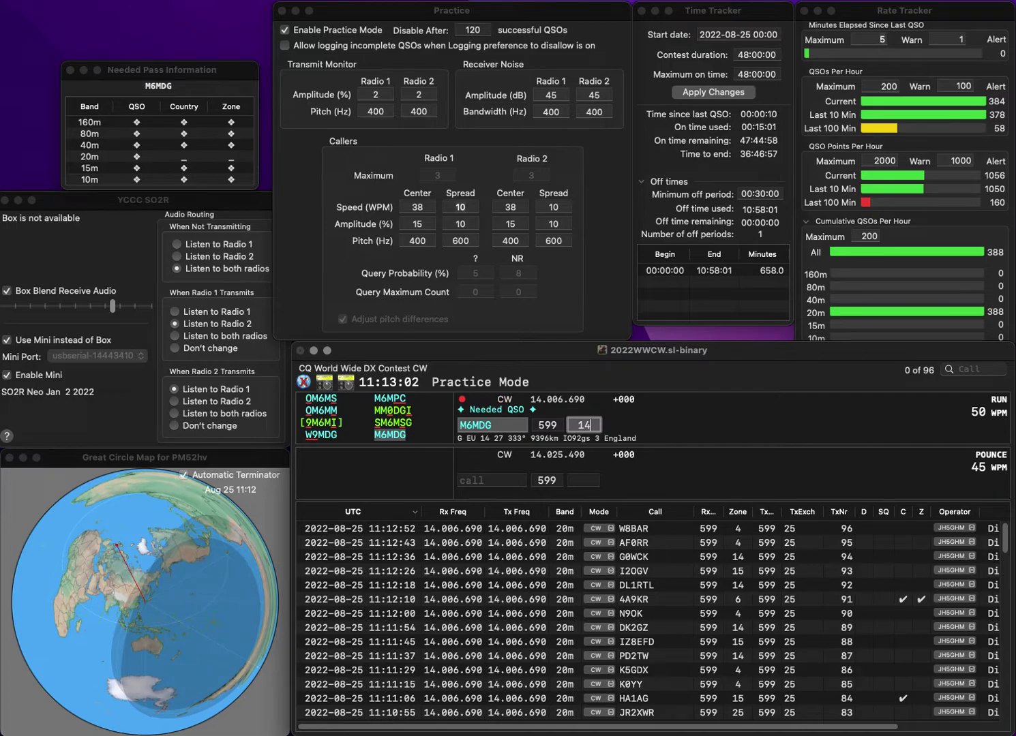
pyautogui.press('Return')
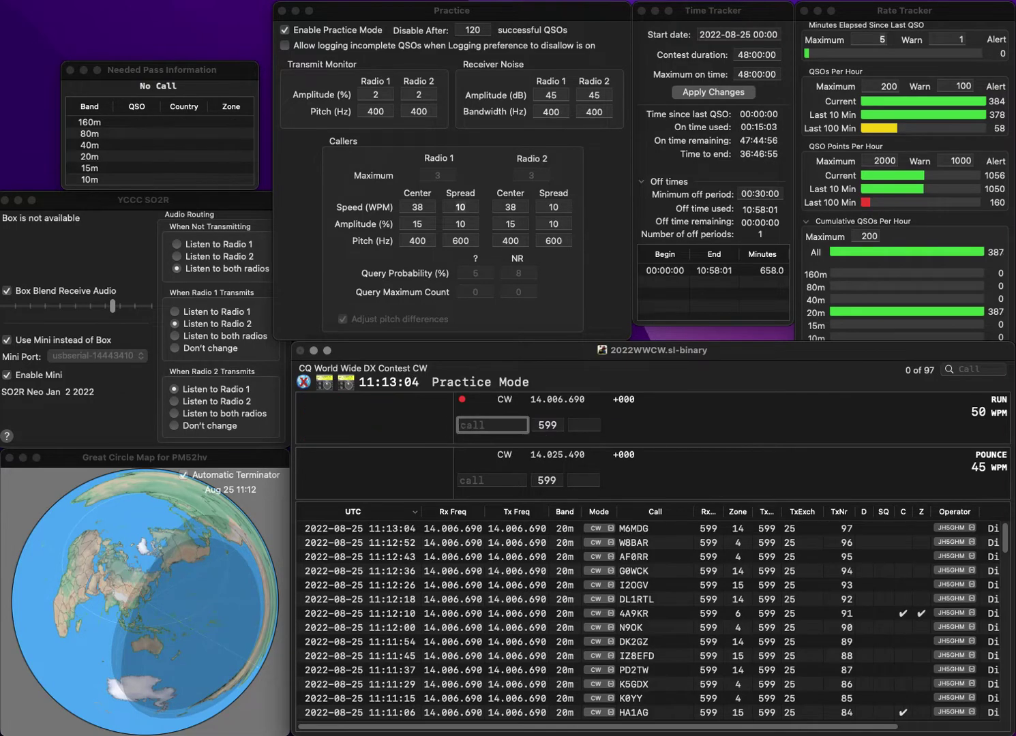
# Log two run contacts with report 599: YC7HYK with zone 28 and W3MD with zone 5
pyautogui.write('YC7HYK')
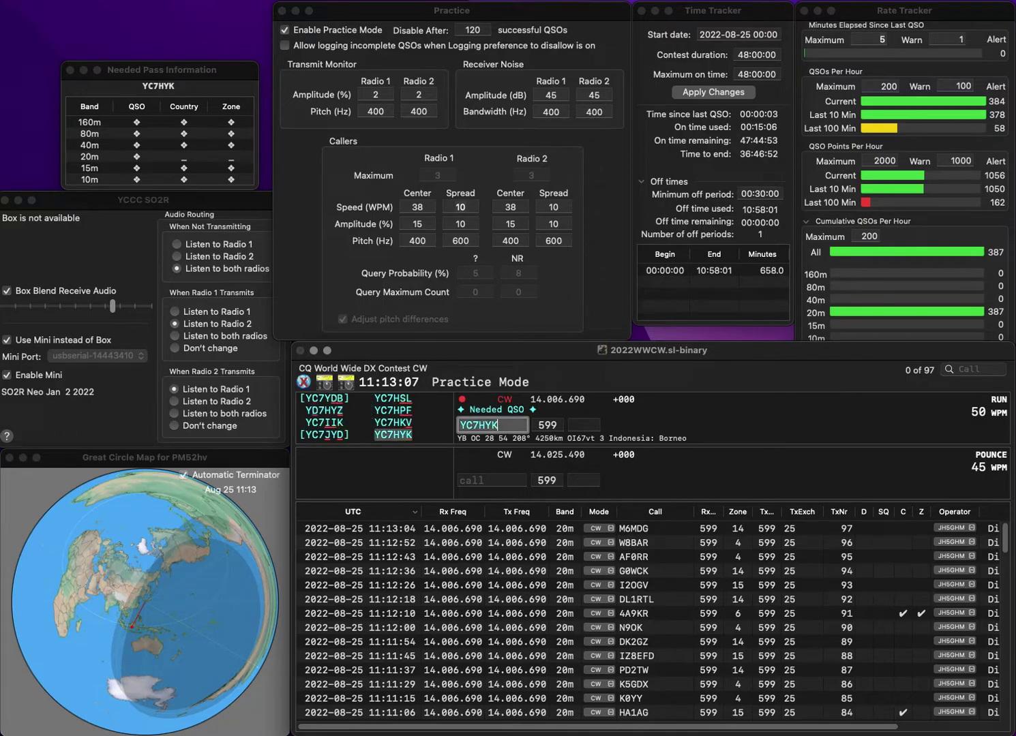
pyautogui.press('space')
pyautogui.write('28')
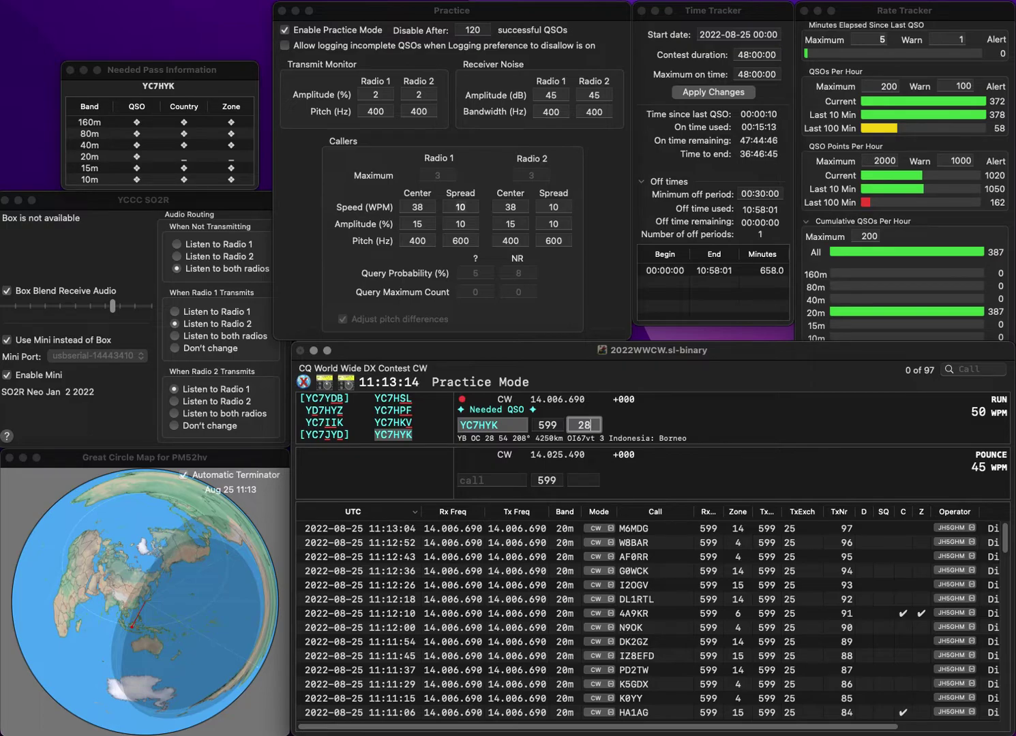
pyautogui.press('Return')
pyautogui.write('W3MD')
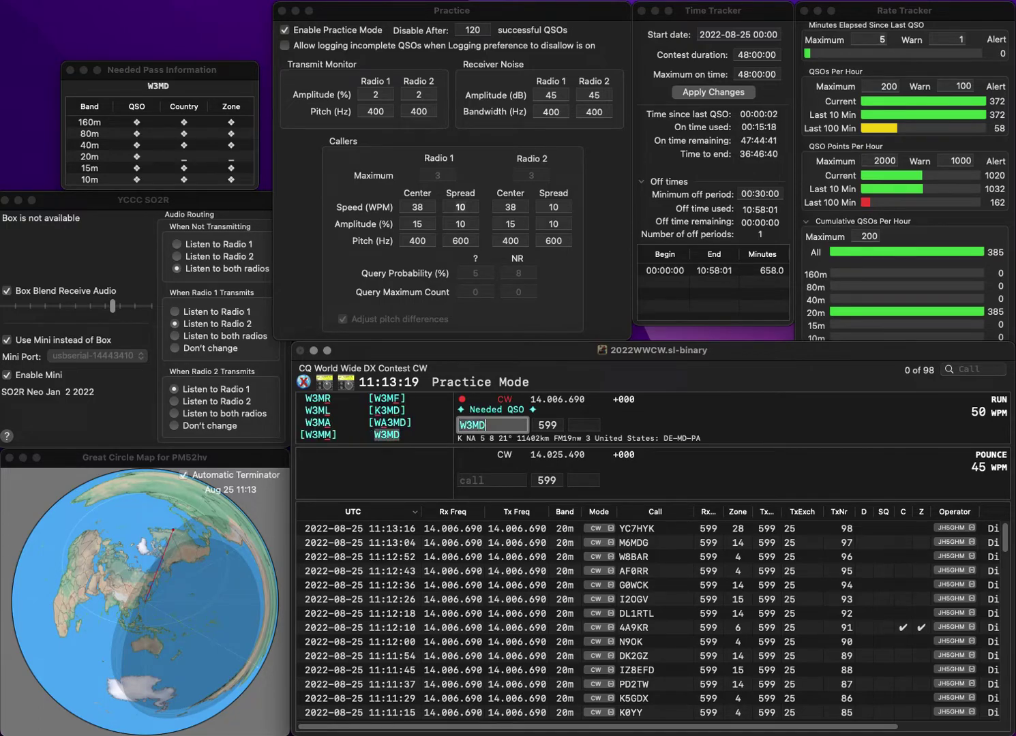
pyautogui.press('space')
pyautogui.write('5')
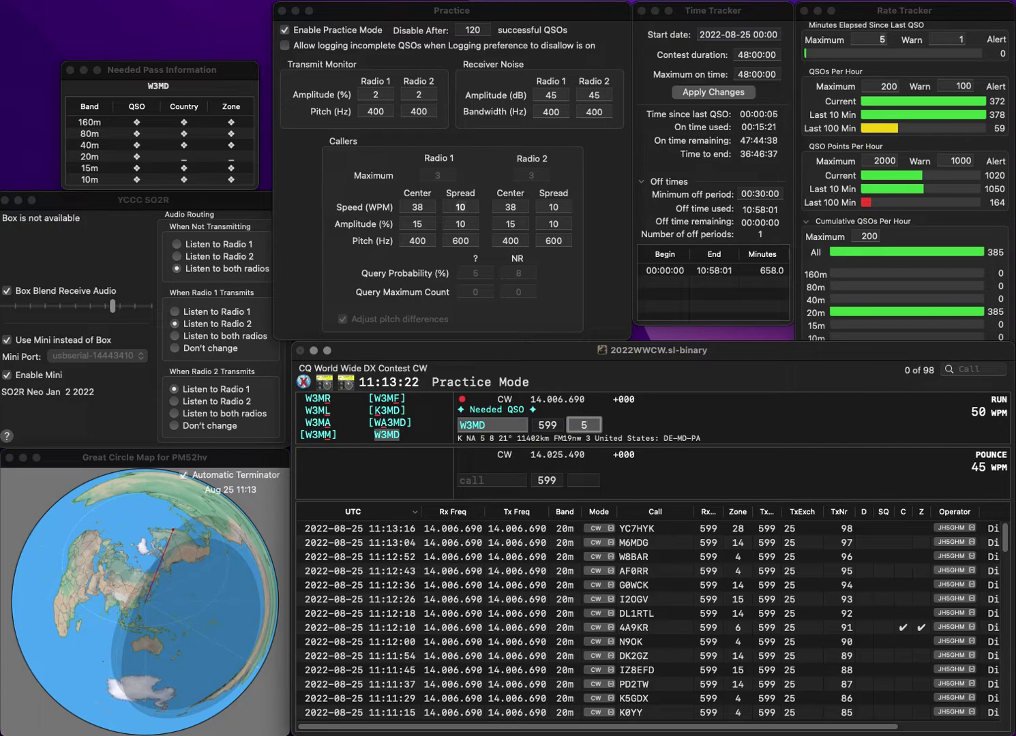
pyautogui.press('Return')
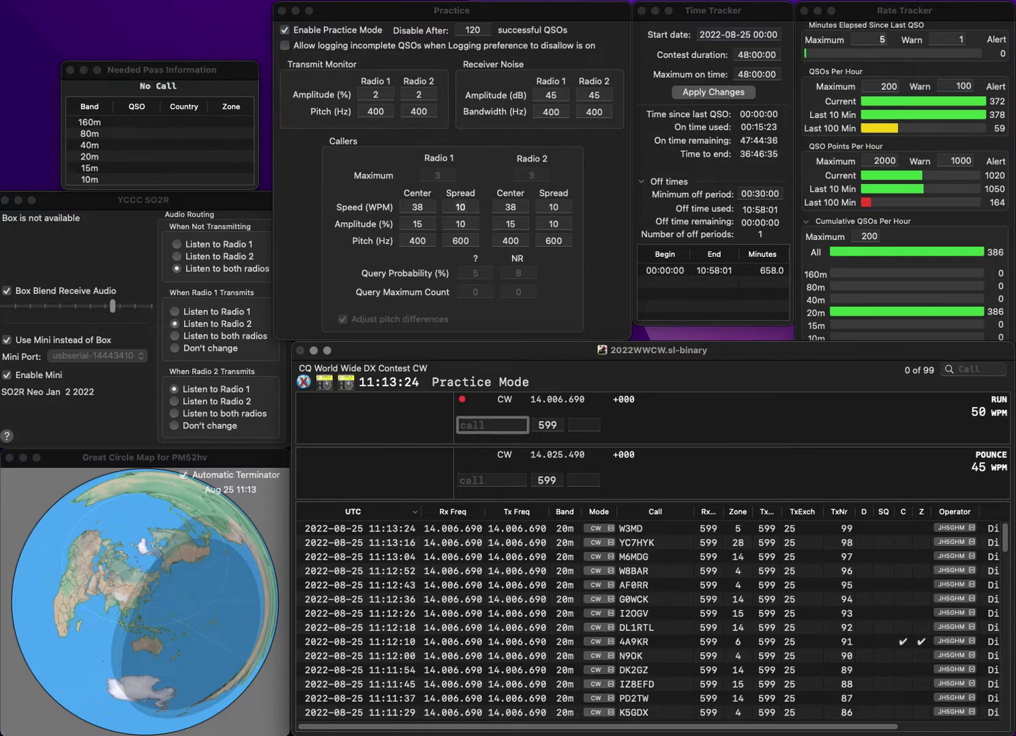
# Log a run contact with EA5Y, with report 599 and zone 14, correcting the call's first letter to E
pyautogui.write('IY')
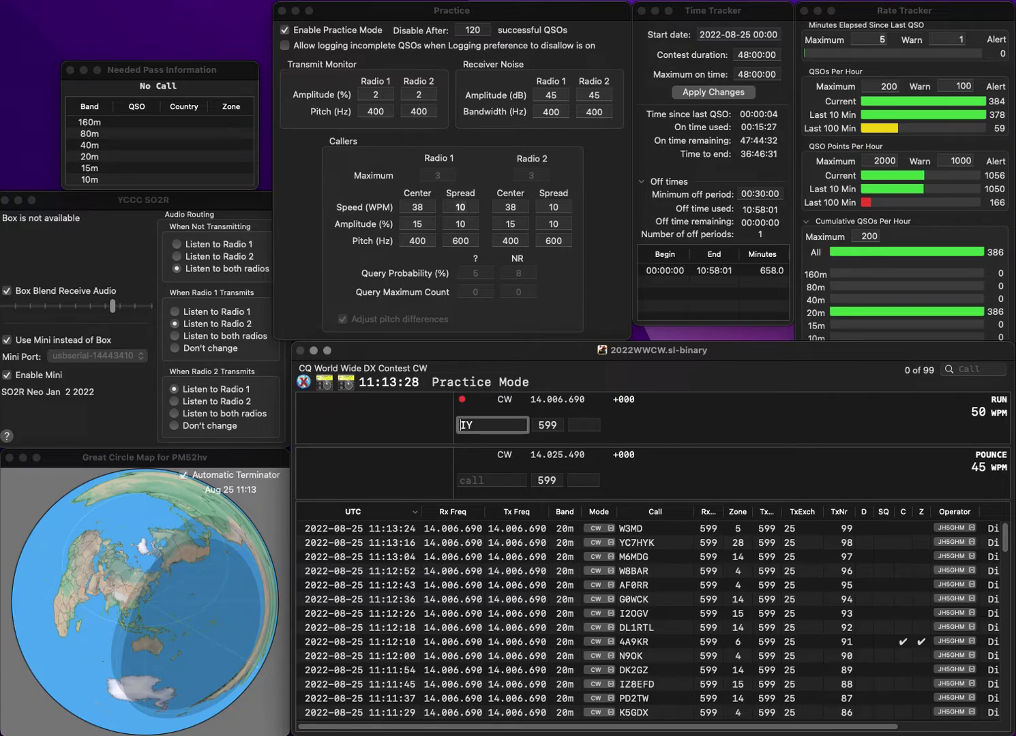
pyautogui.write('A5')
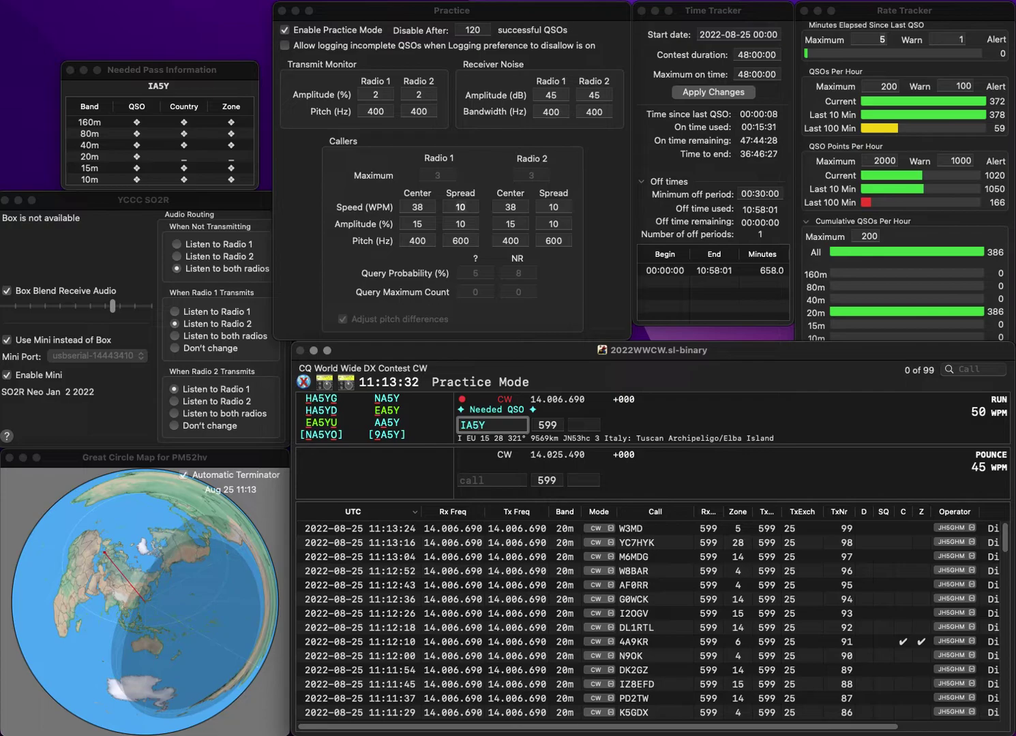
pyautogui.press('Home')
pyautogui.press('Delete')
pyautogui.write('E')
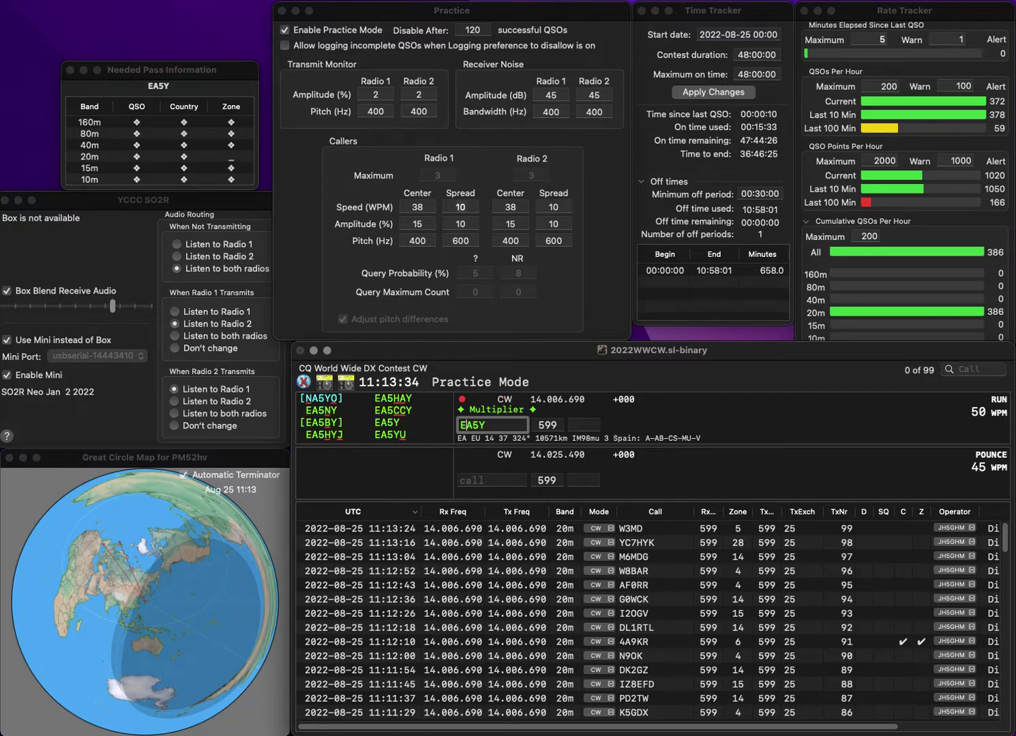
pyautogui.press('Return')
pyautogui.write('14')
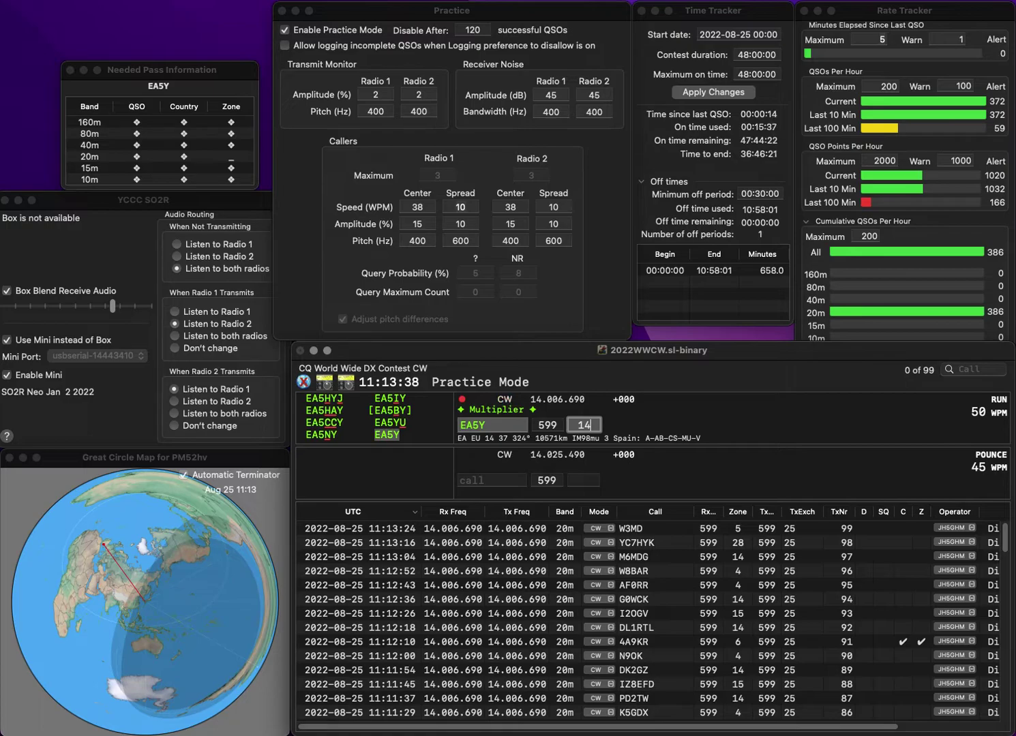
pyautogui.press('Return')
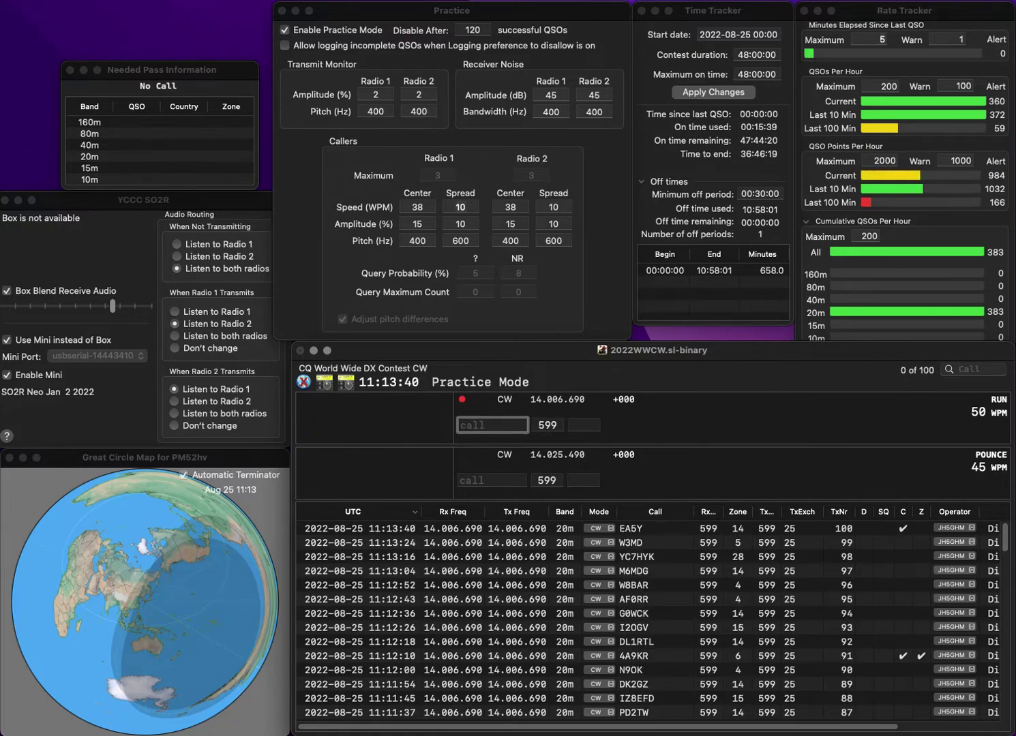
pyautogui.write('W4MAN')
pyautogui.press('Left')
pyautogui.press('Left')
pyautogui.press('Left')
pyautogui.write('4')
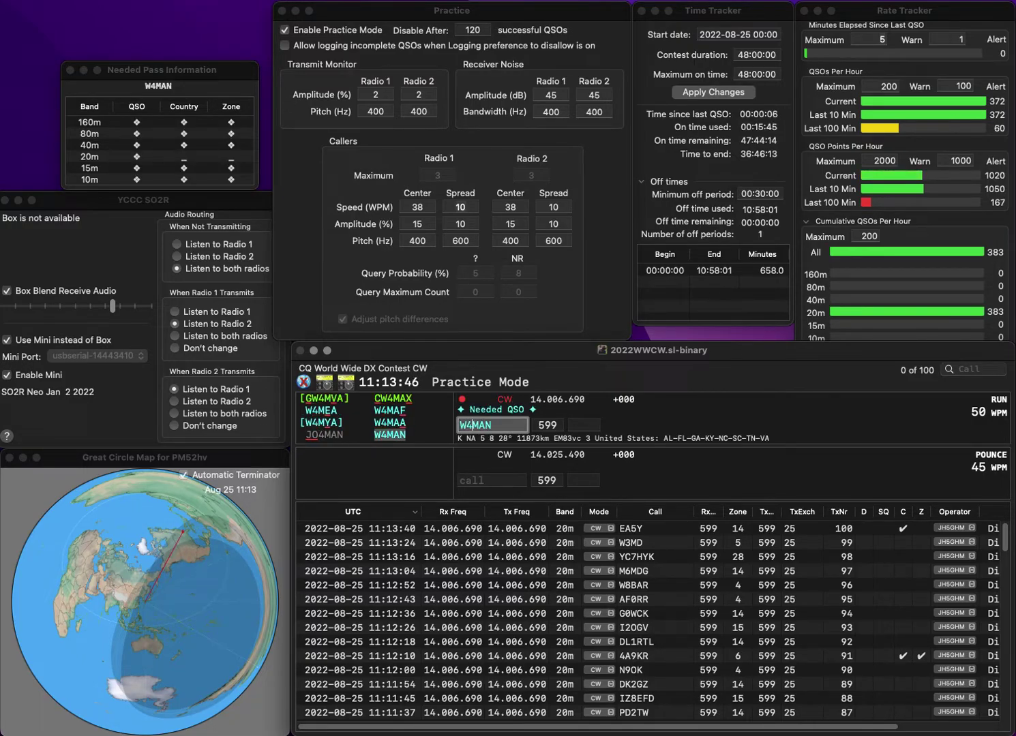
pyautogui.press('Tab')
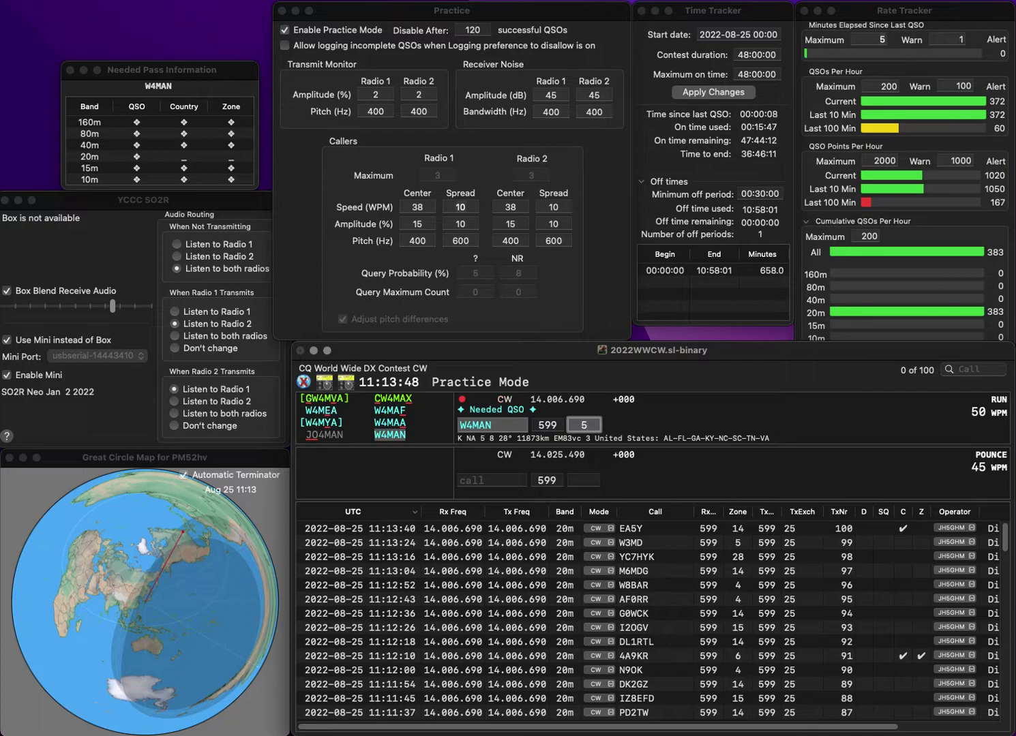
pyautogui.press('Return')
pyautogui.write('VA3ONO')
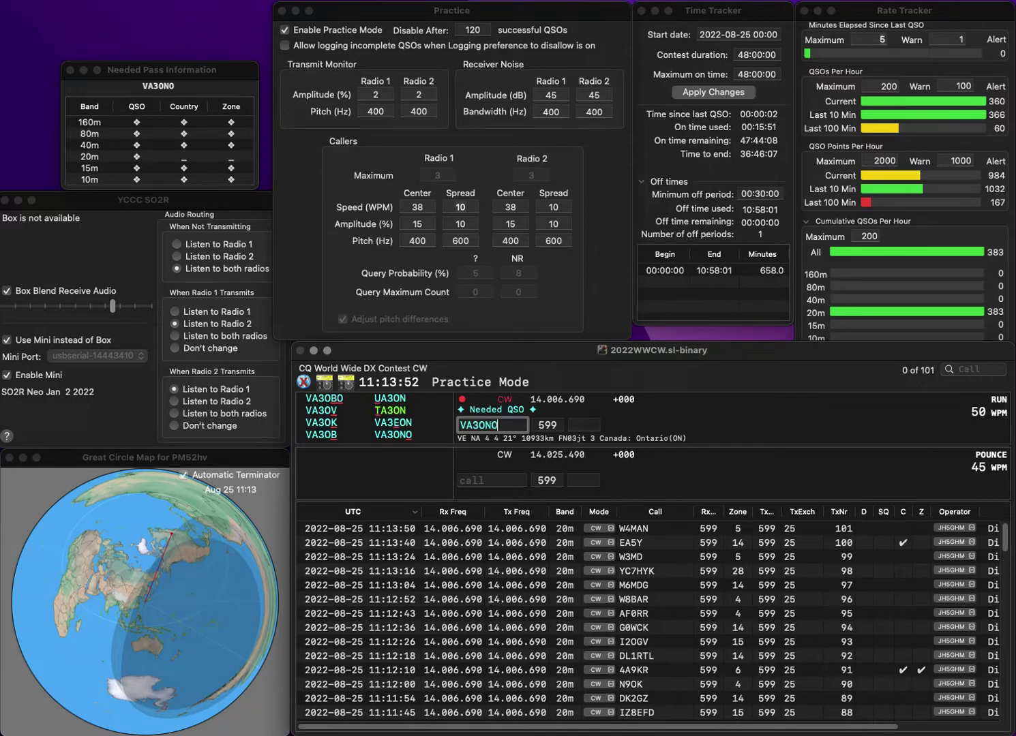
pyautogui.press('space')
pyautogui.write('4')
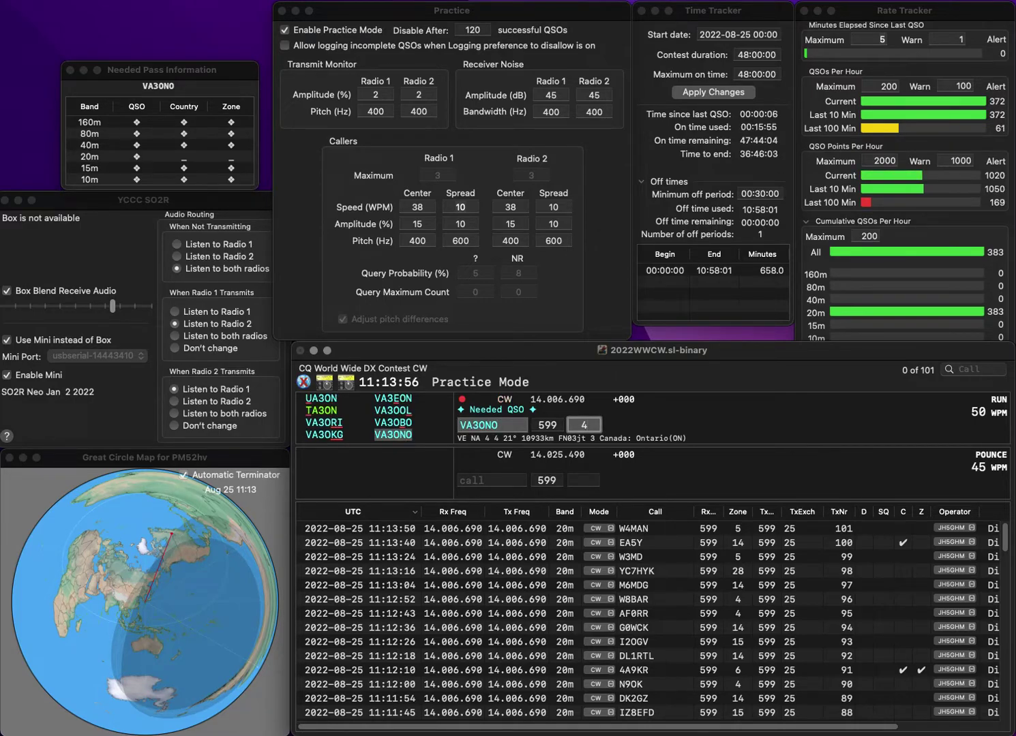
pyautogui.press('Return')
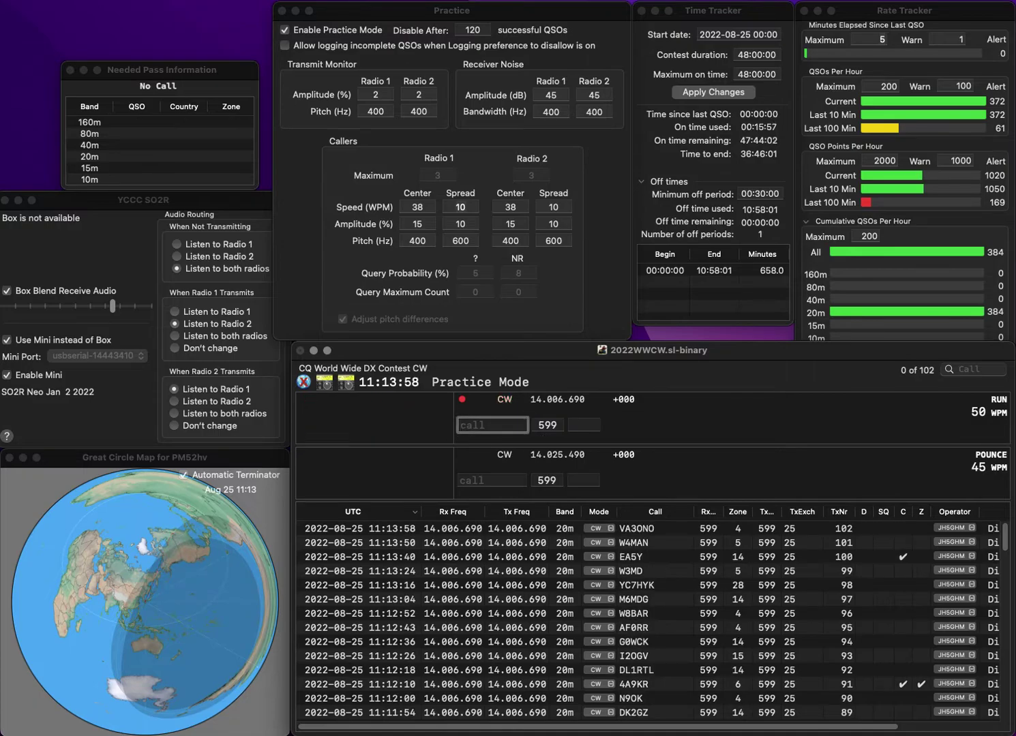
pyautogui.write('F6ACD')
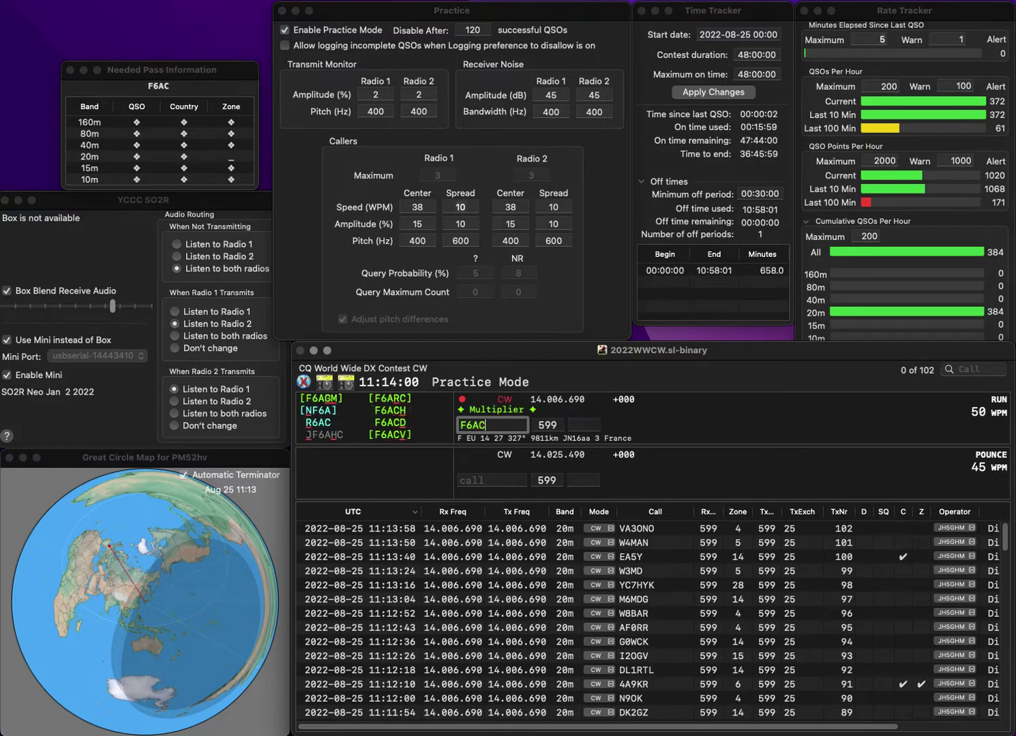
pyautogui.press('space')
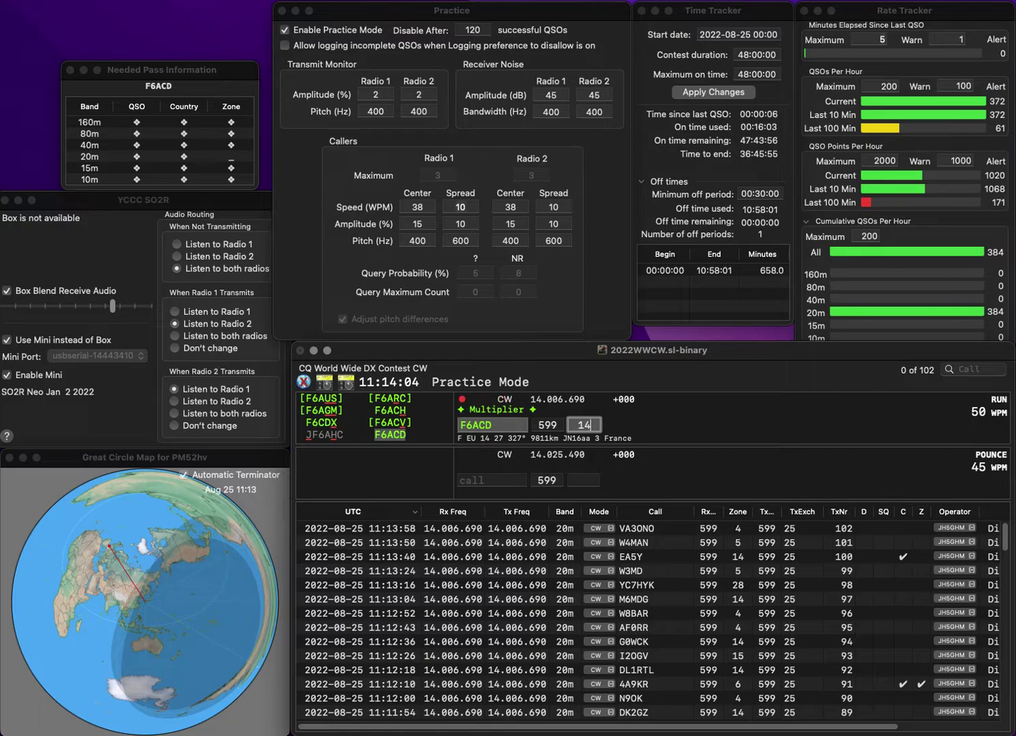
pyautogui.press('Return')
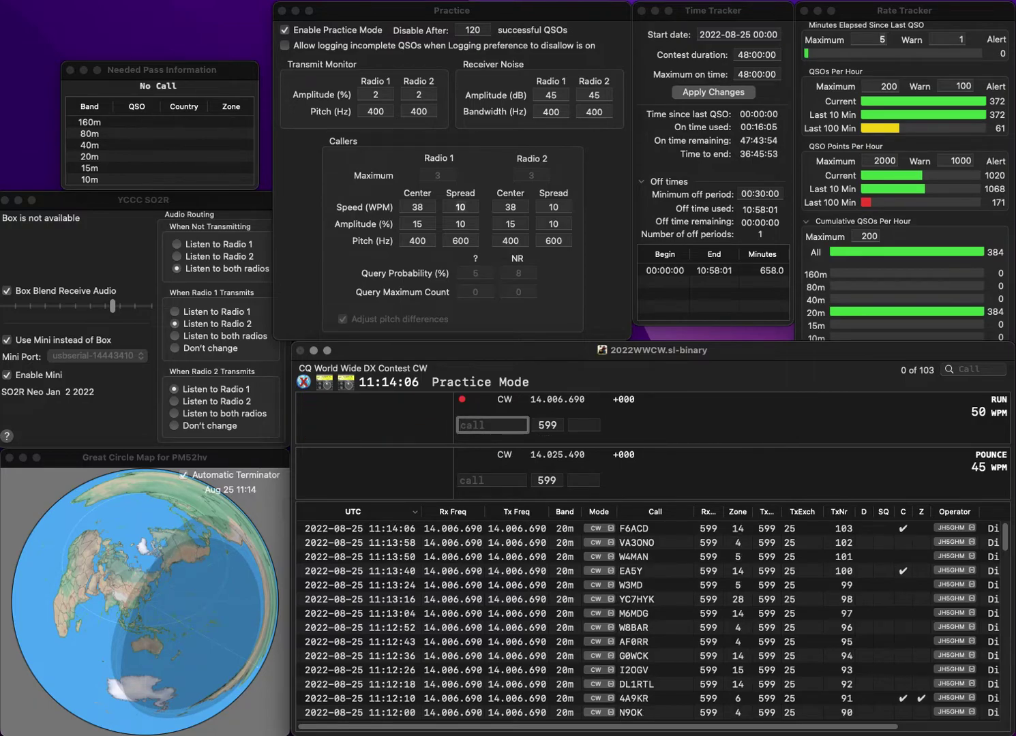
# Log two run contacts with report 599: VE3KRX with zone 4 and ON4CCC with zone 14
pyautogui.write('VE3')
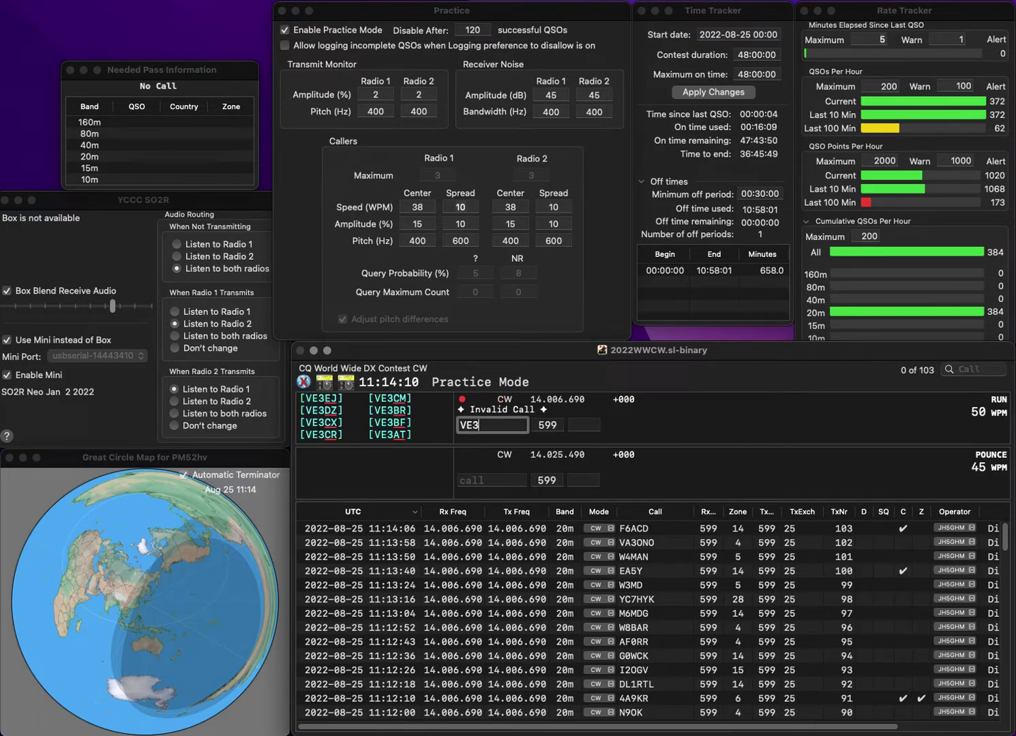
pyautogui.write('KRX')
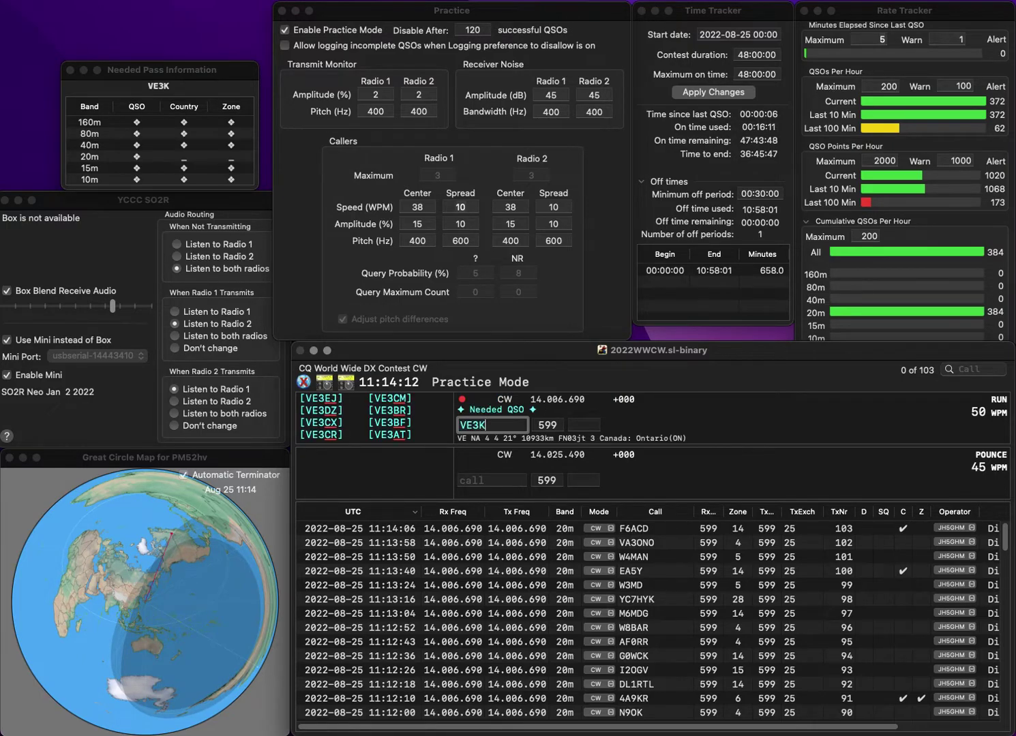
pyautogui.press('space')
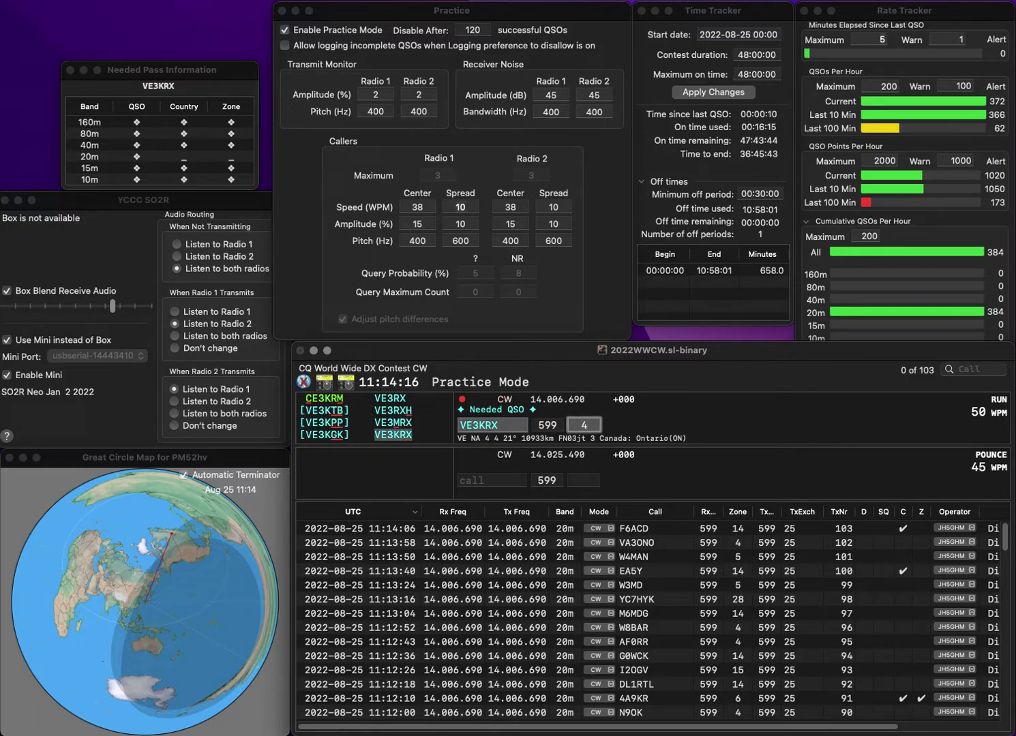
pyautogui.press('Return')
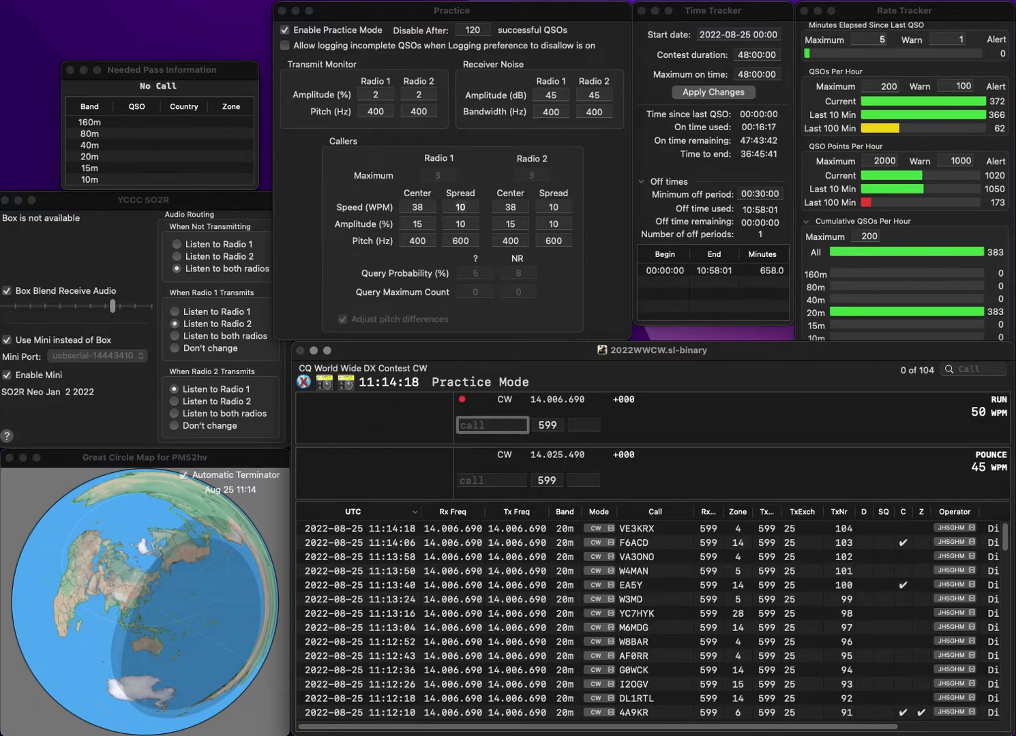
pyautogui.write('ON4C')
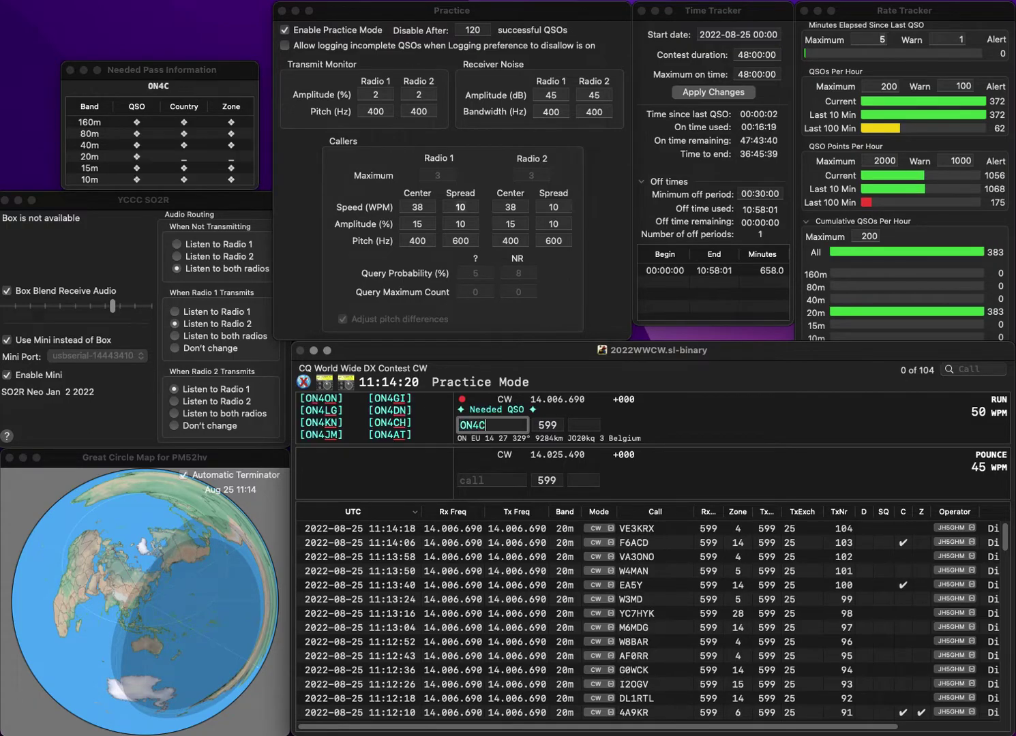
pyautogui.write('CC')
pyautogui.press('Tab')
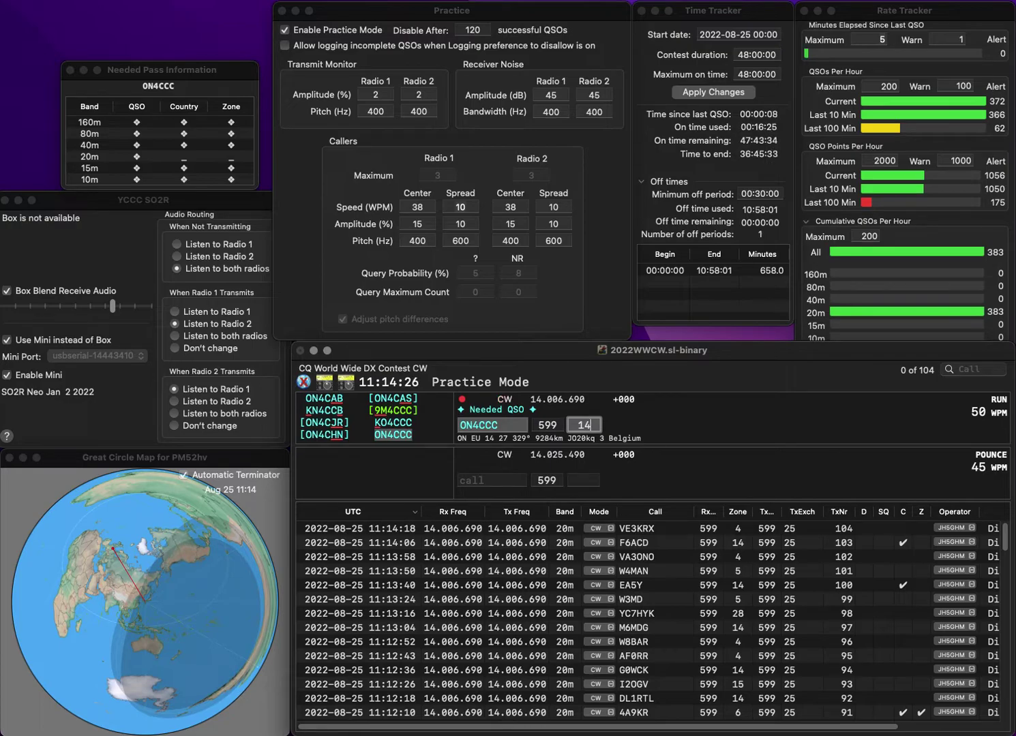
pyautogui.press('Return')
pyautogui.write('HA')
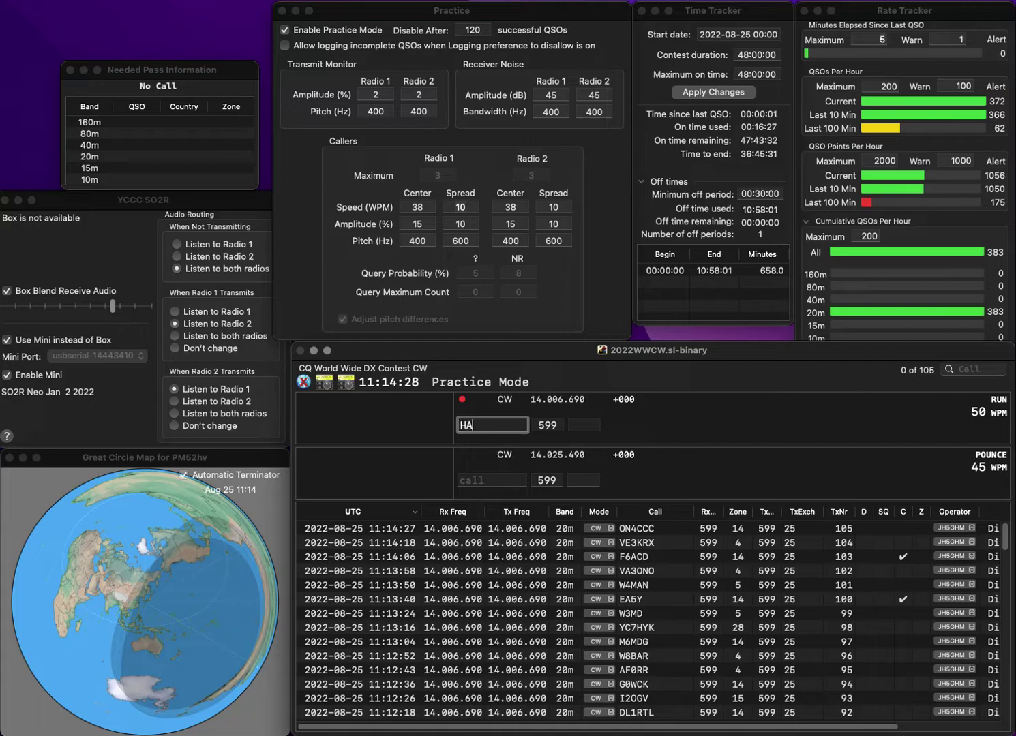
pyautogui.write('2WH')
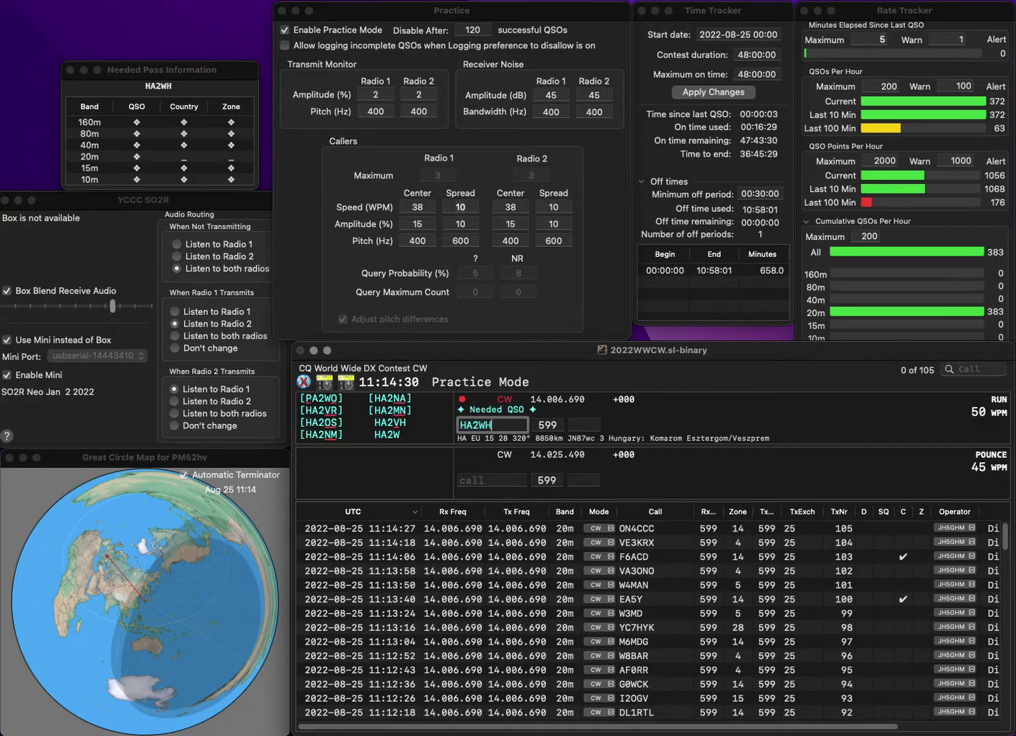
pyautogui.press('BackSpace')
pyautogui.write('S')
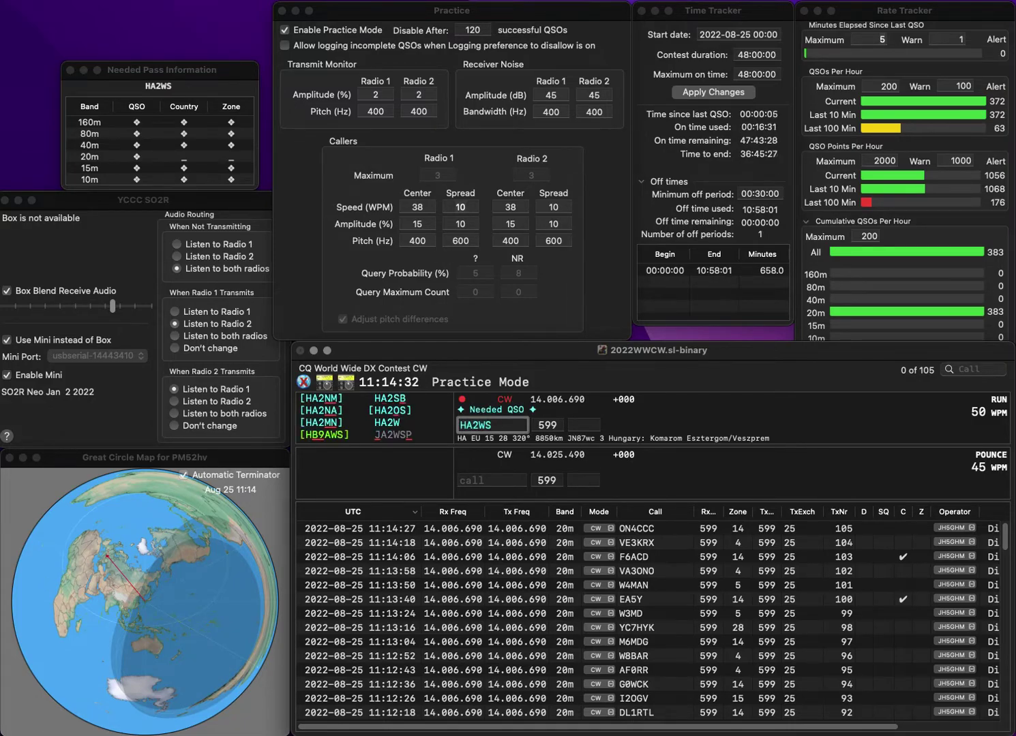
pyautogui.press('BackSpace')
pyautogui.press('BackSpace')
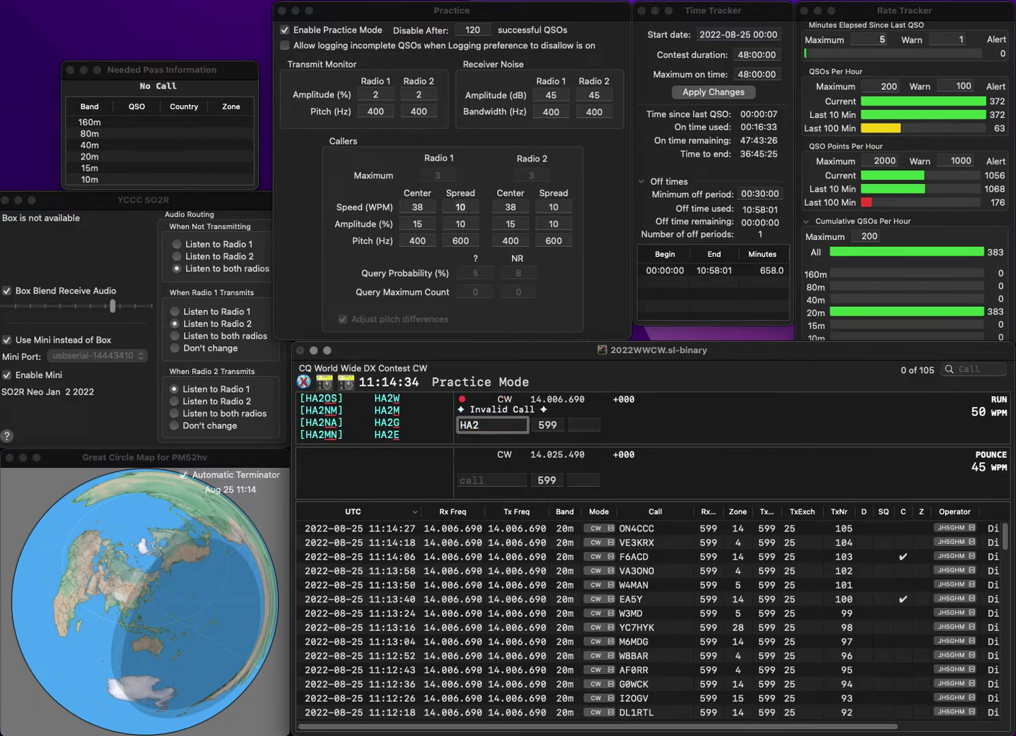
pyautogui.write('VH')
pyautogui.press('Tab')
pyautogui.write('15')
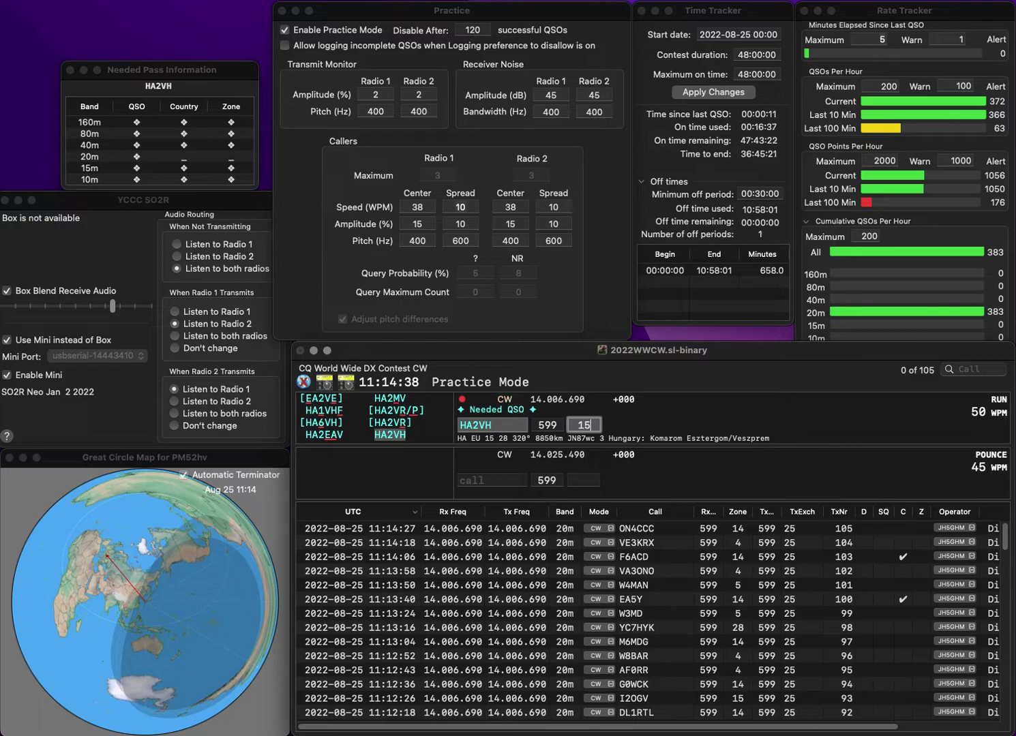
pyautogui.press('Return')
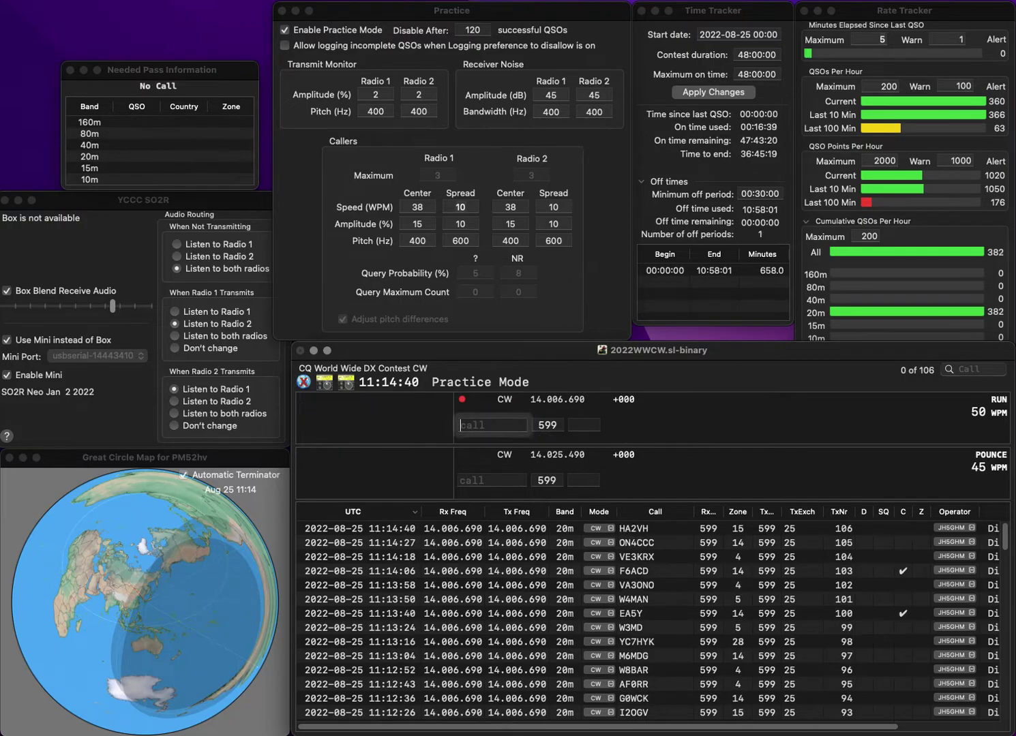
# Log two run contacts with report 599: ON5AV with zone 14 and W8VX with zone 4
pyautogui.write('ON5AV')
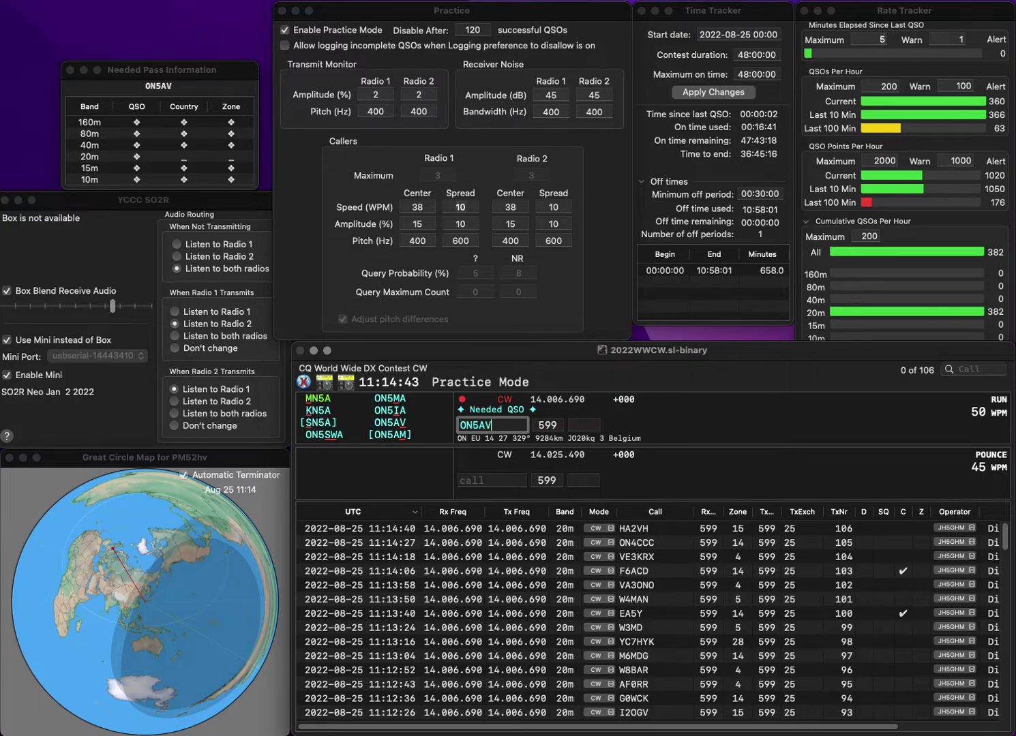
pyautogui.press('Tab')
pyautogui.write('14')
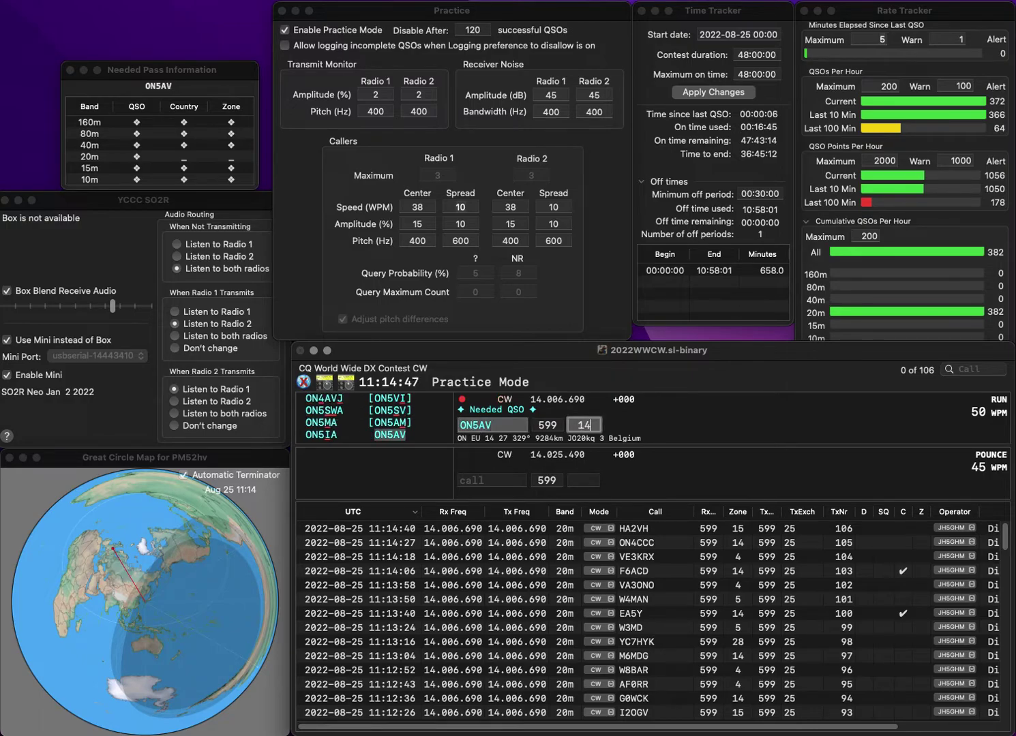
pyautogui.press('Return')
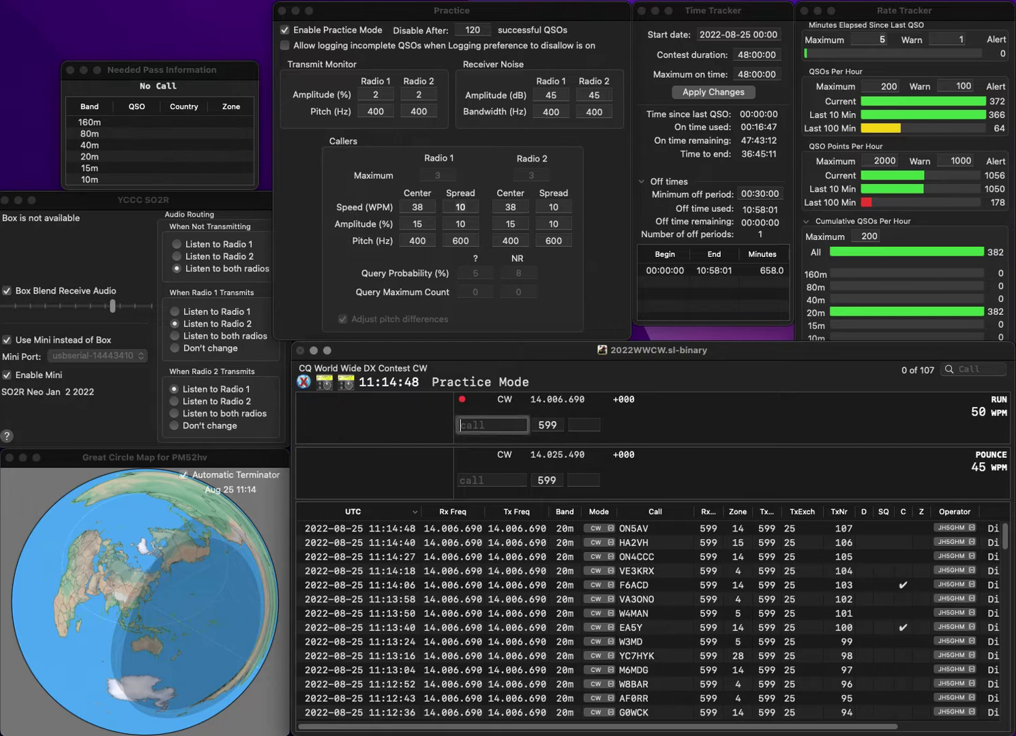
pyautogui.write('W8VX')
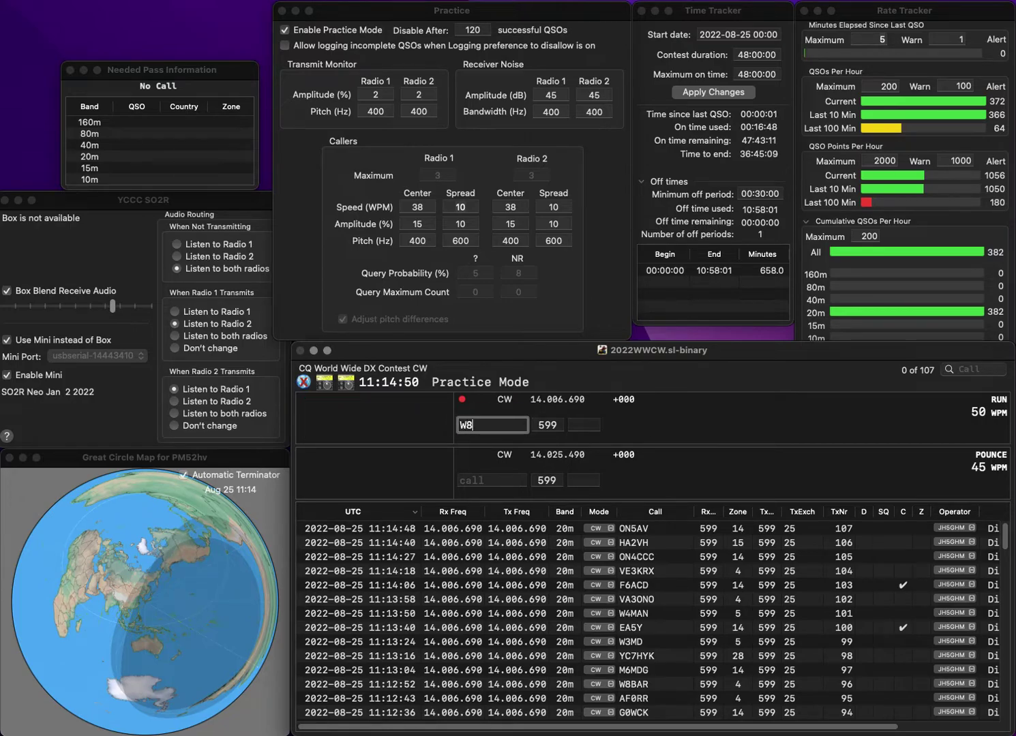
pyautogui.press('space')
pyautogui.write('4')
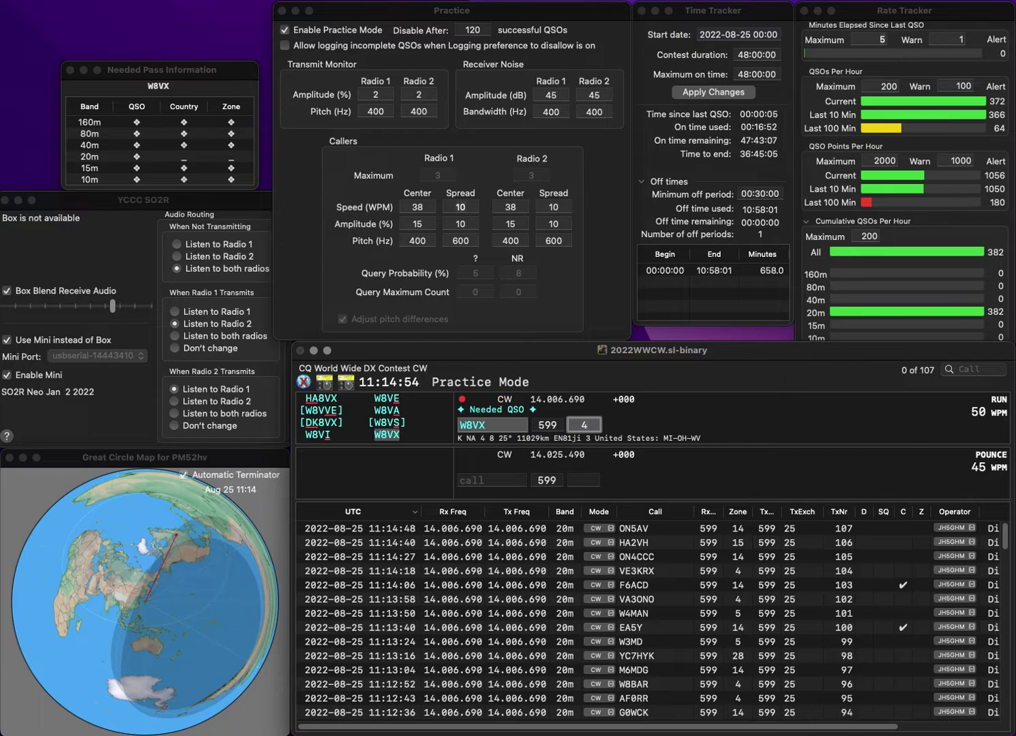
pyautogui.press('Return')
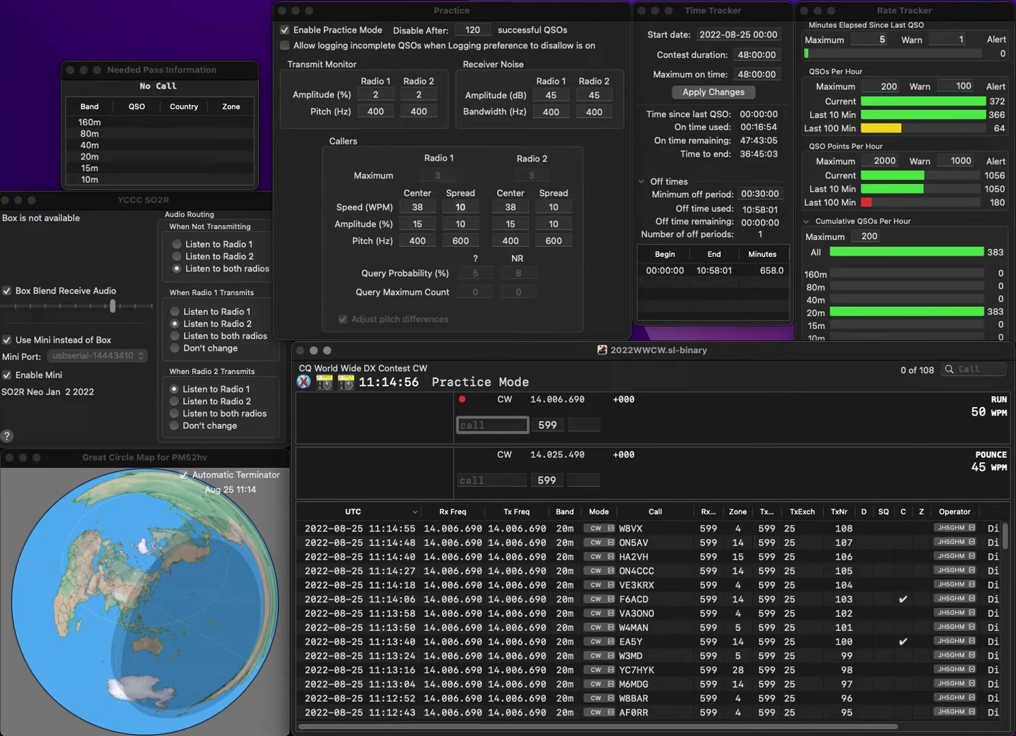
pyautogui.write('WC6D')
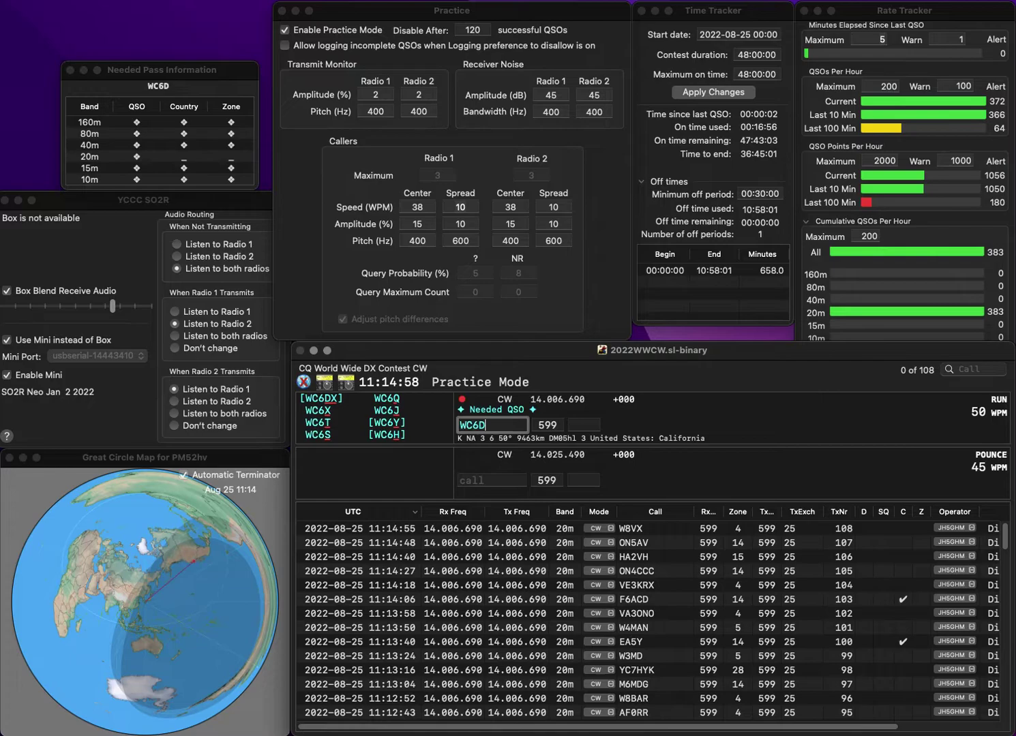
pyautogui.write('X')
pyautogui.press('Tab')
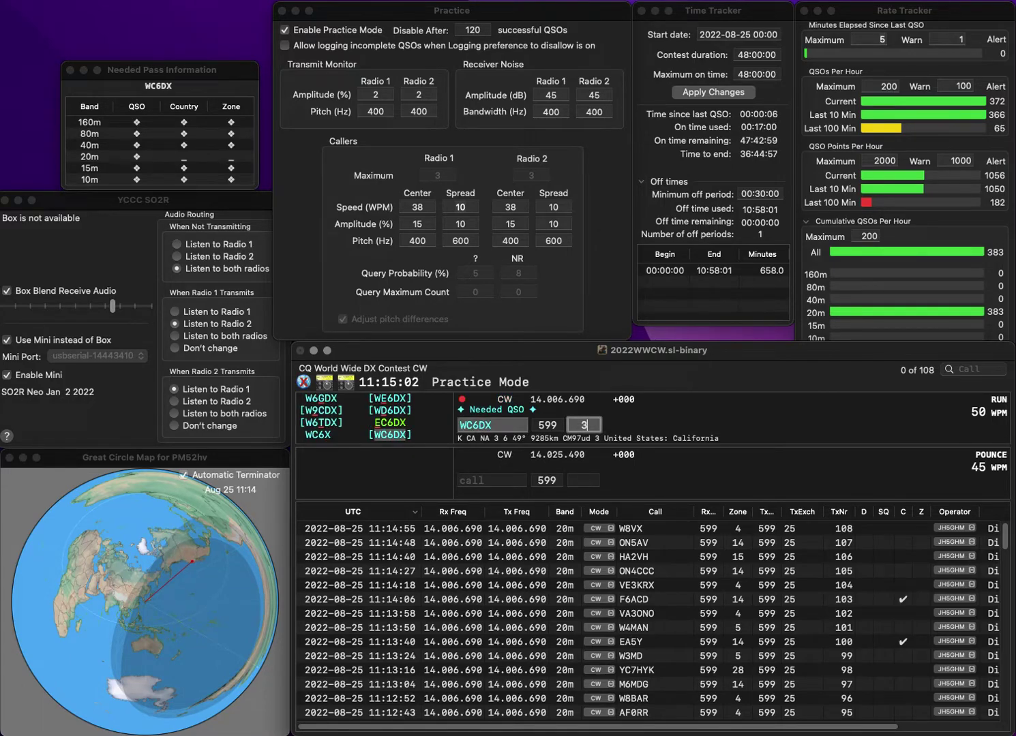
pyautogui.press('Return')
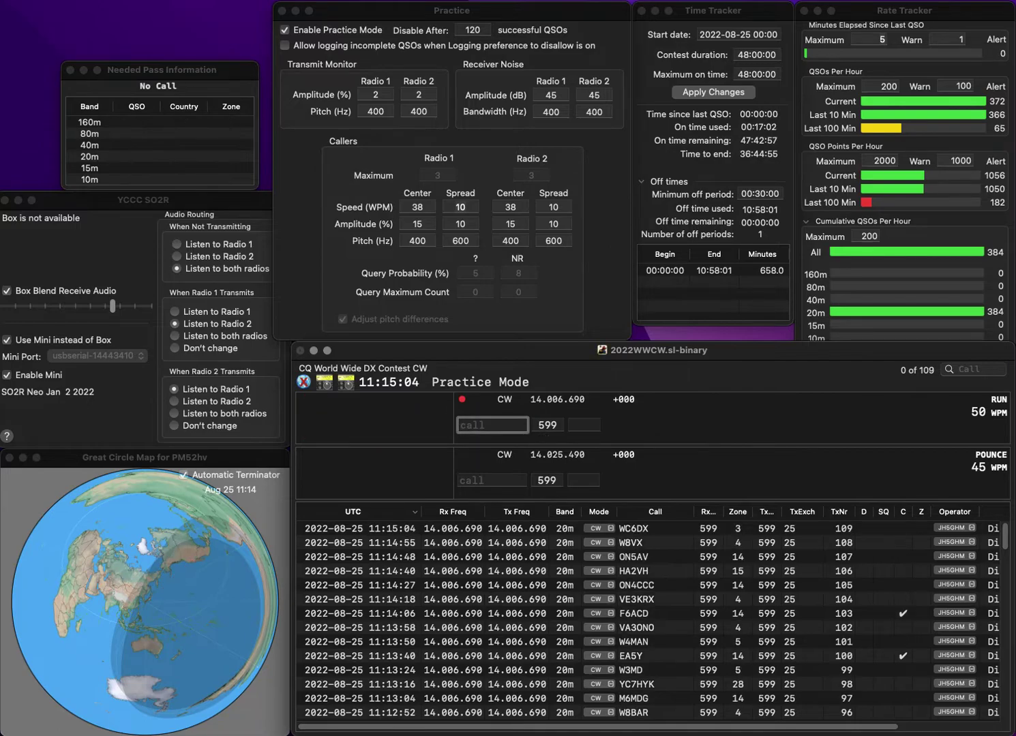
pyautogui.write('UA3P')
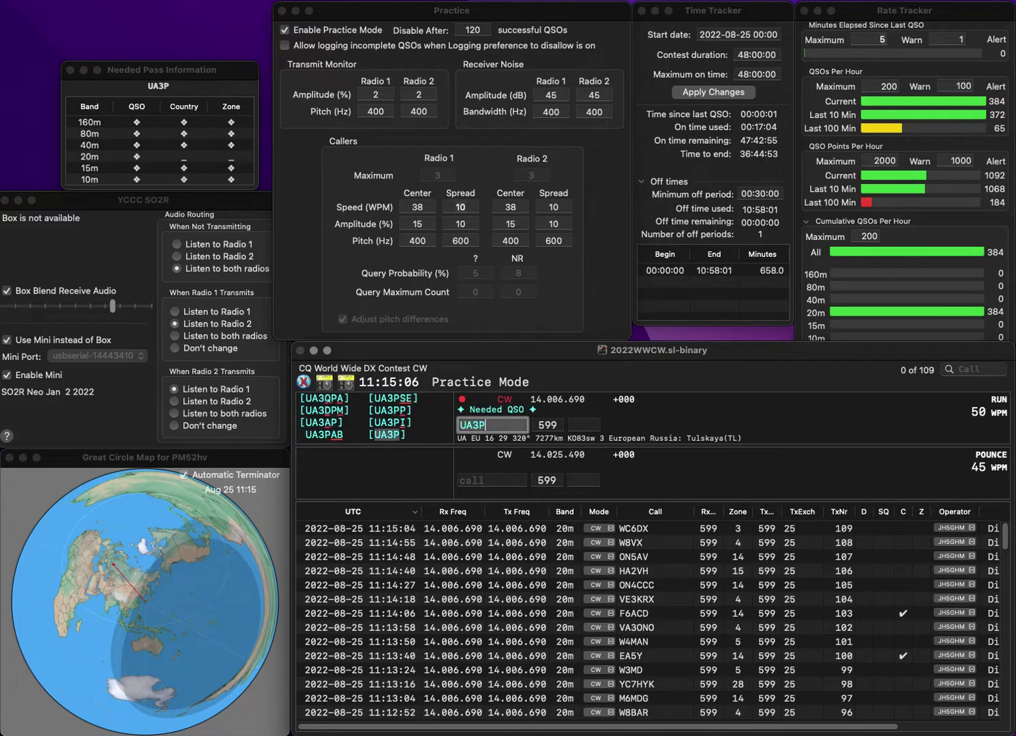
pyautogui.press('space')
pyautogui.write('16')
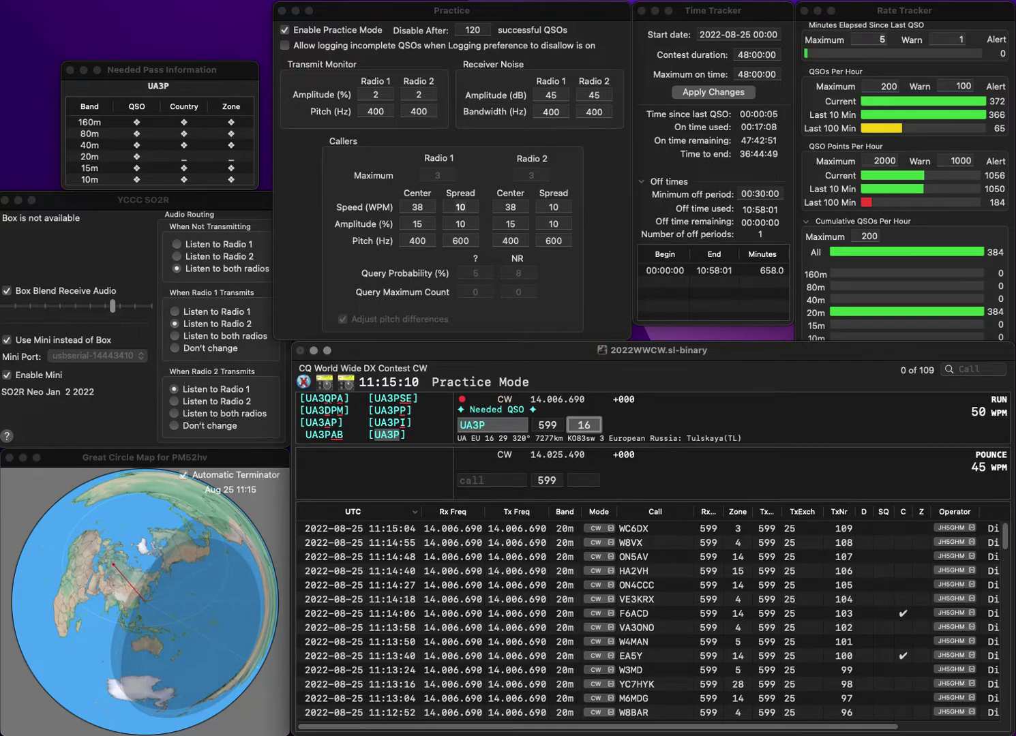
pyautogui.press('Return')
# Log two run contacts with report 599: OK1MWW with zone 15 and RT2A with zone 16
pyautogui.write('OK1M')
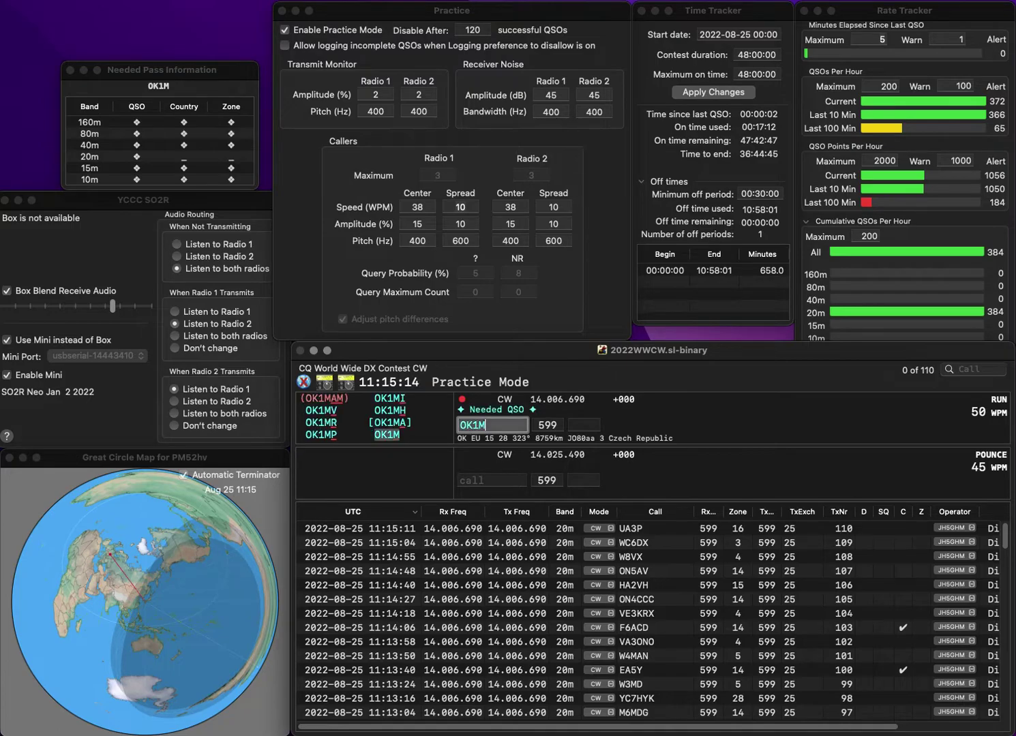
pyautogui.write('WW')
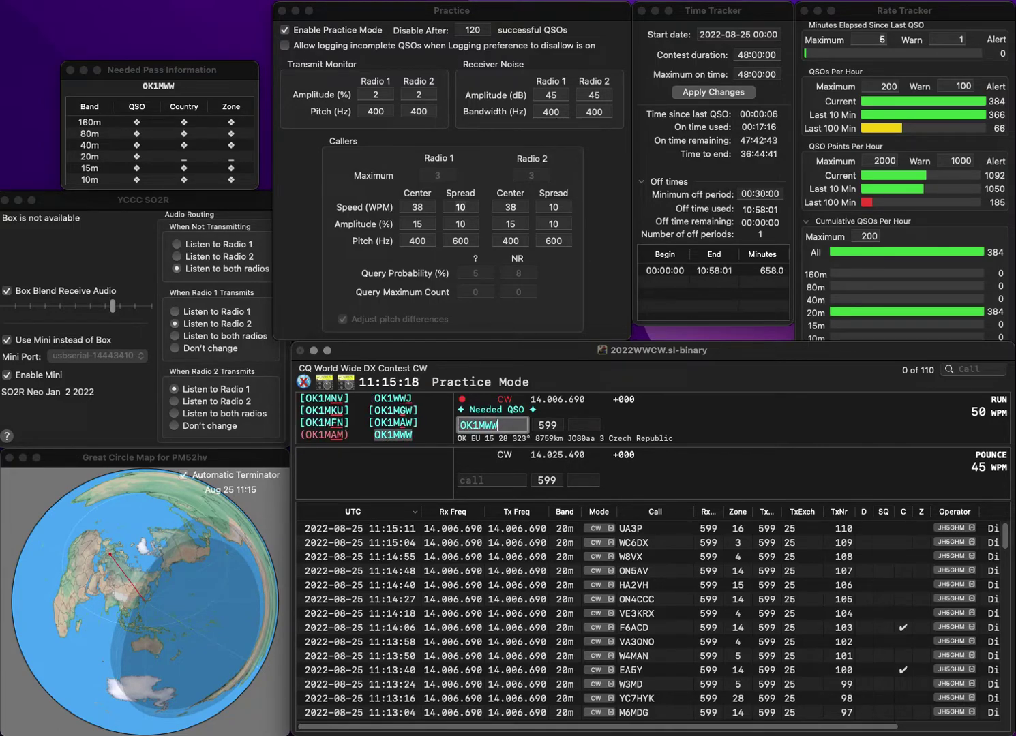
pyautogui.press('Return')
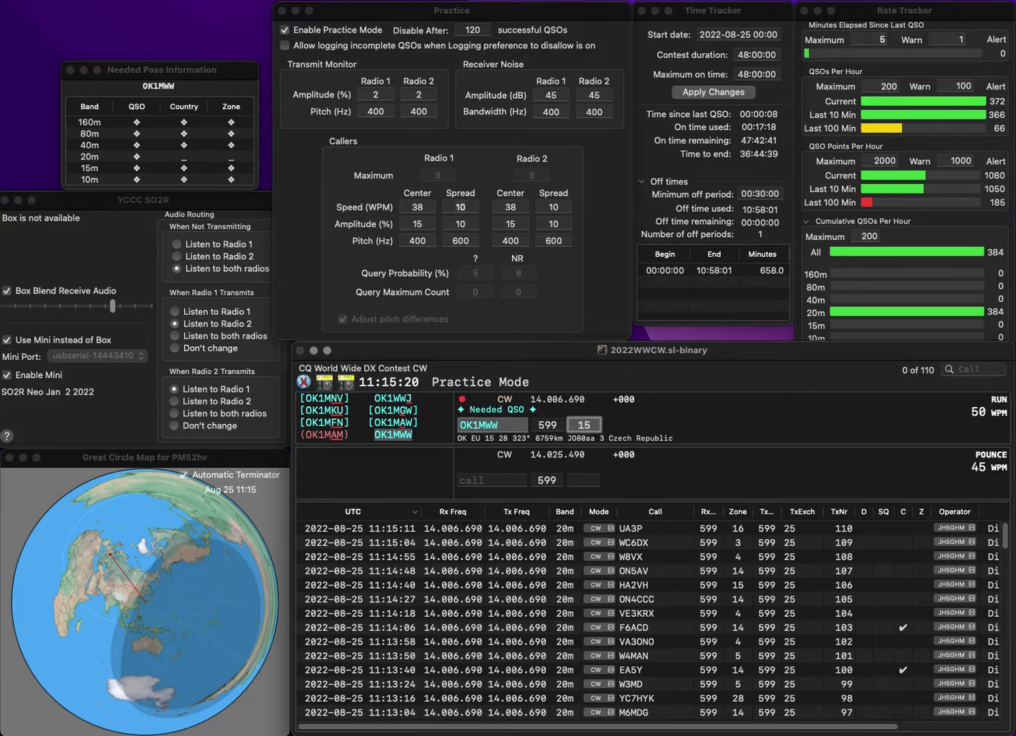
pyautogui.press('Return')
pyautogui.write('RT2A')
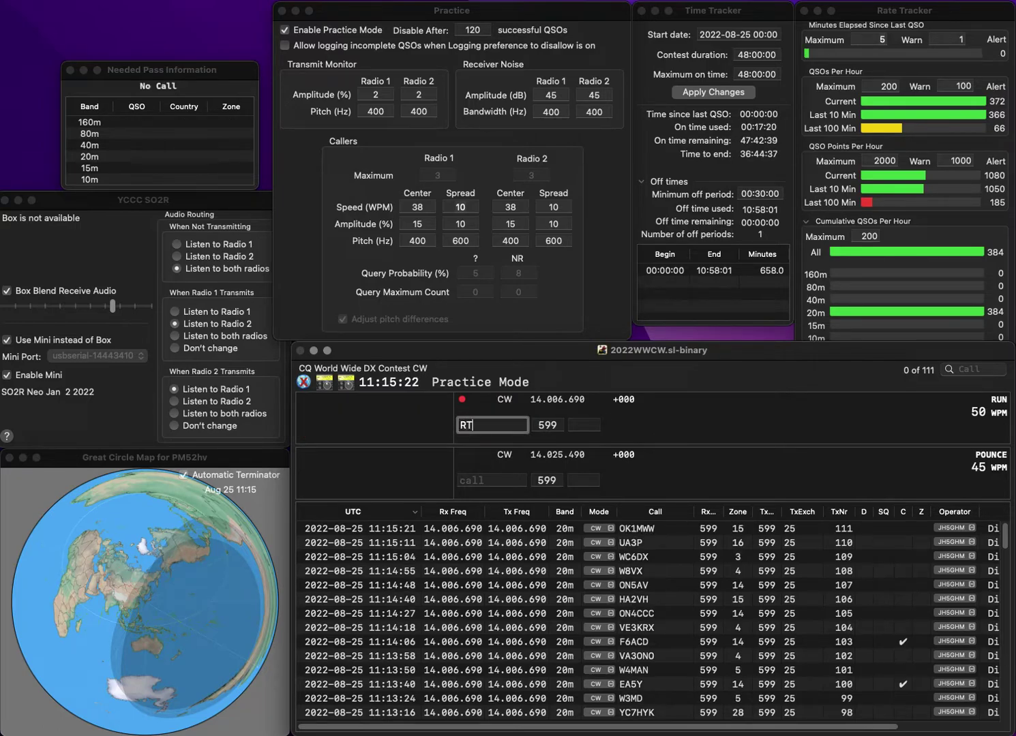
pyautogui.press('space')
pyautogui.write('16')
pyautogui.press('Return')
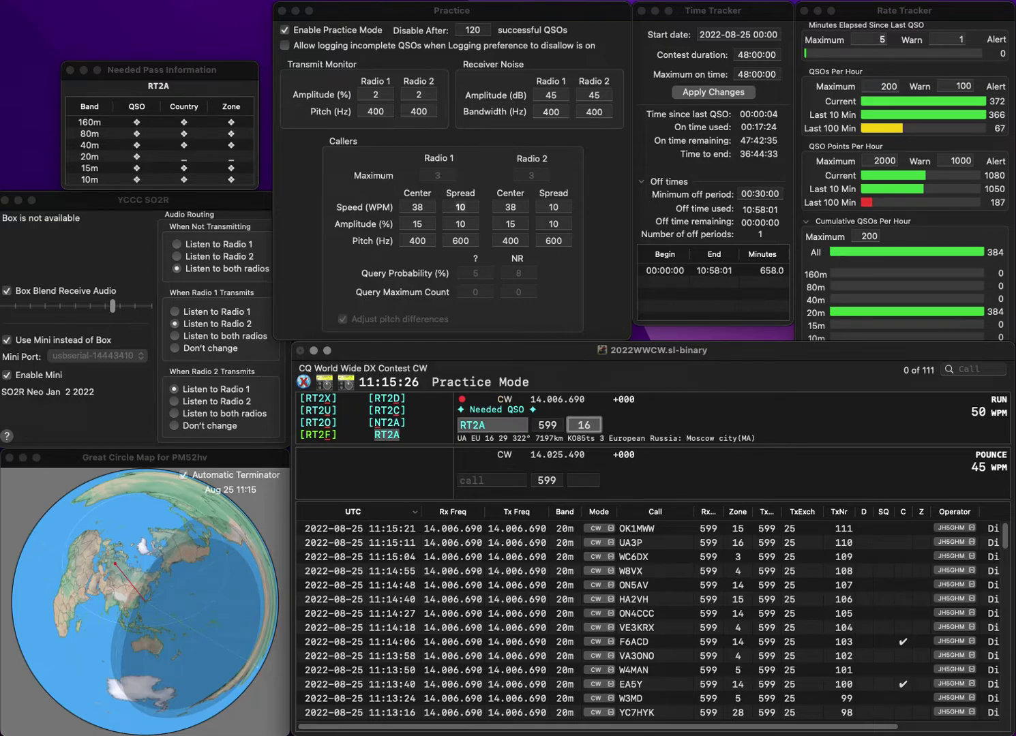
pyautogui.press('Return')
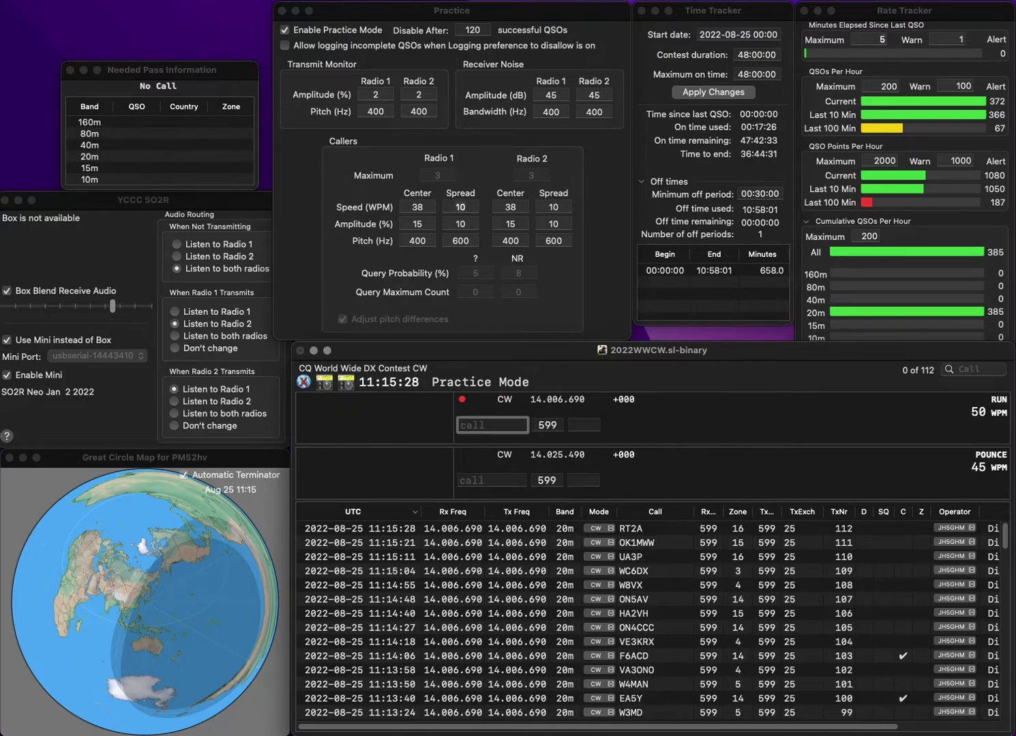
# Log a run contact with OH6JUM, with report 599 and zone 15, filling in the 6 after OH
pyautogui.write('OHJUM')
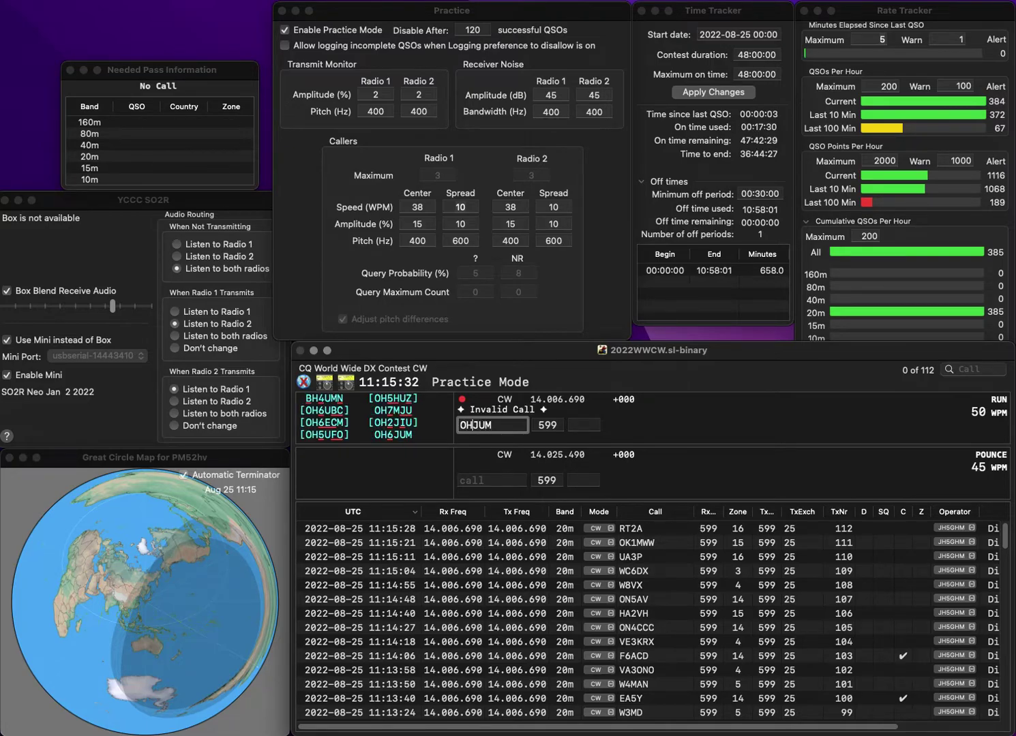
pyautogui.write('6')
pyautogui.press('space')
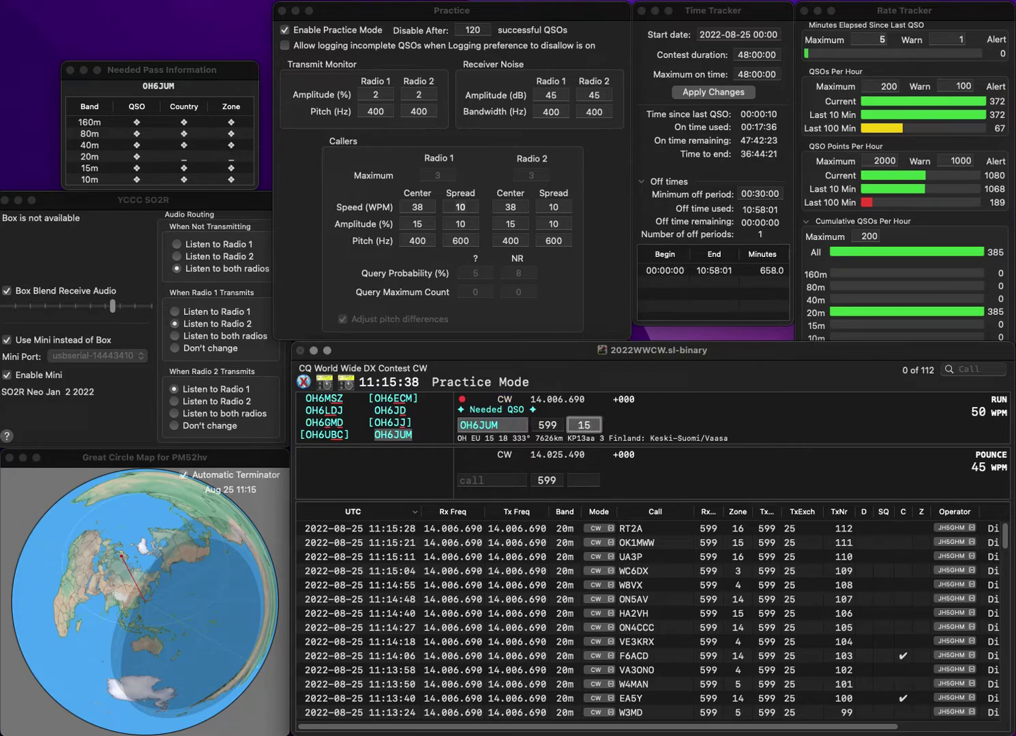
pyautogui.press('Return')
pyautogui.write('RX')
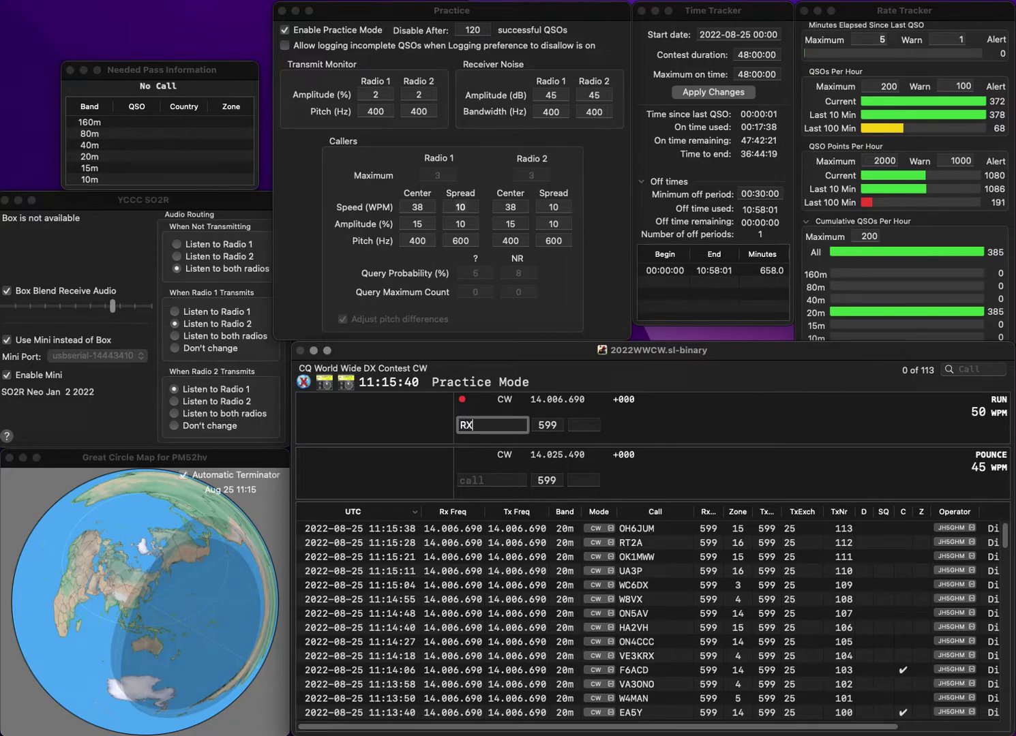
pyautogui.write('9WT/')
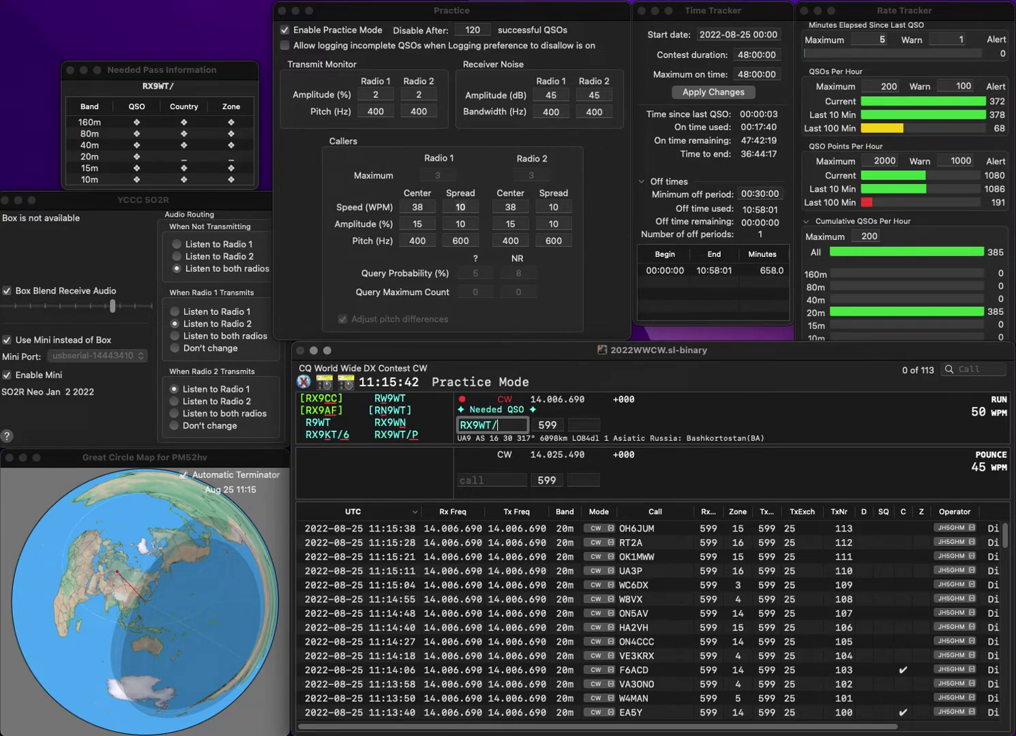
pyautogui.write('P')
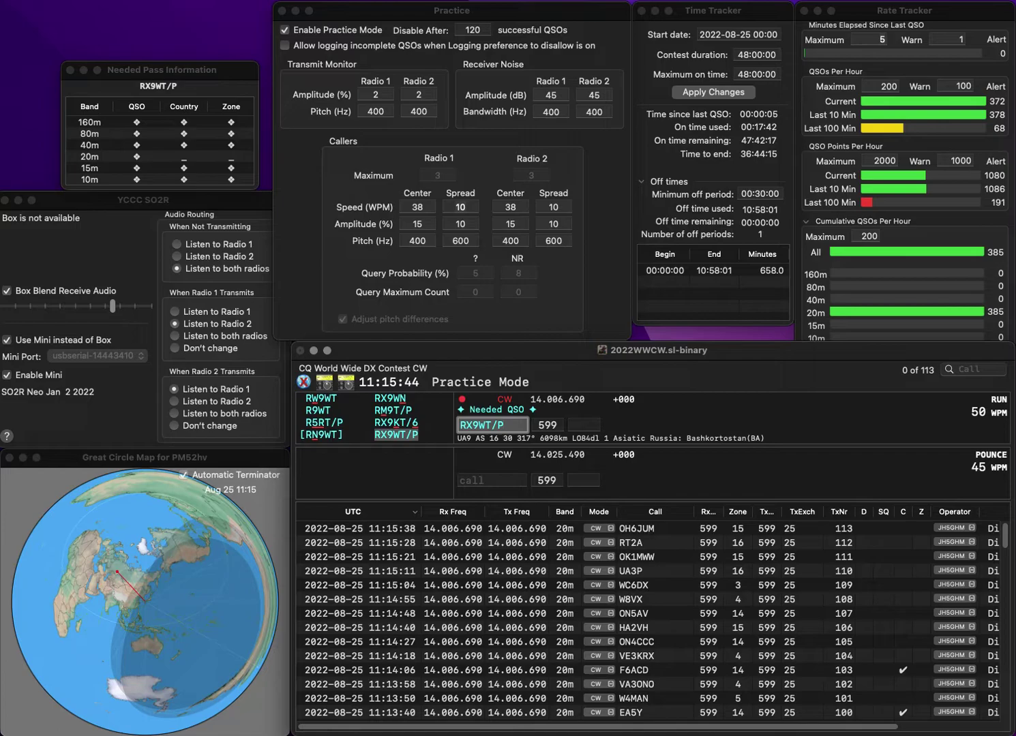
pyautogui.press('Tab')
pyautogui.write('16')
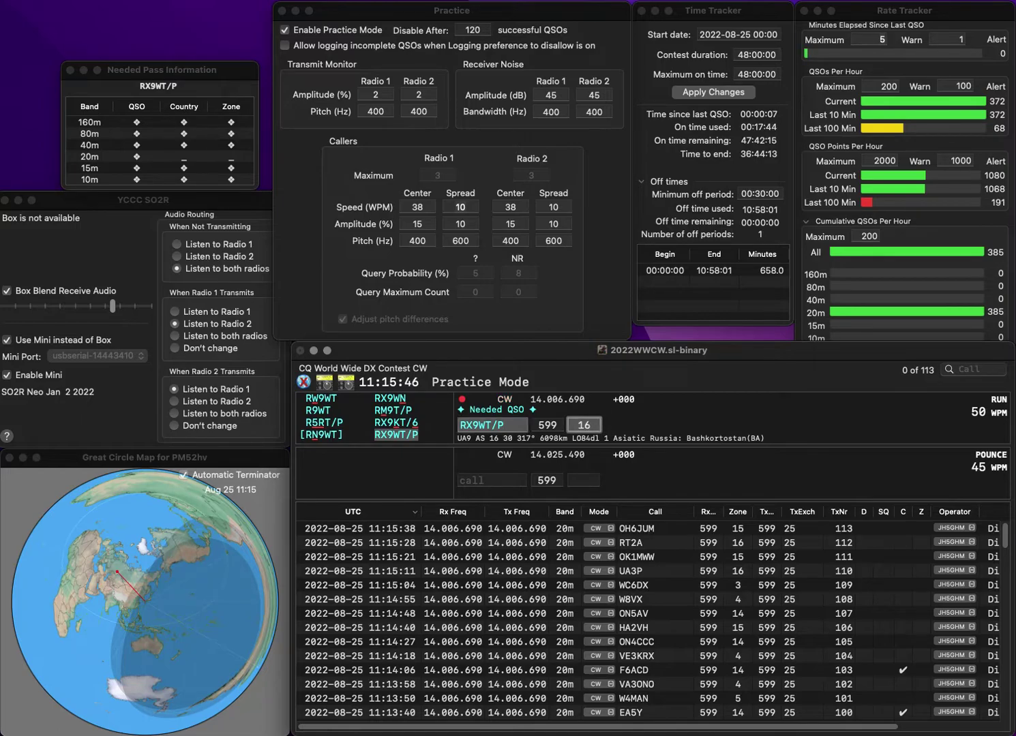
pyautogui.press('Return')
pyautogui.write('YF8FMM')
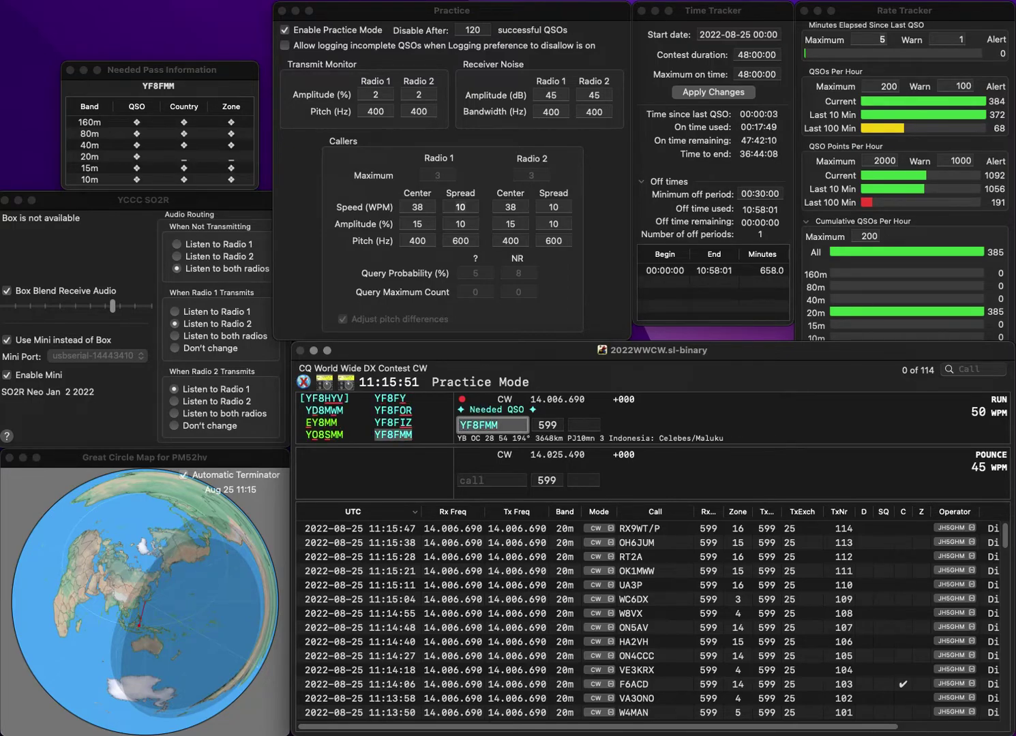
pyautogui.press('Return')
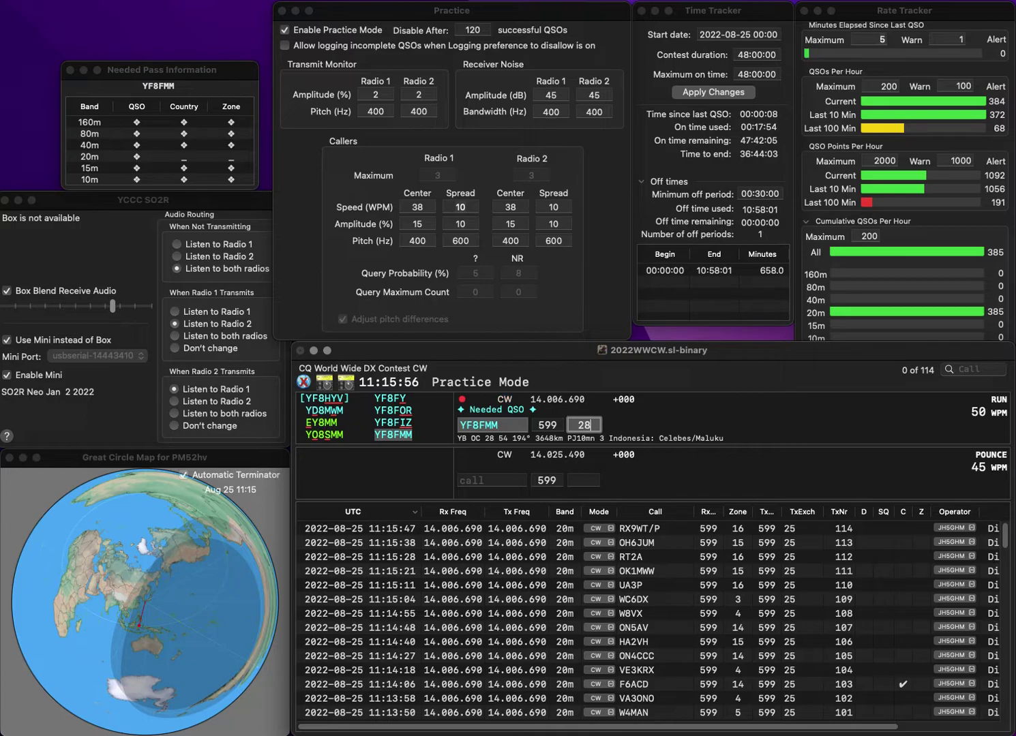
pyautogui.press('Return')
# Log two run contacts with report 599: WT9Y with zone 4 and RA3TAR with zone 16
pyautogui.write('WT9Y')
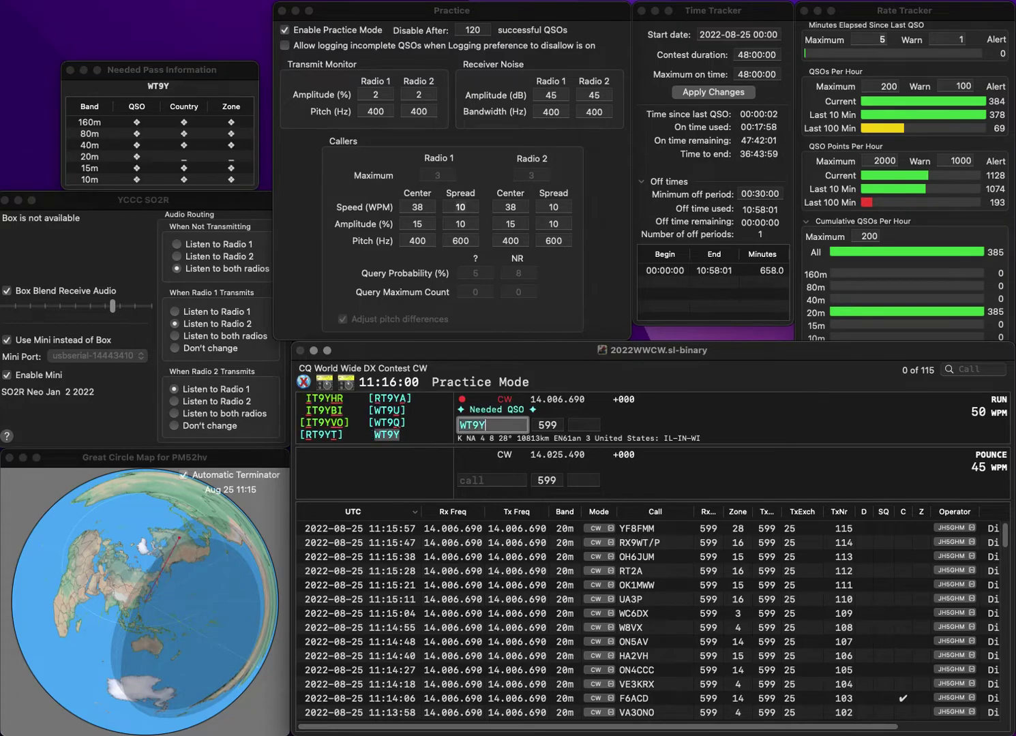
pyautogui.press('space')
pyautogui.write('4')
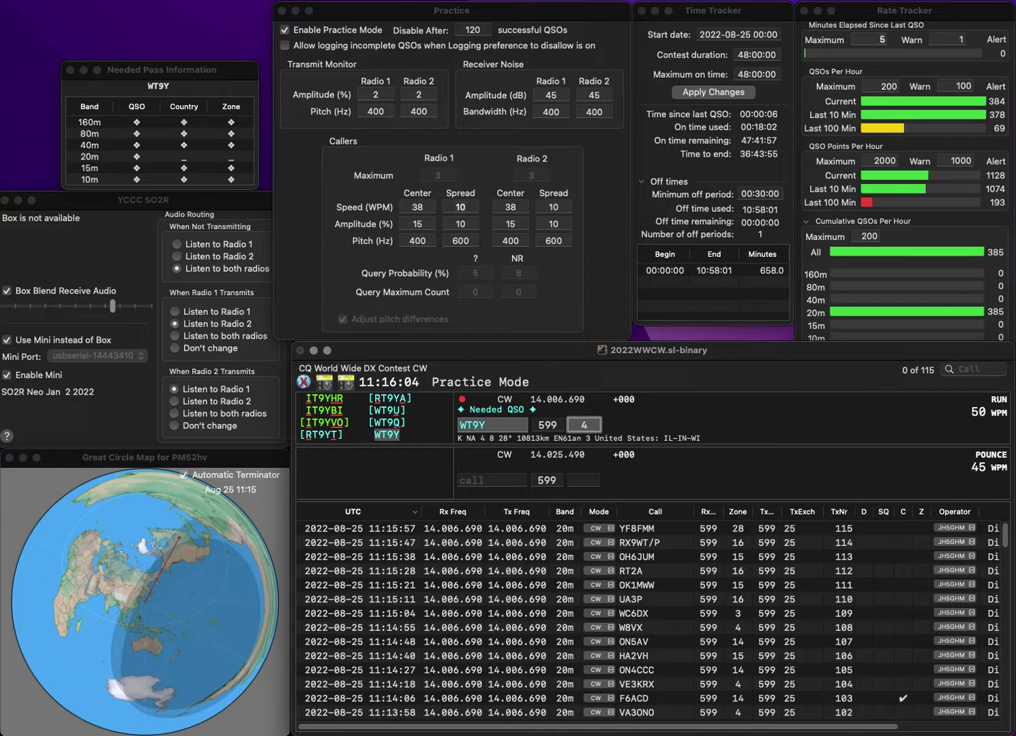
pyautogui.press('Return')
pyautogui.write('RA3TAR')
pyautogui.press('space')
pyautogui.write('16')
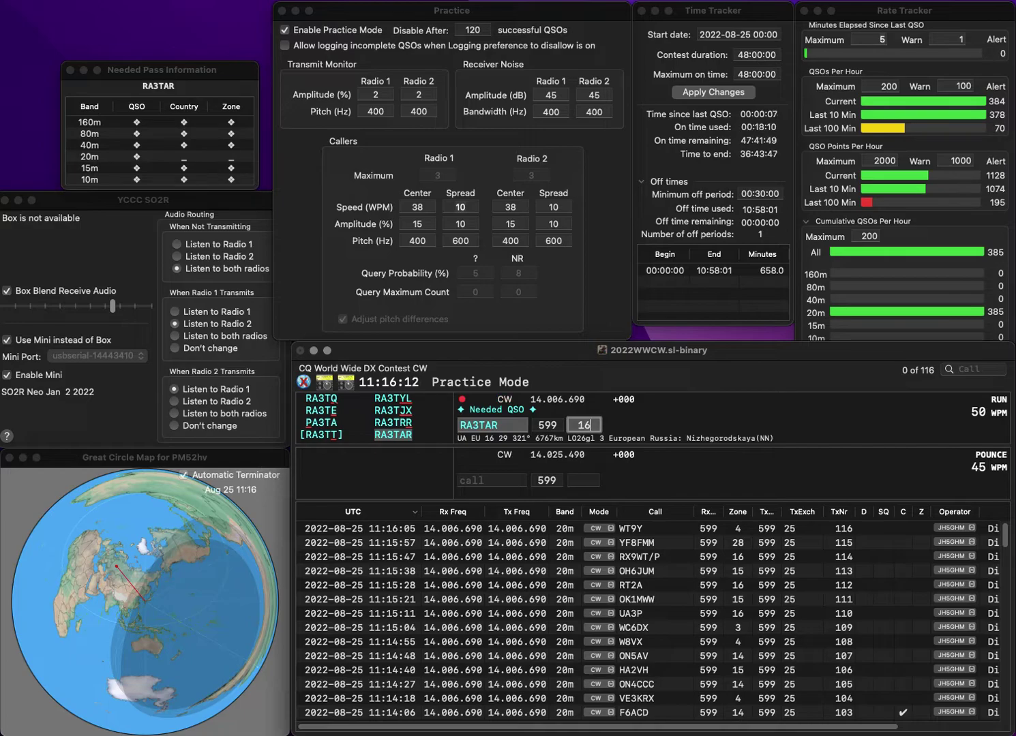
pyautogui.press('Return')
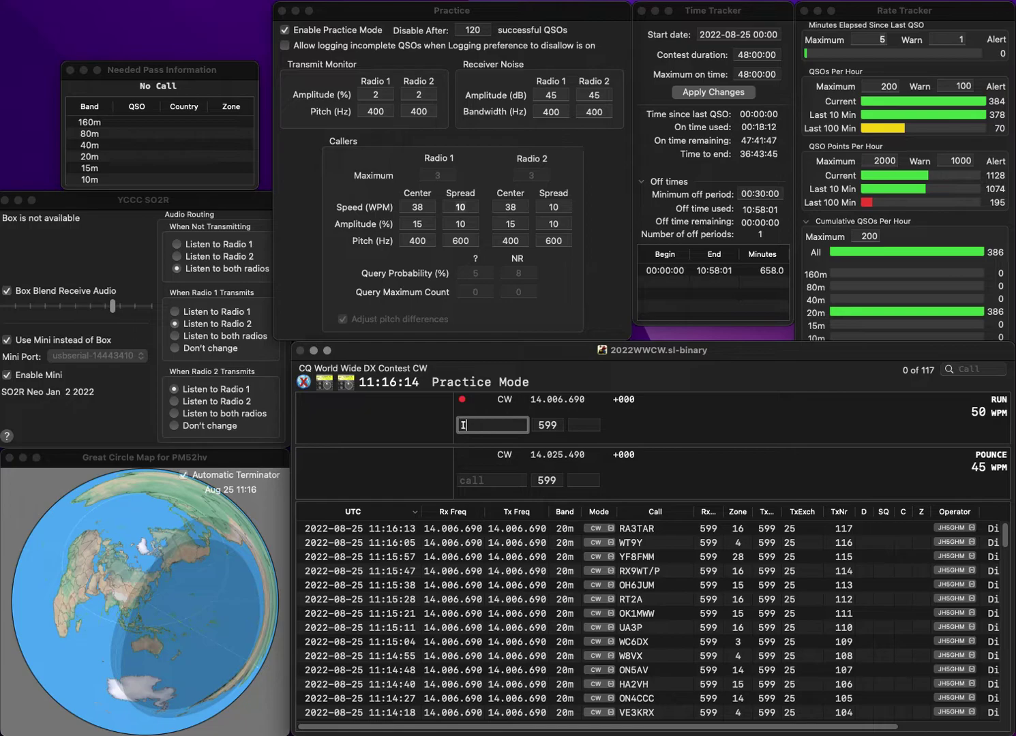
pyautogui.write('IOET')
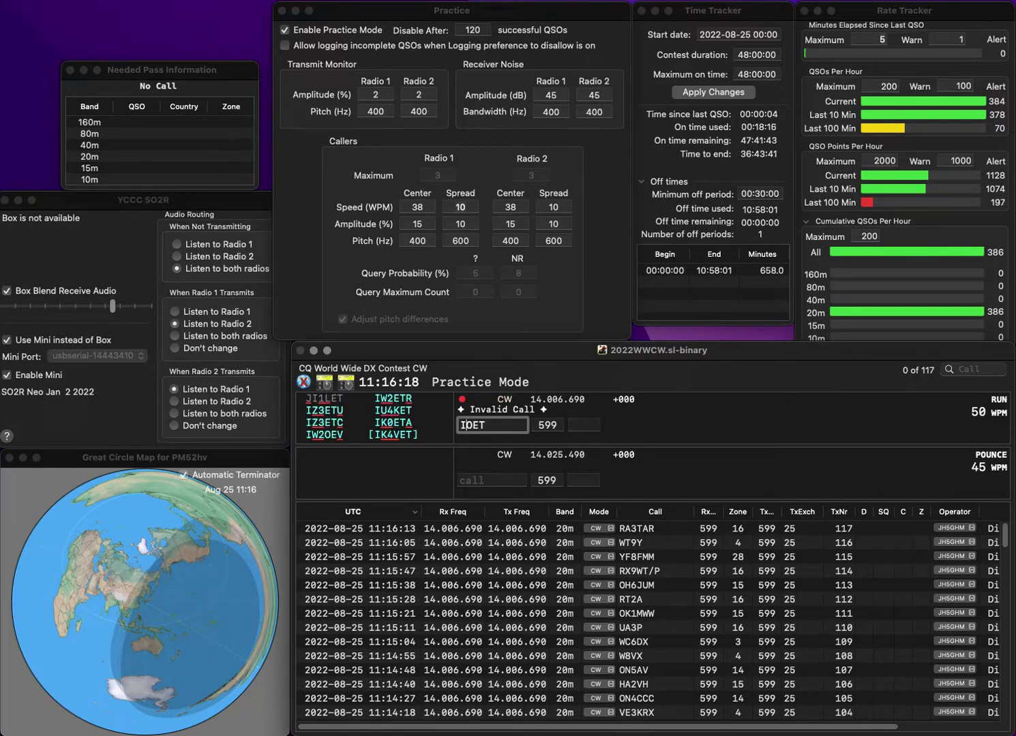
pyautogui.press('Delete')
pyautogui.write('V4K')
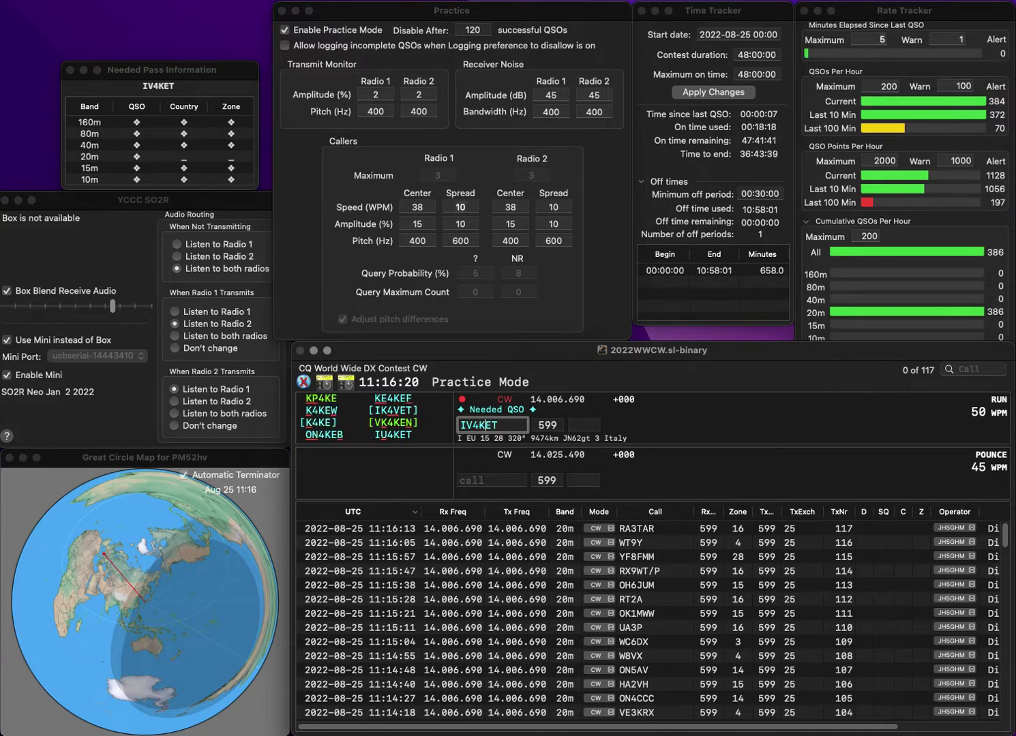
pyautogui.press('Return')
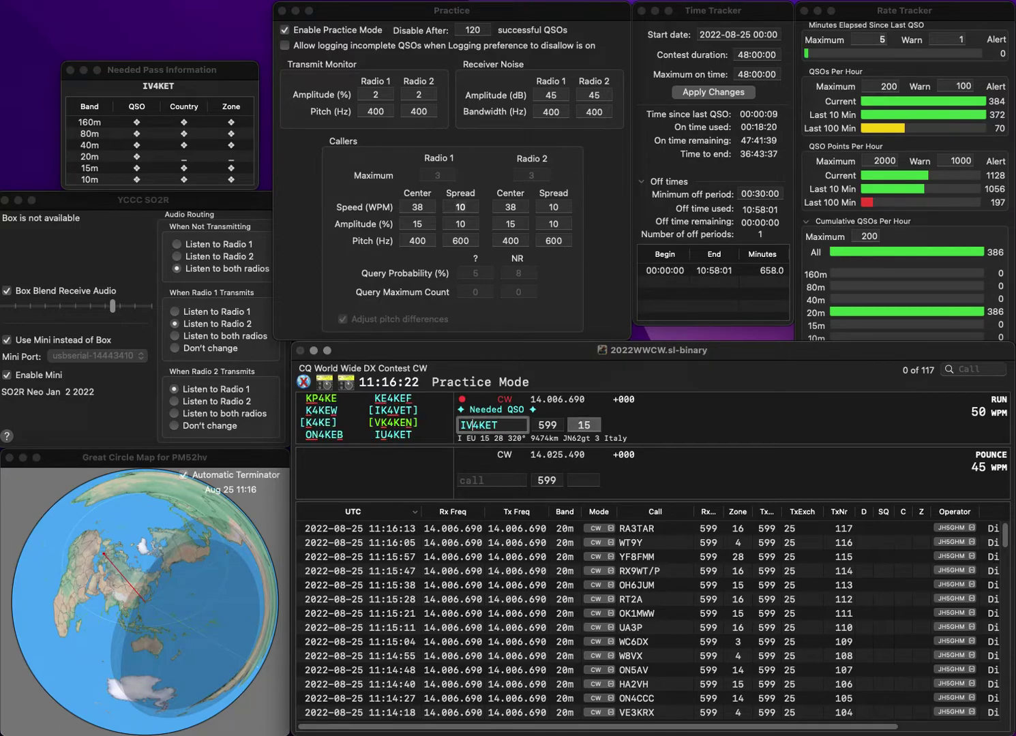
pyautogui.press('Delete')
pyautogui.write('U')
pyautogui.press('Tab')
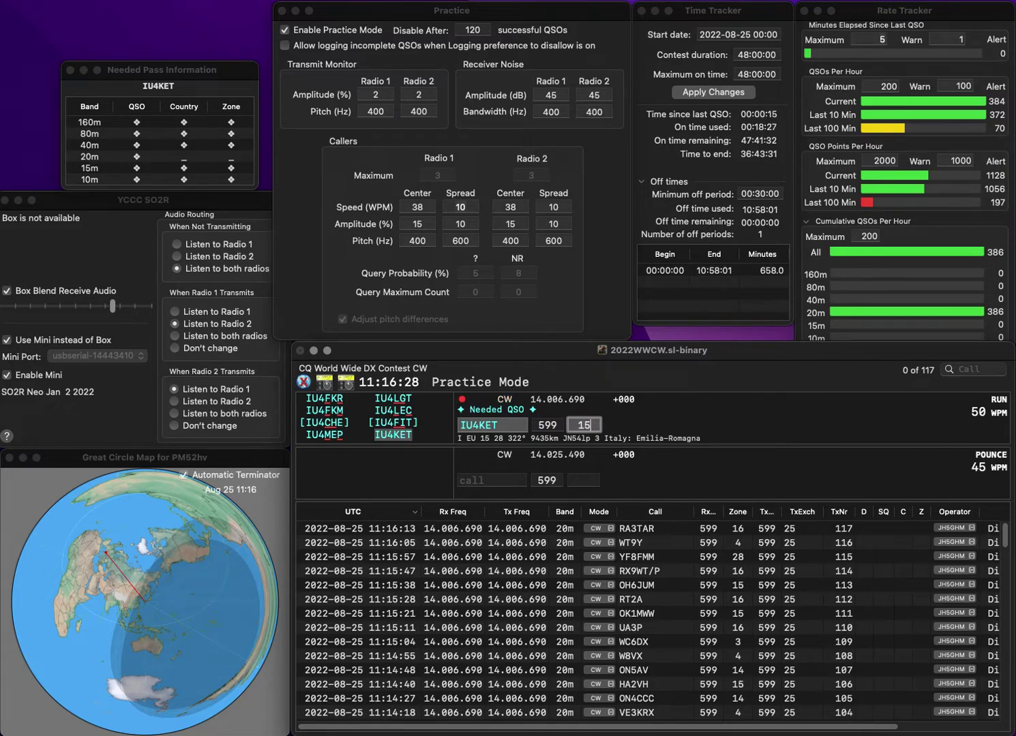
pyautogui.press('Return')
# Log a run contact with HB9EBT, with report 599 and zone 14, correcting the call's prefix to HB
pyautogui.write('SH')
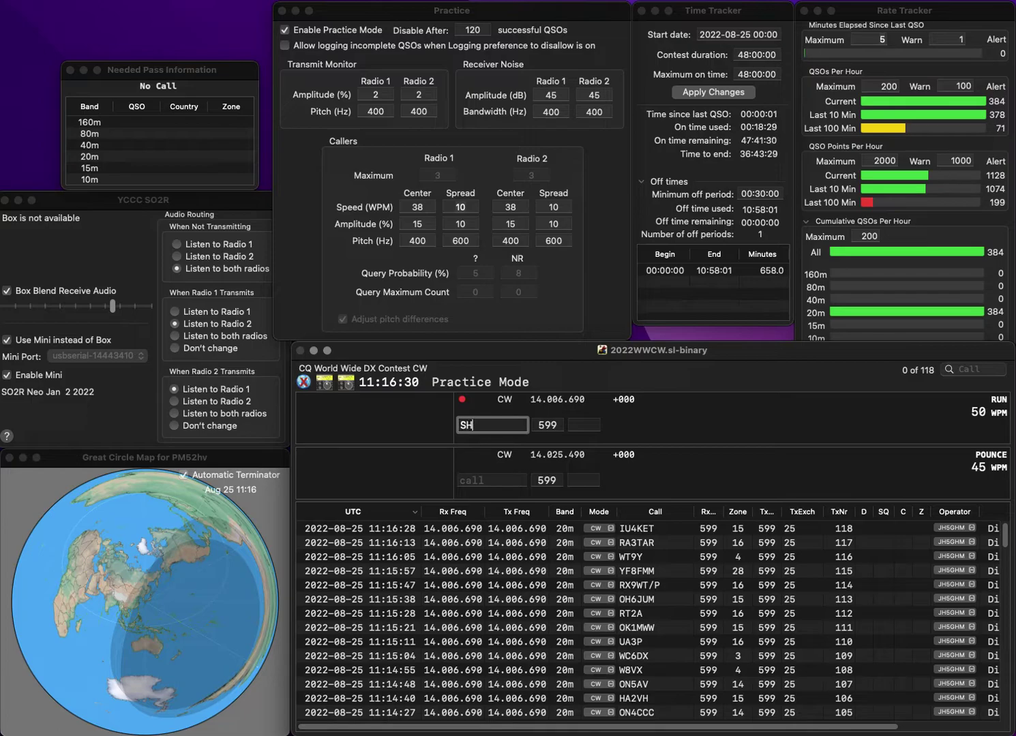
pyautogui.write('B9EBT')
pyautogui.press('Return')
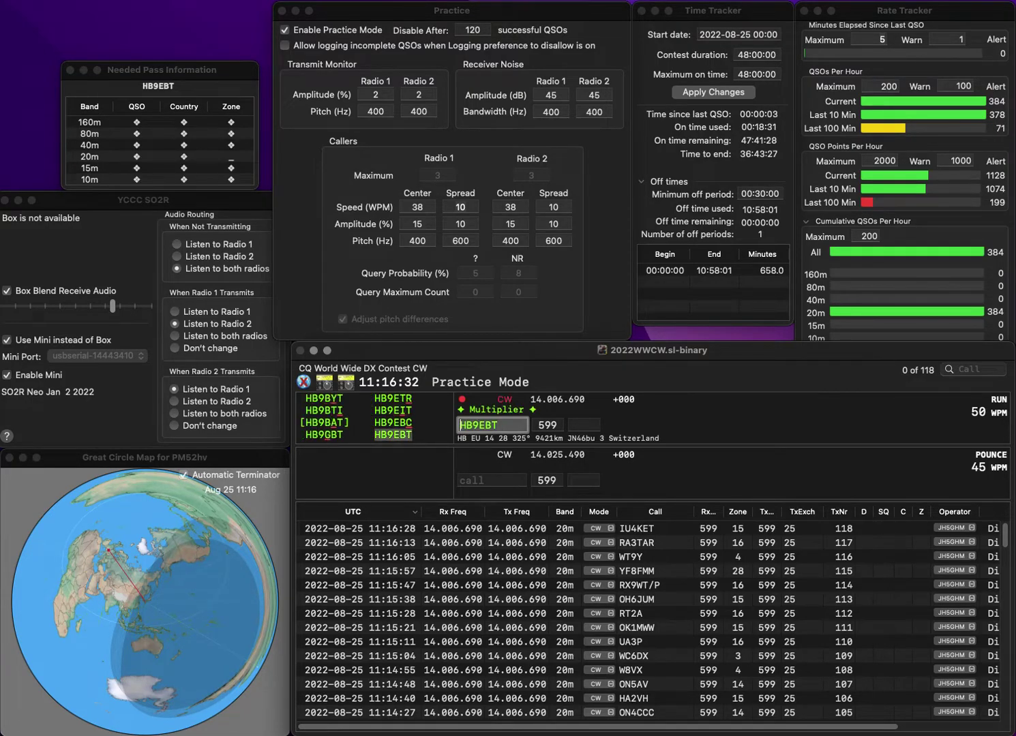
pyautogui.press('Tab')
pyautogui.write('14')
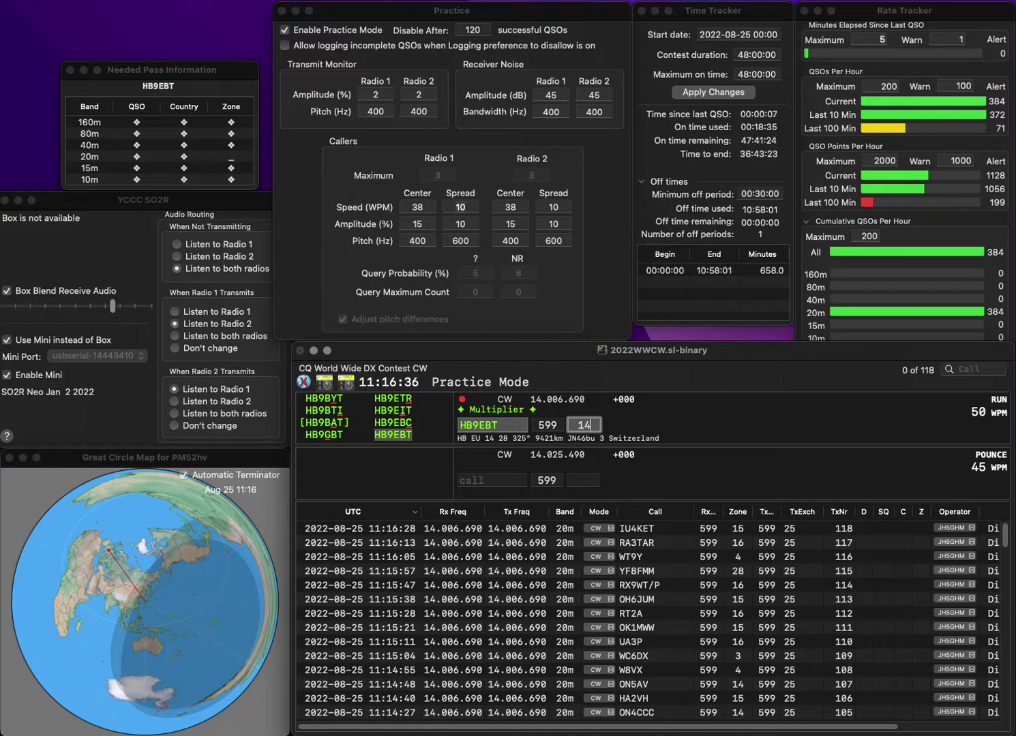
pyautogui.press('Return')
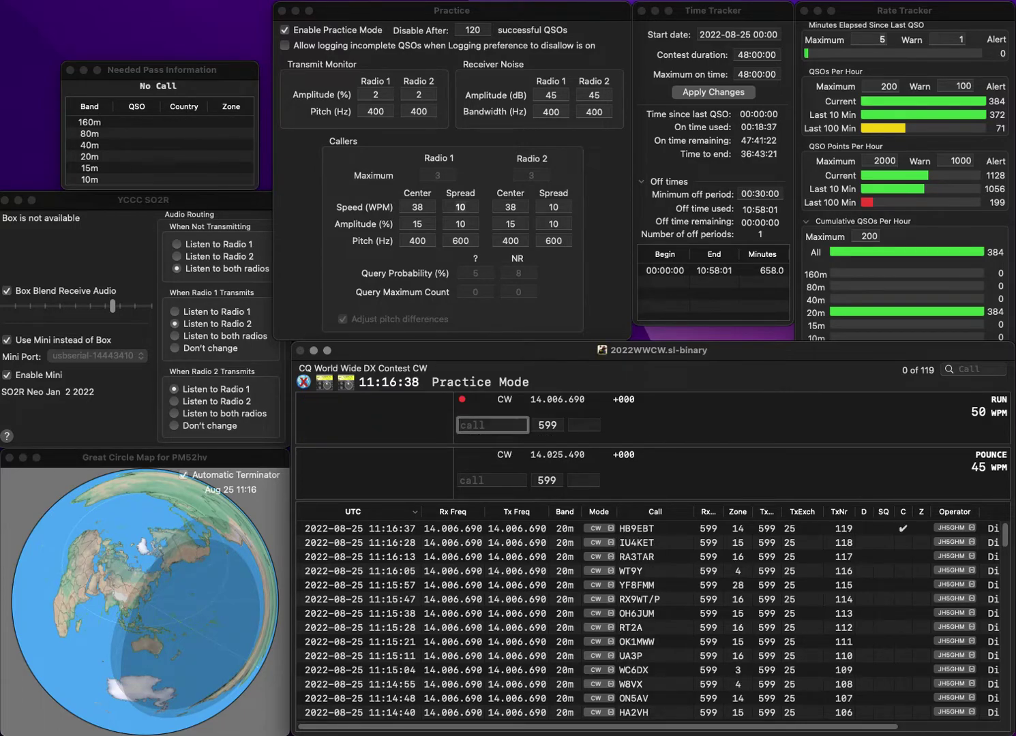
pyautogui.write('PY1')
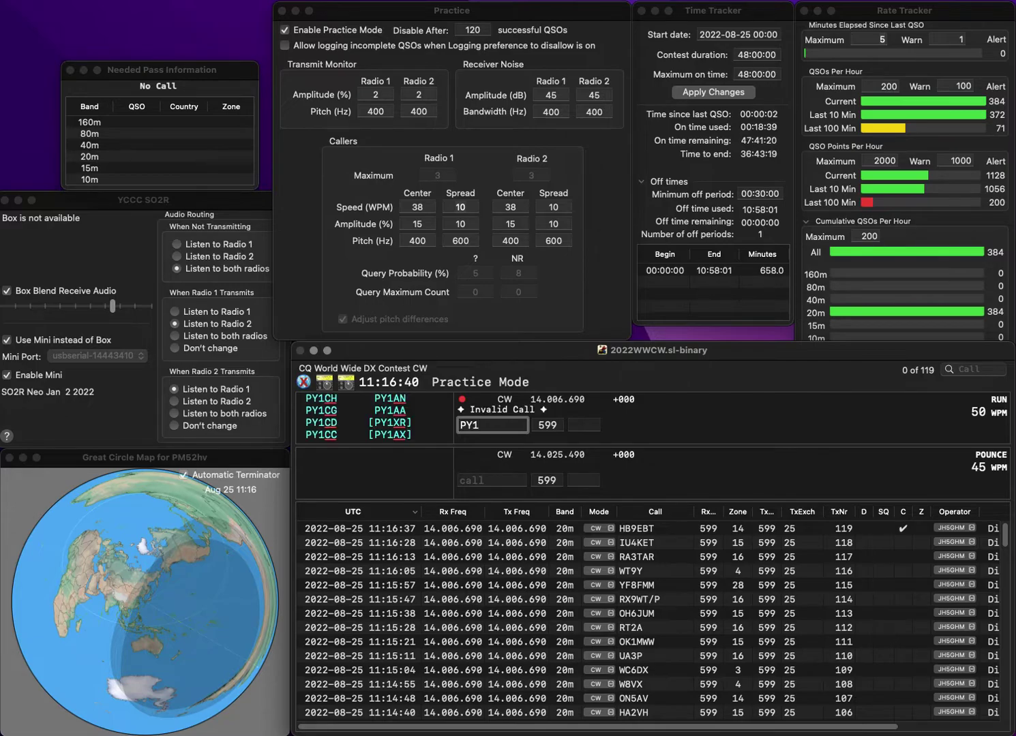
pyautogui.write('FI')
pyautogui.press('space')
pyautogui.write('11')
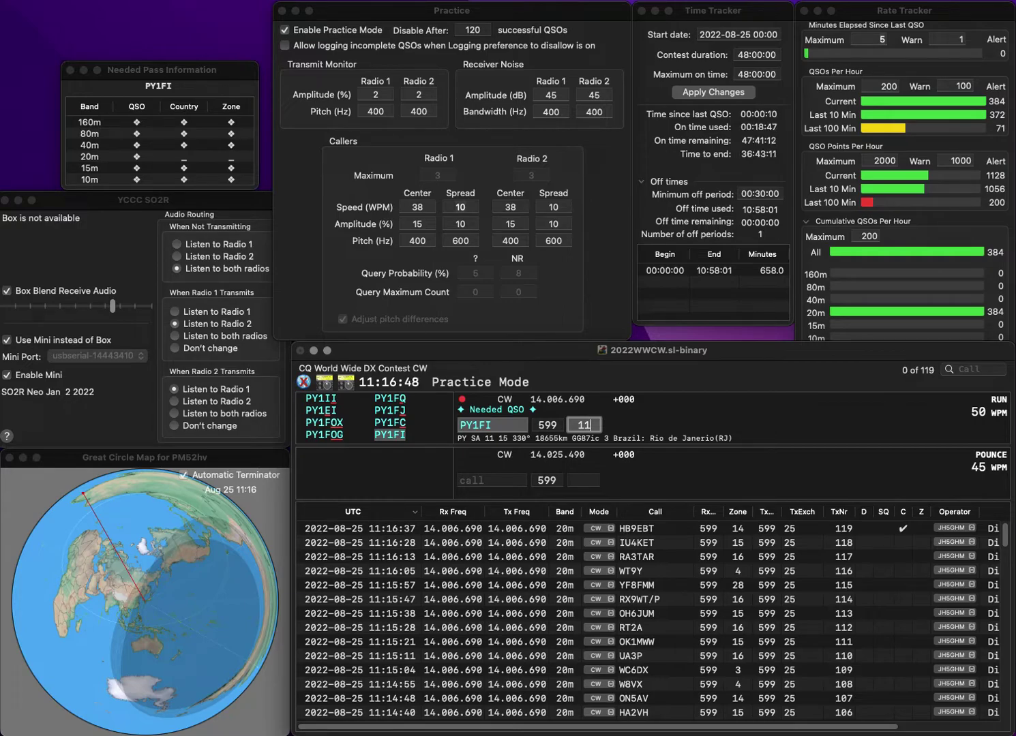
pyautogui.press('Return')
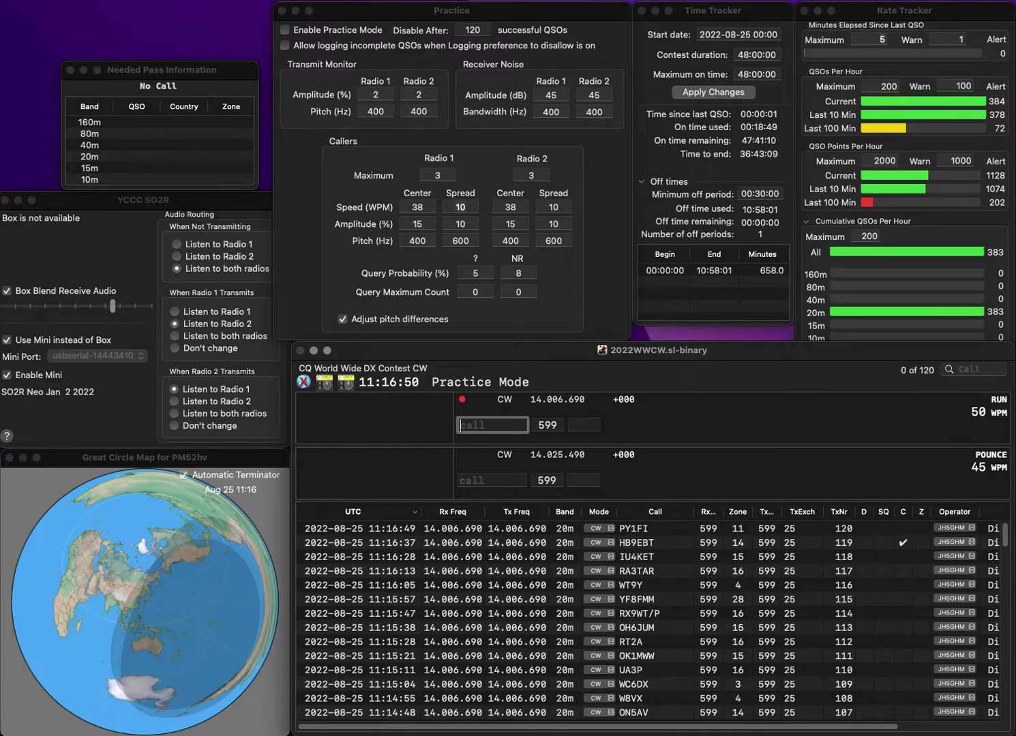